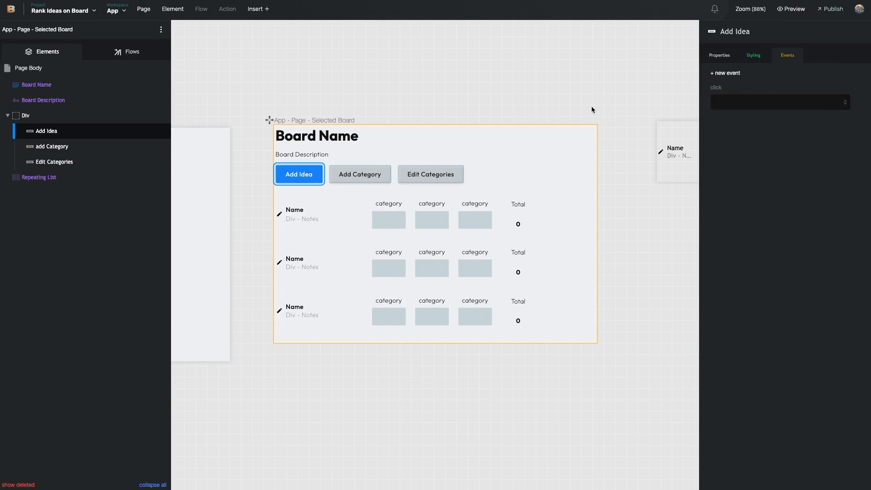
# Open the Add - Item flow behind the + New button on the Task List page and examine its actions.
pyautogui.hscroll(4, 554, 112)
pyautogui.hscroll(-6, 554, 112)
pyautogui.hscroll(-10, 554, 112)
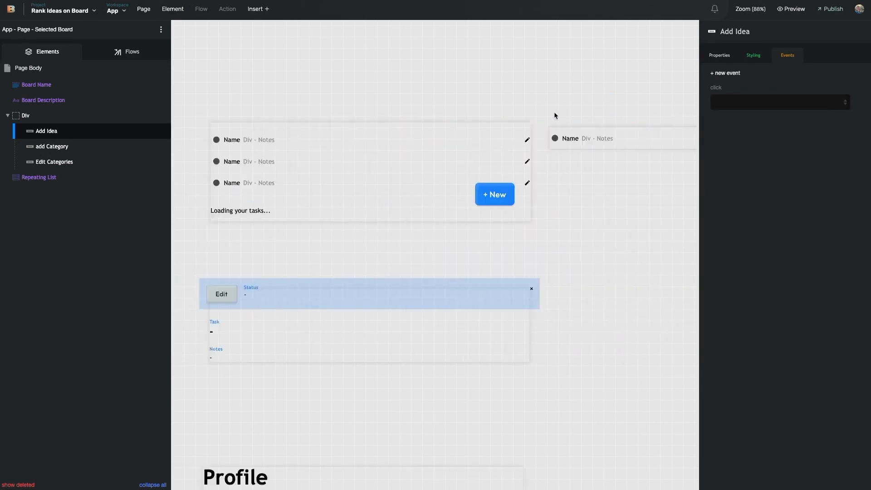
pyautogui.scroll(-1, 544, 150)
pyautogui.click(578, 175)
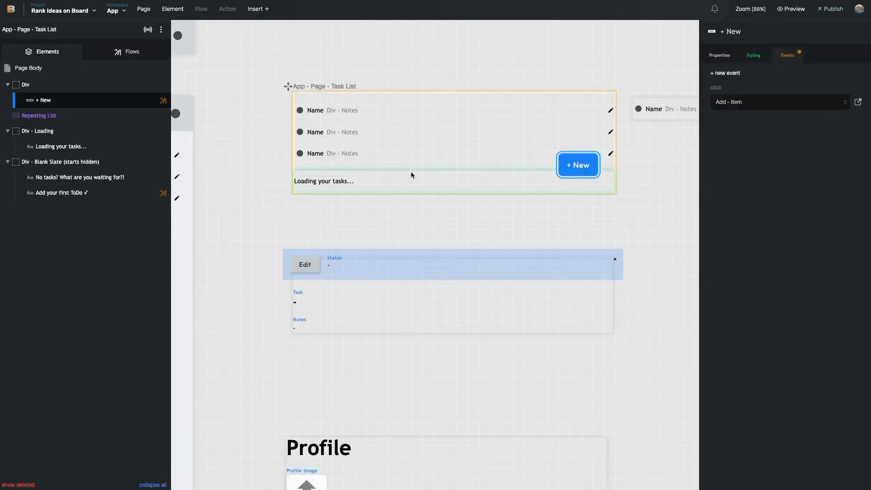
pyautogui.moveTo(96, 114)
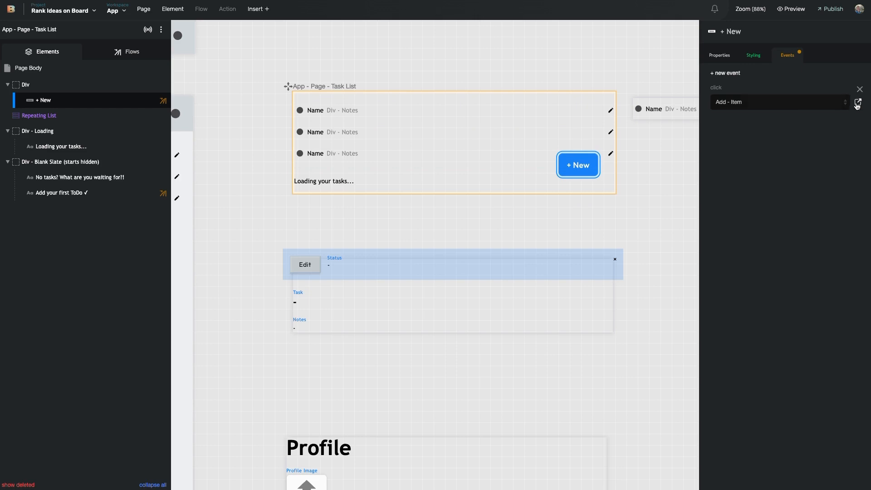
pyautogui.click(857, 103)
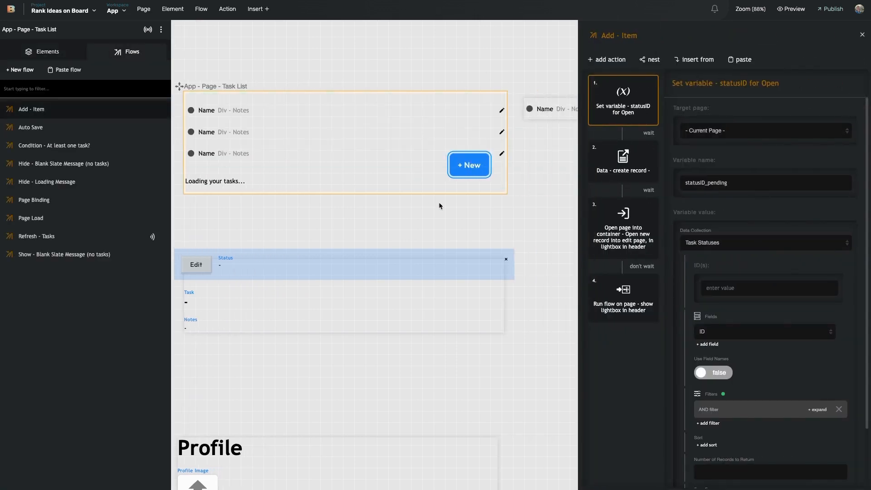
# Duplicate the Task List - Detail page as "App - Page - Idea - Detail" and move the copy towards the board pages.
pyautogui.scroll(-2, 439, 202)
pyautogui.click(283, 205)
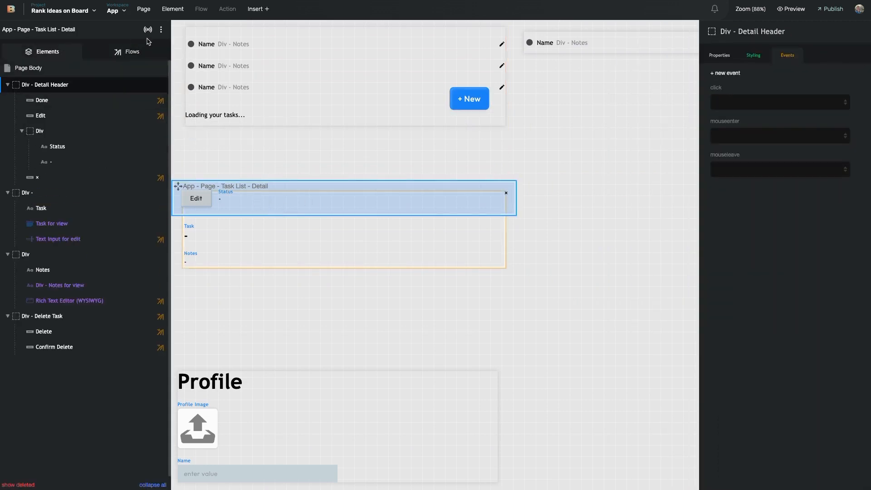
pyautogui.click(161, 29)
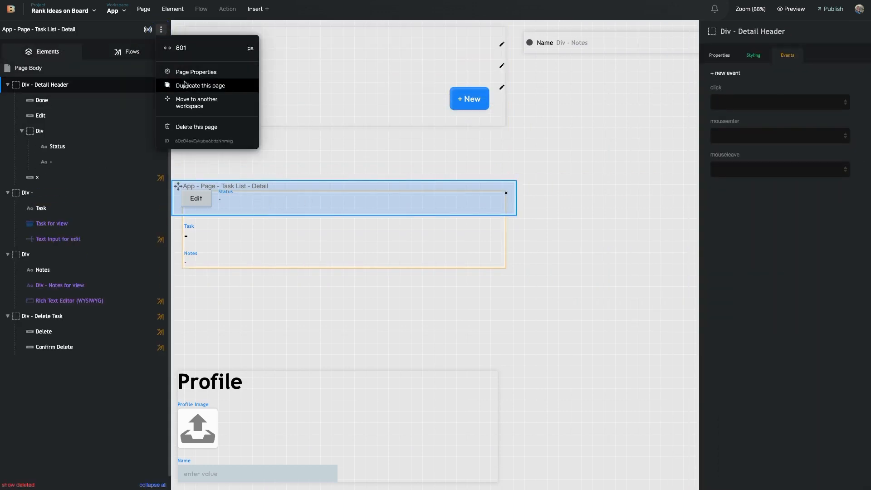
pyautogui.click(186, 90)
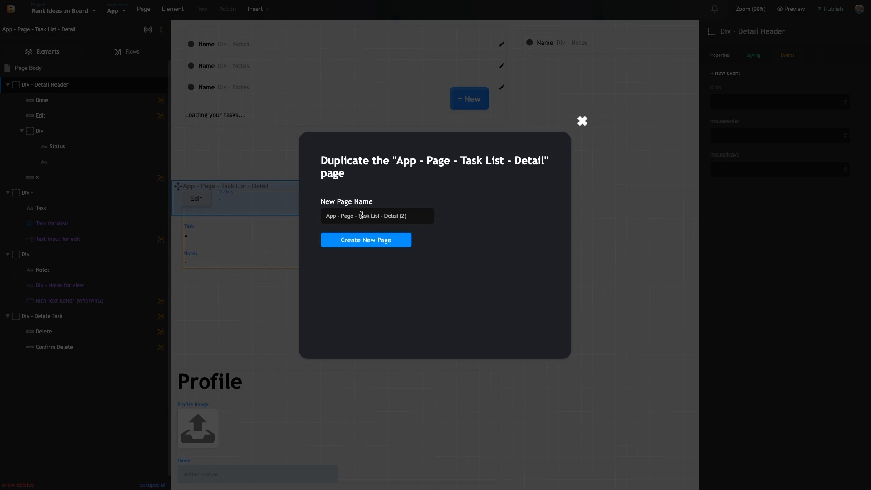
pyautogui.write('Idea')
pyautogui.moveTo(390, 216); pyautogui.dragTo(408, 216)
pyautogui.click(384, 240)
pyautogui.moveTo(224, 224); pyautogui.dragTo(550, 201)
pyautogui.hscroll(4, 589, 214)
pyautogui.click(519, 224)
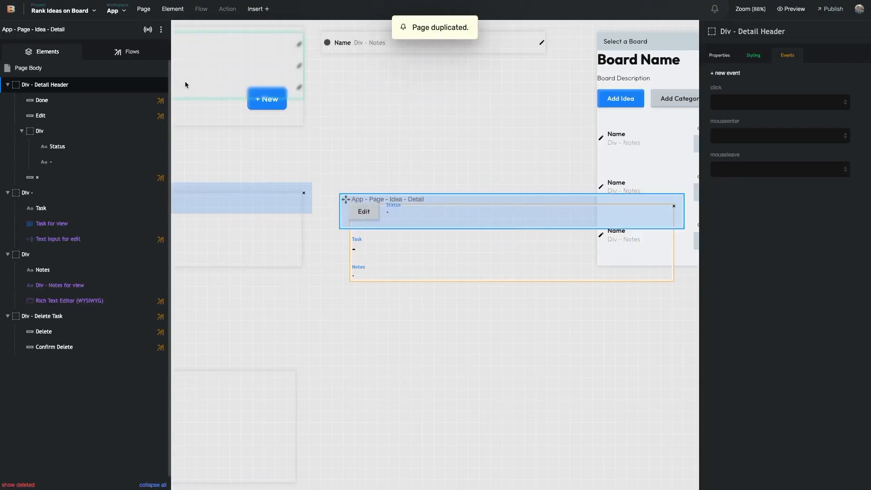
# Duplicate the Idea - Detail page as "App - Page - Category - Detail" and place the copy directly below it.
pyautogui.click(161, 30)
pyautogui.click(200, 86)
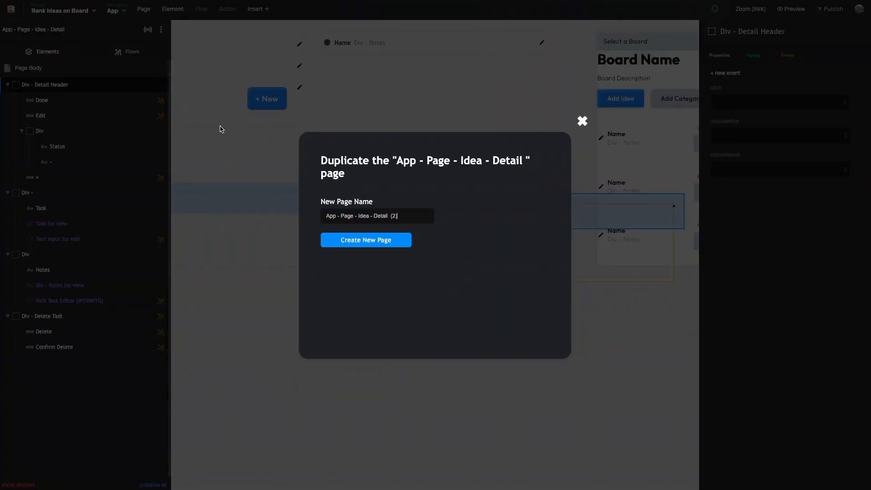
pyautogui.doubleClick(363, 216)
pyautogui.write('Category')
pyautogui.click(433, 216)
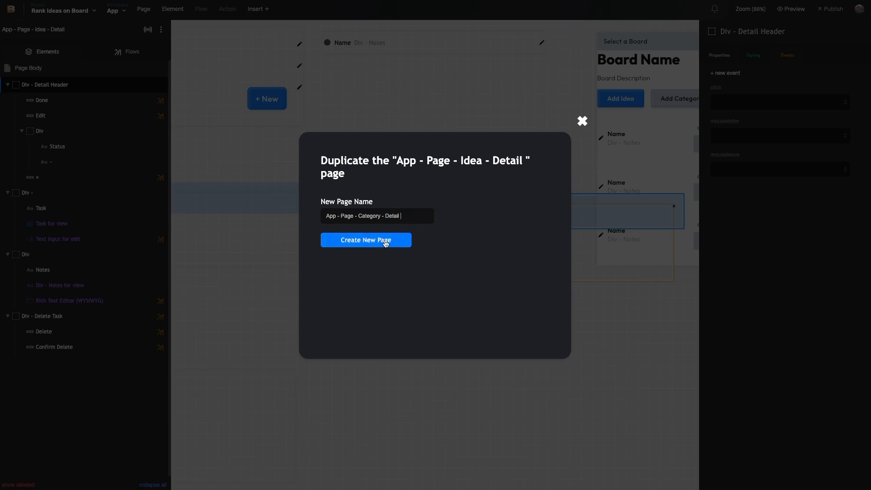
pyautogui.click(383, 241)
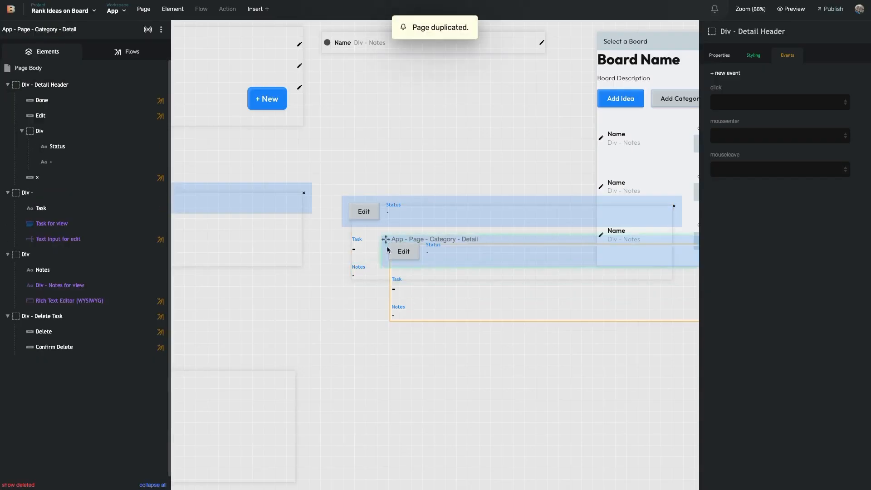
pyautogui.click(389, 336)
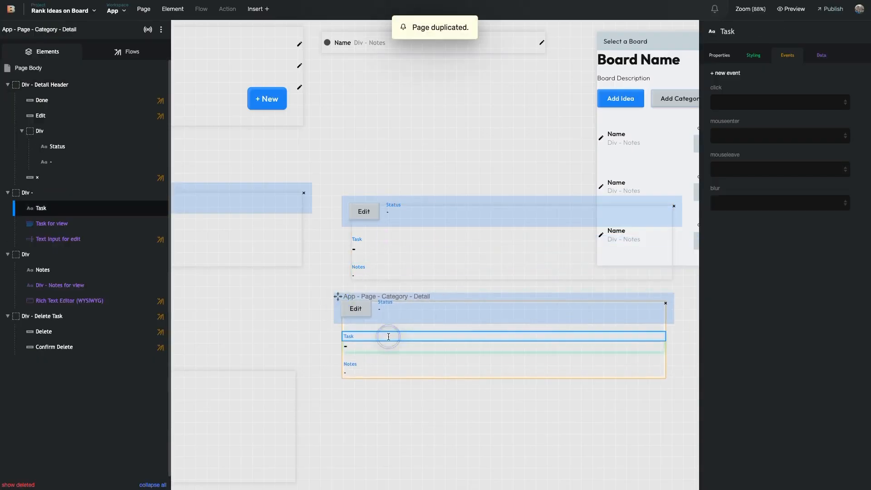
# Duplicate the Category - Detail page under the name "App - Page - Category - Order".
pyautogui.click(161, 30)
pyautogui.click(192, 87)
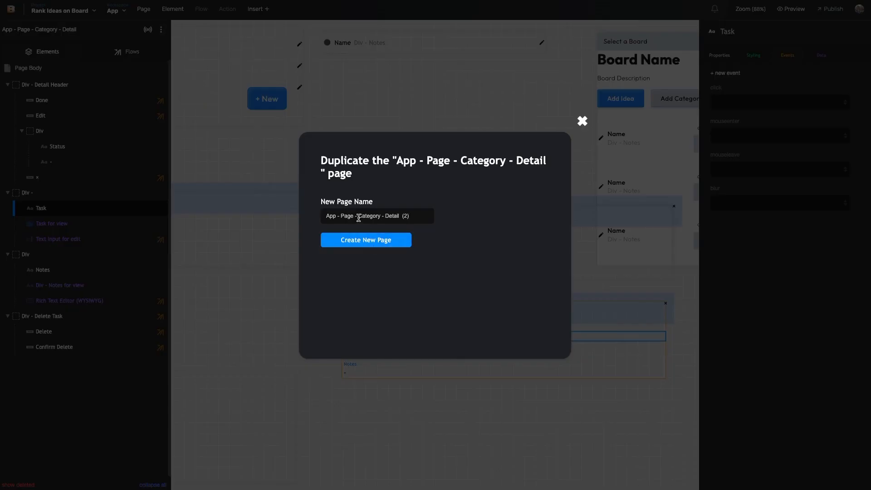
pyautogui.doubleClick(395, 218)
pyautogui.hotkey('shift', 'End')
pyautogui.write('O')
pyautogui.click(366, 240)
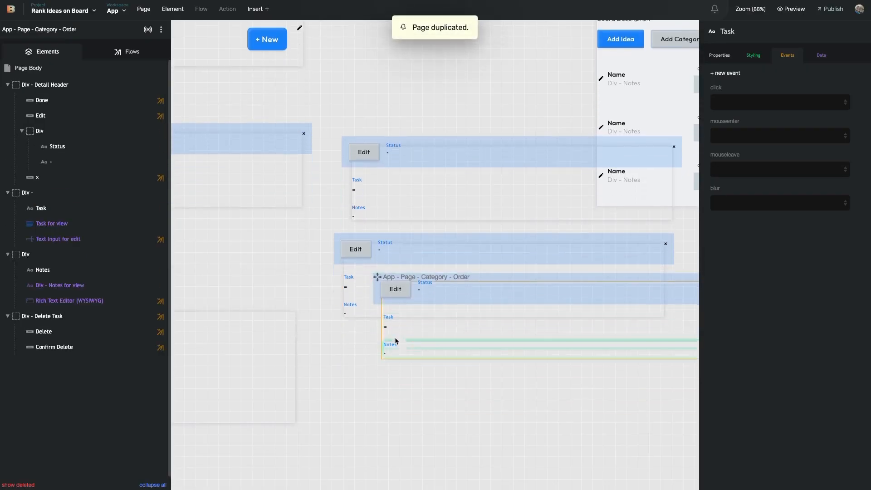
# Stack the Idea - Detail, Category - Detail and Category - Order pages in a column beneath the Selected Board page.
pyautogui.scroll(-5, 329, 293)
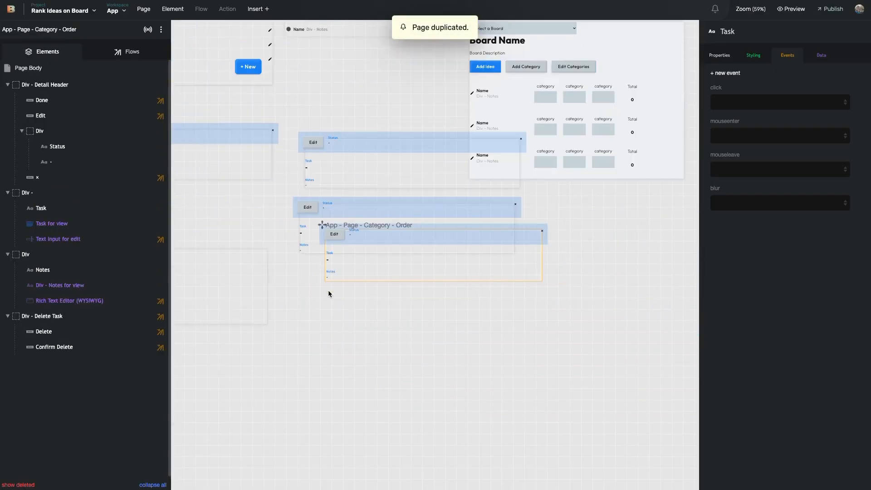
pyautogui.moveTo(333, 228); pyautogui.dragTo(492, 381)
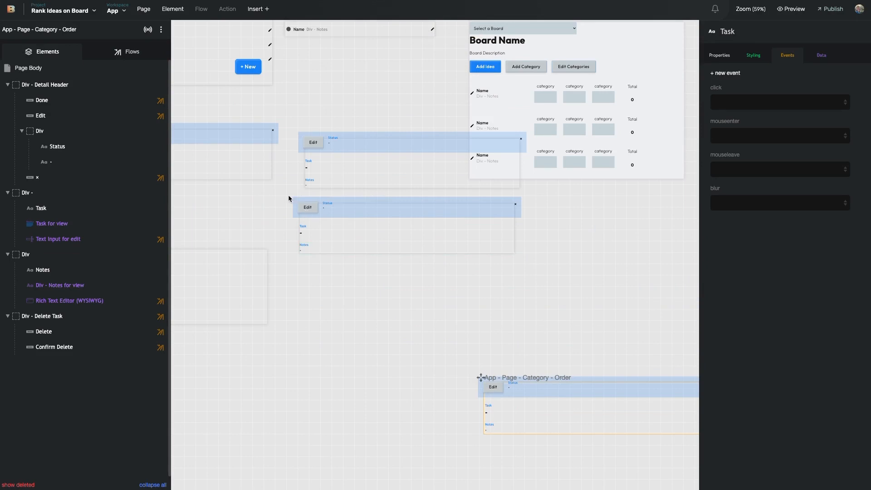
pyautogui.moveTo(296, 199); pyautogui.dragTo(479, 310)
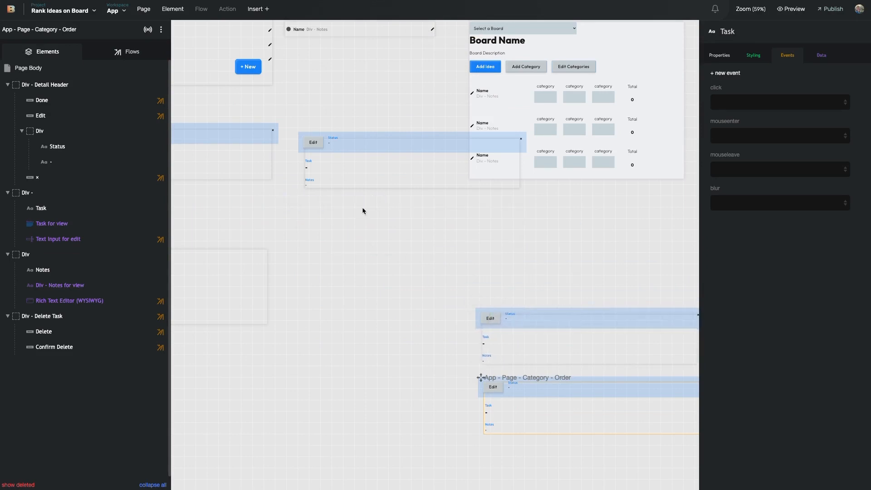
pyautogui.moveTo(301, 131); pyautogui.dragTo(467, 200)
pyautogui.moveTo(477, 309); pyautogui.dragTo(469, 275)
pyautogui.moveTo(479, 377); pyautogui.dragTo(471, 344)
pyautogui.hscroll(3, 438, 307)
pyautogui.scroll(3, 438, 308)
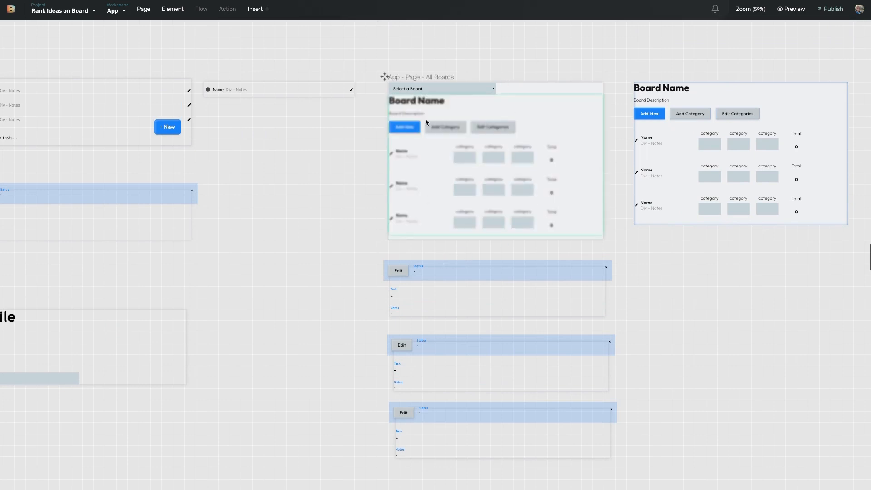
pyautogui.moveTo(383, 259); pyautogui.dragTo(625, 239)
pyautogui.moveTo(389, 336); pyautogui.dragTo(638, 311)
pyautogui.moveTo(391, 403); pyautogui.dragTo(641, 379)
pyautogui.moveTo(629, 240)
pyautogui.mouseDown()
pyautogui.moveTo(647, 238)
pyautogui.moveTo(634, 241)
pyautogui.mouseUp()
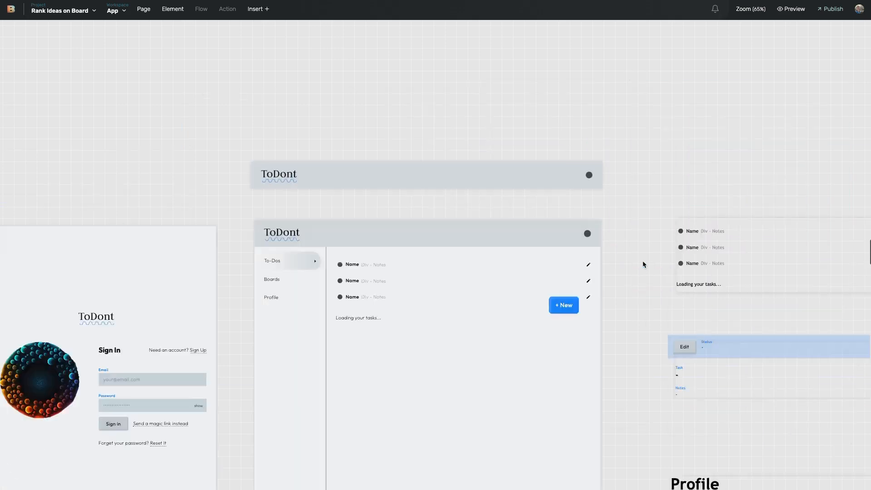
# Look over the workspace pages and inspect the events of the Add Idea button on the Selected Board page.
pyautogui.scroll(-3, 643, 264)
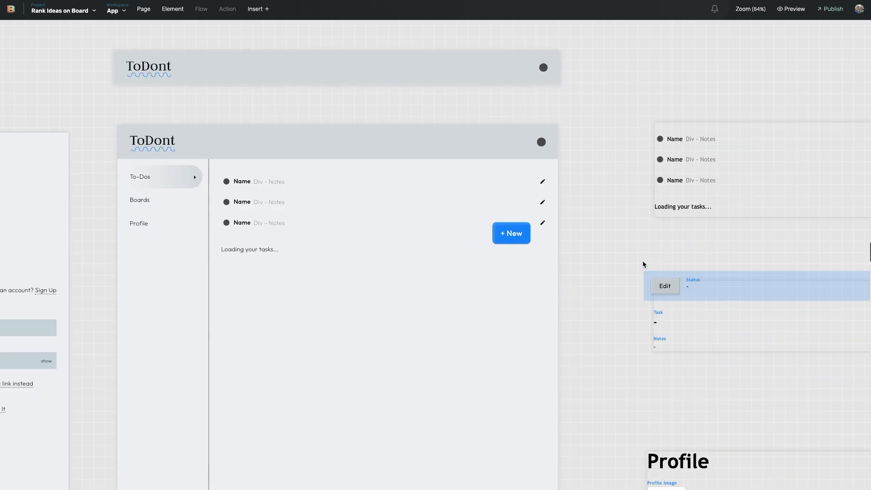
pyautogui.scroll(5, 643, 265)
pyautogui.hscroll(14, 643, 261)
pyautogui.scroll(-3, 643, 262)
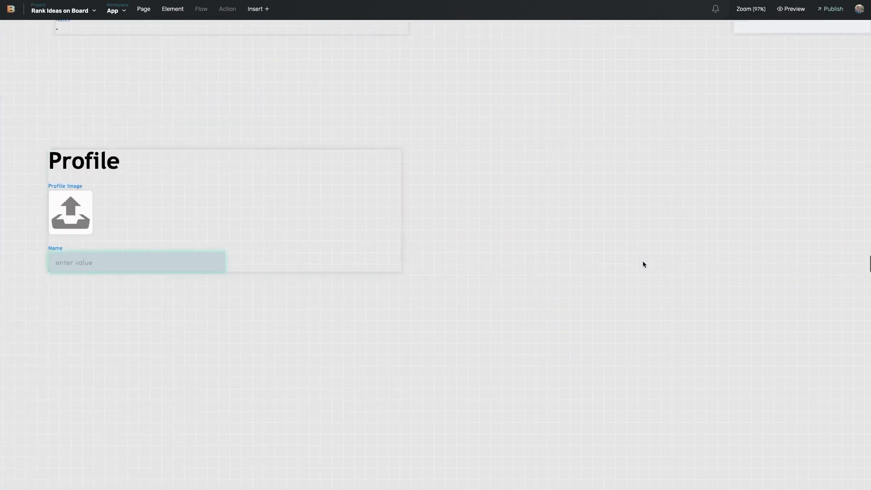
pyautogui.scroll(6, 643, 261)
pyautogui.hscroll(7, 643, 261)
pyautogui.scroll(-3, 642, 260)
pyautogui.hscroll(9, 642, 260)
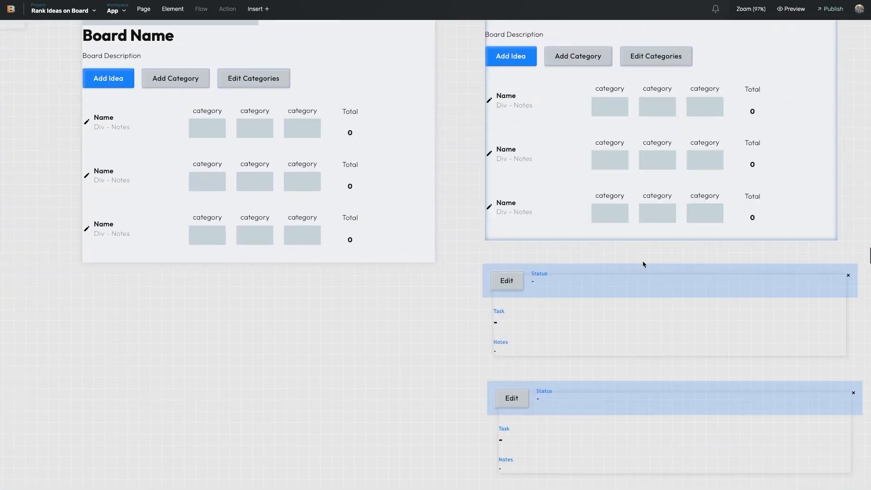
pyautogui.scroll(2, 643, 261)
pyautogui.hscroll(-2, 643, 260)
pyautogui.click(213, 119)
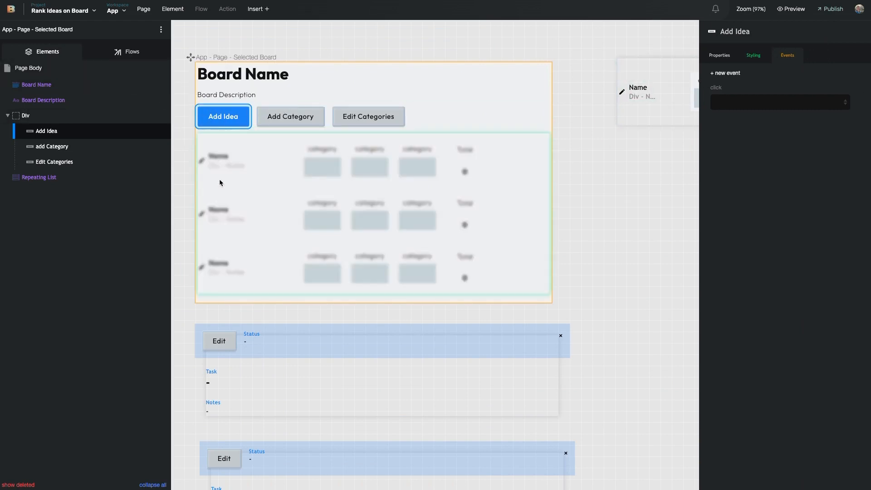
# Copy the Add - Item flow from the Task List page.
pyautogui.scroll(-3, 219, 179)
pyautogui.hscroll(-6, 219, 179)
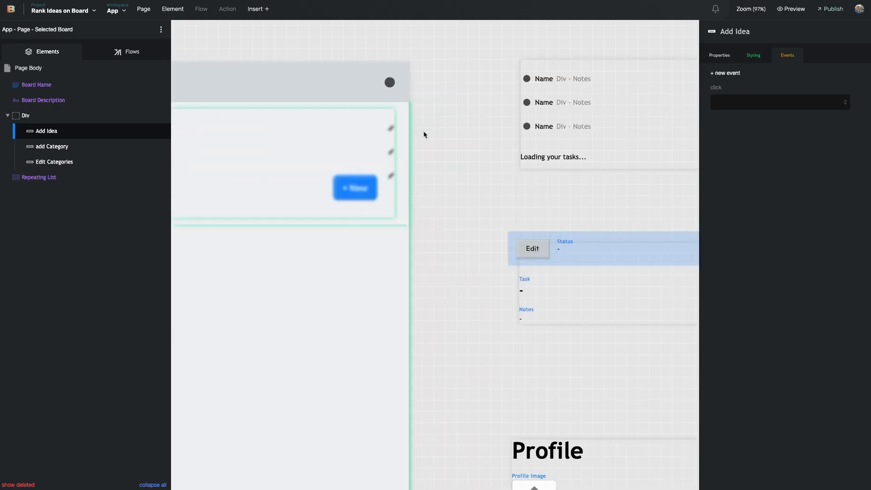
pyautogui.click(554, 111)
pyautogui.click(132, 52)
pyautogui.click(68, 109)
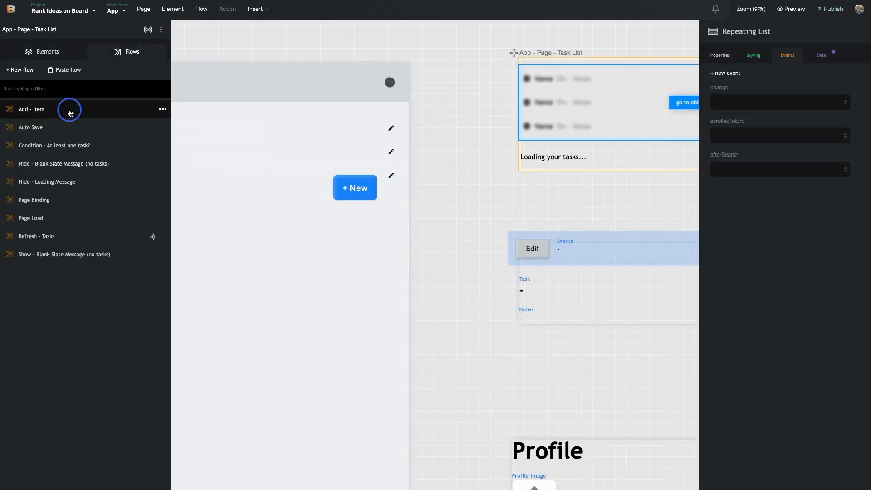
pyautogui.click(161, 111)
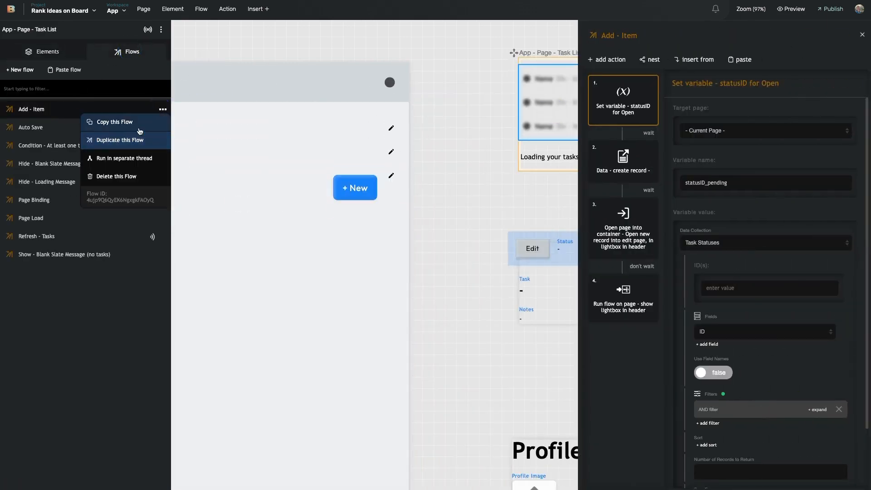
pyautogui.click(122, 119)
# Paste the copied Add - Item flow into the flows of the Selected Board page.
pyautogui.hscroll(12, 422, 208)
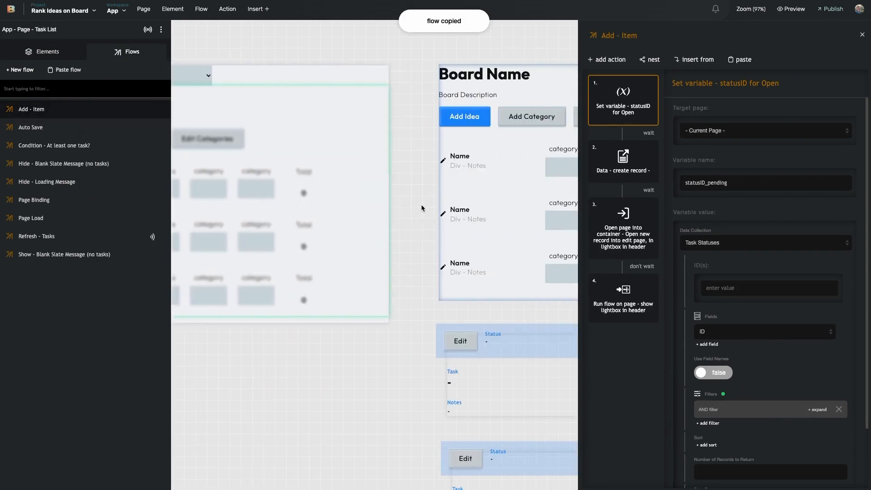
pyautogui.hscroll(2, 363, 177)
pyautogui.click(384, 94)
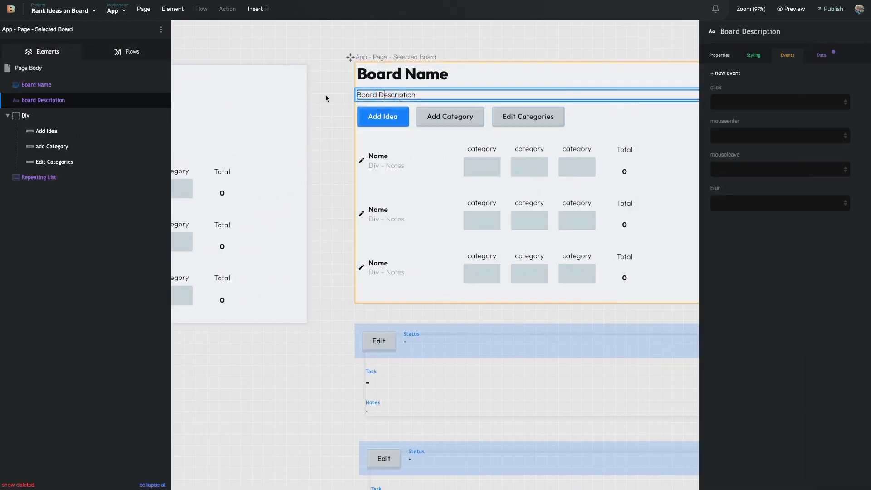
pyautogui.click(117, 58)
pyautogui.click(51, 69)
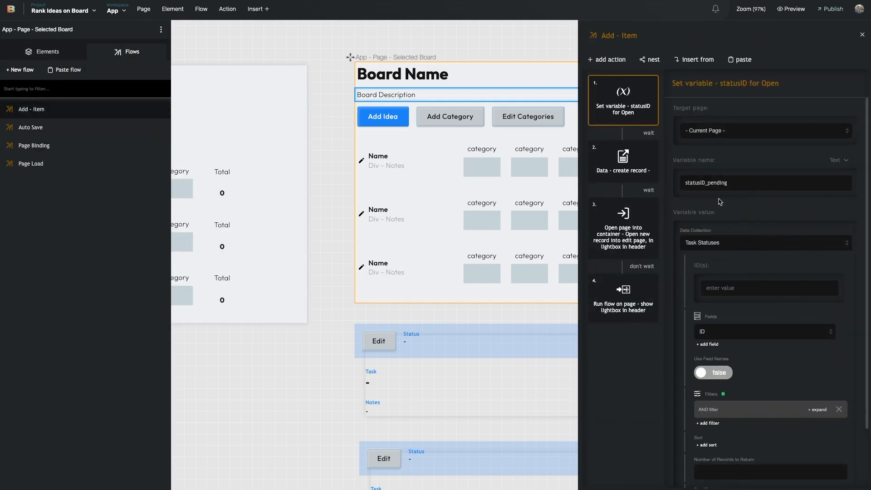
# Delete the Set variable - statusID for Open and Data - create record actions from the Selected Board's Add - Item flow.
pyautogui.click(650, 85)
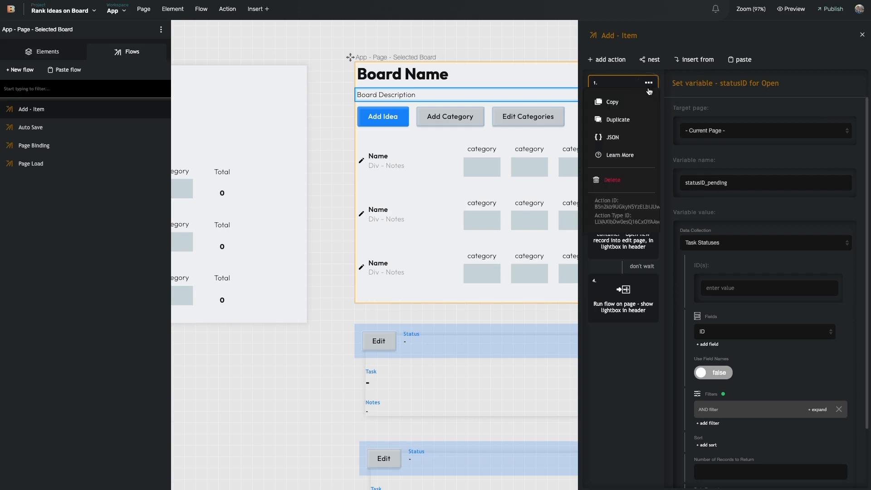
pyautogui.click(613, 180)
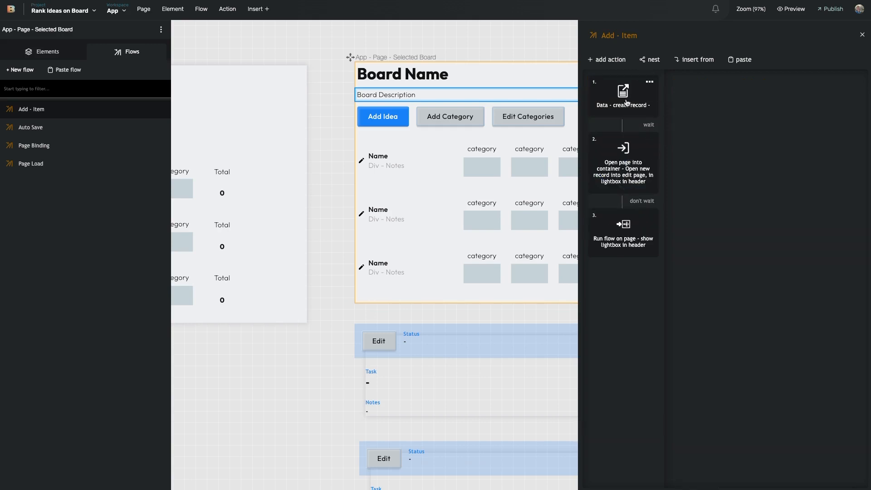
pyautogui.click(648, 87)
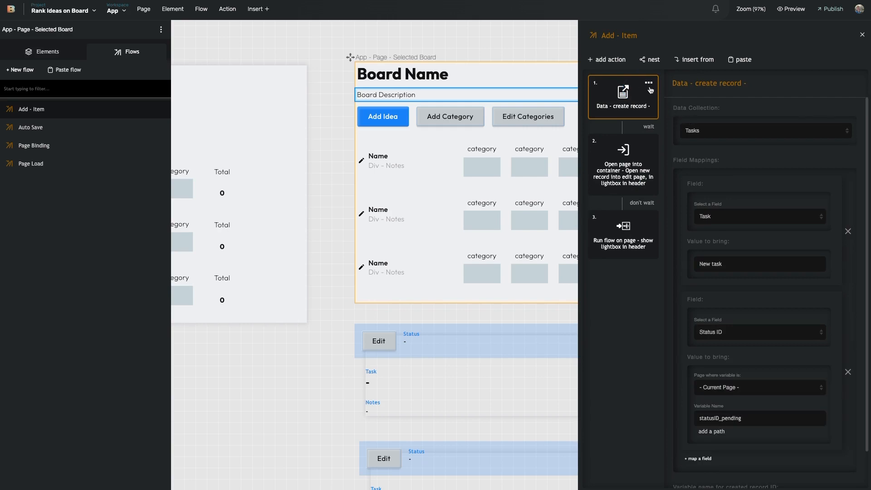
pyautogui.click(652, 82)
pyautogui.click(628, 173)
# Add a Bildr Data Collection - Create Record action as the first action of the Add - Item flow.
pyautogui.click(620, 64)
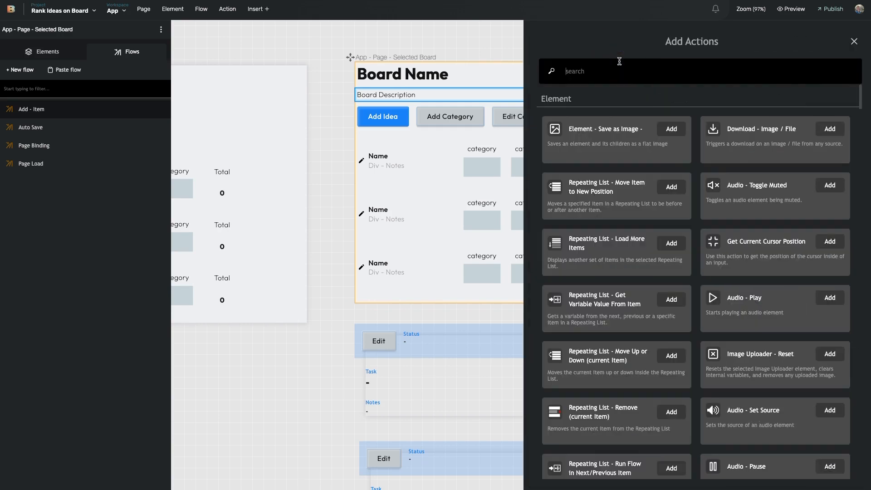
pyautogui.write('creat')
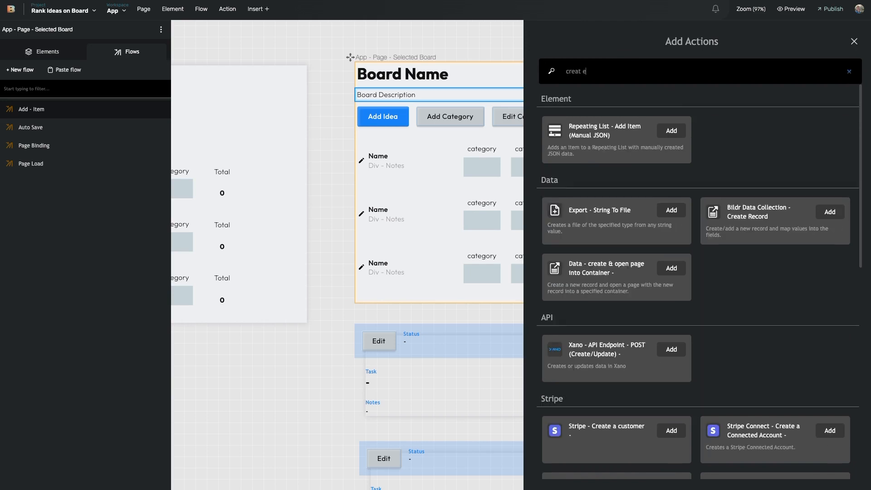
pyautogui.write('e rec')
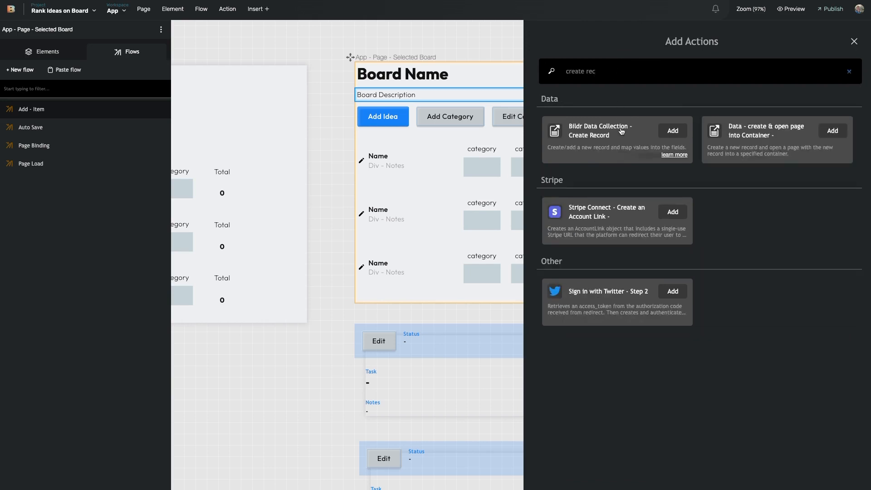
pyautogui.click(625, 144)
pyautogui.moveTo(636, 239); pyautogui.dragTo(628, 114)
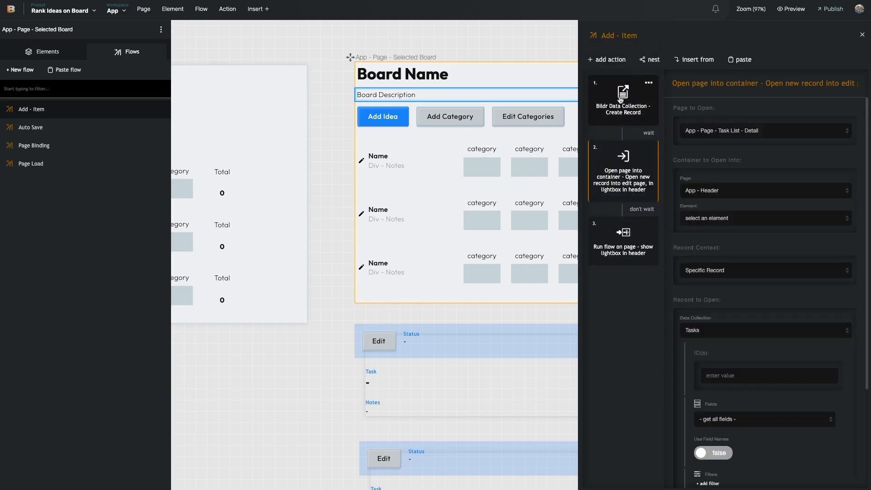
# Rename the create-record action to "Bildr Data Collection - Create Record for New Idea" and the flow to "Add - New Idea".
pyautogui.click(620, 100)
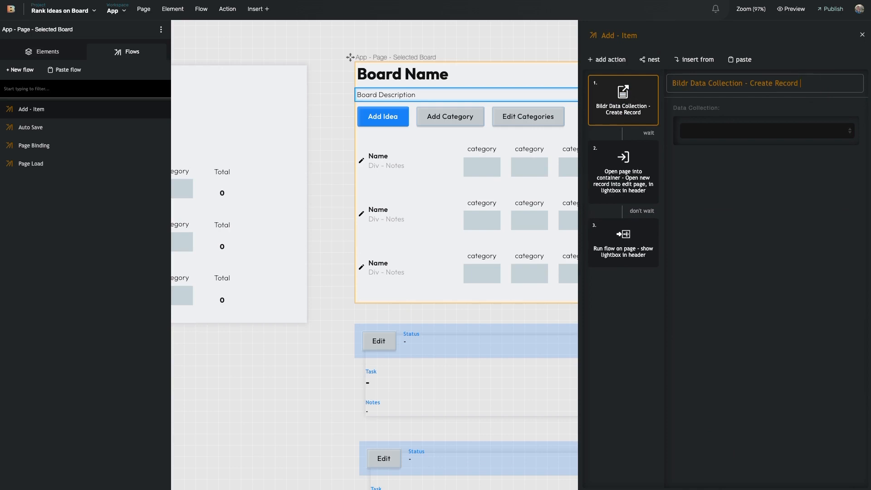
pyautogui.write('for New Idea')
pyautogui.doubleClick(636, 39)
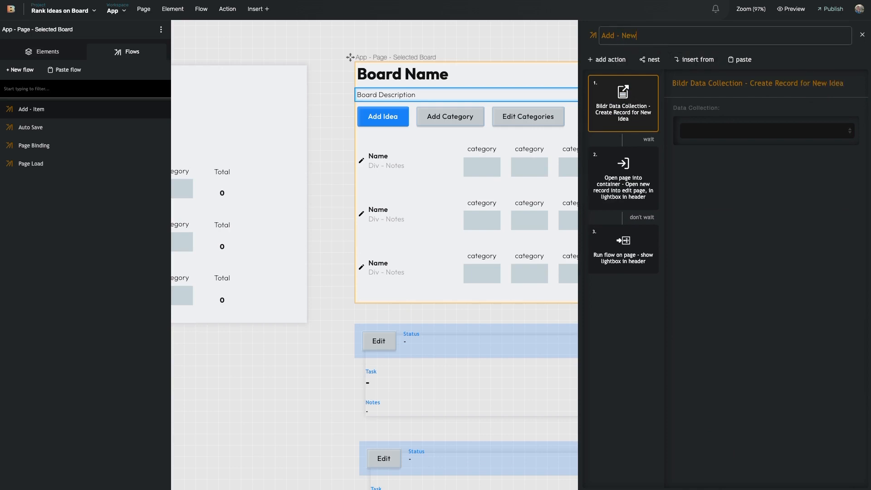
pyautogui.write('New Idea')
pyautogui.press('Return')
# Set the create-record action's data collection to Ideas and map its Idea Name field to the text "new idea".
pyautogui.click(726, 131)
pyautogui.click(734, 171)
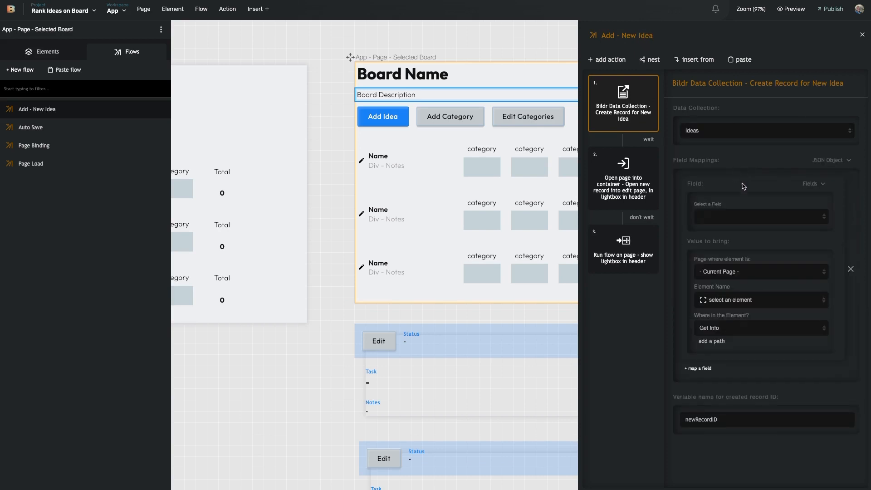
pyautogui.click(742, 219)
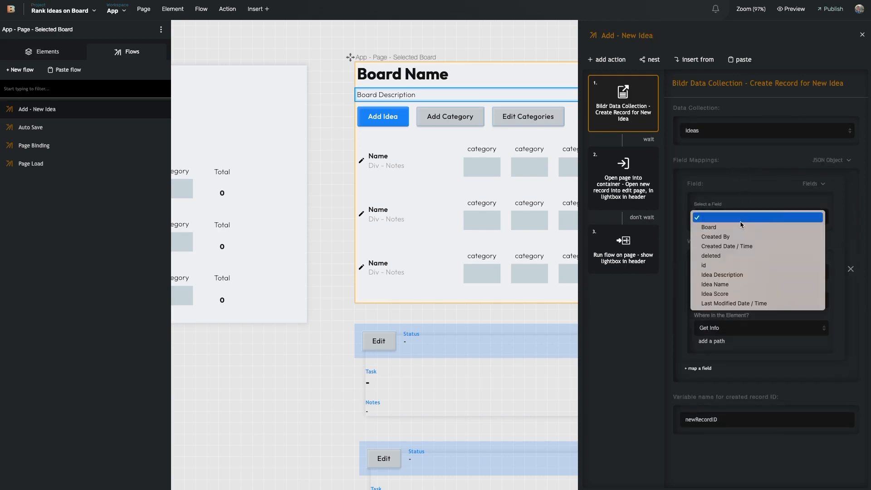
pyautogui.click(742, 285)
pyautogui.click(799, 241)
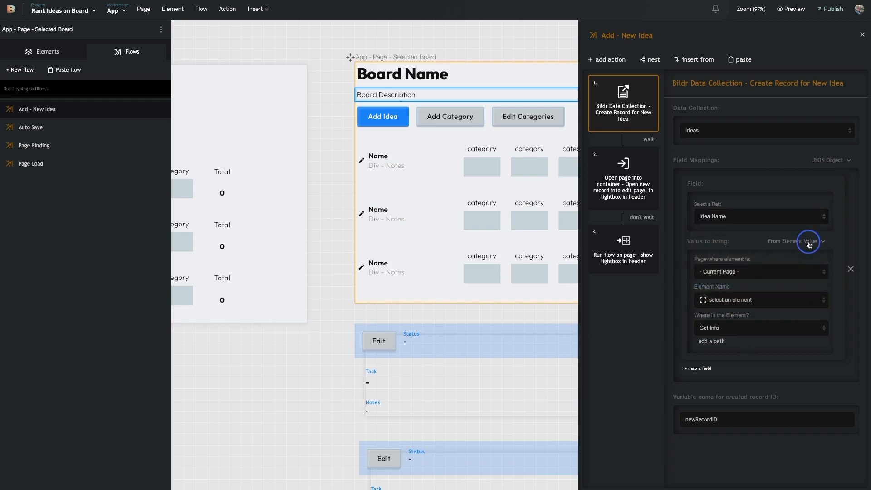
pyautogui.click(757, 427)
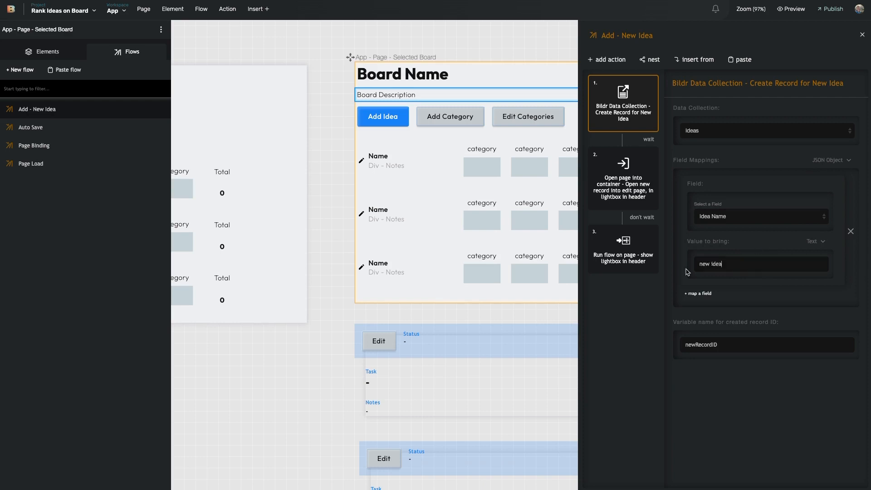
pyautogui.click(651, 268)
pyautogui.click(631, 129)
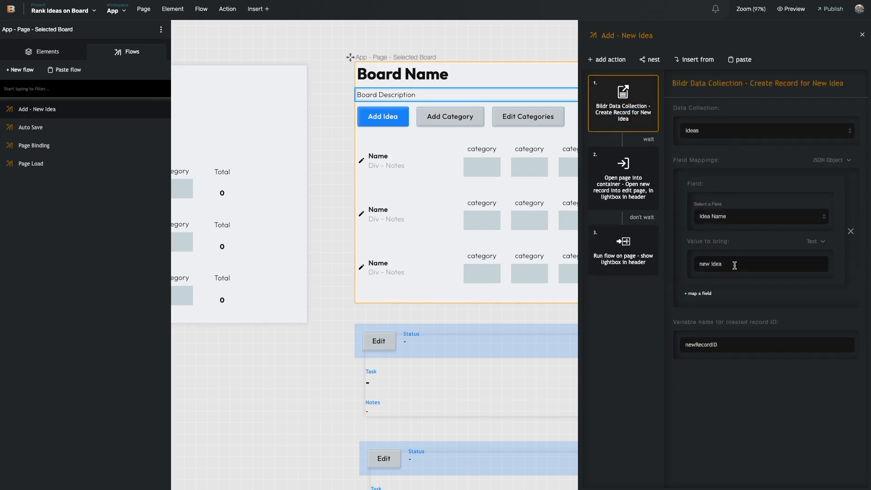
# Map the Board field of the new idea record to the current record field value ID from the Board collection.
pyautogui.click(708, 294)
pyautogui.click(742, 335)
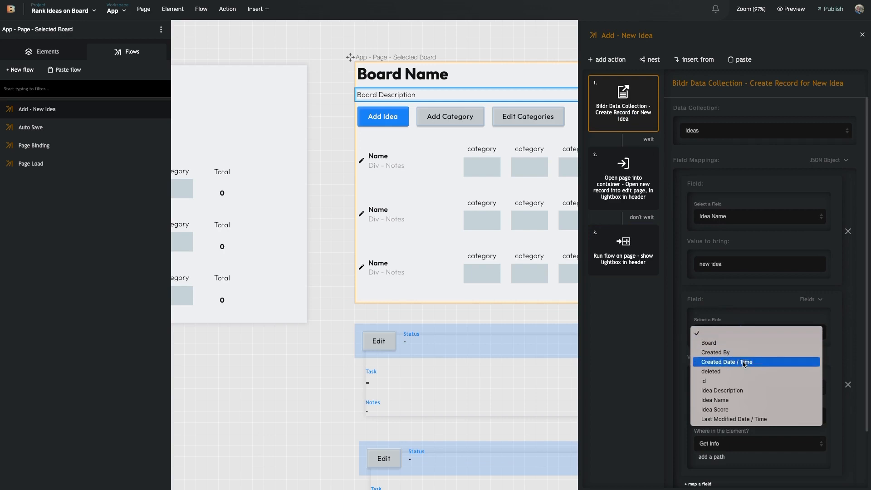
pyautogui.click(751, 343)
pyautogui.scroll(-1, 789, 317)
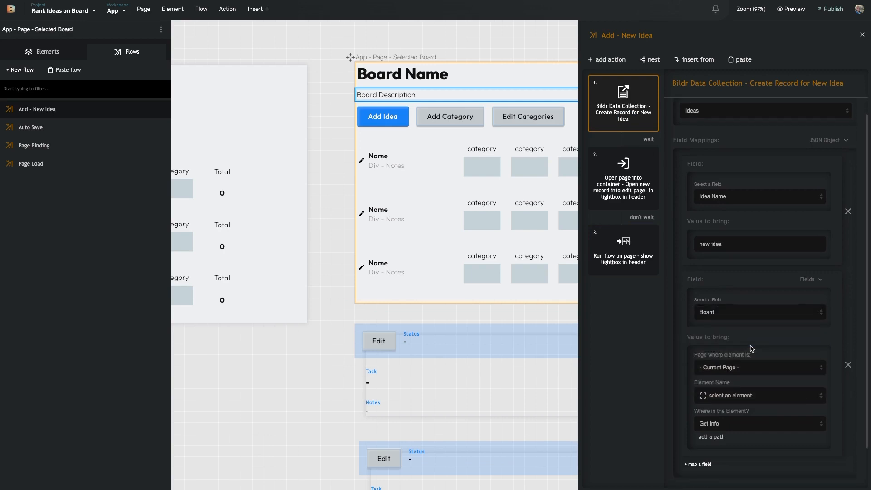
pyautogui.click(809, 299)
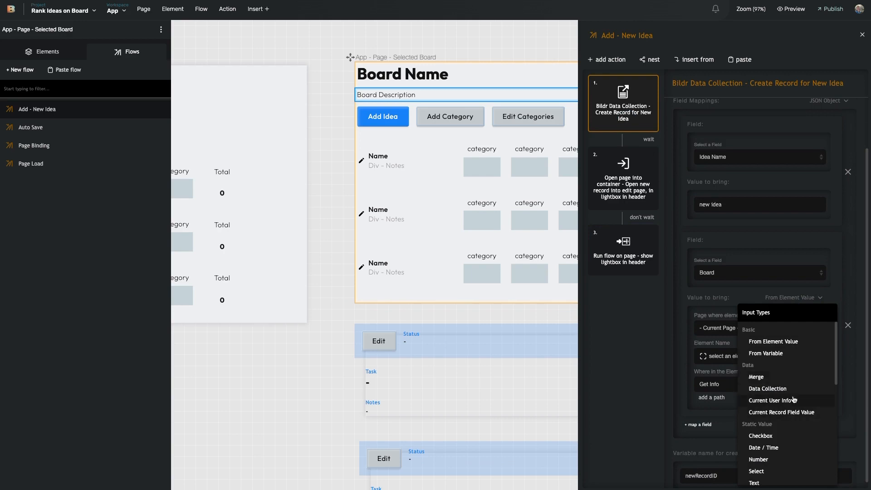
pyautogui.click(797, 411)
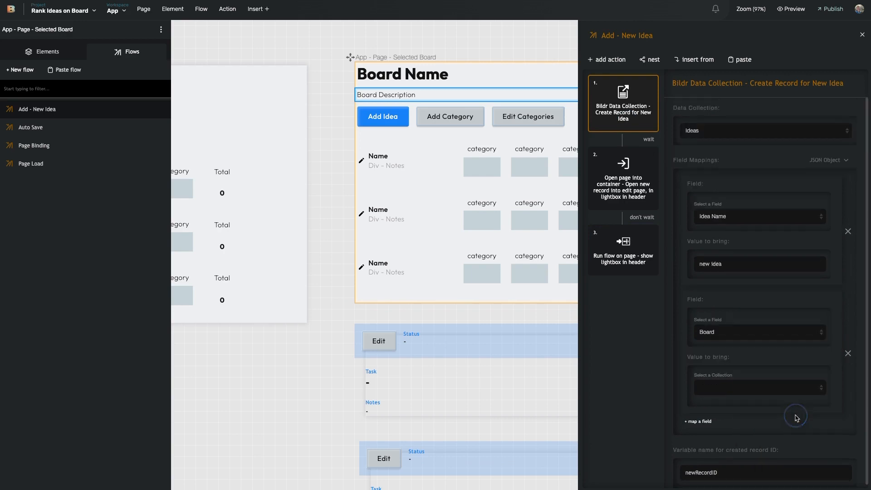
pyautogui.click(761, 389)
pyautogui.click(755, 398)
pyautogui.click(721, 389)
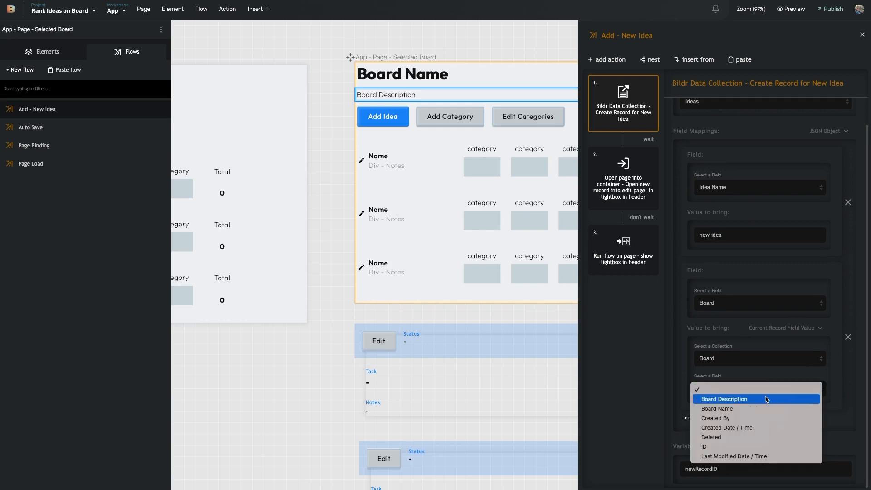
pyautogui.click(681, 375)
pyautogui.scroll(2, 712, 361)
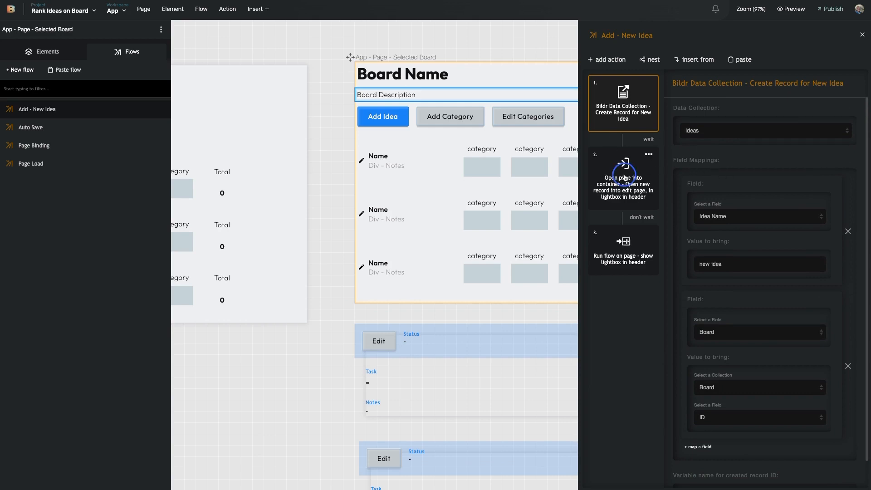
# Set the page to open in the Open page into container action to App - Page - Idea - Detail.
pyautogui.click(626, 177)
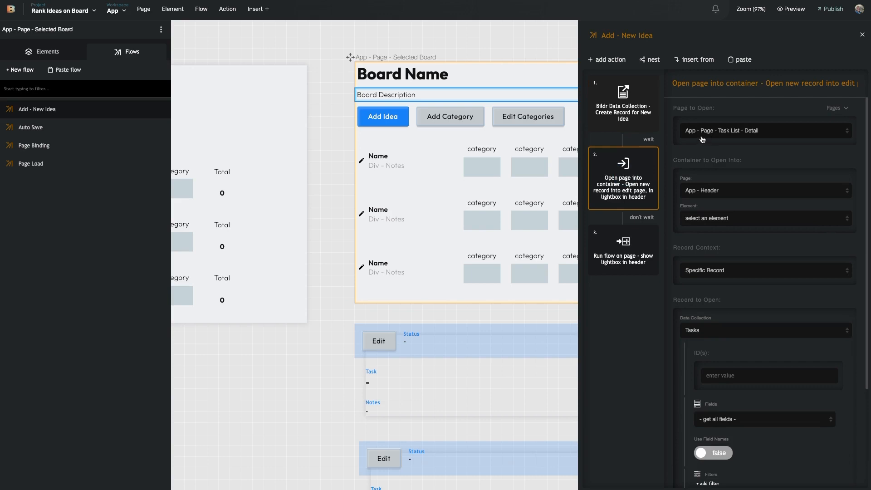
pyautogui.click(738, 132)
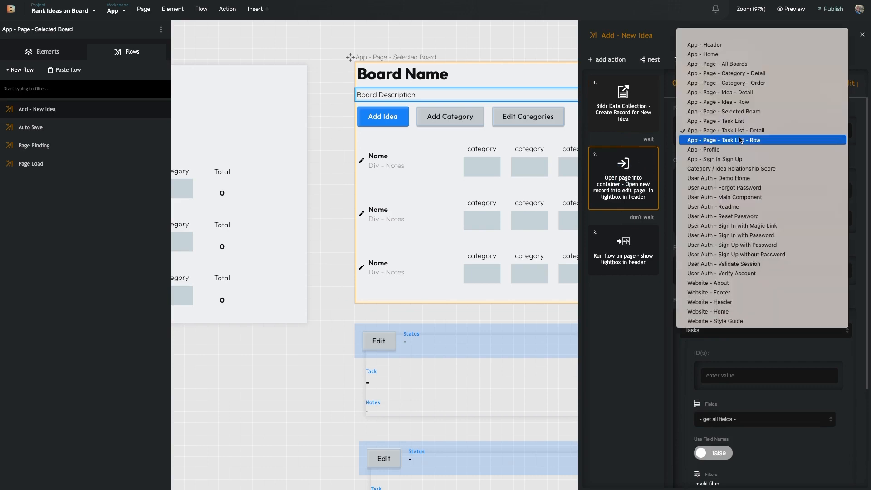
pyautogui.press('Up')
pyautogui.press('Up')
pyautogui.press('Up')
pyautogui.press('Up')
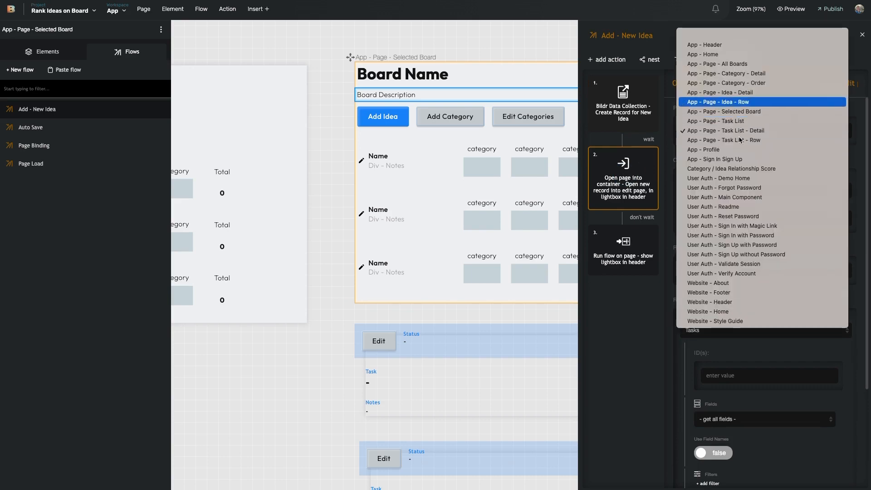
pyautogui.press('Up')
pyautogui.press('Return')
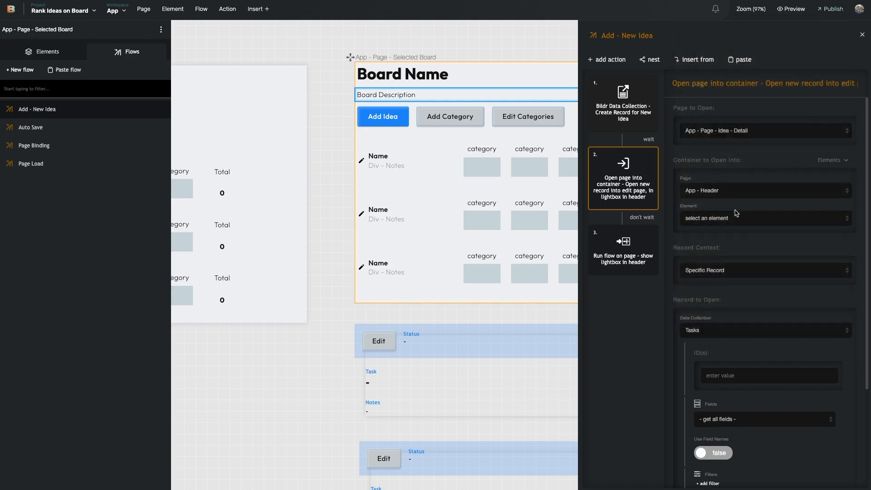
# Choose Lightbox Centered (inner) on the App - Header page as the container the idea detail page opens into.
pyautogui.click(715, 219)
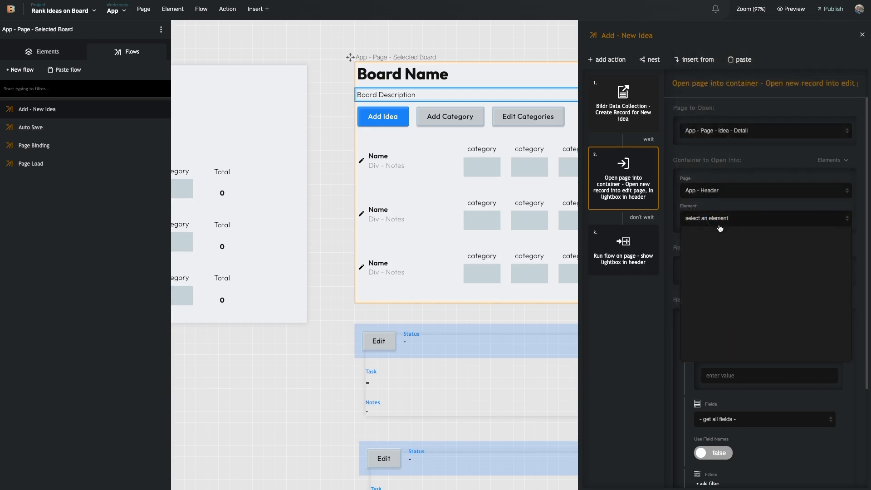
pyautogui.click(722, 198)
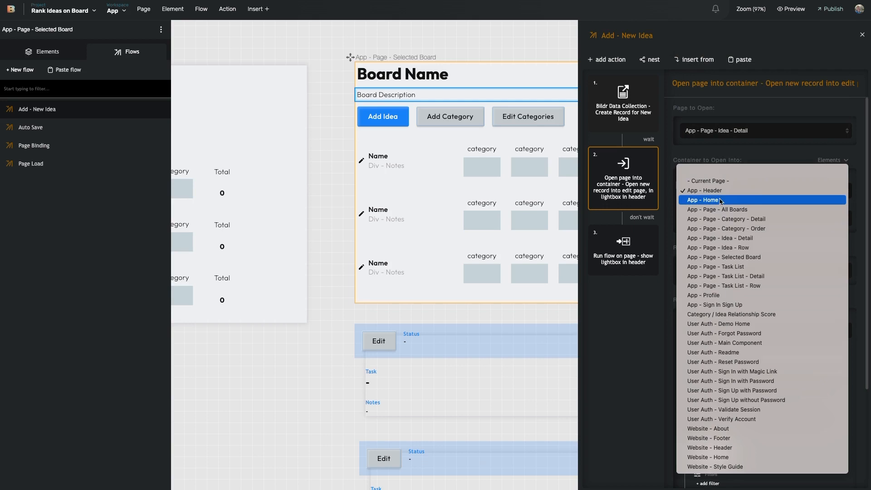
pyautogui.click(723, 198)
pyautogui.click(732, 184)
pyautogui.click(730, 182)
pyautogui.click(734, 215)
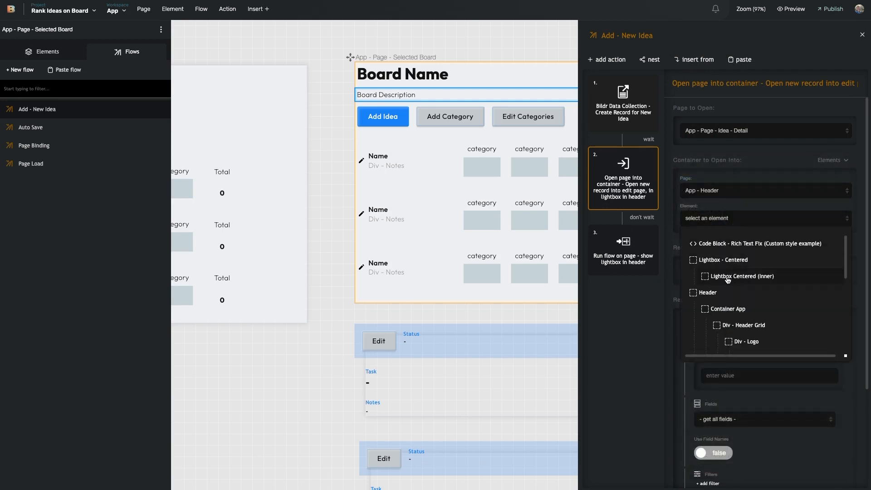
pyautogui.click(728, 278)
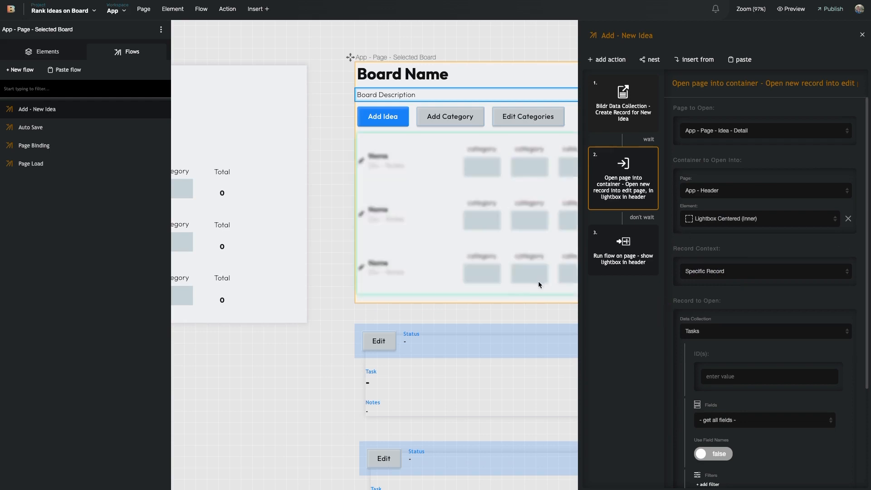
# Close the Add - New Idea flow and inspect the events of the Selected Board's Add Idea button.
pyautogui.click(492, 315)
pyautogui.scroll(1, 493, 315)
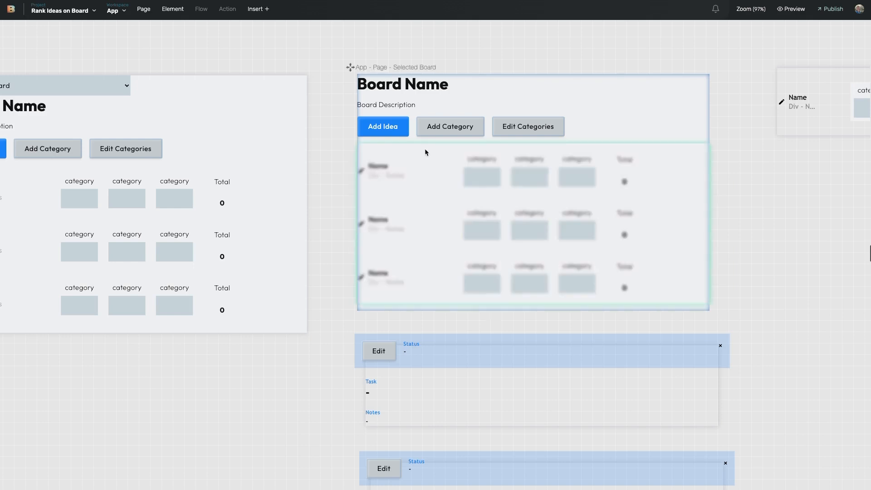
pyautogui.click(383, 128)
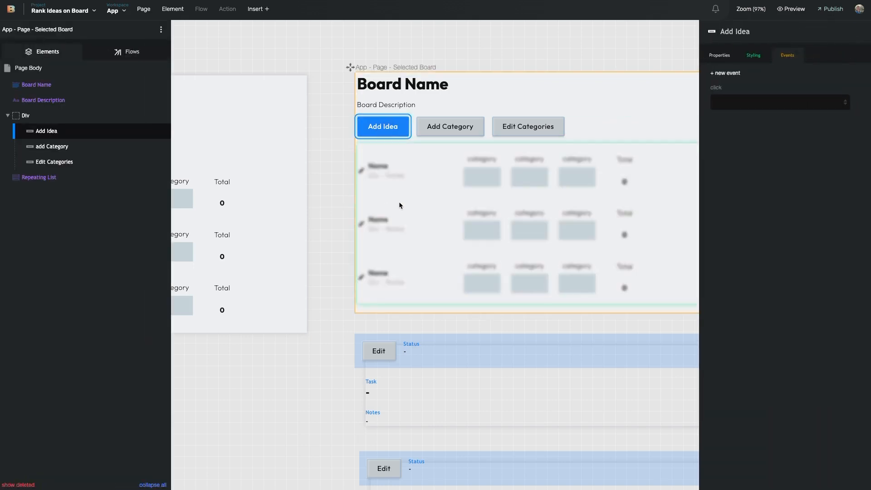
pyautogui.click(350, 173)
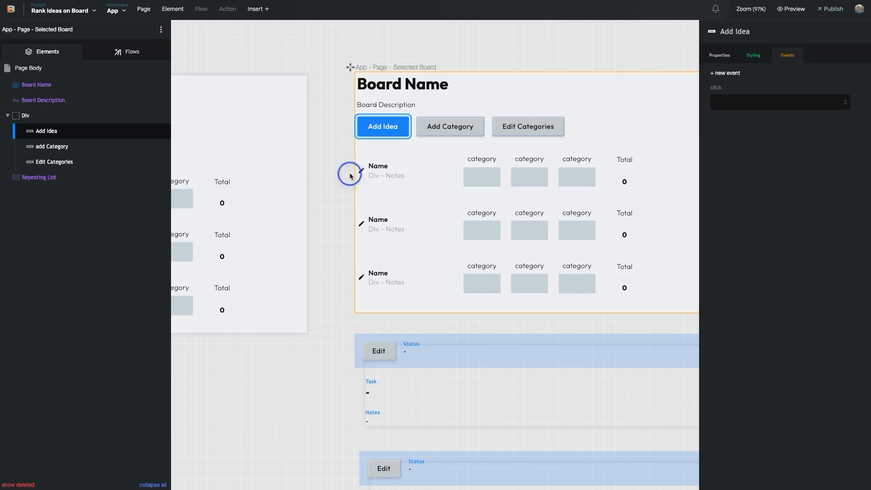
# Examine the lightbox elements and the flow list of the App - Header page, and return to the Selected Board page.
pyautogui.hscroll(-20, 349, 174)
pyautogui.hscroll(-10, 349, 176)
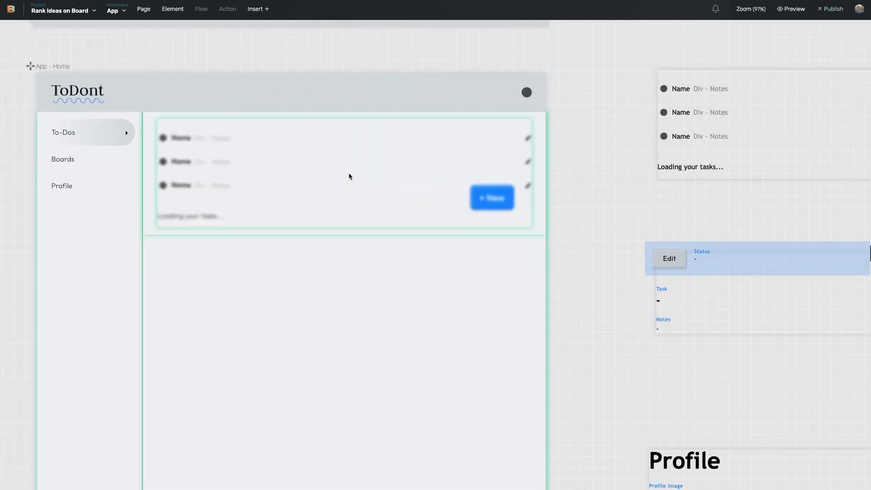
pyautogui.scroll(5, 350, 146)
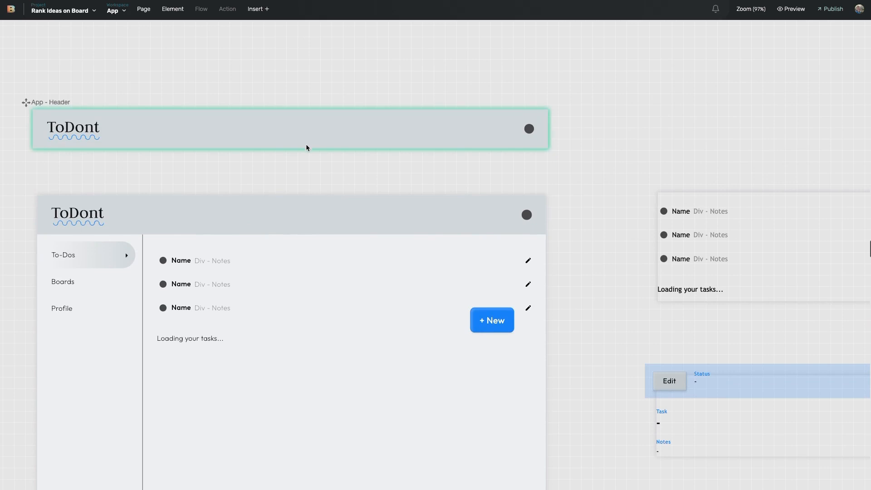
pyautogui.click(466, 142)
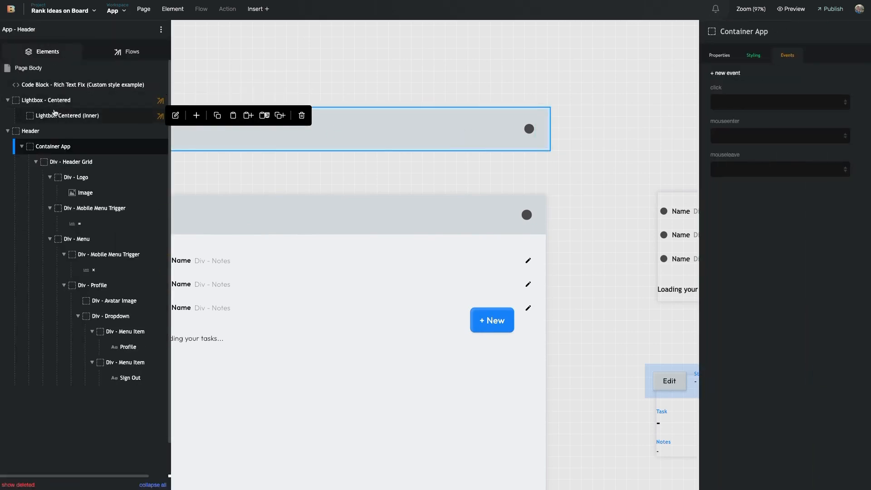
pyautogui.click(129, 51)
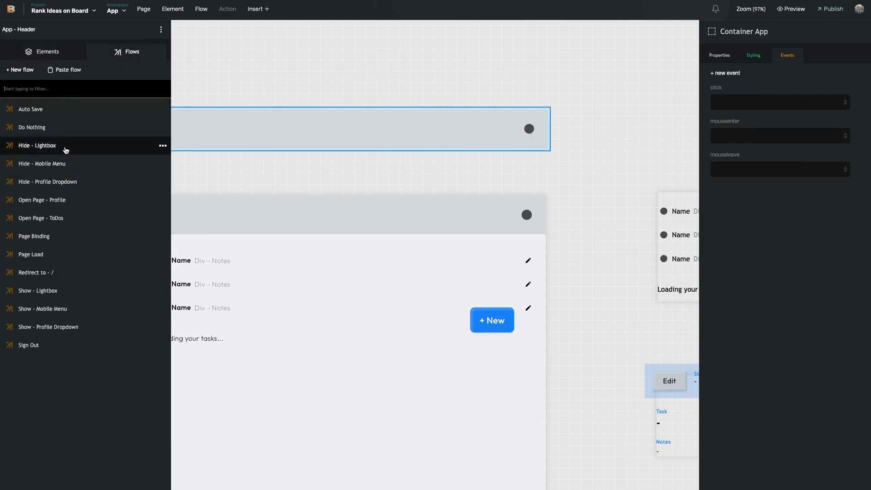
pyautogui.click(570, 202)
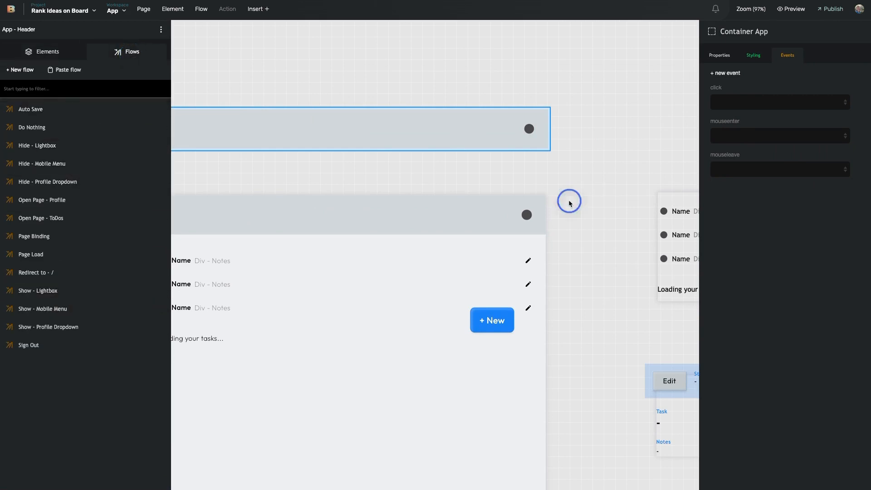
pyautogui.hscroll(10, 569, 201)
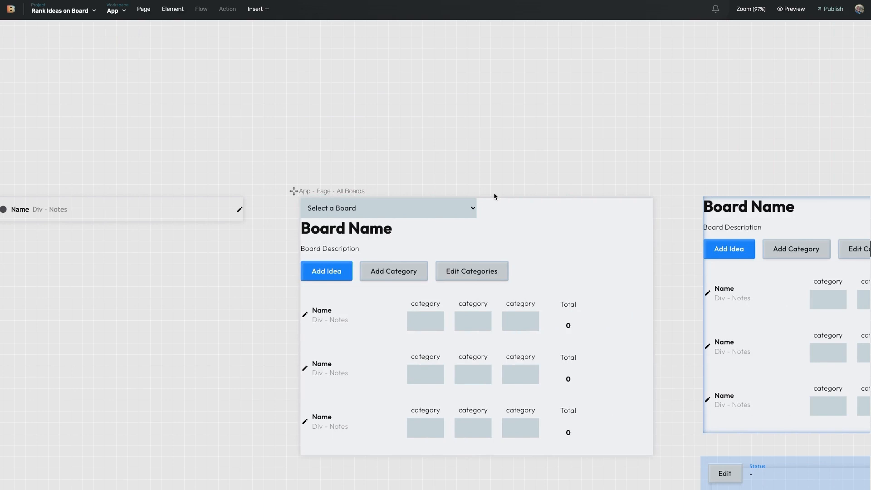
pyautogui.hscroll(4, 638, 206)
pyautogui.scroll(-7, 638, 213)
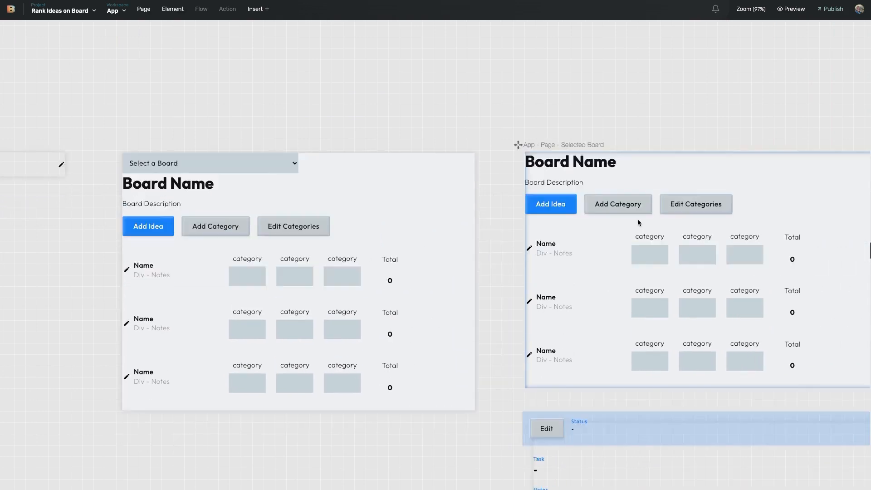
# Set the click event of the Selected Board page's Add Idea button to run the Add - New Idea flow.
pyautogui.hscroll(4, 603, 186)
pyautogui.scroll(5, 603, 186)
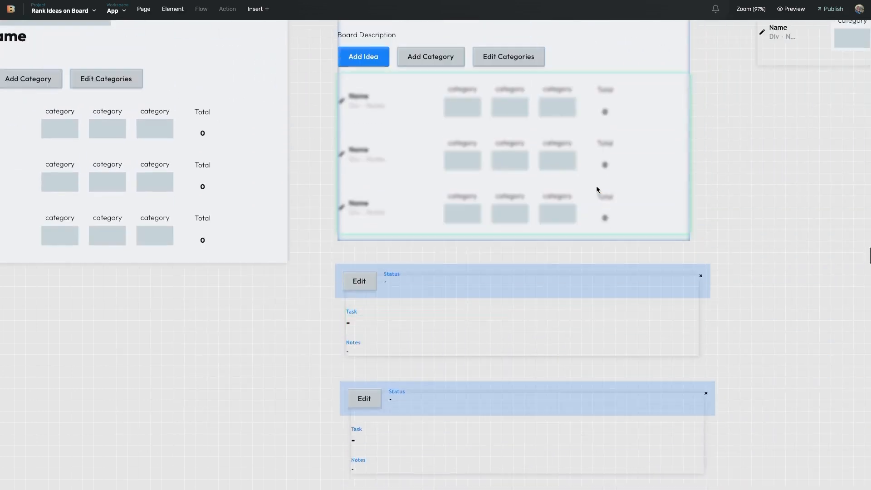
pyautogui.click(373, 129)
pyautogui.click(811, 107)
pyautogui.press('Down')
pyautogui.press('Down')
pyautogui.press('Return')
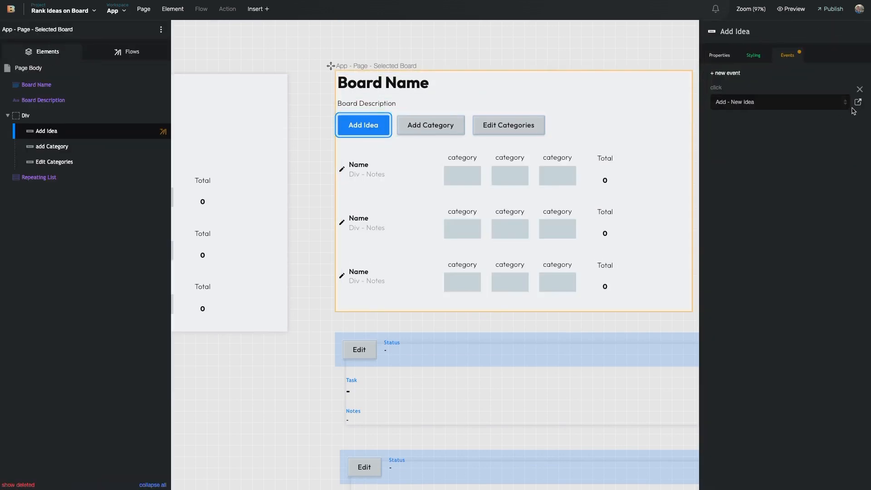
# In the Add - New Idea flow's Create Record action, rename the created record ID variable to newIdeaID and copy the name.
pyautogui.click(858, 103)
pyautogui.click(653, 179)
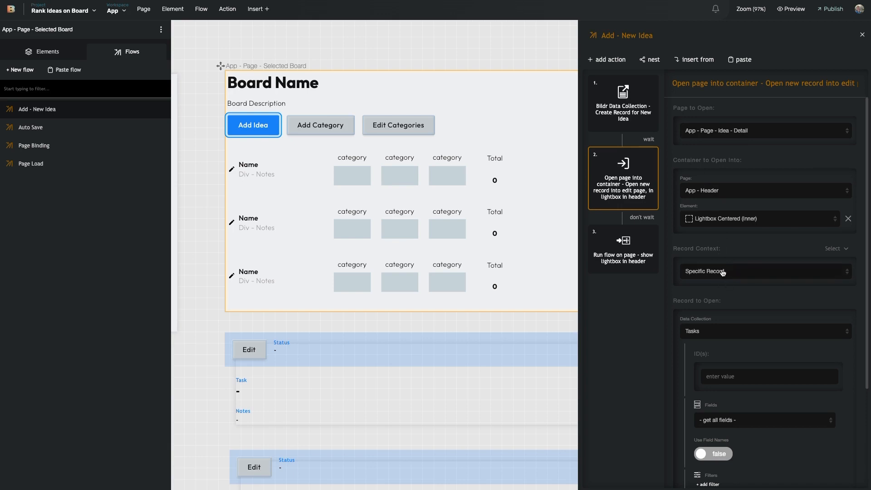
pyautogui.scroll(-1, 723, 273)
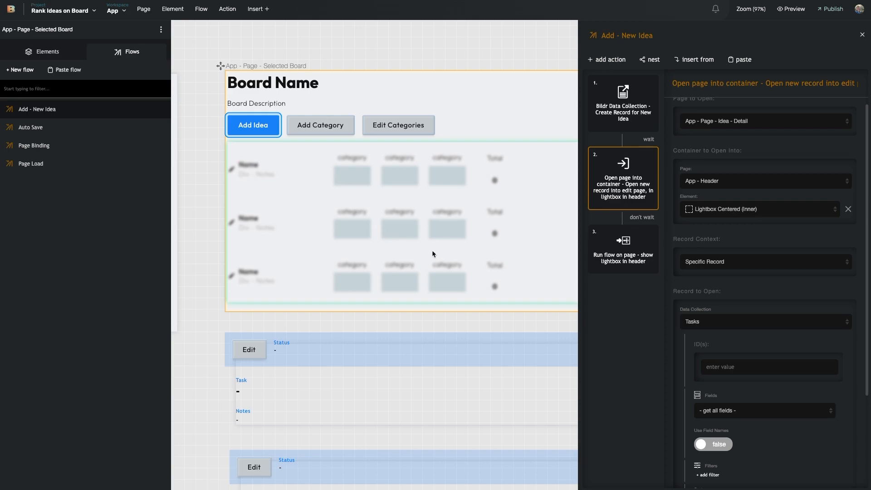
pyautogui.click(649, 110)
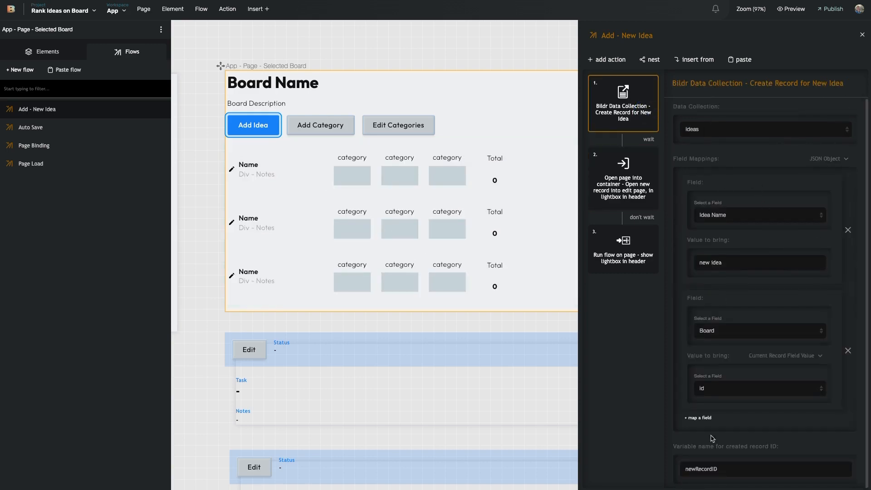
pyautogui.click(711, 470)
pyautogui.press('BackSpace')
pyautogui.write('Idea')
pyautogui.hotkey('ctrl', 'a')
pyautogui.press('super+c')
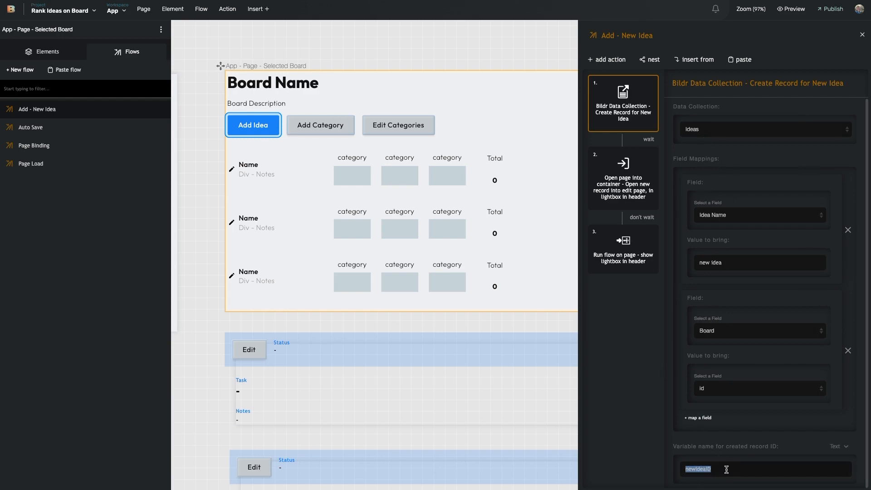
# Examine the Record to Open settings and the available data collections in the Open page into container action.
pyautogui.click(629, 193)
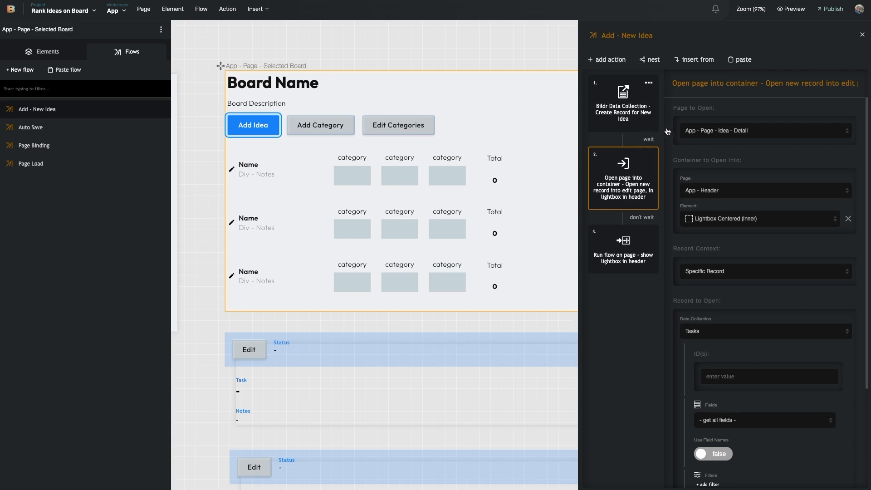
pyautogui.scroll(-3, 746, 399)
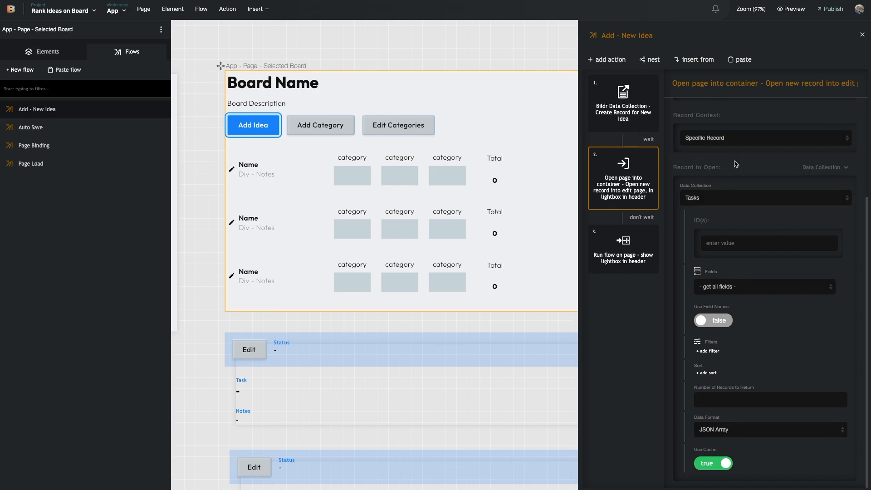
pyautogui.scroll(2, 719, 274)
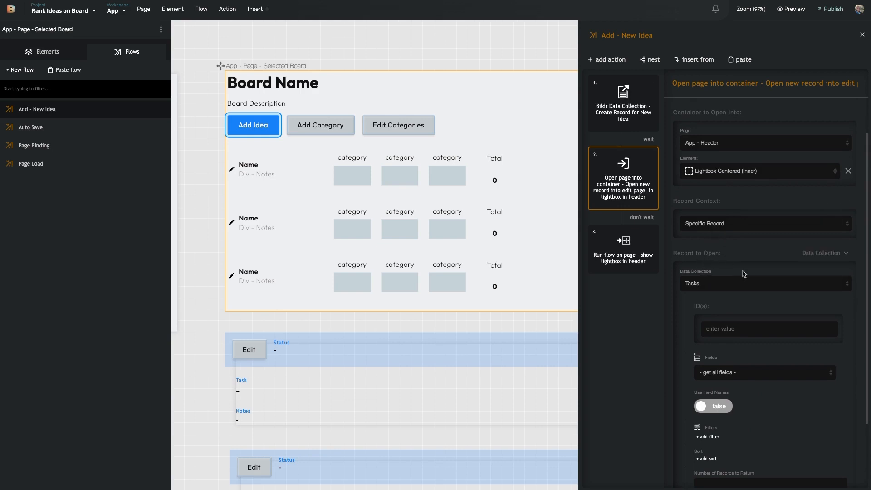
pyautogui.click(796, 285)
pyautogui.click(796, 284)
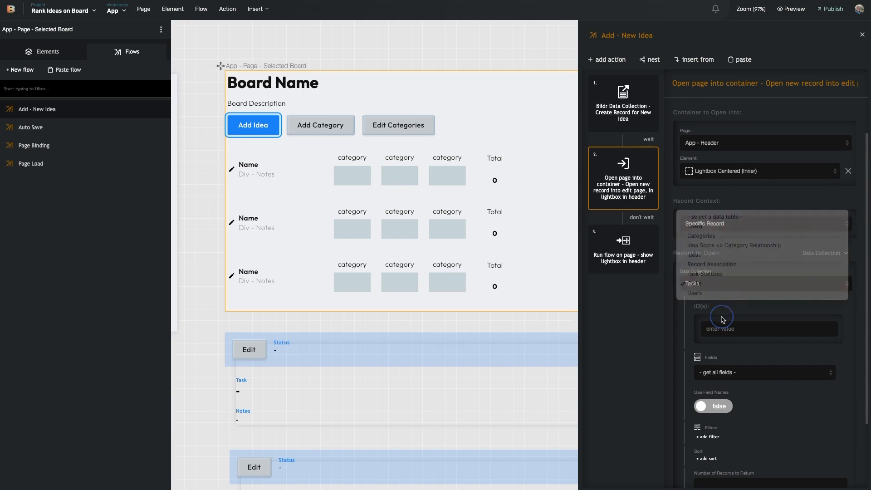
# Try to supply the record to open from a Current Record Field Value.
pyautogui.click(823, 257)
pyautogui.click(801, 306)
pyautogui.click(840, 249)
pyautogui.click(763, 274)
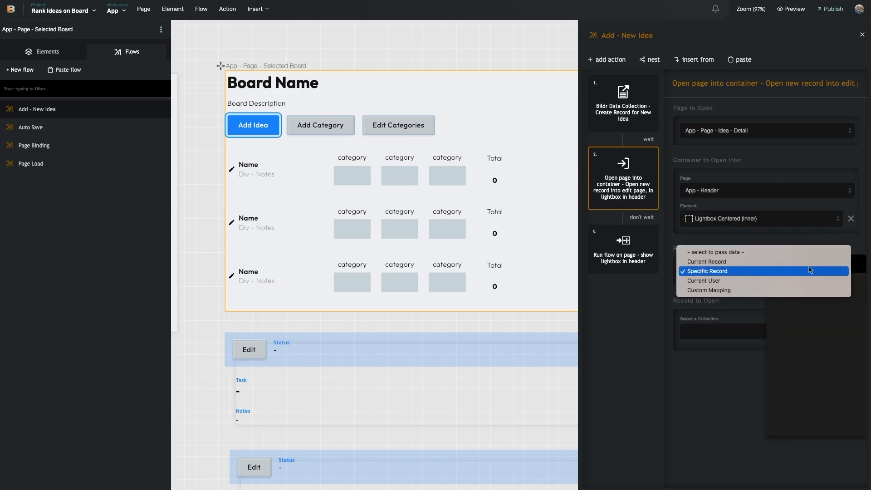
pyautogui.click(777, 241)
pyautogui.click(782, 268)
pyautogui.click(751, 270)
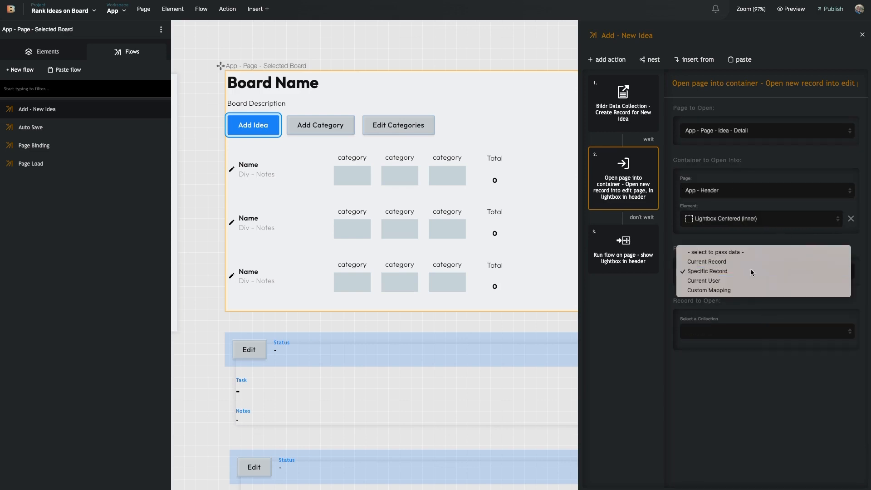
# Set the record to open to come from the Ideas data collection.
pyautogui.click(835, 301)
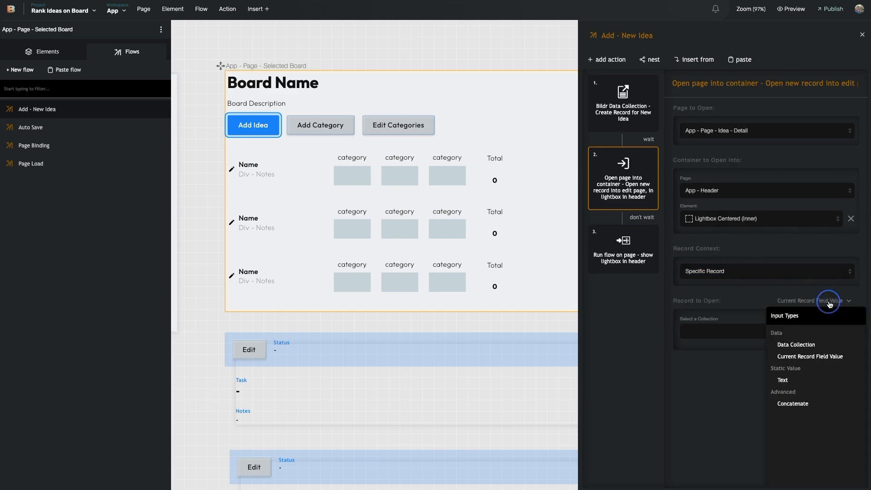
pyautogui.click(812, 344)
pyautogui.click(779, 342)
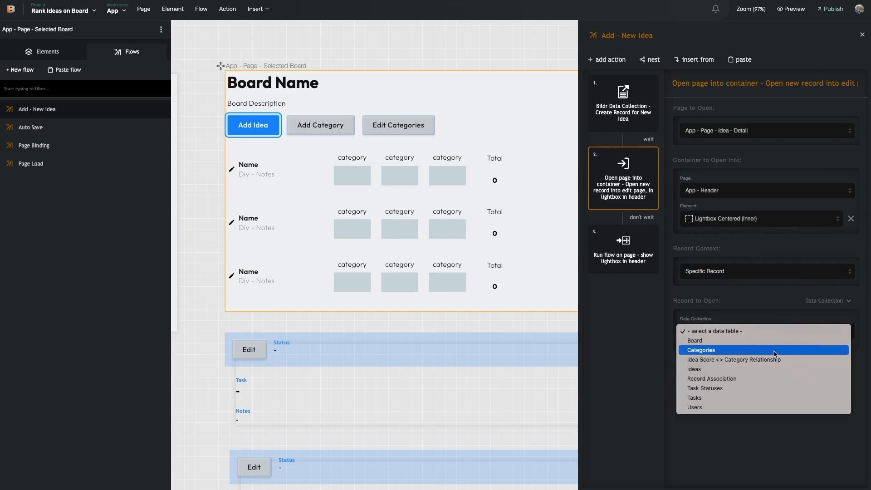
pyautogui.click(770, 369)
# Add a filter to the Ideas collection matching the ID field to the current page's newIdeaID variable.
pyautogui.scroll(-1, 763, 386)
pyautogui.click(759, 366)
pyautogui.click(756, 376)
pyautogui.scroll(-2, 763, 380)
pyautogui.click(710, 374)
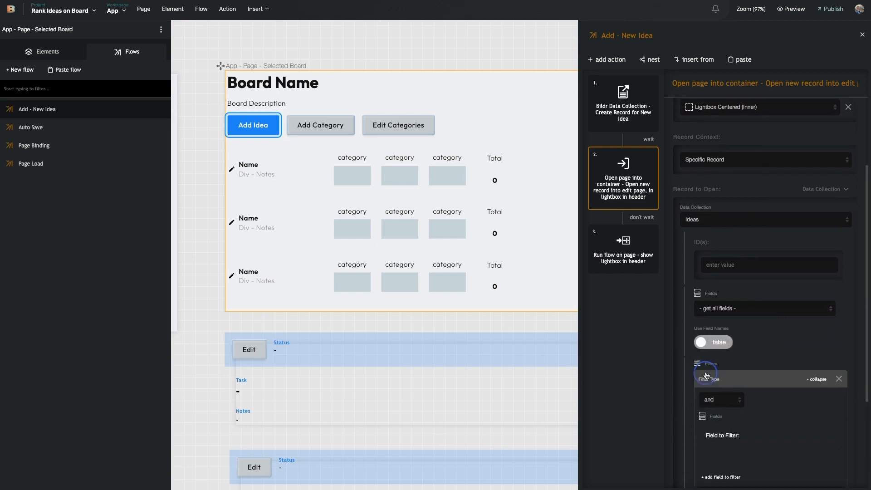
pyautogui.scroll(-1, 727, 402)
pyautogui.click(728, 410)
pyautogui.click(731, 356)
pyautogui.click(806, 407)
pyautogui.click(751, 461)
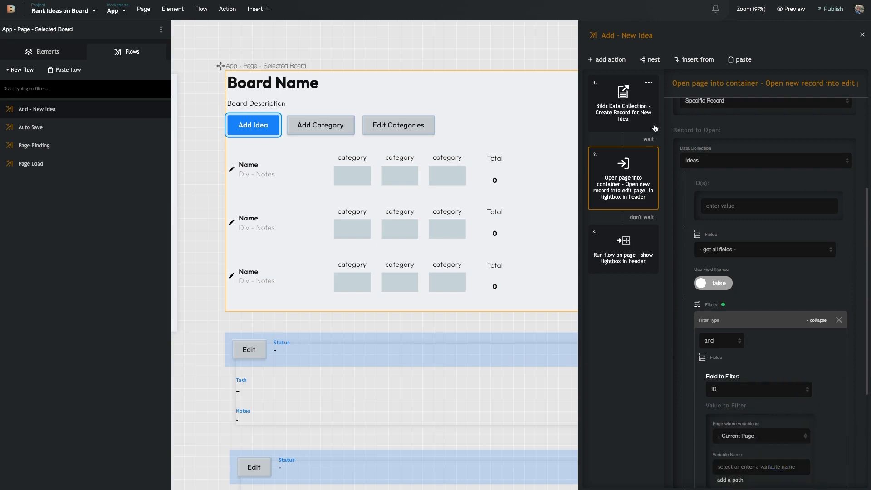
pyautogui.click(770, 468)
pyautogui.press('super+v')
# Review the show-lightbox, open-page and create-record actions of the Add - New Idea flow, and close the flow.
pyautogui.click(634, 245)
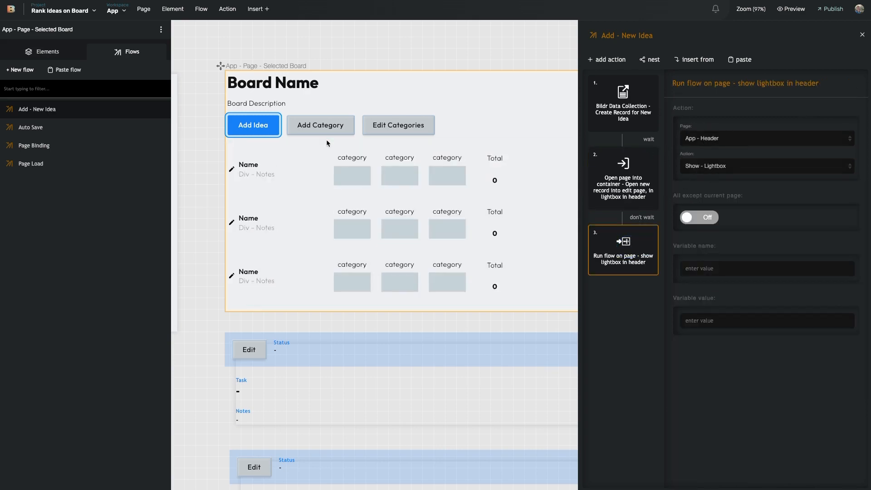
pyautogui.click(638, 161)
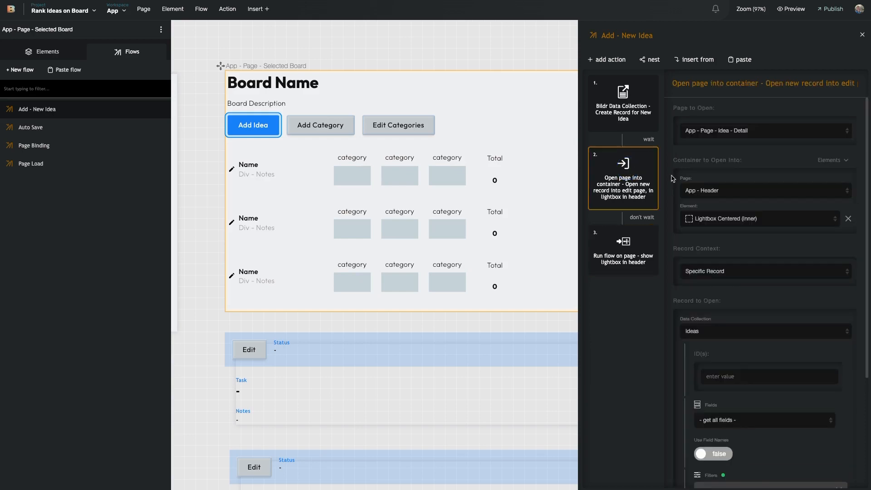
pyautogui.click(640, 252)
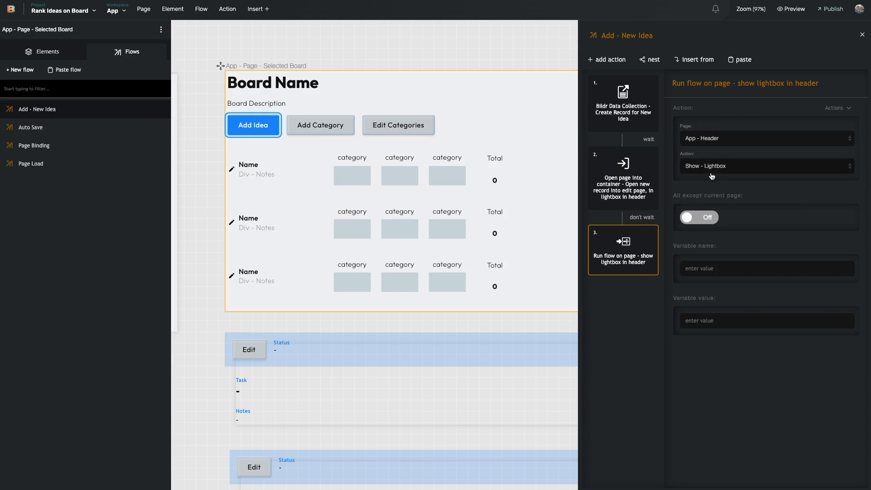
pyautogui.click(643, 133)
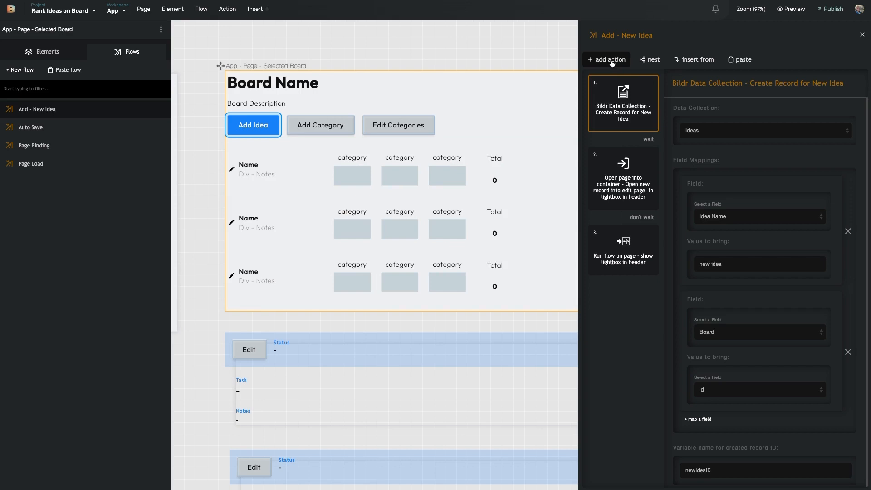
pyautogui.click(503, 69)
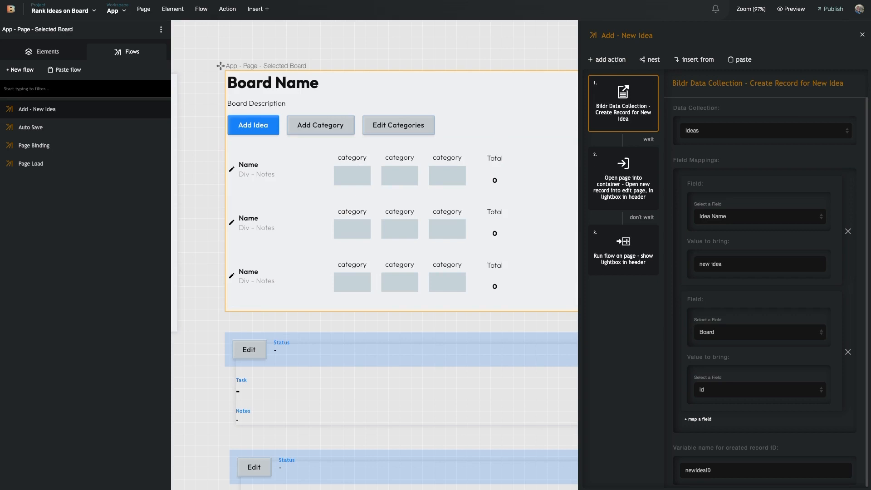
pyautogui.click(863, 35)
# Add a blank page to the canvas beside the small category page and name it Notes.
pyautogui.hscroll(2, 682, 113)
pyautogui.click(598, 180)
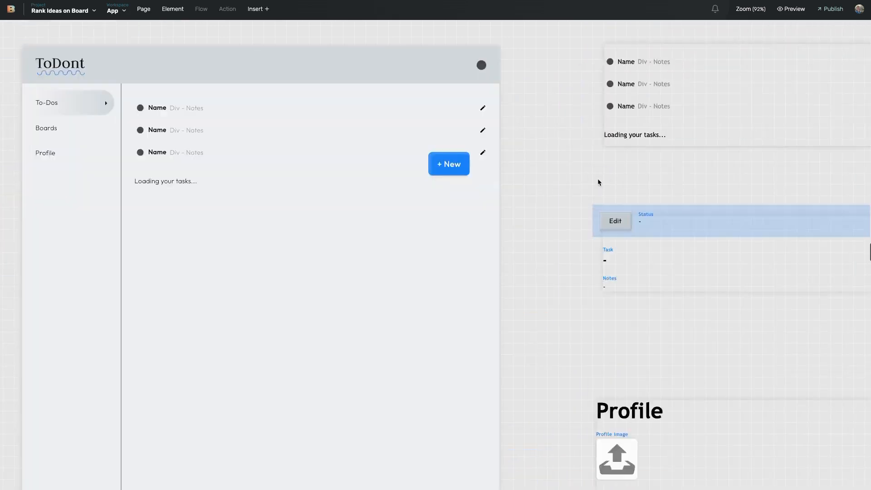
pyautogui.scroll(-3, 598, 181)
pyautogui.hscroll(18, 598, 182)
pyautogui.scroll(-1, 598, 182)
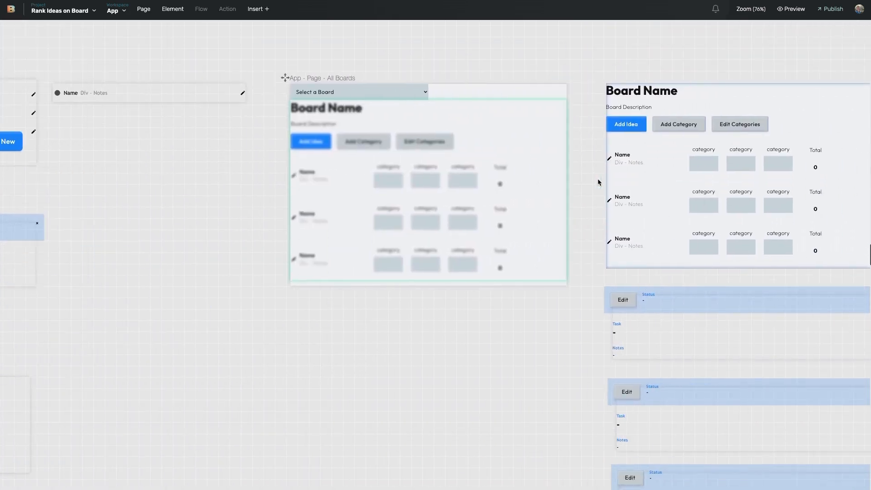
pyautogui.hscroll(15, 597, 178)
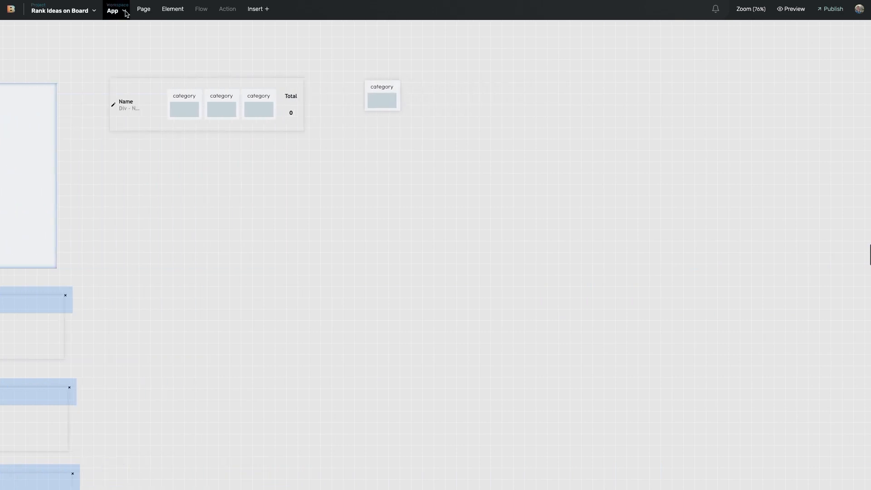
pyautogui.click(143, 9)
pyautogui.click(152, 30)
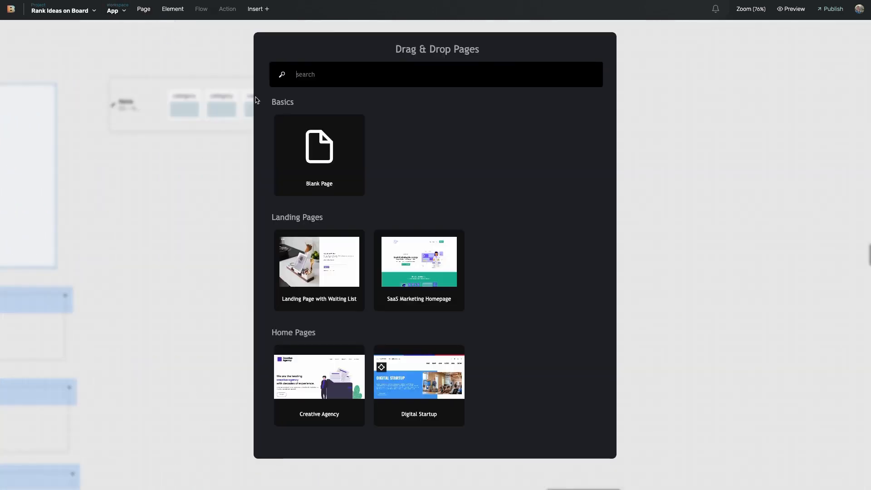
pyautogui.moveTo(320, 171); pyautogui.dragTo(421, 79)
pyautogui.doubleClick(444, 80)
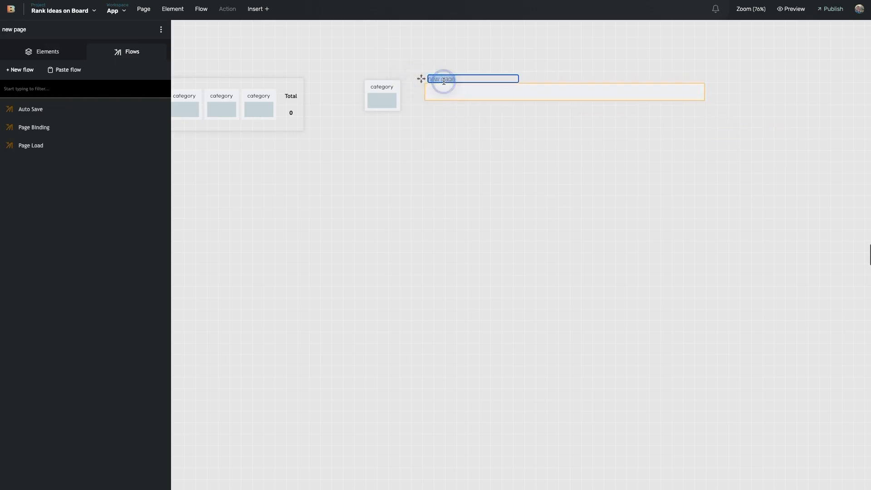
pyautogui.write('Notes')
pyautogui.click(441, 112)
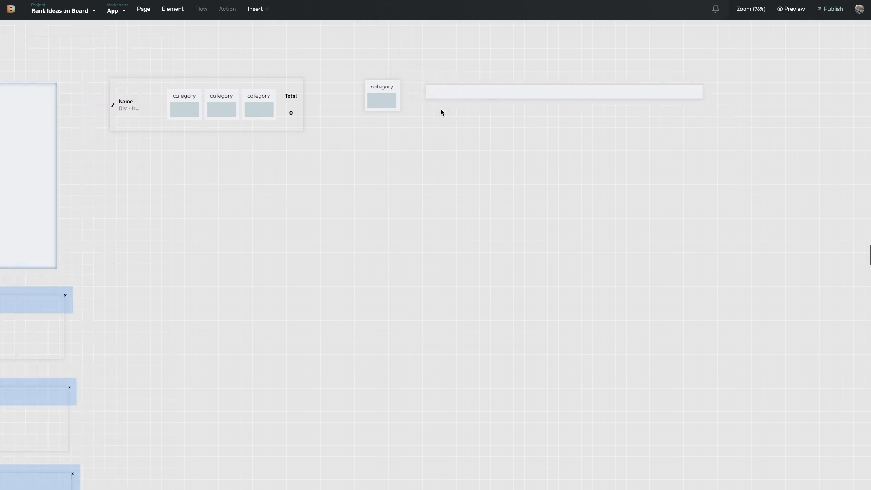
# Insert a Heading 2 element into the body of the Notes page.
pyautogui.hscroll(-3, 476, 98)
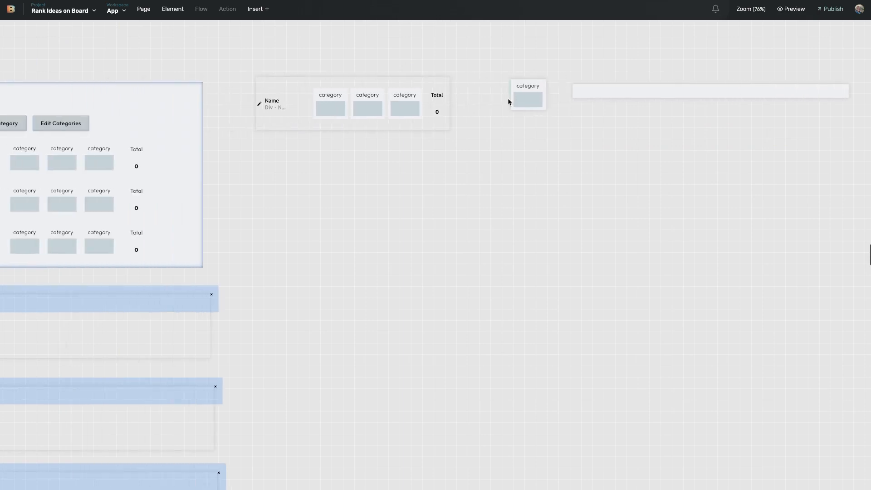
pyautogui.click(600, 91)
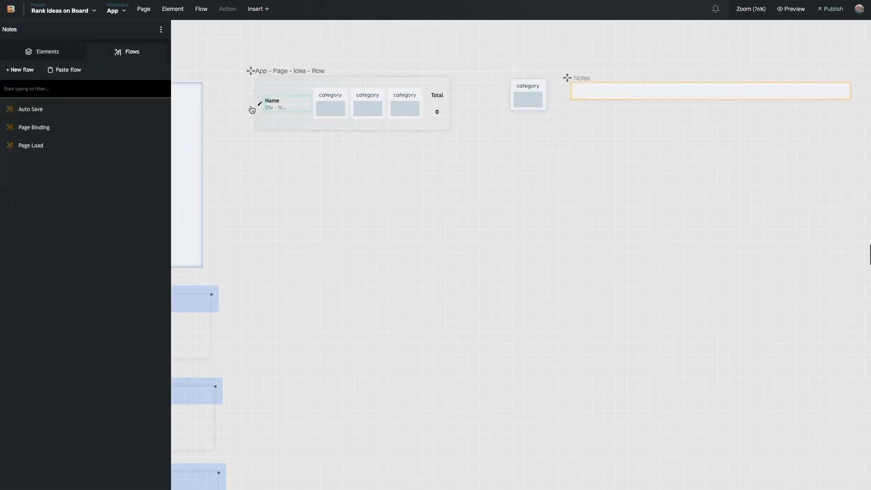
pyautogui.click(48, 51)
pyautogui.click(48, 69)
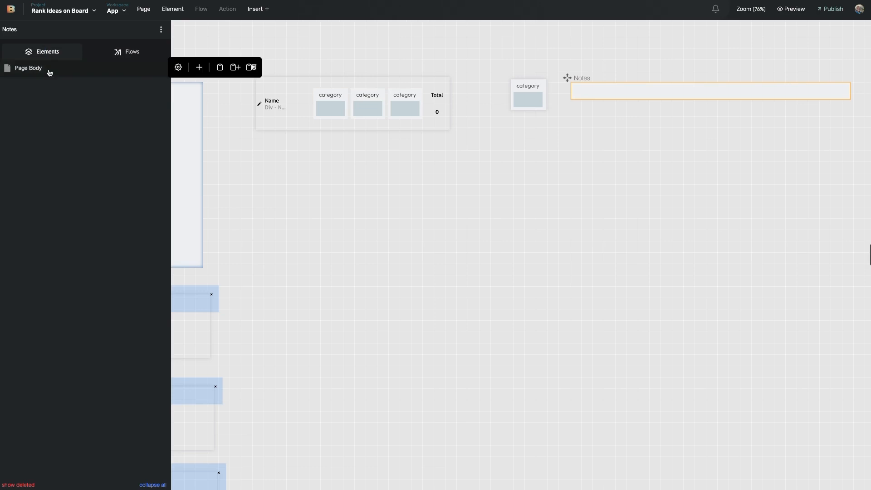
pyautogui.click(191, 67)
pyautogui.write('head')
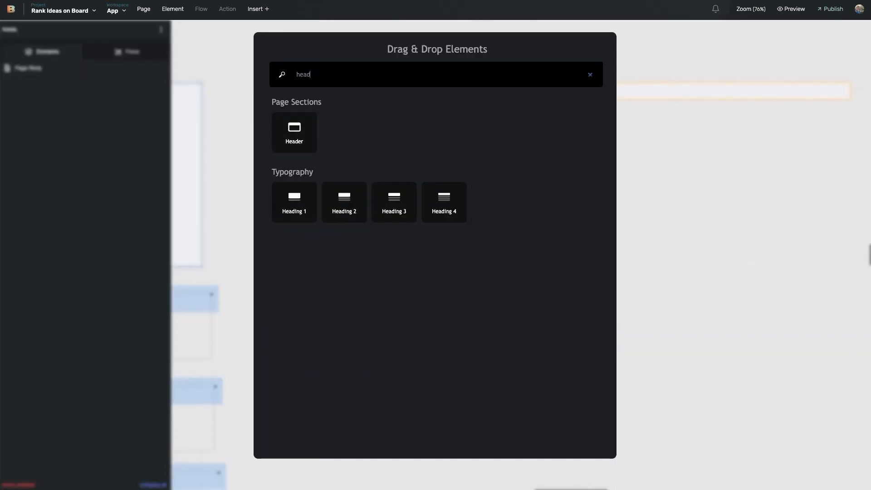
pyautogui.moveTo(355, 195); pyautogui.dragTo(599, 87)
pyautogui.doubleClick(592, 91)
pyautogui.write('Notes')
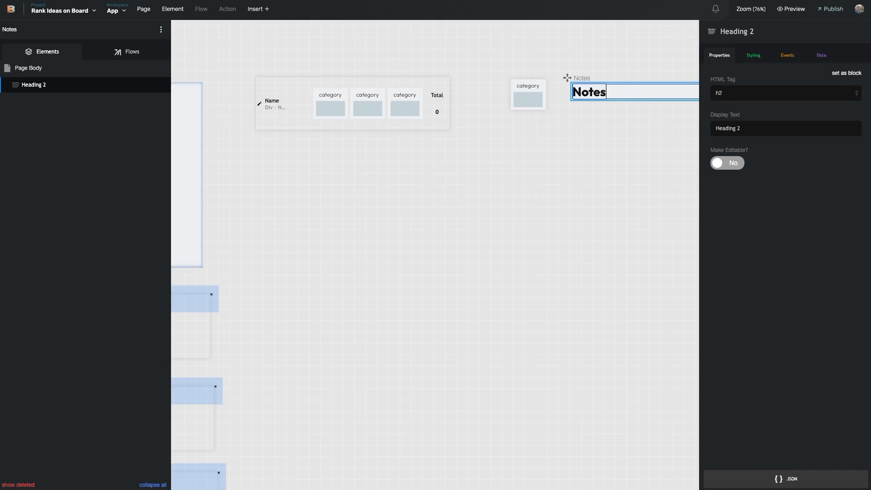
pyautogui.press('BackSpace')
pyautogui.press('BackSpace')
pyautogui.press('BackSpace')
pyautogui.press('BackSpace')
pyautogui.press('BackSpace')
# Set the Notes page heading to "Create New Idea - Create category/idea score relationships".
pyautogui.hscroll(3, 589, 169)
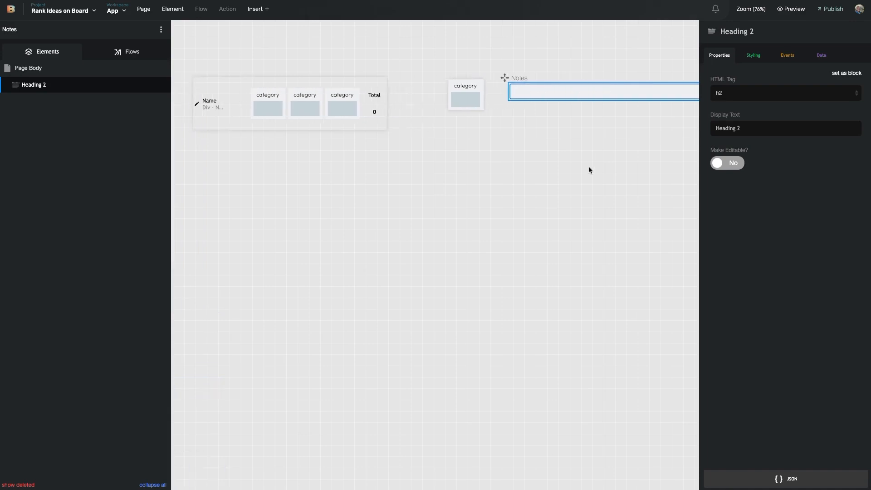
pyautogui.hscroll(5, 436, 162)
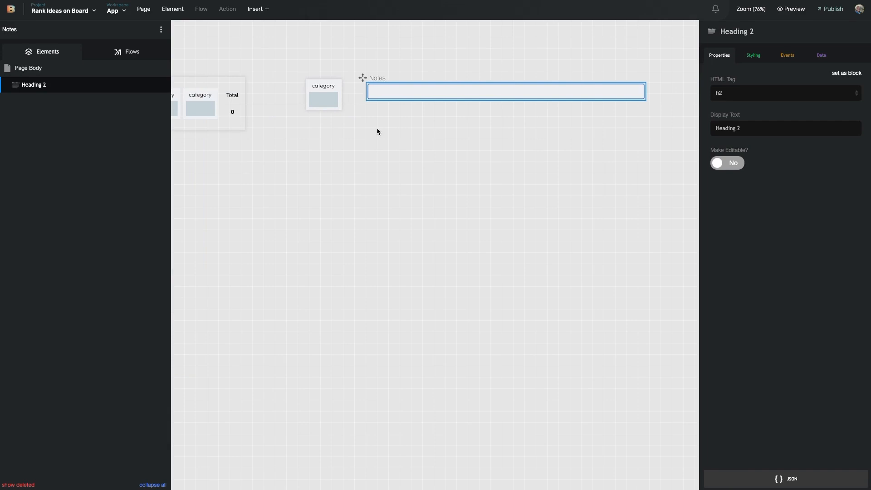
pyautogui.hscroll(1, 377, 128)
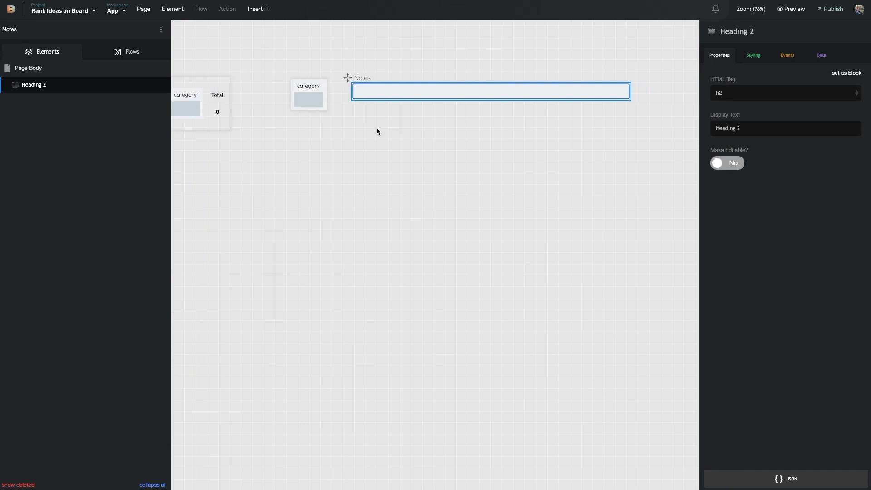
pyautogui.write('Create CAtego')
pyautogui.press('BackSpace')
pyautogui.press('BackSpace')
pyautogui.press('BackSpace')
pyautogui.press('BackSpace')
pyautogui.press('BackSpace')
pyautogui.press('BackSpace')
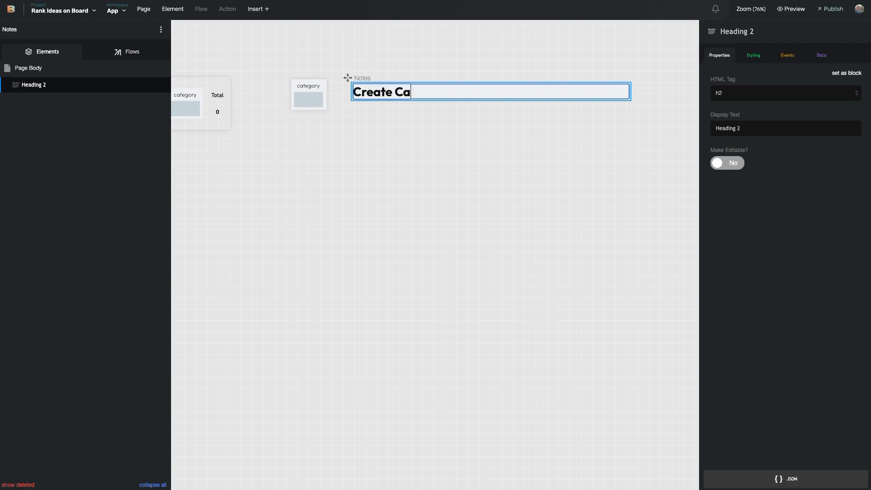
pyautogui.write('Idea')
pyautogui.press('BackSpace')
pyautogui.press('BackSpace')
pyautogui.press('BackSpace')
pyautogui.press('BackSpace')
pyautogui.write('New IDea -')
pyautogui.press('BackSpace')
pyautogui.press('BackSpace')
pyautogui.press('BackSpace')
pyautogui.press('BackSpace')
pyautogui.press('BackSpace')
pyautogui.write('dea - C')
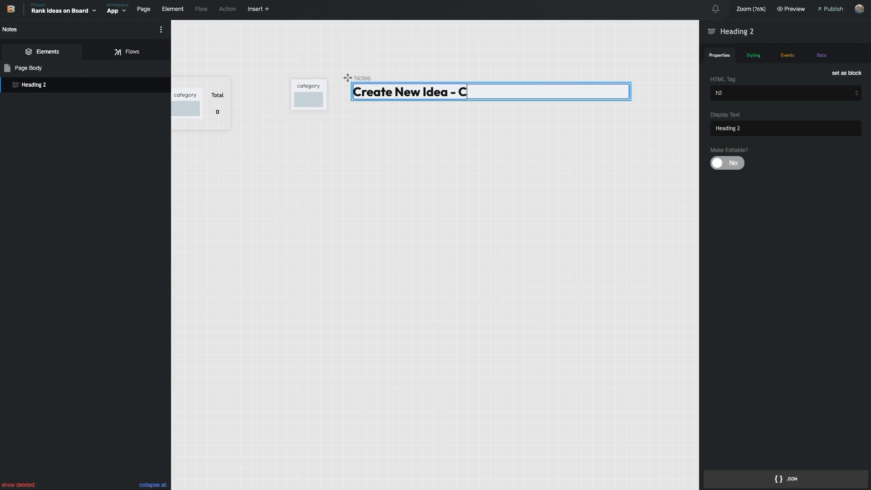
pyautogui.write('reate category/idda')
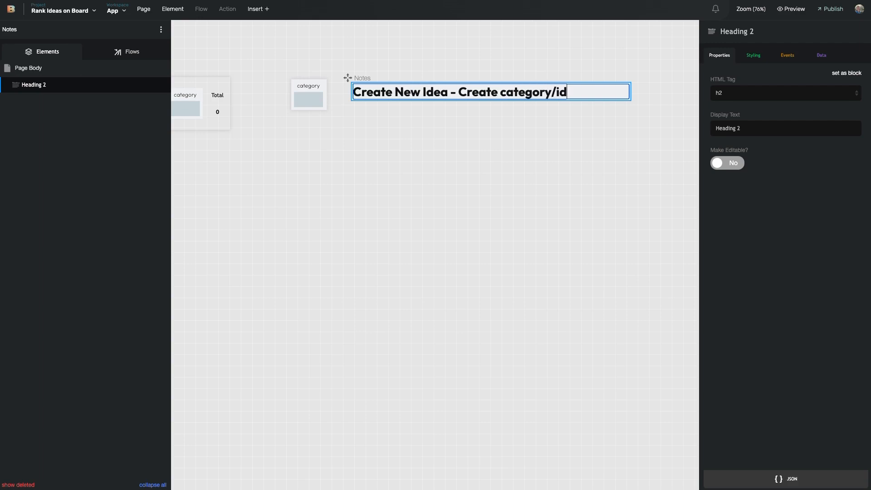
pyautogui.press('BackSpace')
pyautogui.press('BackSpace')
pyautogui.write('ea score relationships')
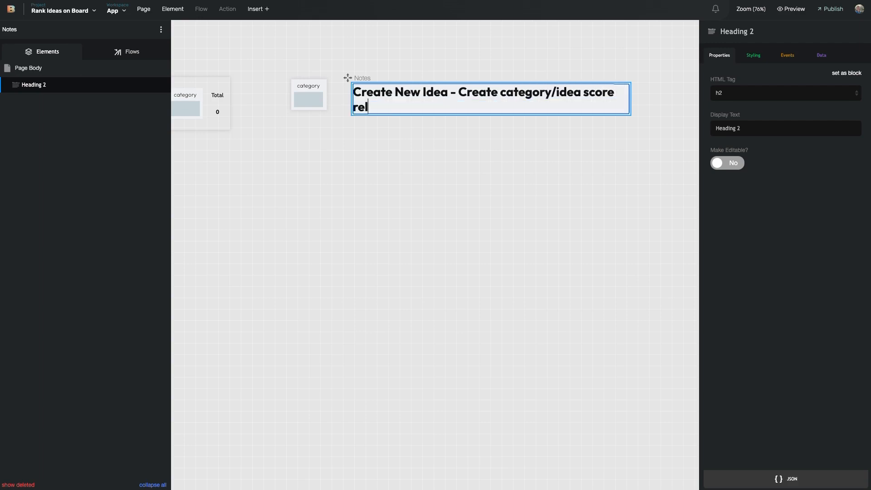
pyautogui.click(374, 141)
# Insert a Text / Paragraph element into the Notes page body directly below the heading.
pyautogui.click(428, 104)
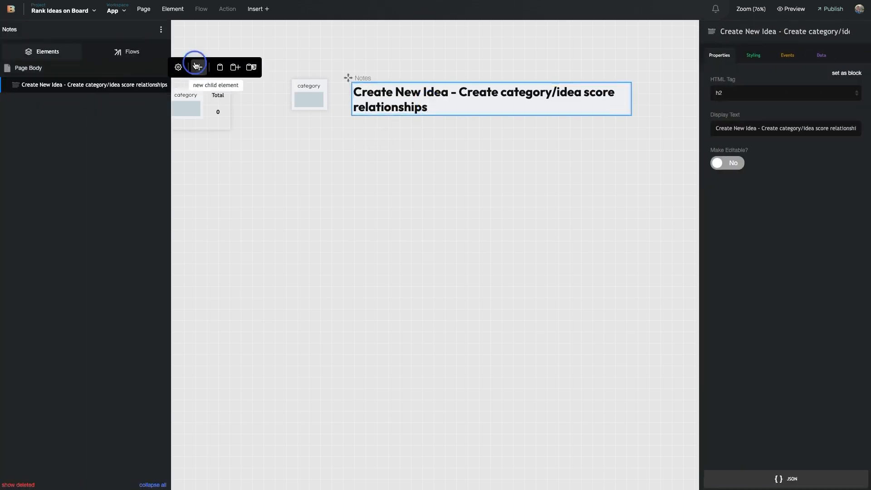
pyautogui.click(199, 67)
pyautogui.write('tes')
pyautogui.press('BackSpace')
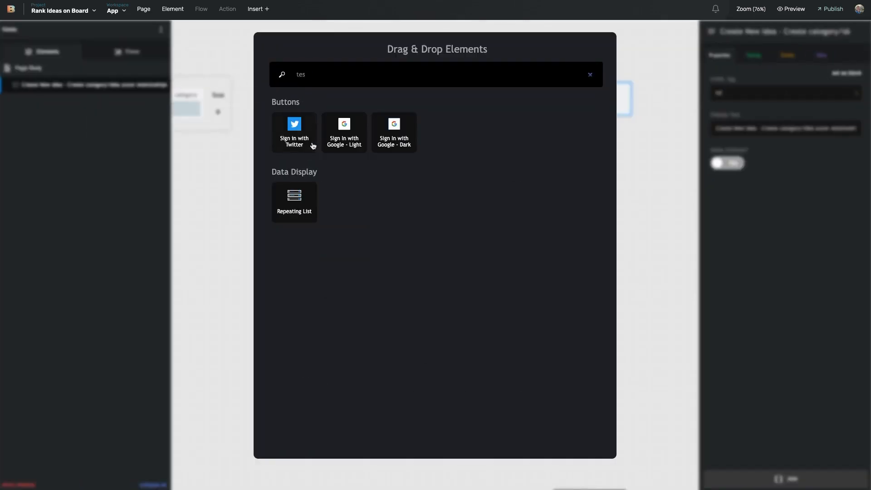
pyautogui.write('xt')
pyautogui.moveTo(294, 133); pyautogui.dragTo(138, 74)
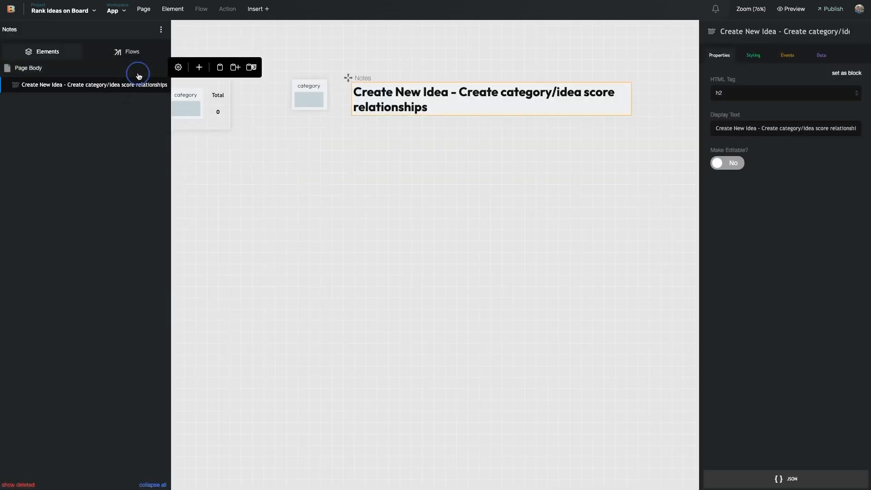
# Replace the paragraph's placeholder text with "1. Create new idea.".
pyautogui.click(392, 122)
pyautogui.tripleClick(392, 121)
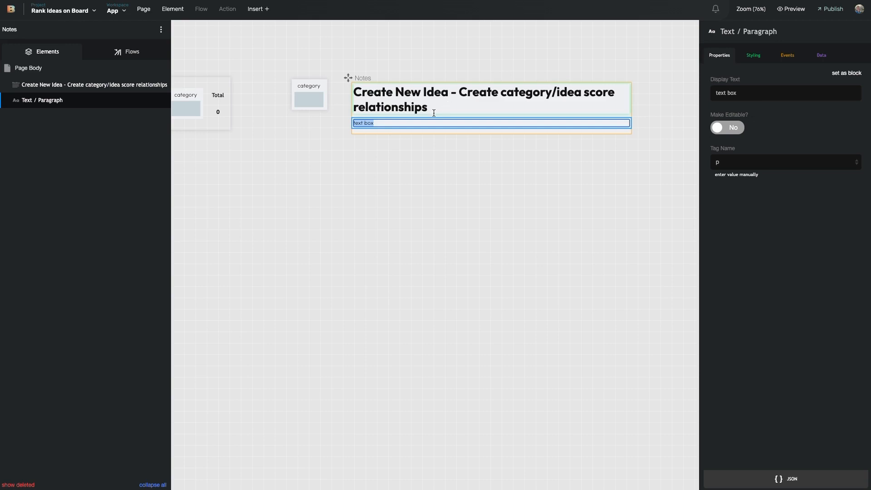
pyautogui.write('1. Create new idea.')
# Add the line "2. Get the list of categories for this user and create a new relationship record between those categories and the new idea.".
pyautogui.press('Return')
pyautogui.write('2. ')
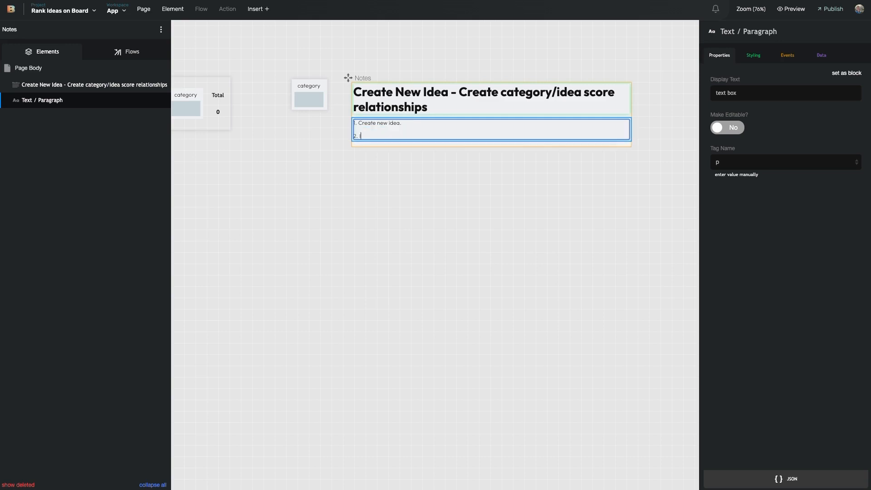
pyautogui.write('IGet the list of categories for this user and create a new relationsjip')
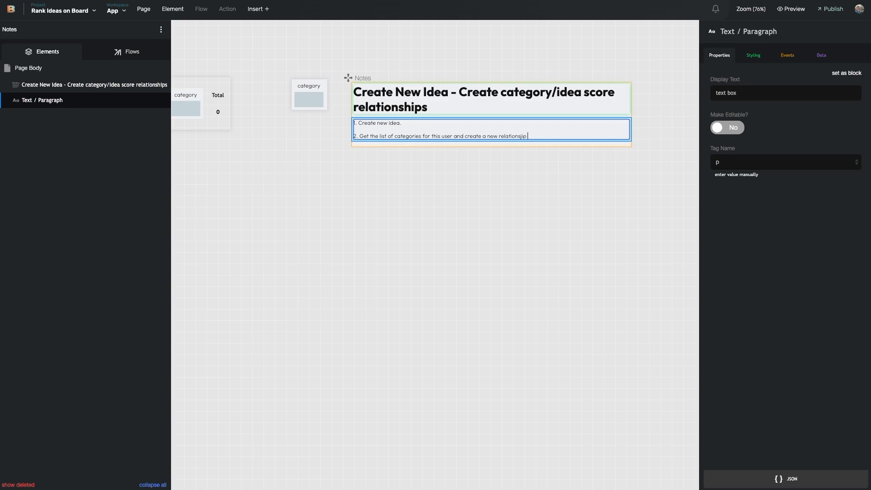
pyautogui.press('BackSpace')
pyautogui.write('hip record between those categories and')
pyautogui.write(' the new idea')
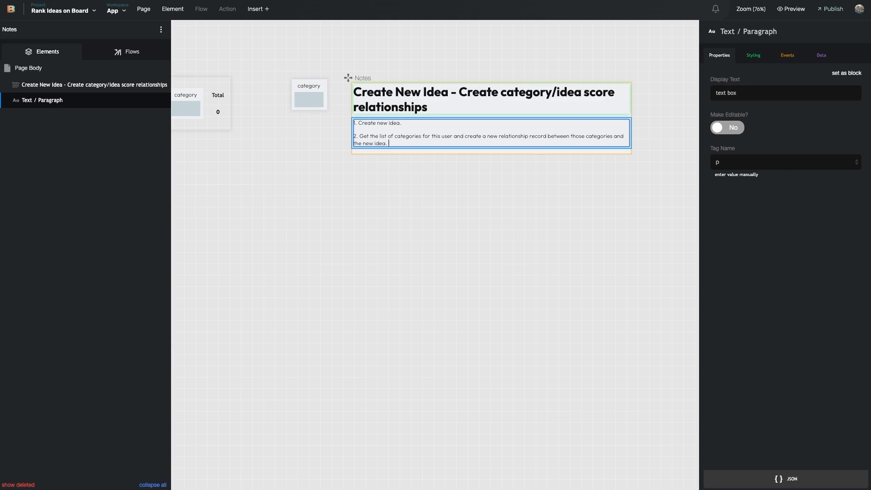
pyautogui.write('.')
# Add the line "3. We need to retain ordering of the relationships so the display order is the same on each row.".
pyautogui.press('Return')
pyautogui.press('Return')
pyautogui.write('3. We need to')
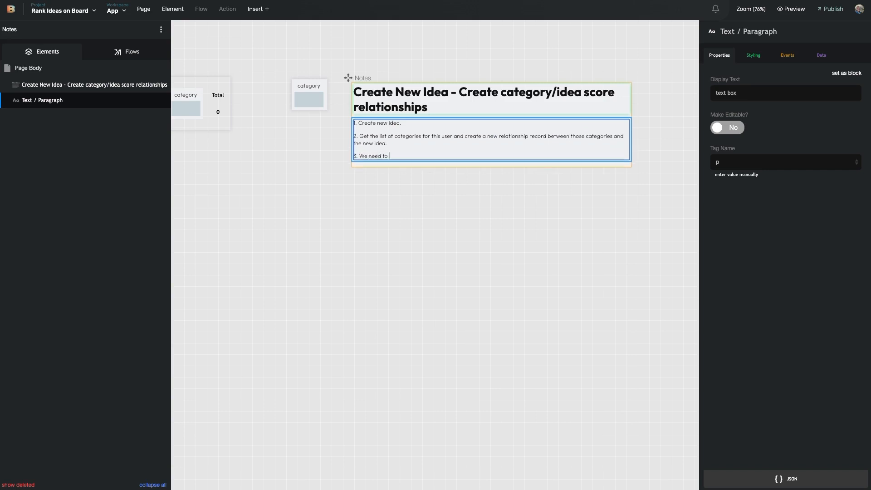
pyautogui.write(' retain ordering  and')
pyautogui.press('BackSpace')
pyautogui.press('BackSpace')
pyautogui.press('BackSpace')
pyautogui.press('BackSpace')
pyautogui.press('BackSpace')
pyautogui.press('BackSpace')
pyautogui.write('of the id')
pyautogui.write('relatio')
pyautogui.write('nships to')
pyautogui.press('BackSpace')
pyautogui.press('BackSpace')
pyautogui.press('BackSpace')
pyautogui.write('so theydisplay order is the sae')
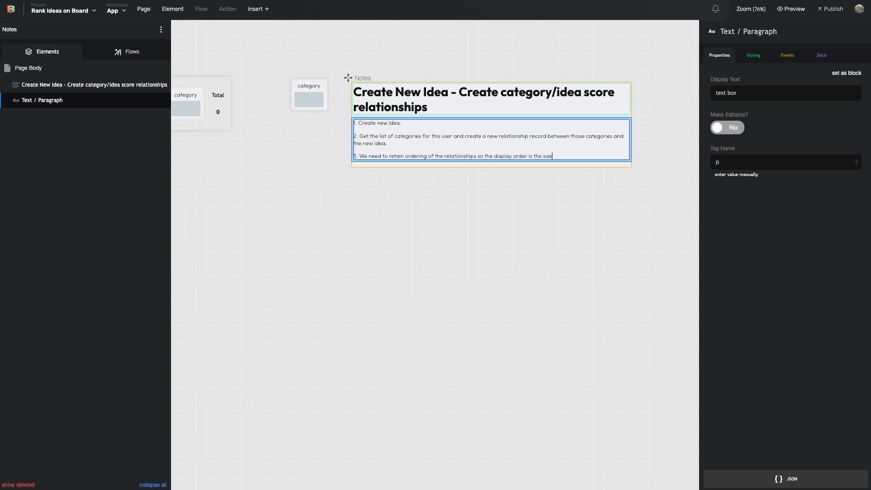
pyautogui.press('BackSpace')
pyautogui.write('me on each fo')
pyautogui.write('row.')
# Add the line "4. We need the ID of the idea and the ID of the category, along with that order value.".
pyautogui.press('Return')
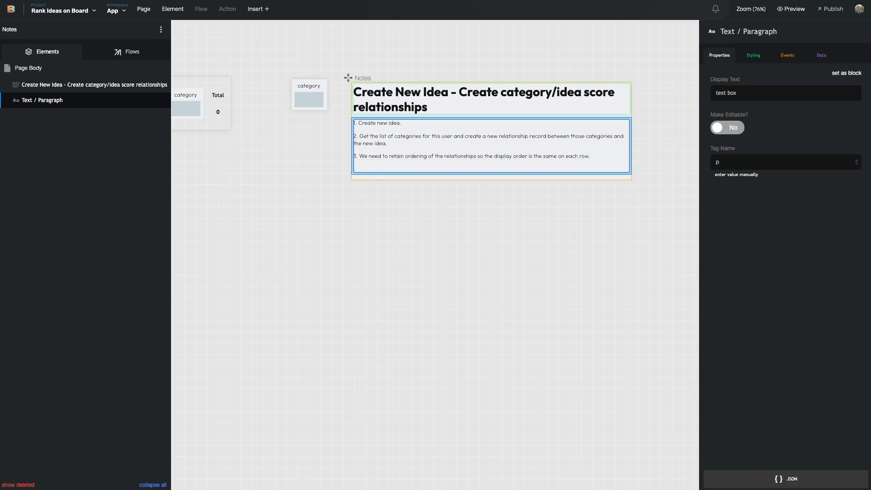
pyautogui.write('4. We need the ID of the idea and the ID of the category, along with that order value.')
pyautogui.click(378, 205)
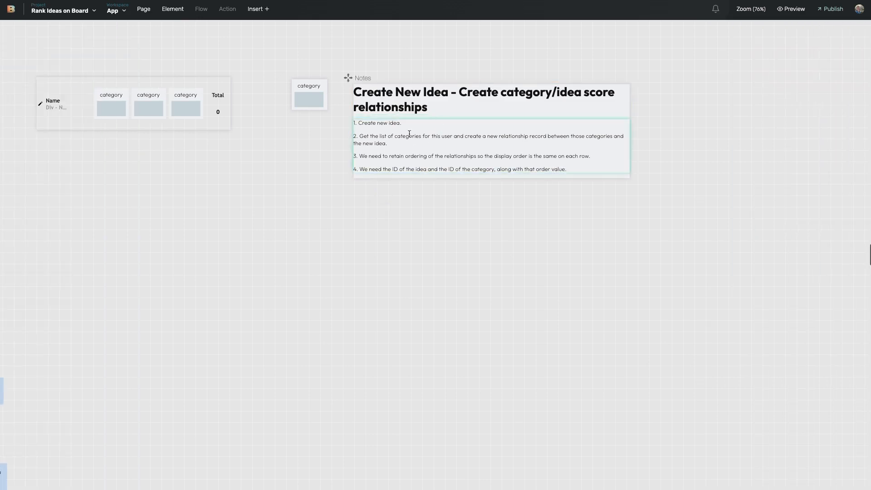
# Open the Add - New Idea flow from the Selected Board page's Add Idea click event and bring up the list of actions to add.
pyautogui.hscroll(-1, 399, 113)
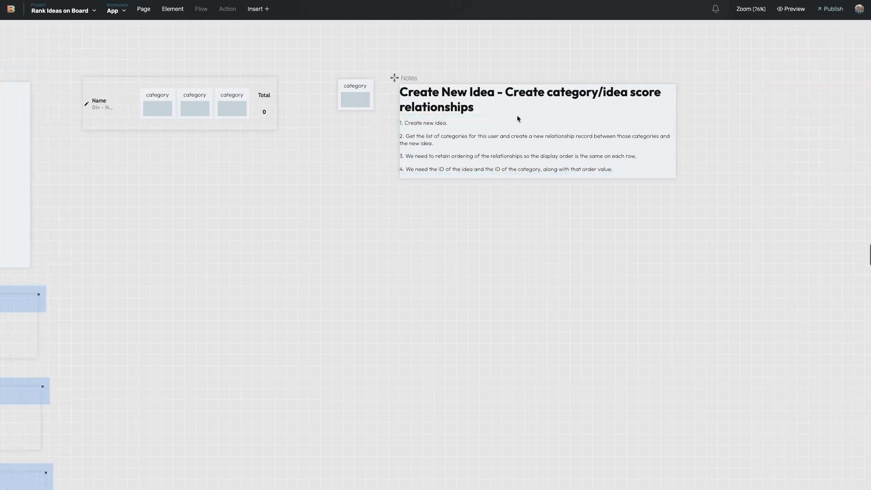
pyautogui.hscroll(-3, 486, 115)
pyautogui.hscroll(-3, 490, 119)
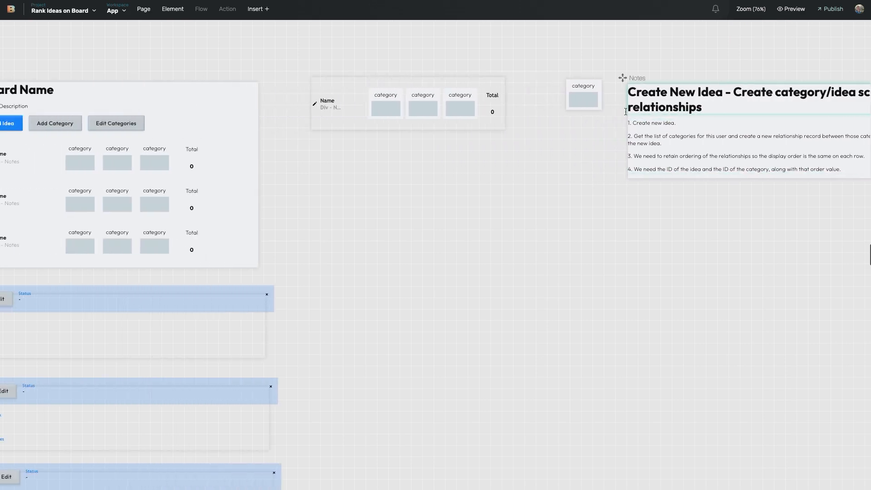
pyautogui.hscroll(-3, 432, 132)
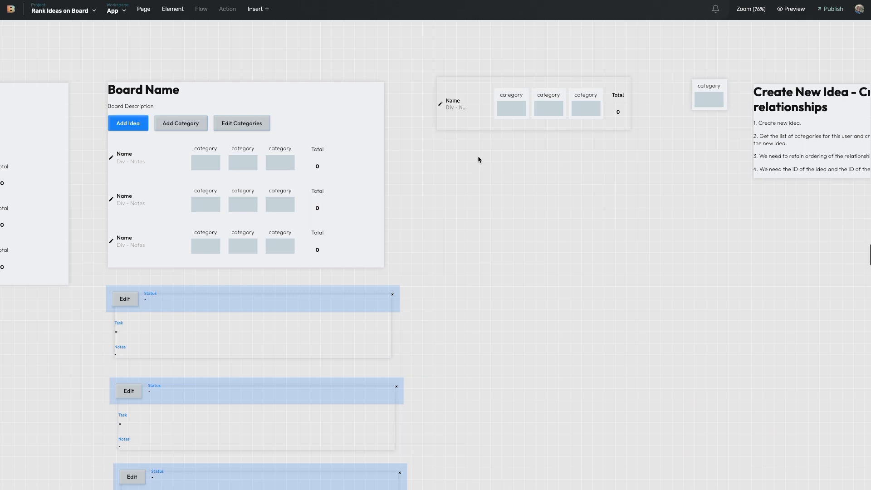
pyautogui.hscroll(3, 478, 159)
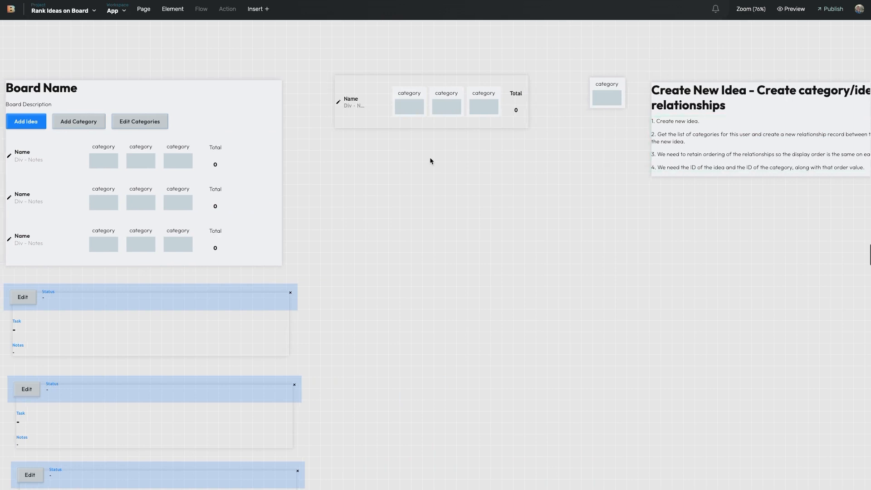
pyautogui.hscroll(-8, 429, 157)
pyautogui.click(527, 156)
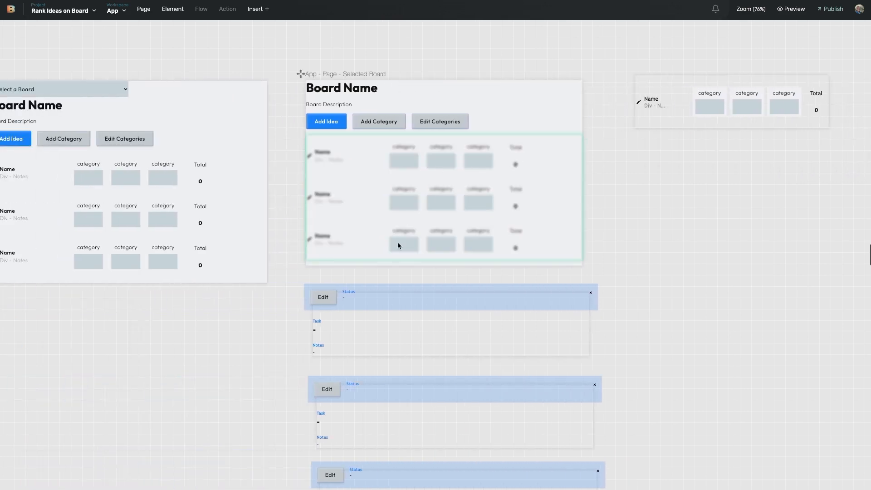
pyautogui.click(340, 127)
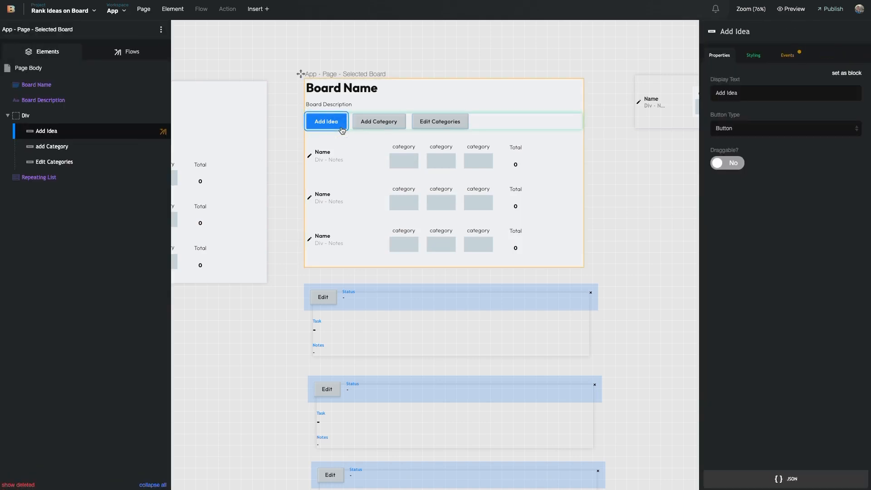
pyautogui.moveTo(125, 90)
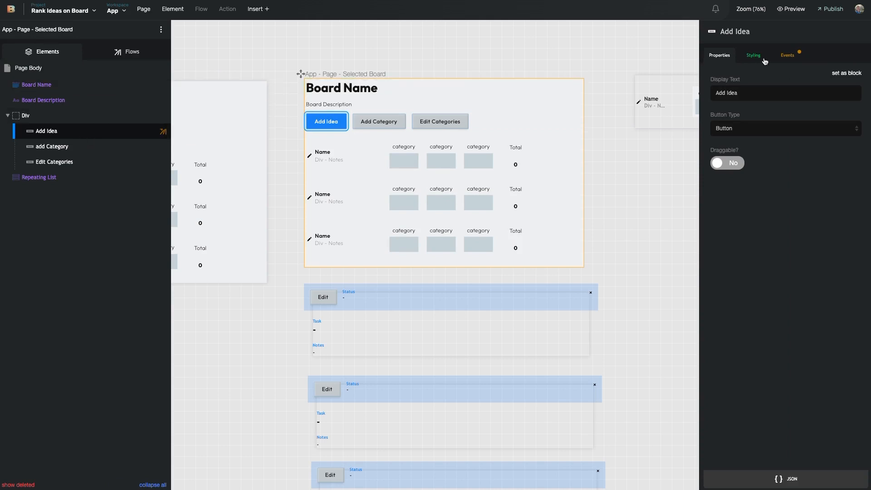
pyautogui.click(788, 55)
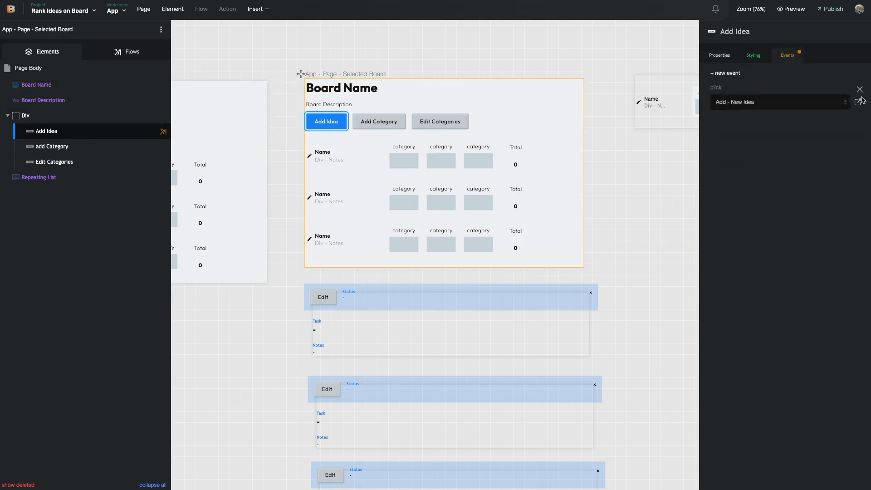
pyautogui.click(861, 93)
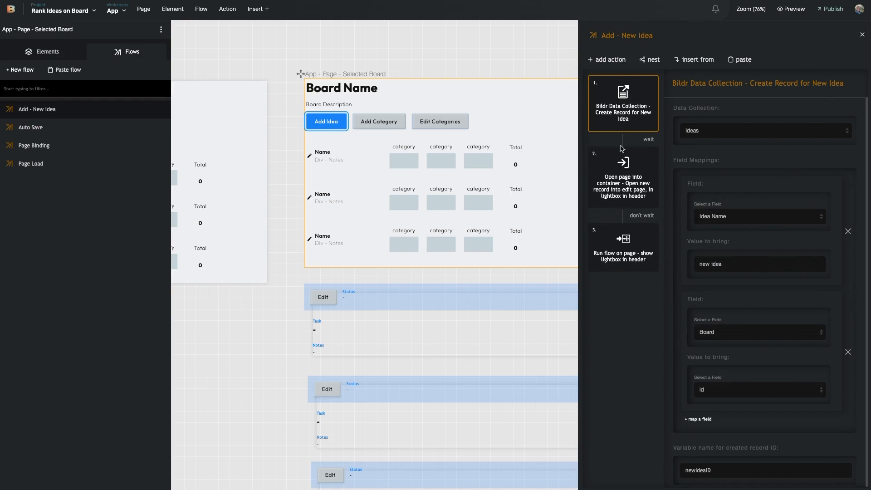
pyautogui.click(614, 60)
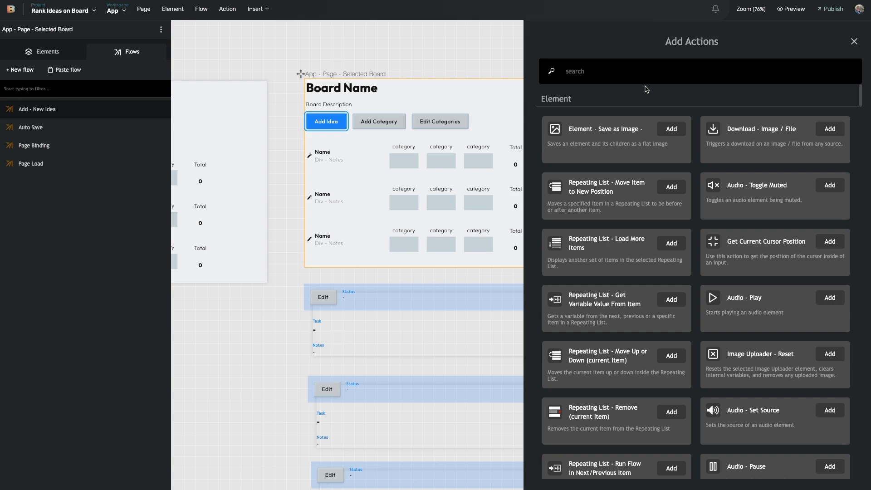
# Open the Idea Score <> Category Relationship collection from the project's data collections.
pyautogui.click(48, 53)
pyautogui.click(68, 10)
pyautogui.click(63, 40)
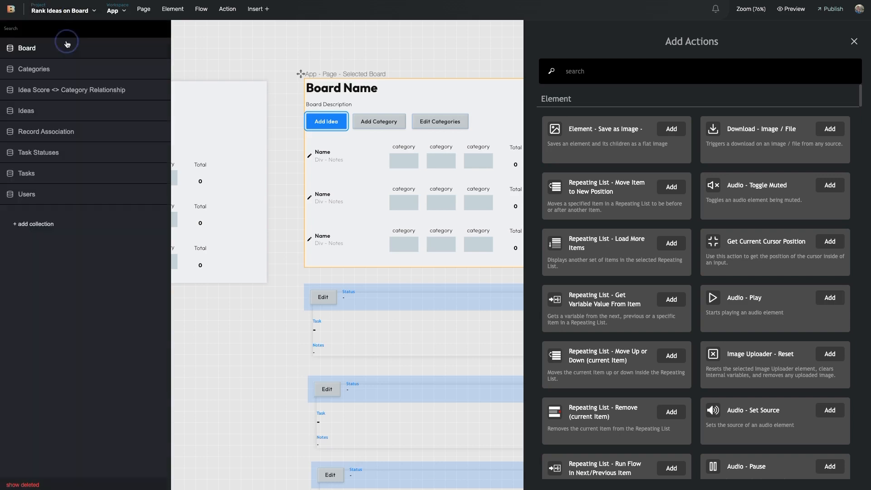
pyautogui.click(64, 90)
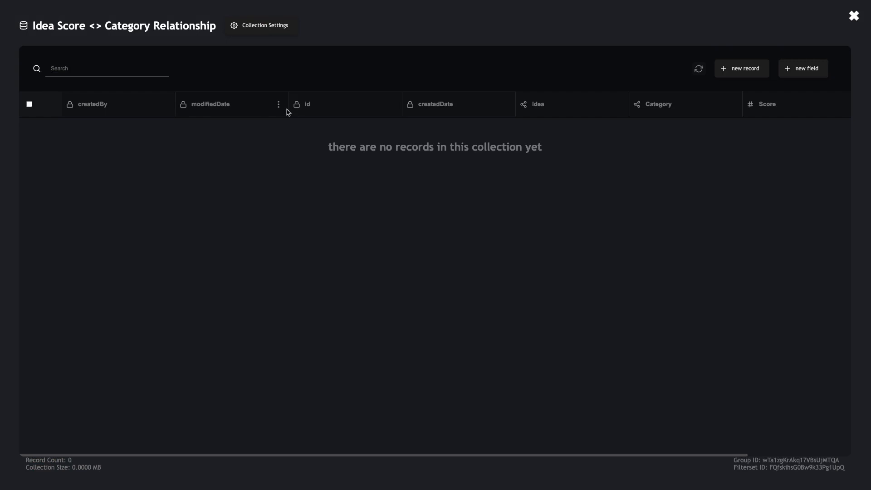
# Copy the field ID of the collection's Idea field and paste it into the browser's address bar as a scratch note.
pyautogui.click(618, 105)
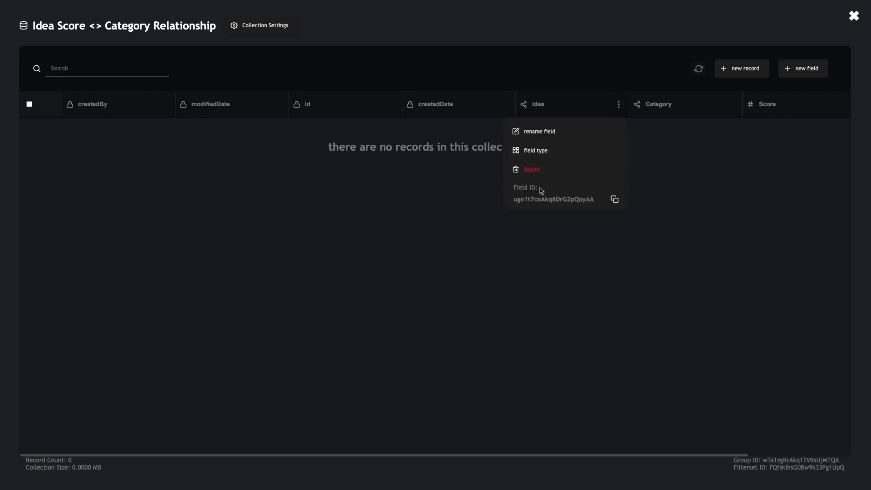
pyautogui.click(614, 200)
pyautogui.press('super+v')
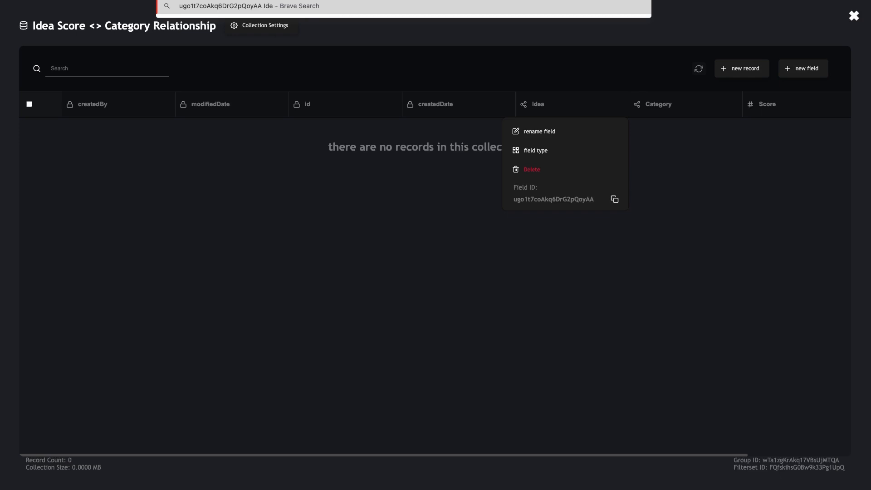
pyautogui.click(509, 216)
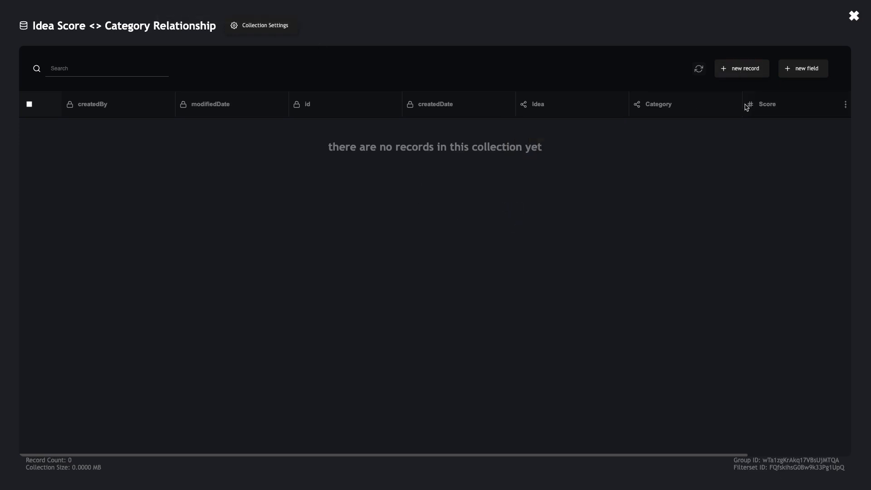
# Copy the field ID of the collection's Category field and append it to the address bar scratch note, labelled "category".
pyautogui.click(731, 105)
pyautogui.click(728, 199)
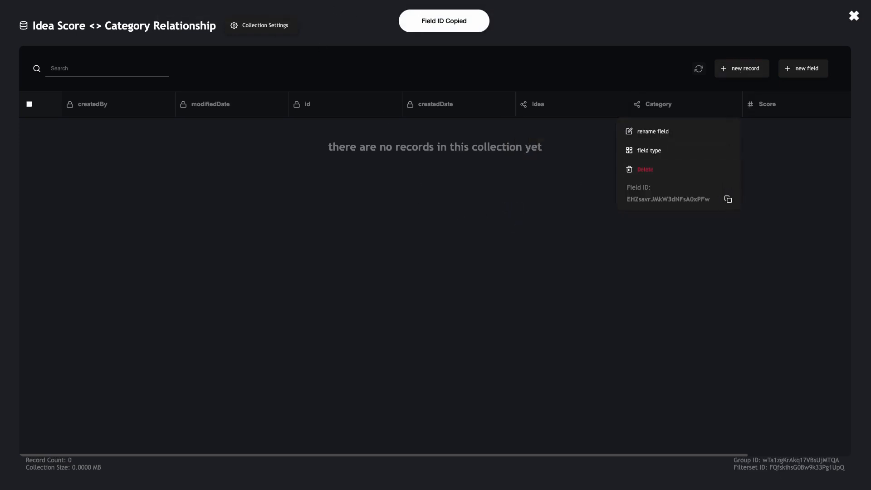
pyautogui.press('super+v')
pyautogui.write('category')
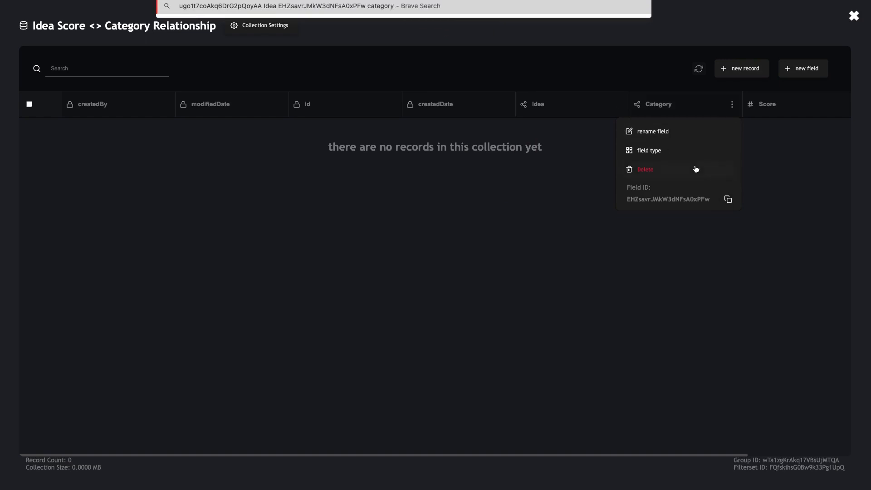
# Copy the Order field's ID into the scratch note, labelled "order", and close the relationship collection.
pyautogui.click(817, 161)
pyautogui.hscroll(5, 799, 159)
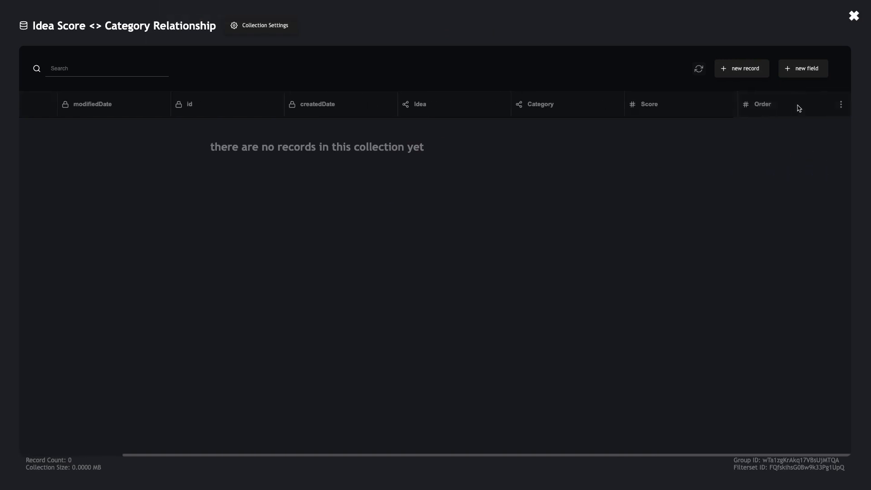
pyautogui.click(841, 105)
pyautogui.click(838, 199)
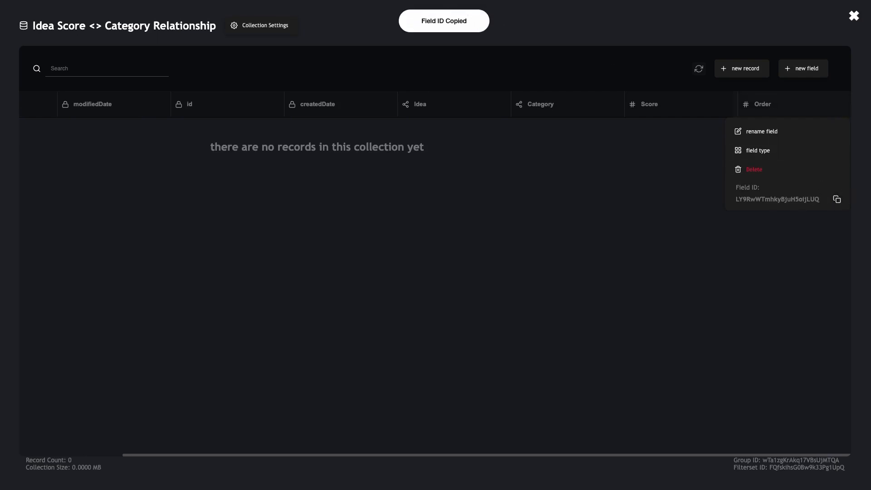
pyautogui.press('super+v')
pyautogui.write('order')
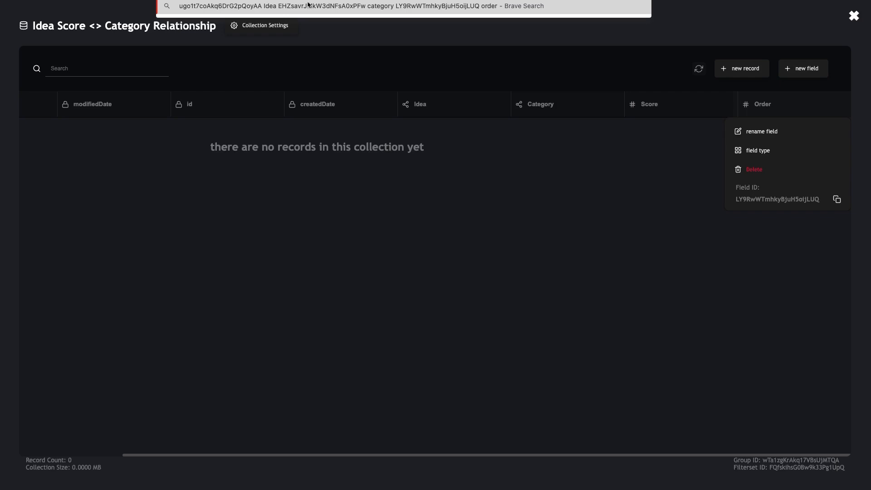
pyautogui.click(498, 35)
pyautogui.click(859, 16)
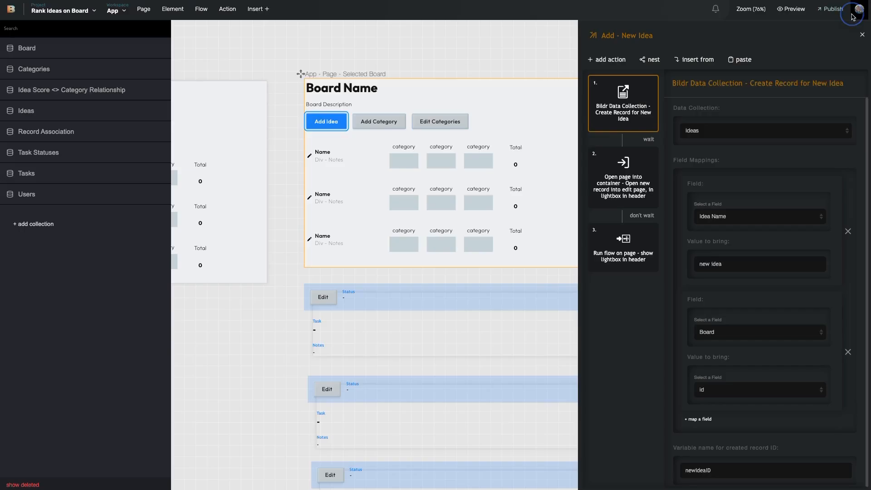
# Paste the collected field IDs below line 4 of the Notes text and arrange the Idea, category and order entries on separate lines.
pyautogui.click(389, 274)
pyautogui.hscroll(12, 439, 240)
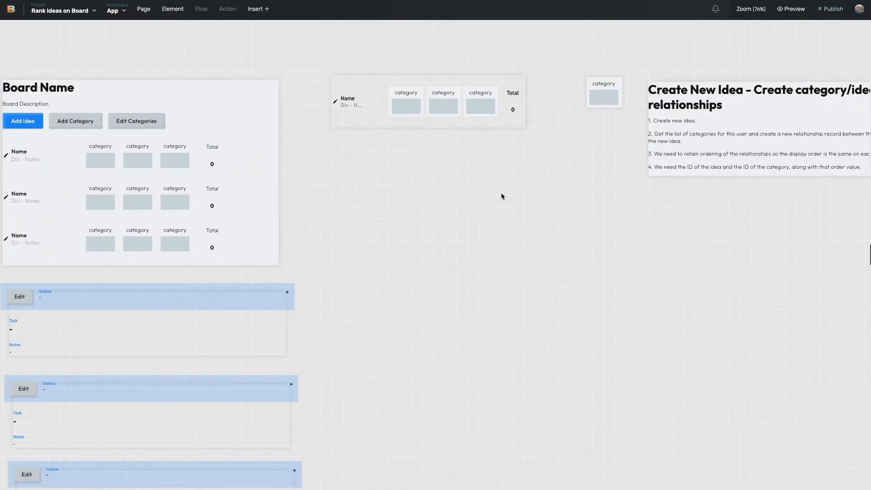
pyautogui.click(620, 167)
pyautogui.press('Return')
pyautogui.hotkey('ctrl', 'v')
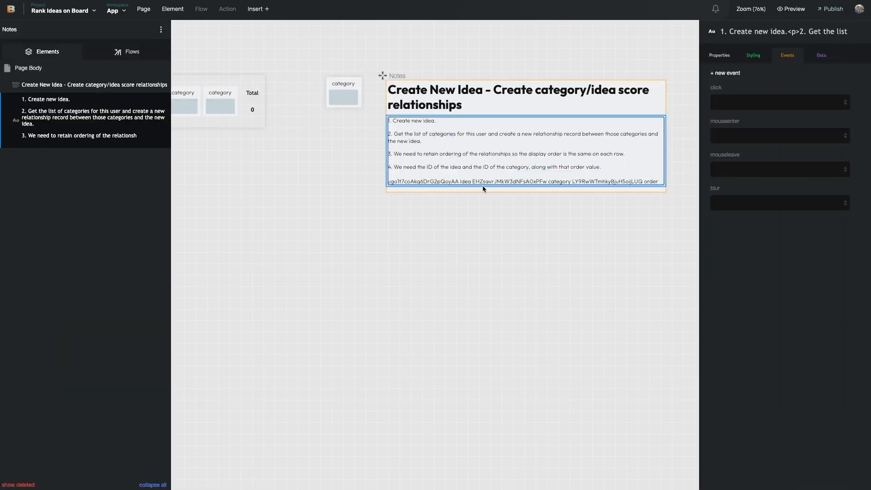
pyautogui.click(471, 182)
pyautogui.click(360, 201)
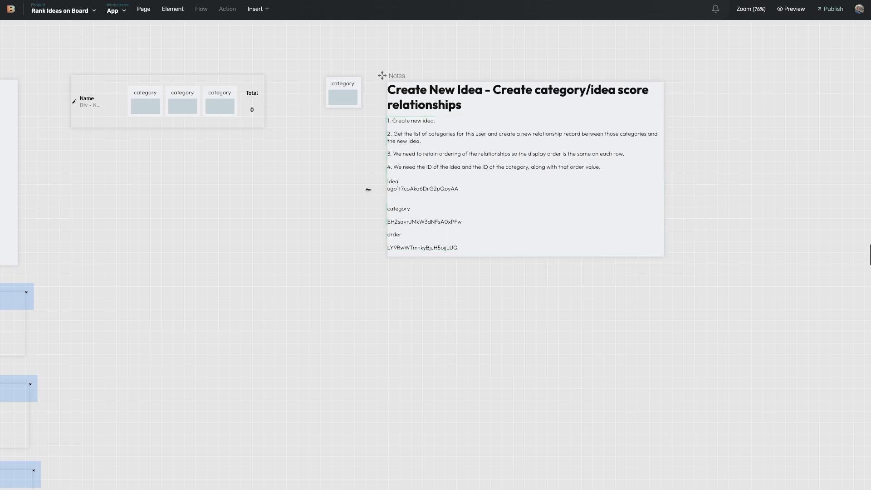
# Nudge the Notes page slightly up and to the left on the canvas.
pyautogui.hscroll(-6, 354, 190)
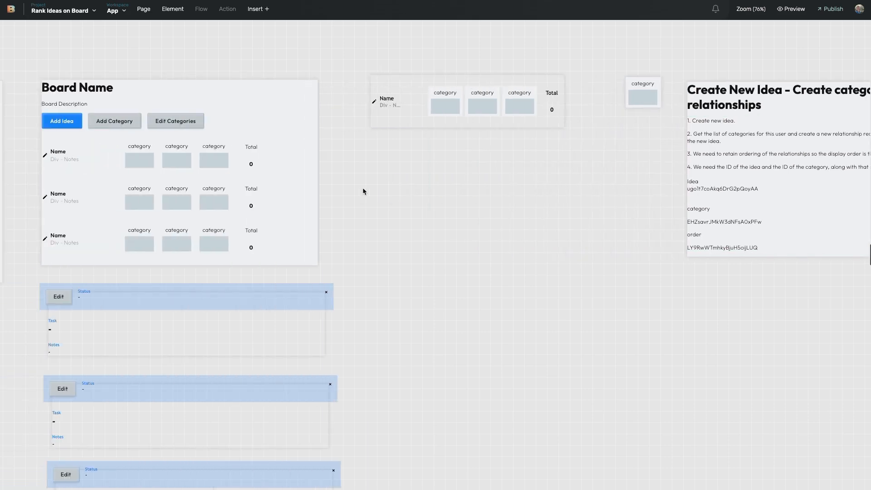
pyautogui.moveTo(685, 78)
pyautogui.mouseDown()
pyautogui.moveTo(614, 191)
pyautogui.moveTo(333, 225)
pyautogui.moveTo(685, 85)
pyautogui.moveTo(679, 71)
pyautogui.mouseUp()
pyautogui.click(746, 199)
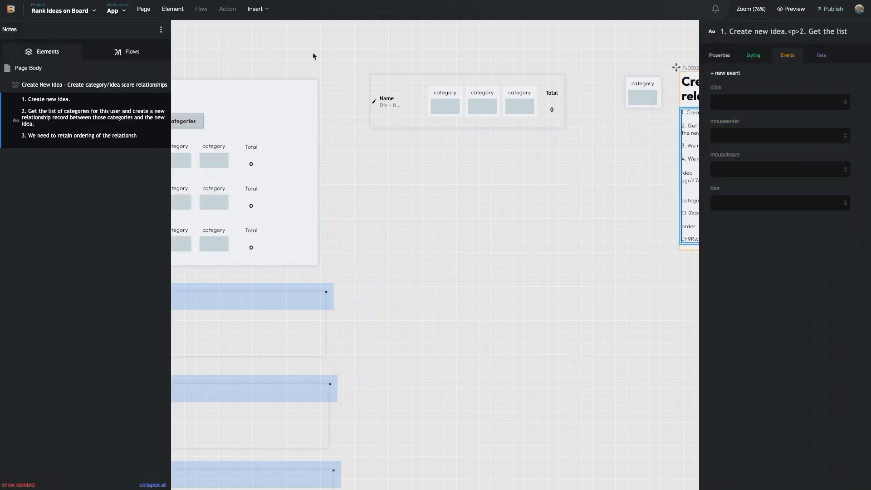
pyautogui.click(348, 158)
# Open the Add - New Idea flow from the click event of the Selected Board page's Add Idea button.
pyautogui.hscroll(-5, 363, 177)
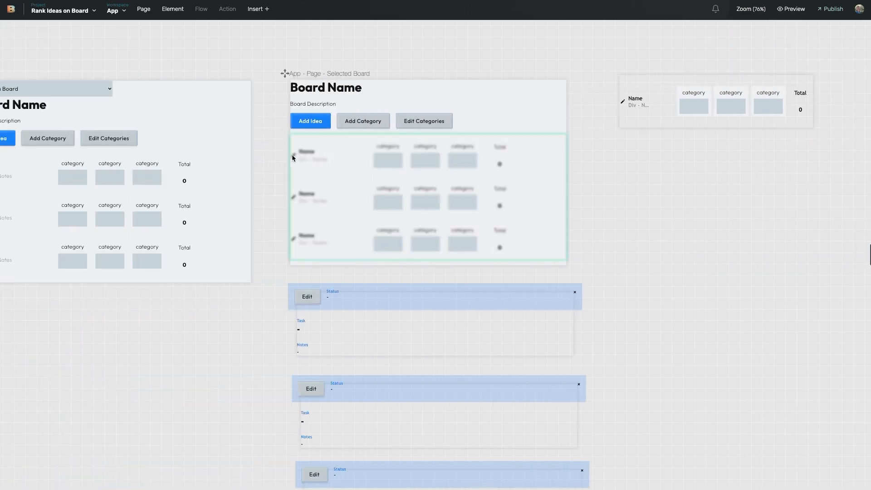
pyautogui.click(310, 121)
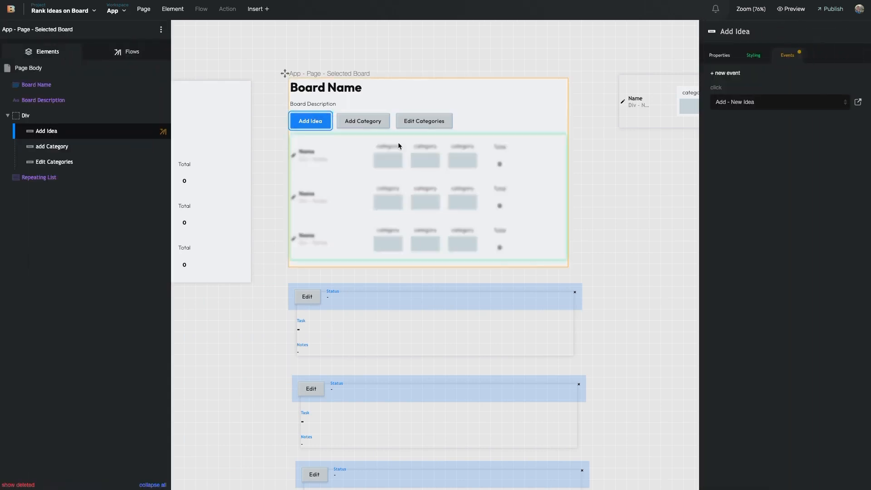
pyautogui.click(859, 102)
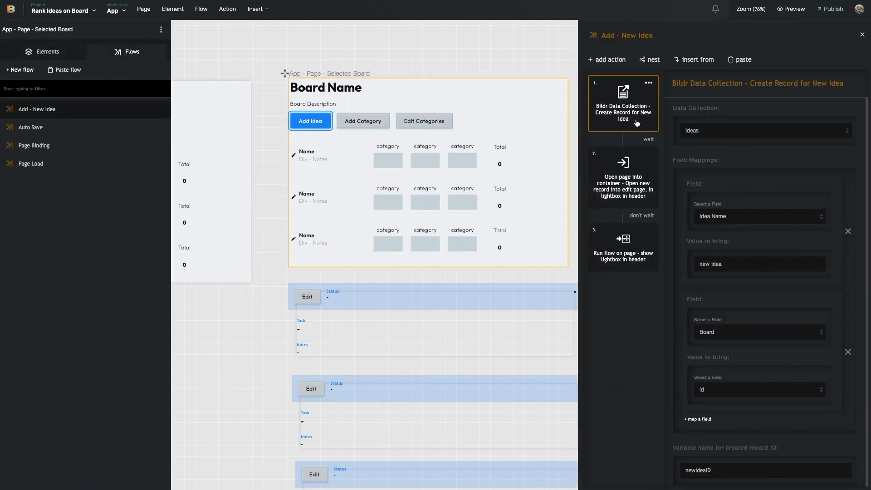
# Add a Mass Change Field in Data Set action to the flow and place it directly after the Create Record action.
pyautogui.click(607, 59)
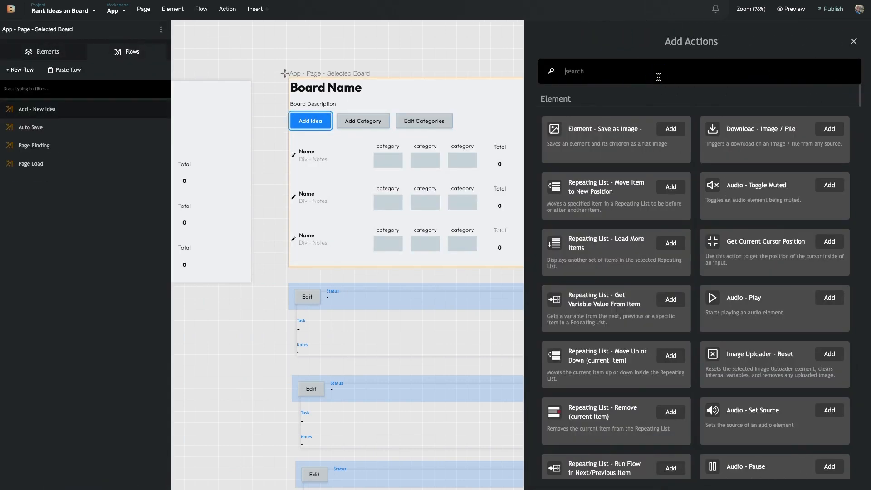
pyautogui.click(658, 77)
pyautogui.write('mass')
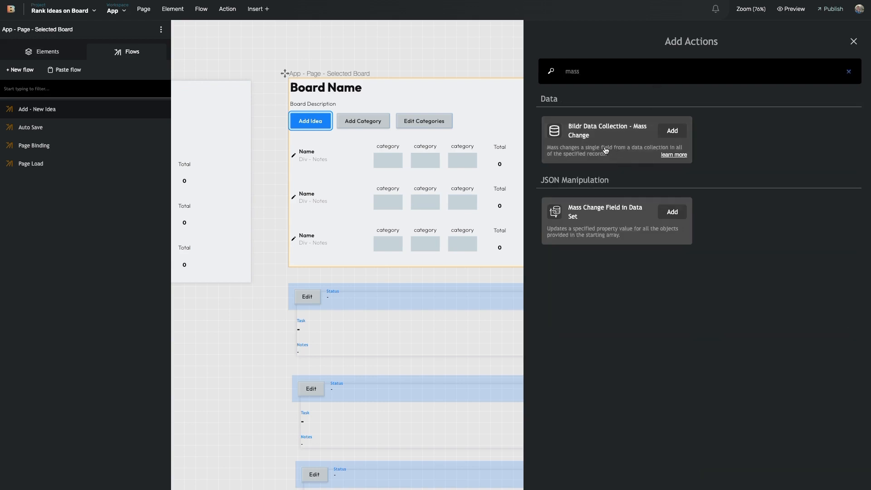
pyautogui.click(623, 231)
pyautogui.moveTo(617, 312); pyautogui.dragTo(617, 121)
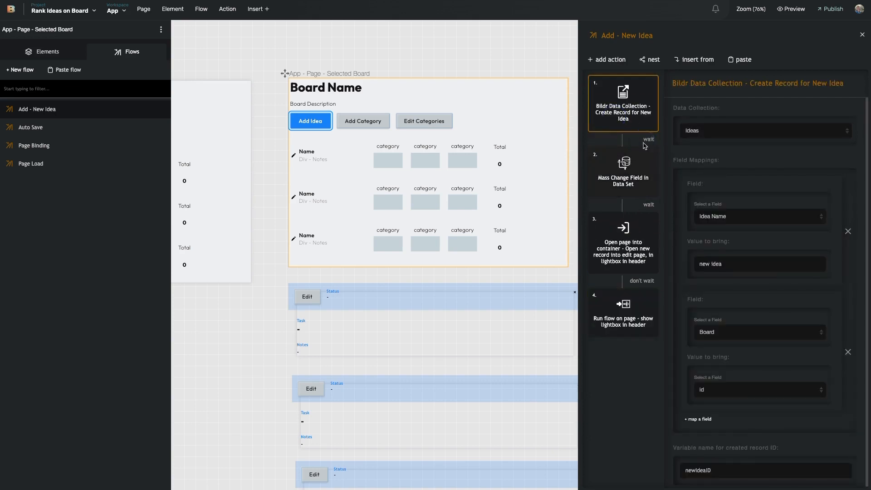
# Set the Mass Change action's starting data set to the Categories data collection, returning the ID field.
pyautogui.click(632, 194)
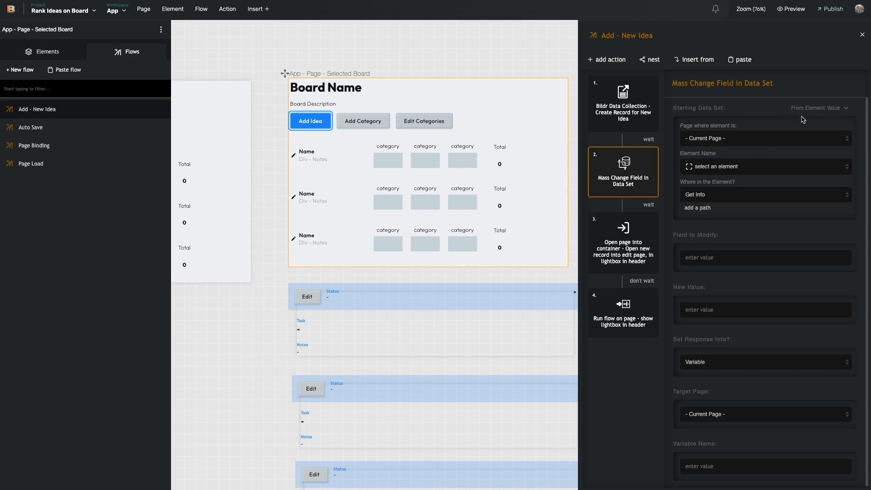
pyautogui.click(820, 110)
pyautogui.click(794, 199)
pyautogui.click(747, 142)
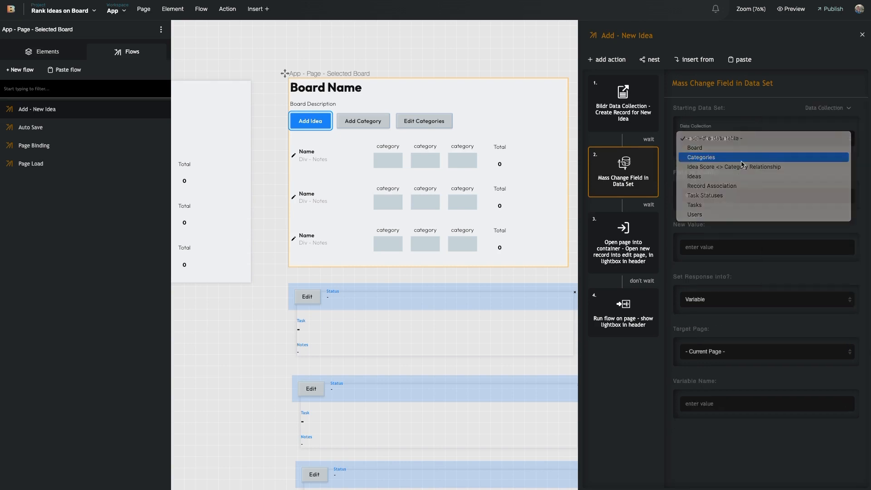
pyautogui.click(726, 157)
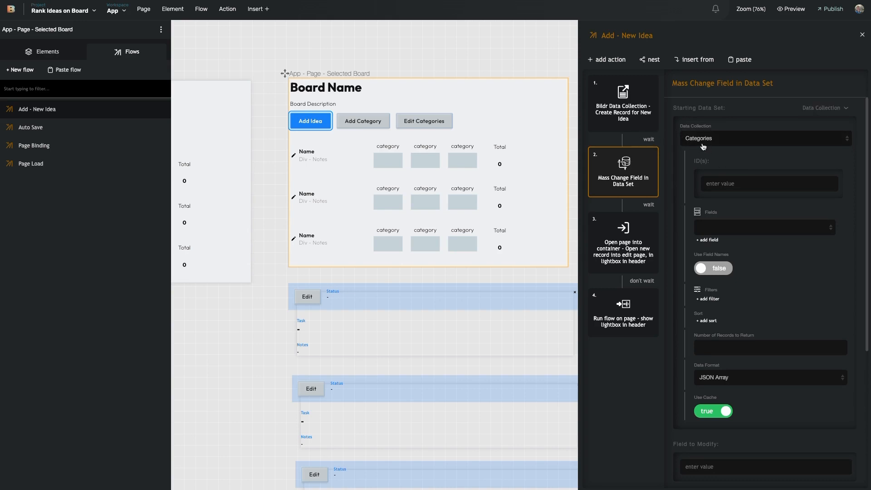
pyautogui.click(726, 232)
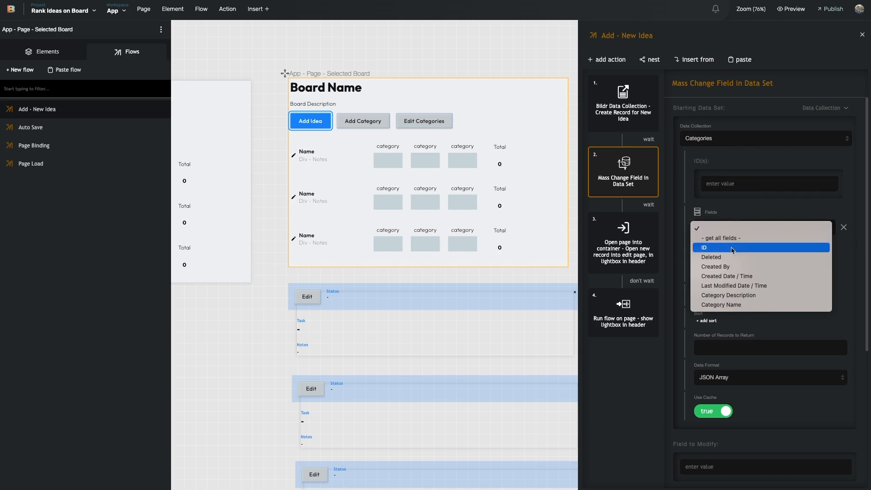
pyautogui.click(733, 248)
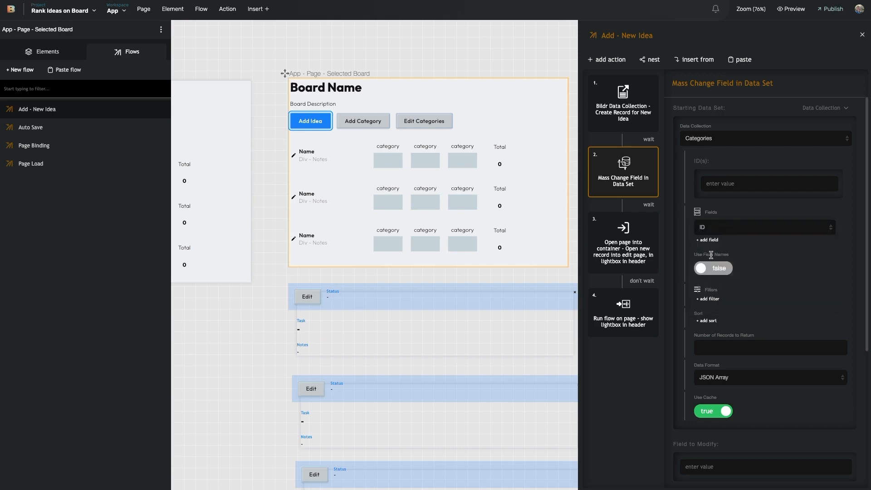
pyautogui.hscroll(7, 500, 232)
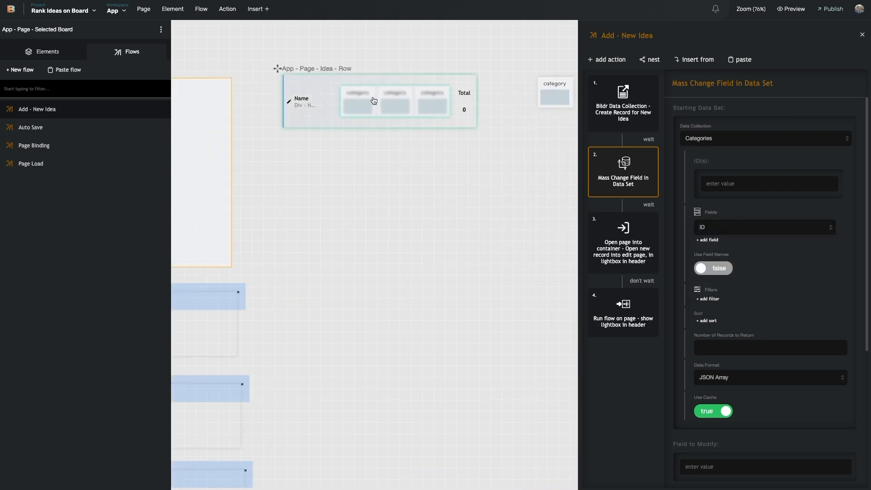
pyautogui.hscroll(-1, 383, 107)
pyautogui.hscroll(2, 387, 106)
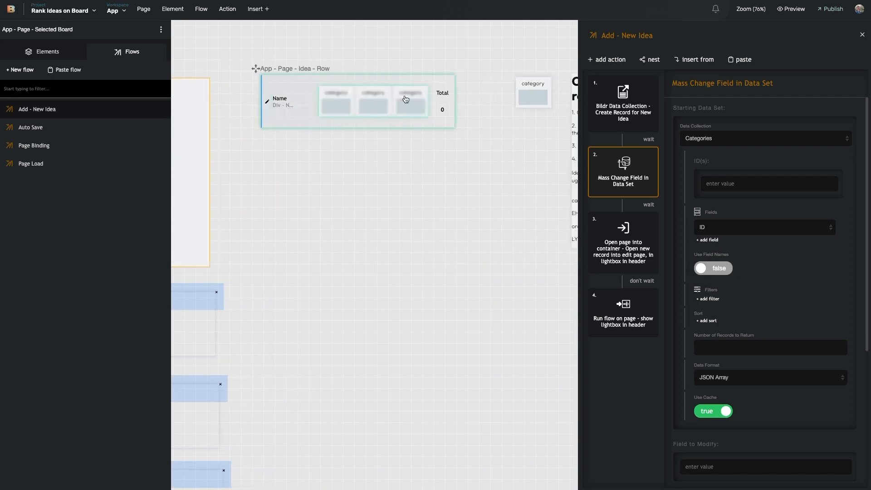
pyautogui.hscroll(-8, 453, 144)
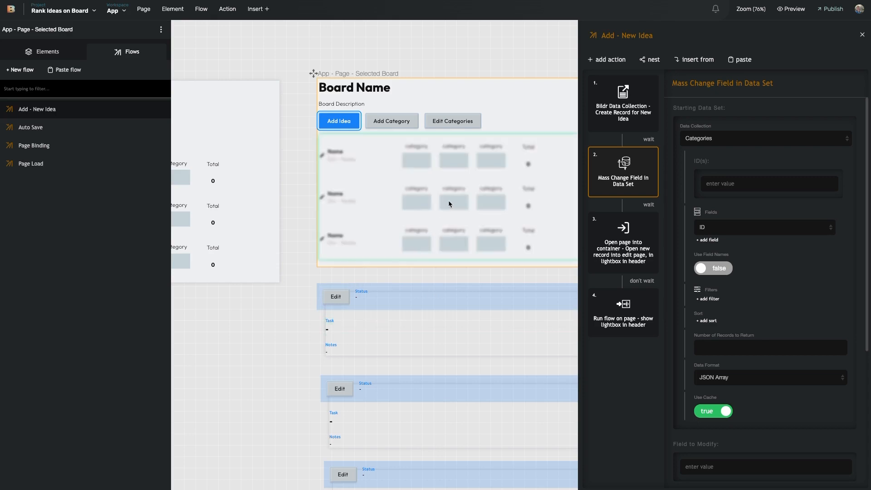
pyautogui.click(708, 240)
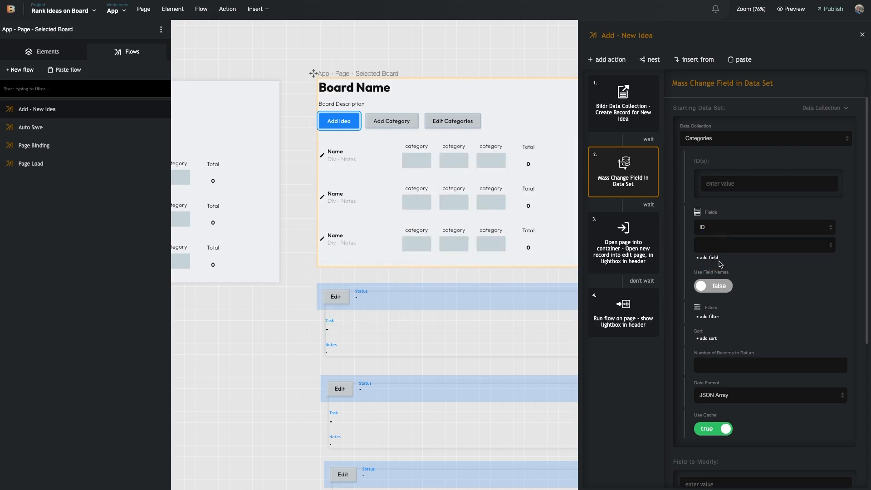
pyautogui.click(740, 247)
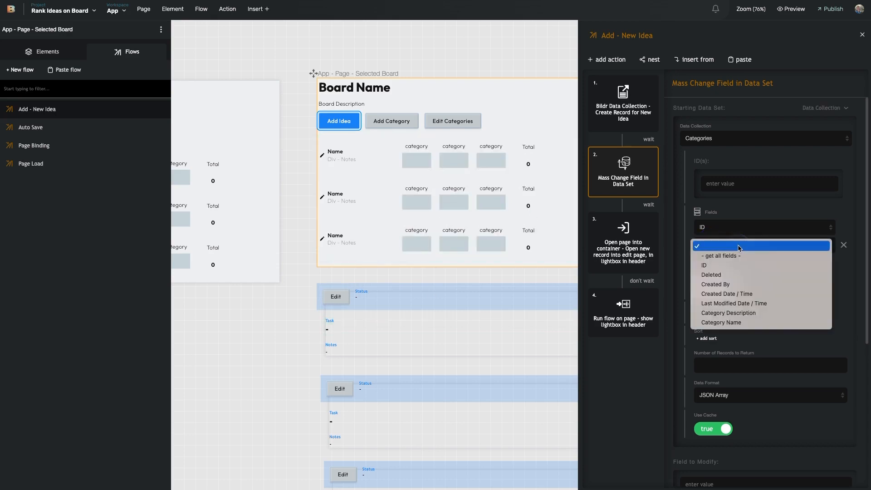
pyautogui.click(681, 268)
pyautogui.click(716, 247)
pyautogui.click(684, 282)
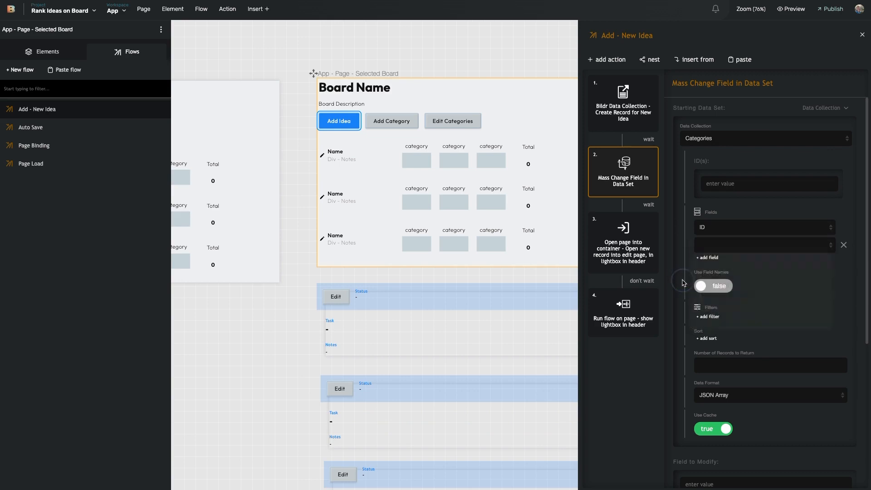
pyautogui.click(59, 55)
pyautogui.moveTo(63, 150)
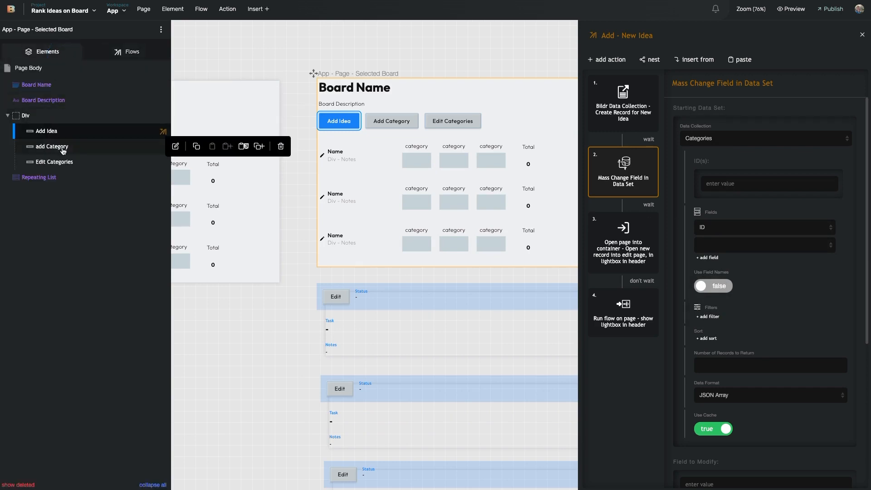
# Add a Number field named Order to the Categories data collection and close the collection.
pyautogui.click(59, 10)
pyautogui.click(63, 43)
pyautogui.click(64, 74)
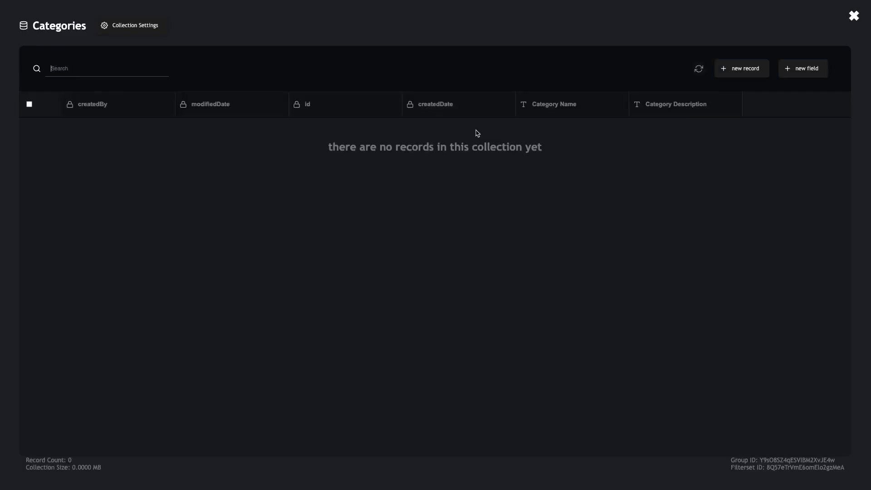
pyautogui.click(797, 68)
pyautogui.write('Order')
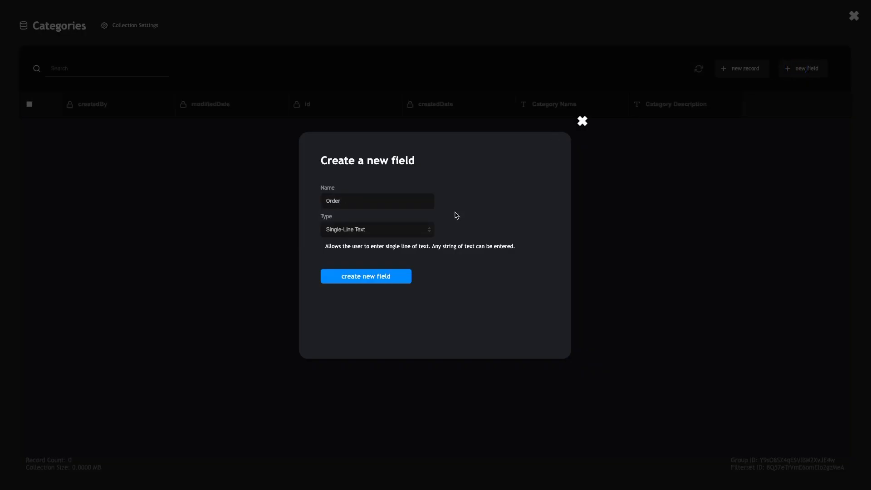
pyautogui.click(404, 230)
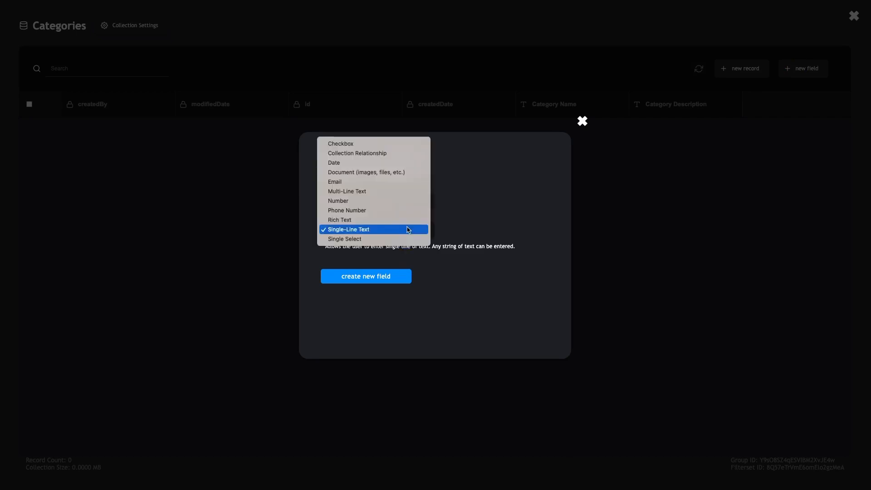
pyautogui.click(404, 201)
pyautogui.click(379, 278)
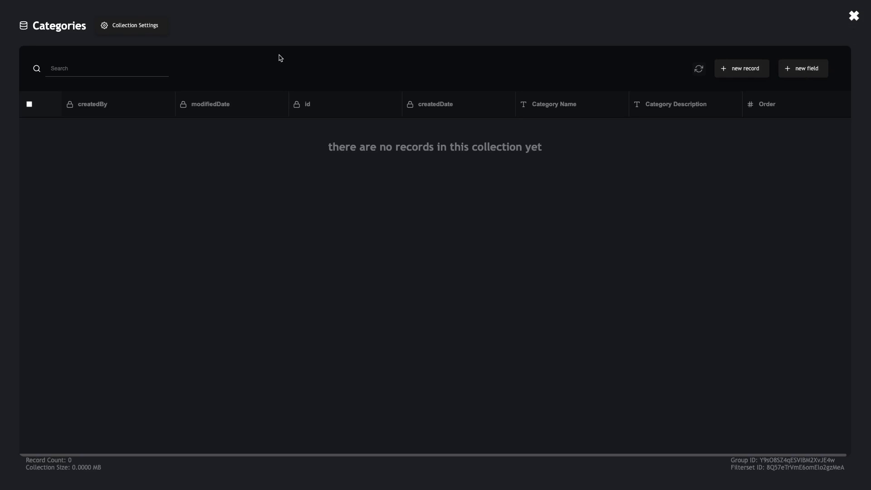
pyautogui.click(855, 17)
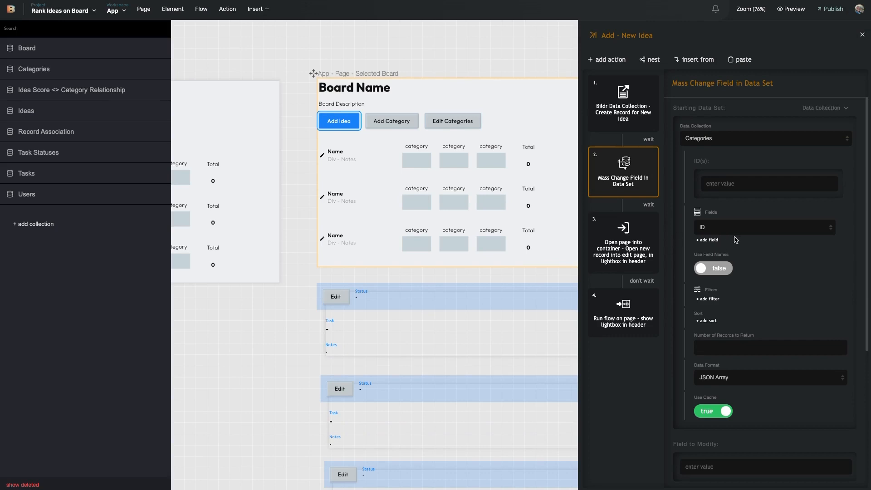
# Add the Order field to the fields returned by the Mass Change action's Categories data set.
pyautogui.click(715, 240)
pyautogui.click(741, 248)
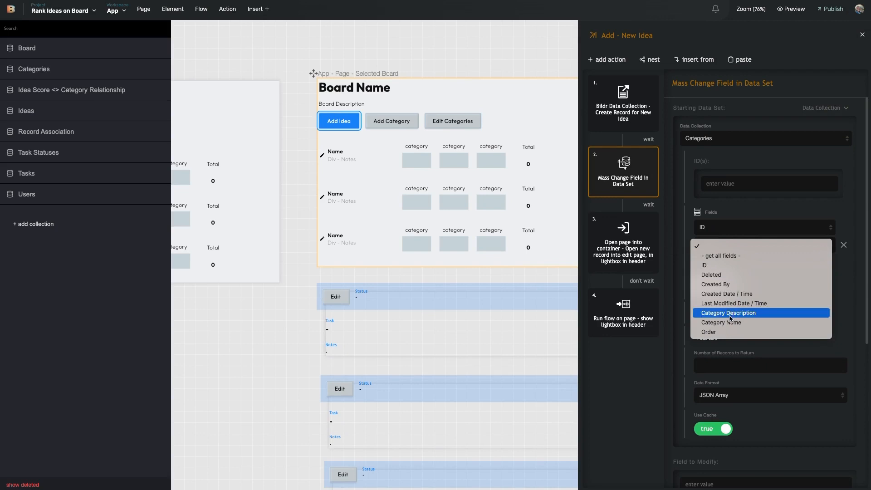
pyautogui.click(730, 332)
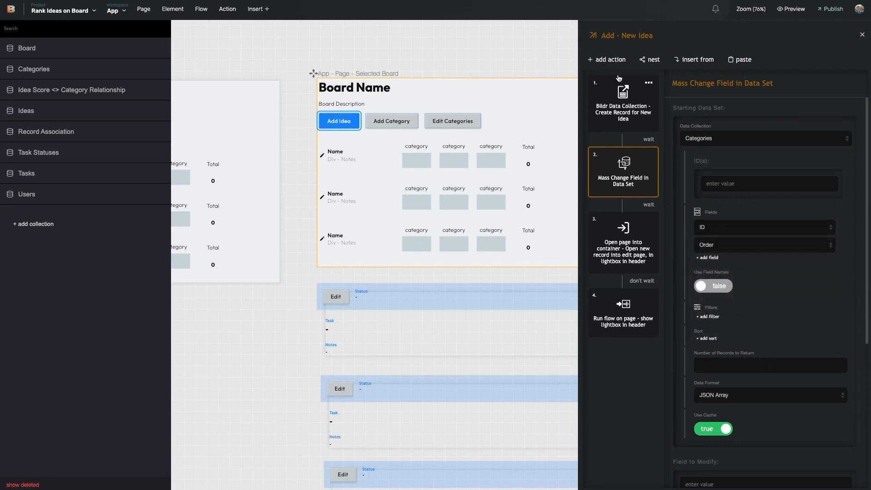
pyautogui.click(607, 60)
pyautogui.write('add')
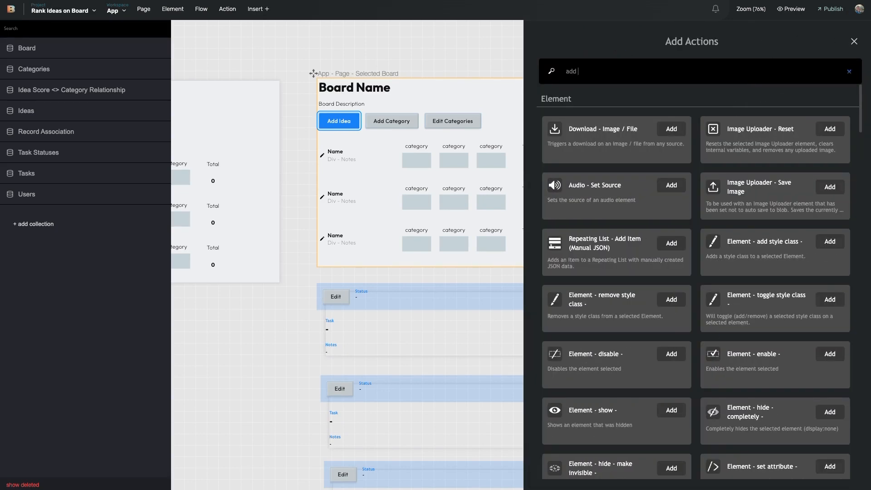
pyautogui.write(' ob')
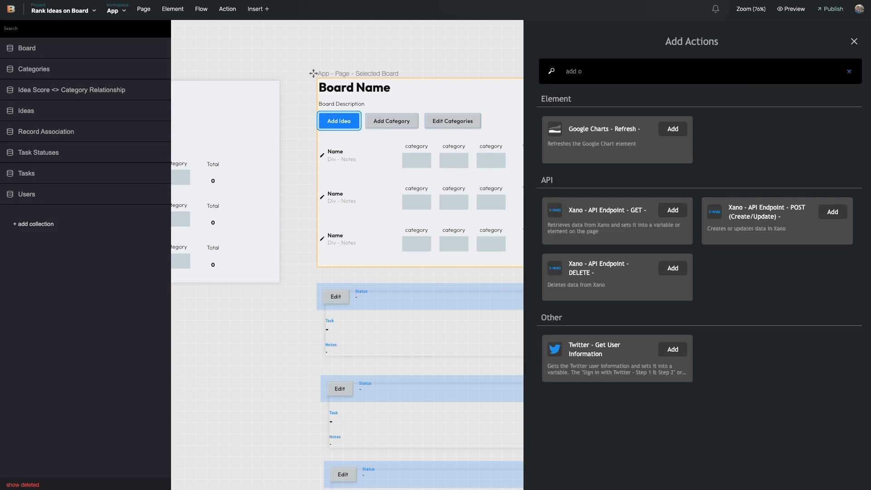
pyautogui.press('BackSpace')
pyautogui.write('r')
pyautogui.press('BackSpace')
pyautogui.press('BackSpace')
pyautogui.press('BackSpace')
pyautogui.press('BackSpace')
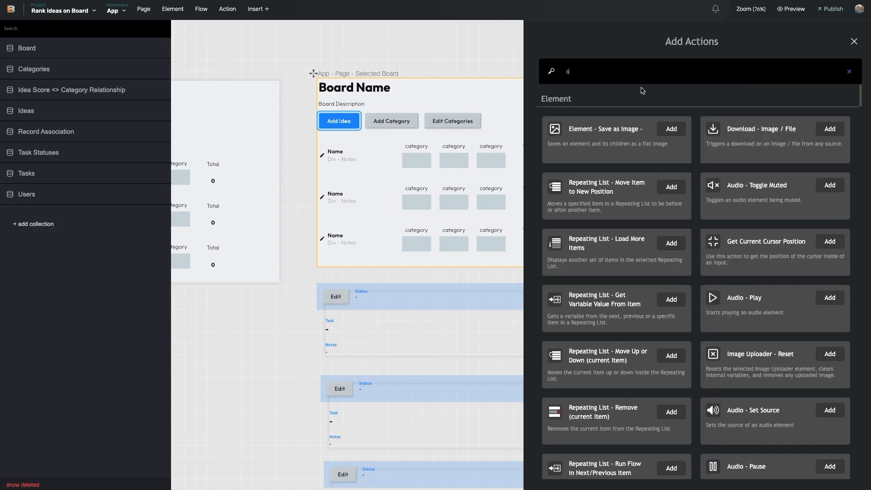
pyautogui.scroll(-5, 653, 188)
pyautogui.scroll(5, 652, 188)
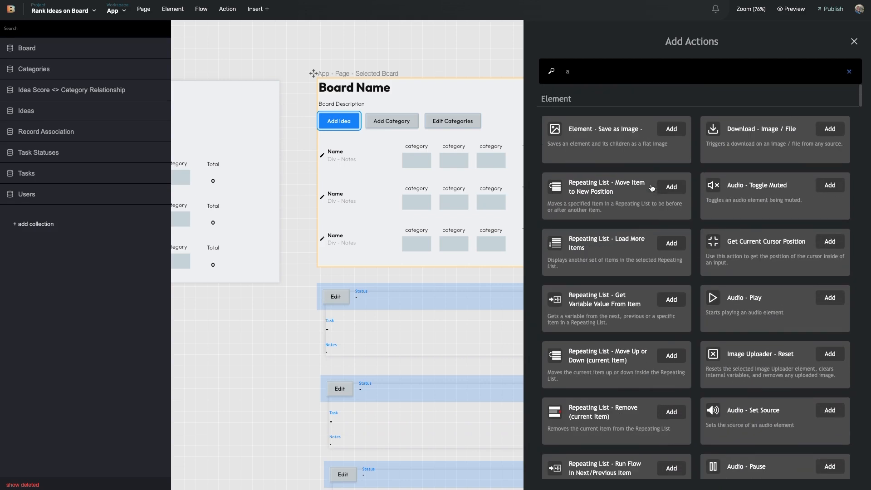
pyautogui.click(854, 42)
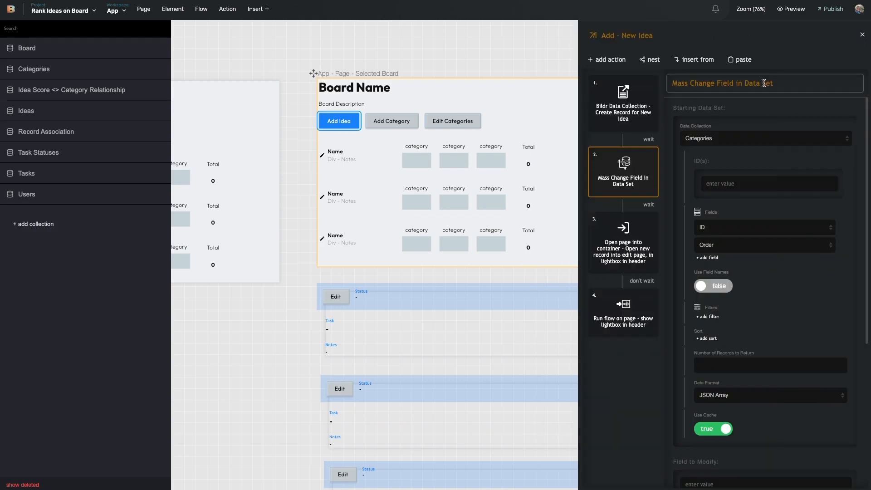
# Include Category Name as a third returned field in the Mass Change action's starting data set.
pyautogui.click(707, 258)
pyautogui.click(760, 266)
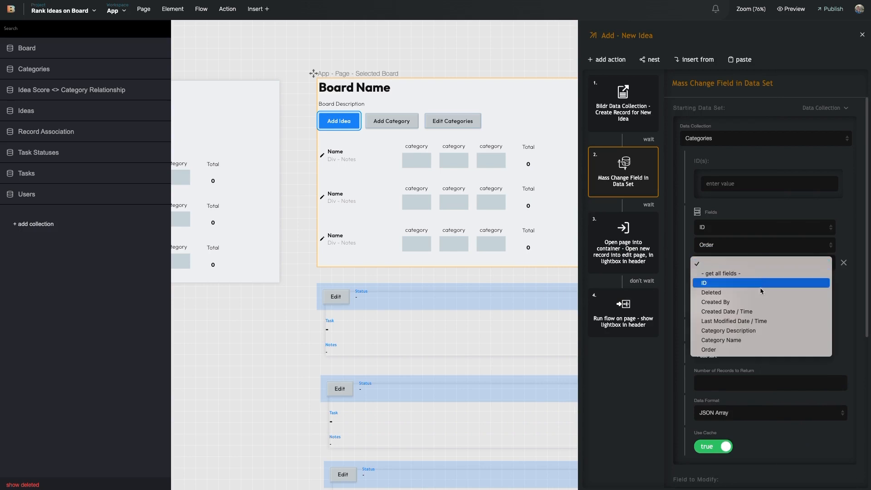
pyautogui.click(760, 340)
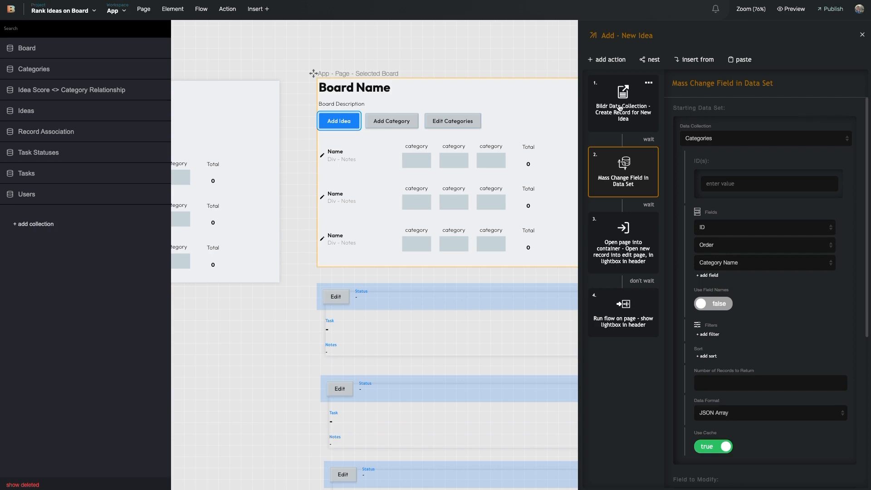
# Review the Mass Change action's settings, comparing the returned Categories fields with the Field to Modify, New Value and response options.
pyautogui.scroll(-2, 724, 391)
pyautogui.scroll(-4, 725, 389)
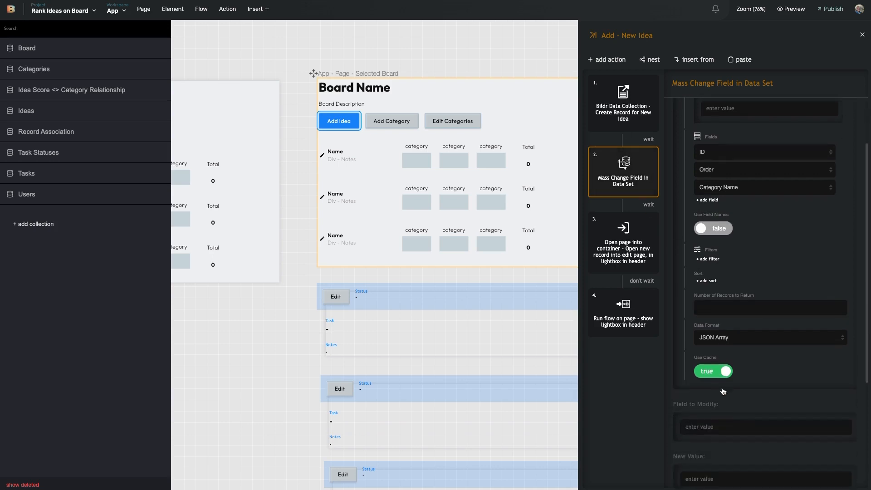
pyautogui.scroll(5, 739, 282)
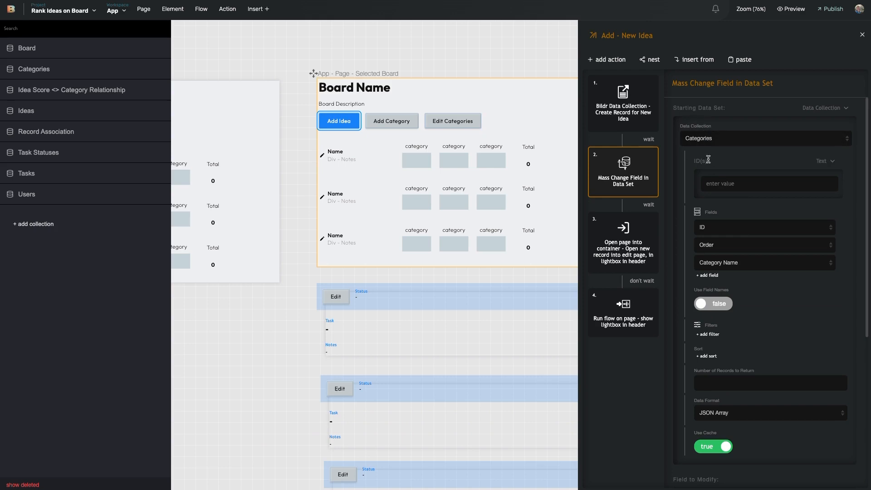
pyautogui.scroll(-5, 734, 181)
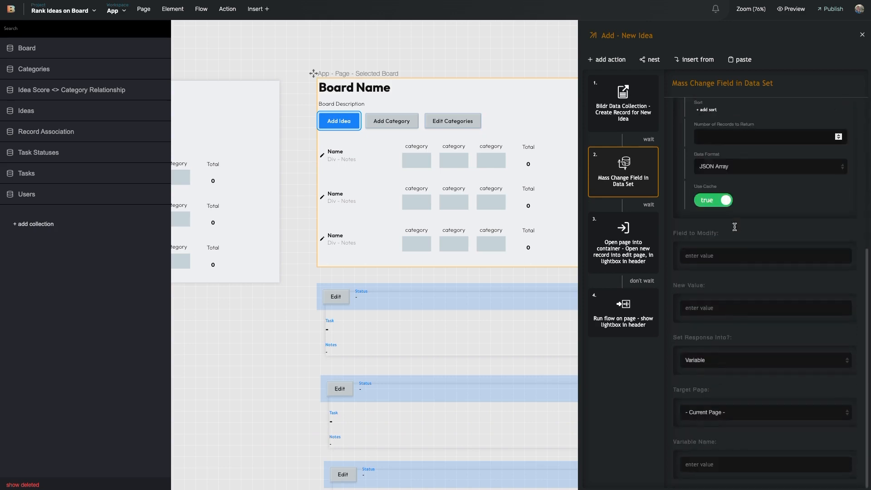
pyautogui.click(704, 255)
pyautogui.scroll(4, 722, 189)
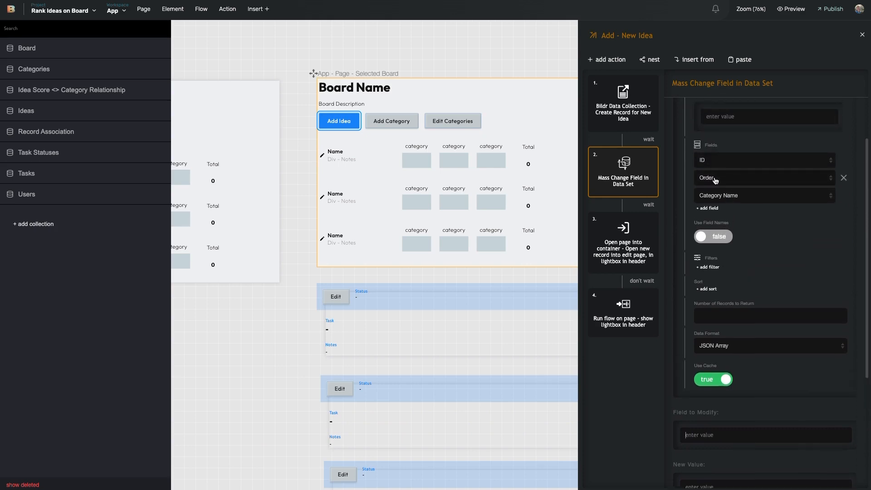
pyautogui.scroll(-4, 717, 202)
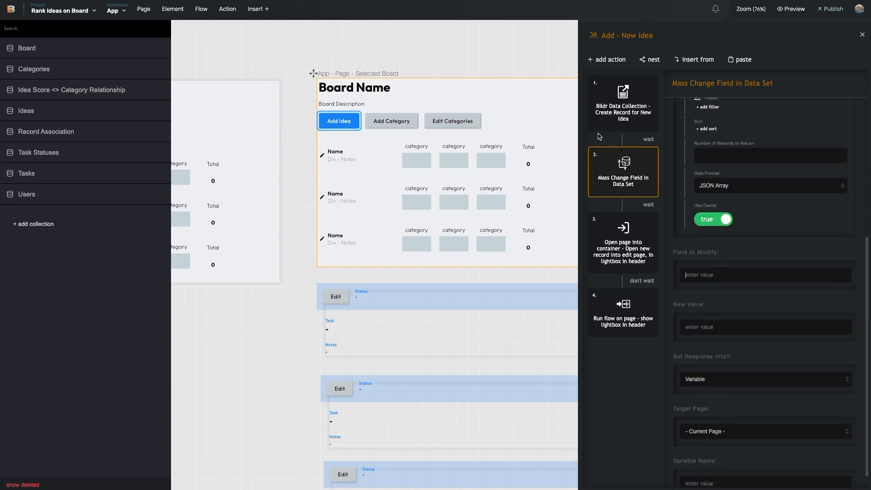
pyautogui.scroll(5, 714, 154)
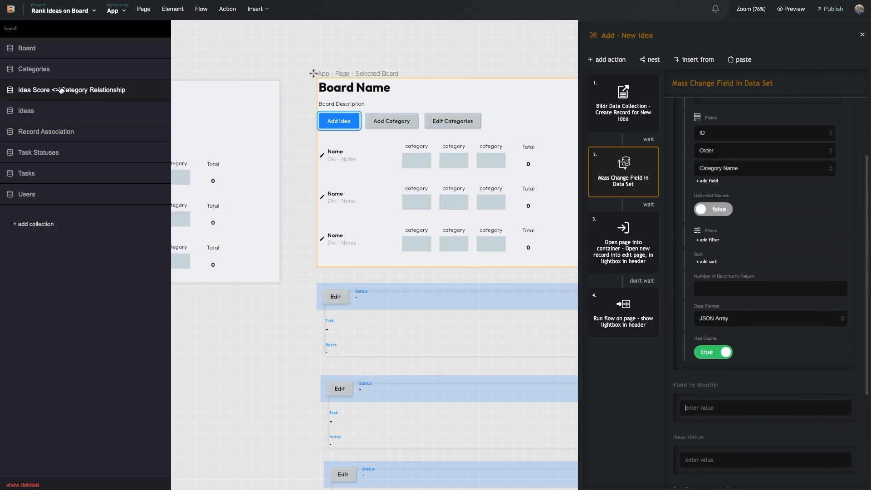
# Copy the Category Name field's ID from the Categories data collection and enter it as the Mass Change action's Field to Modify.
pyautogui.click(60, 10)
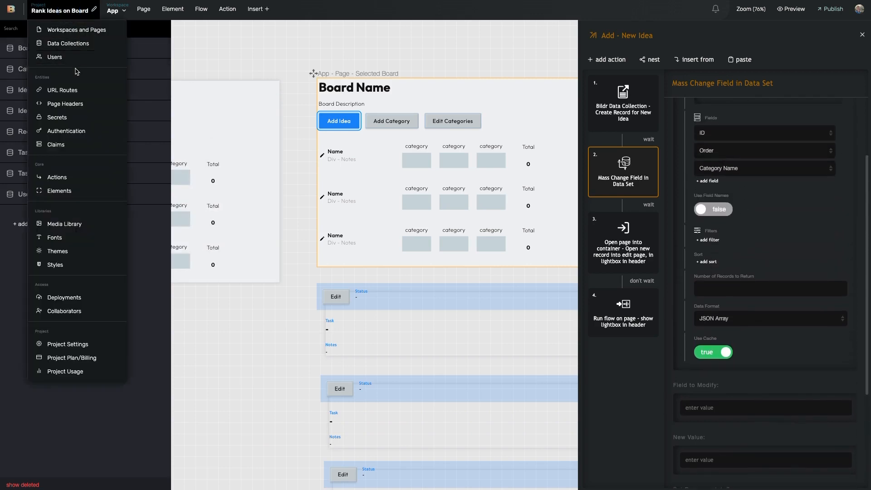
pyautogui.click(79, 46)
pyautogui.click(66, 70)
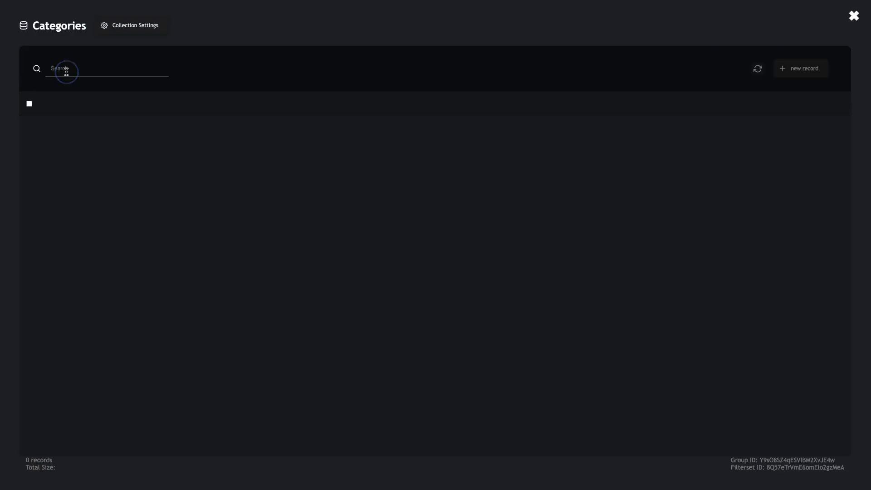
pyautogui.click(614, 105)
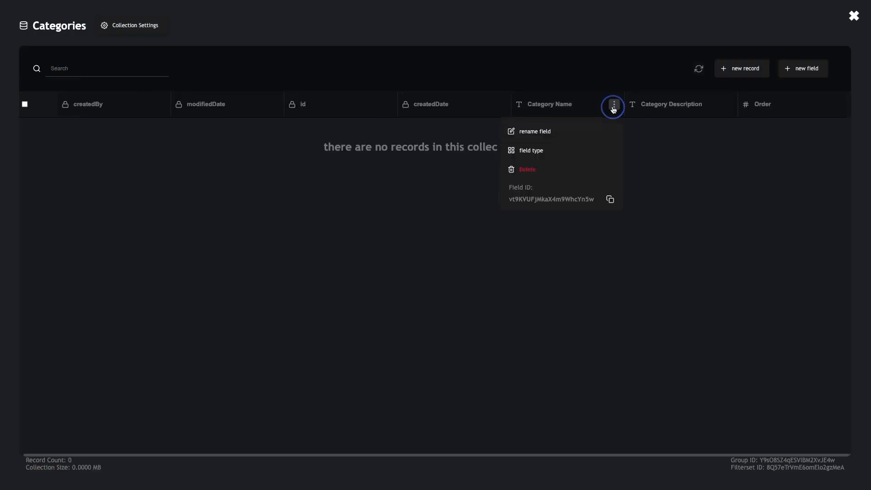
pyautogui.click(611, 199)
pyautogui.click(853, 17)
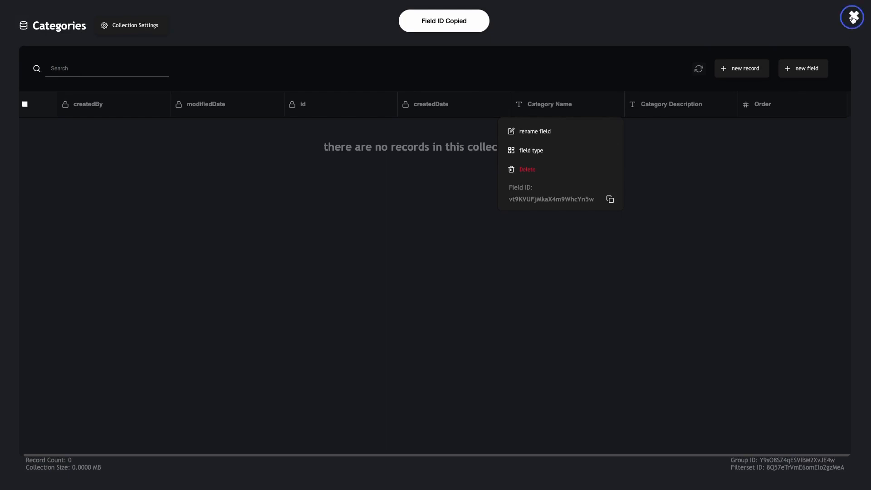
pyautogui.click(715, 413)
pyautogui.hotkey('ctrl', 'v')
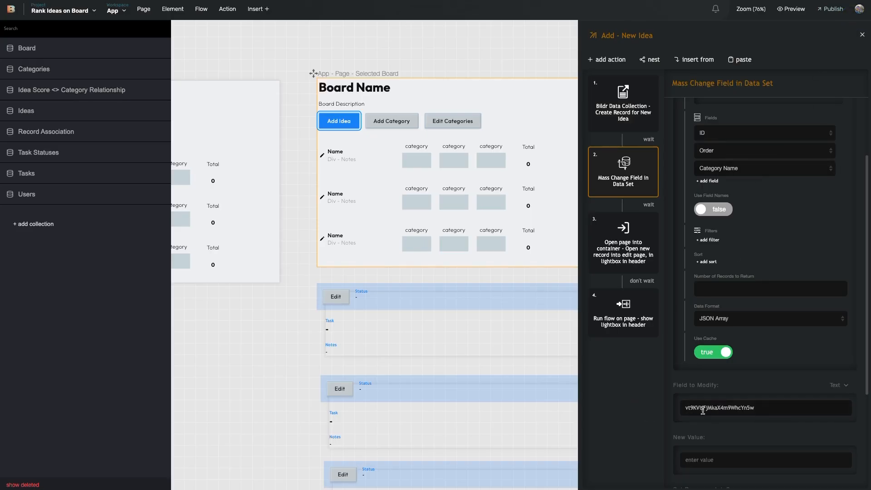
# Set the Mass Change action's New Value to come from the newIdeaID variable on the current page, reusing the Create Record action's variable name.
pyautogui.scroll(-2, 723, 218)
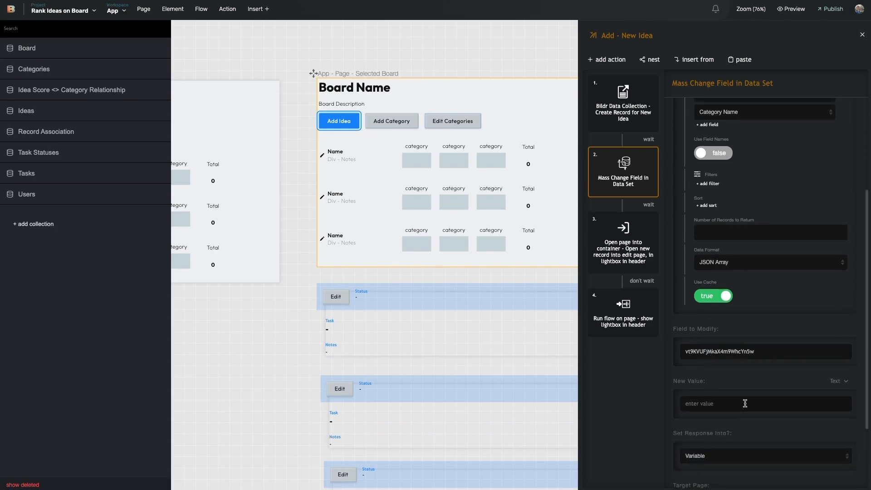
pyautogui.click(841, 386)
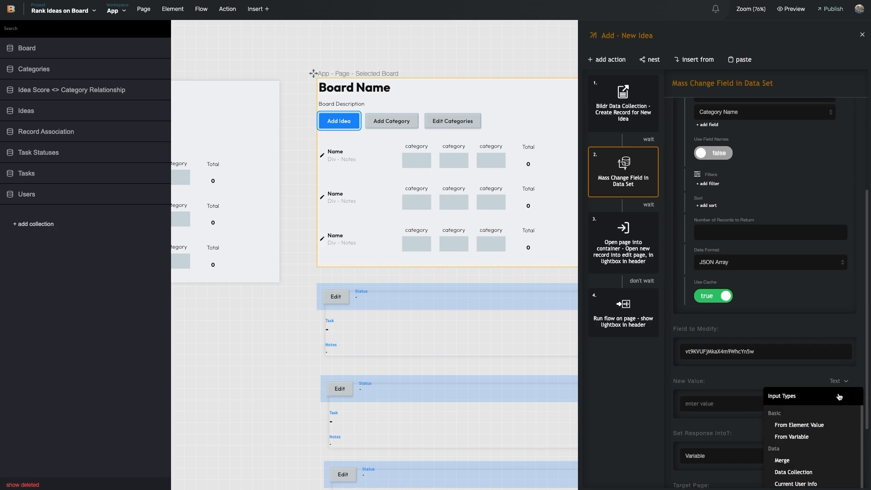
pyautogui.click(810, 435)
pyautogui.click(632, 114)
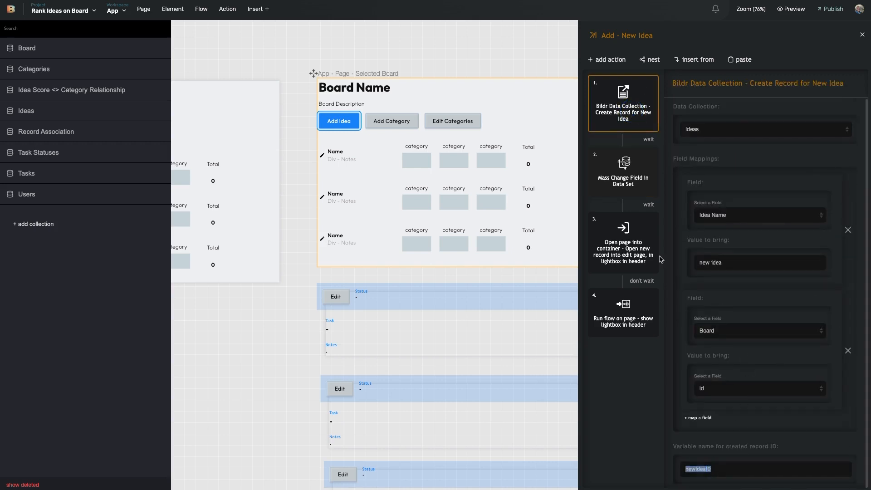
pyautogui.click(626, 175)
pyautogui.scroll(-5, 728, 281)
pyautogui.scroll(-3, 729, 281)
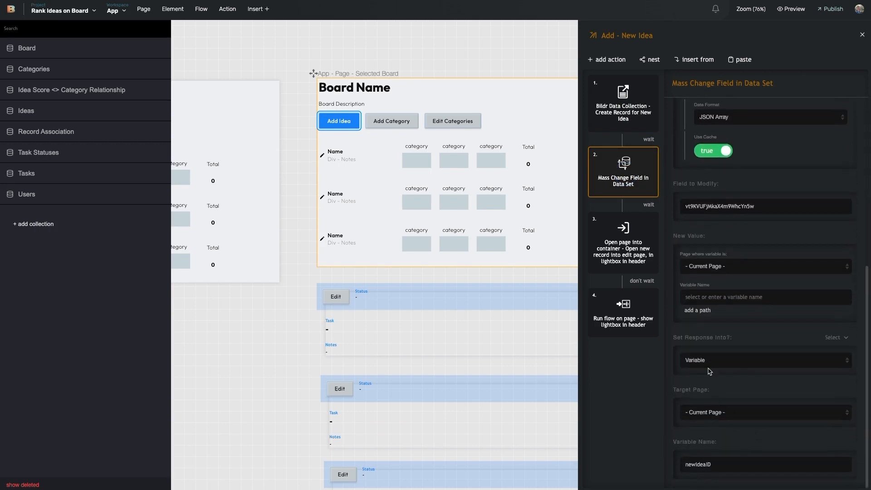
pyautogui.doubleClick(721, 463)
pyautogui.press('super+c')
pyautogui.click(721, 298)
pyautogui.press('super+v')
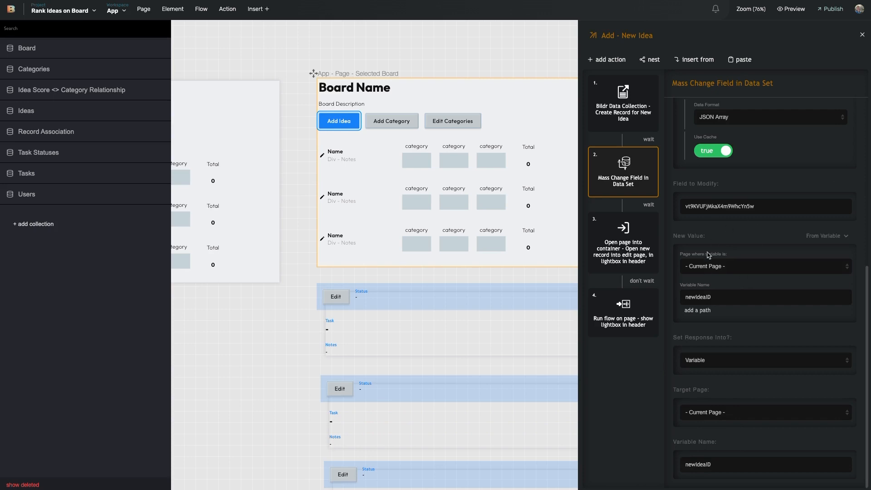
# Name the Mass Change action's response variable relationshipsToCreate.
pyautogui.scroll(3, 699, 272)
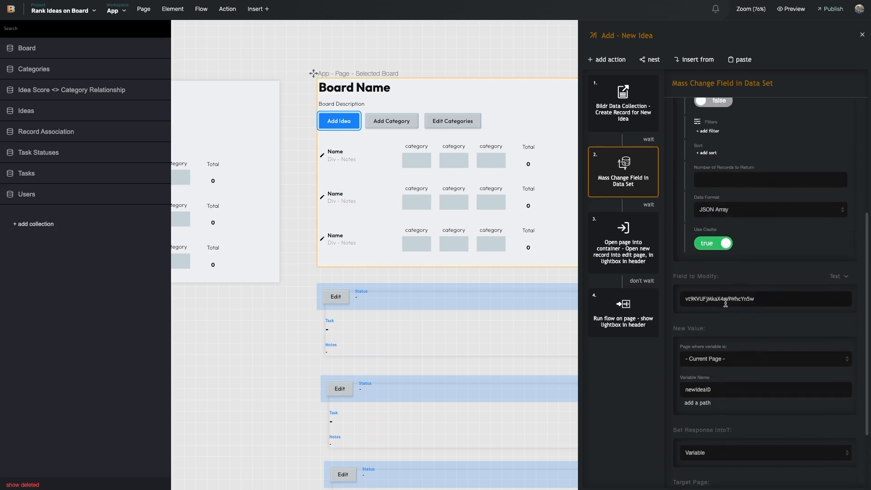
pyautogui.scroll(-3, 714, 399)
pyautogui.doubleClick(721, 467)
pyautogui.press('BackSpace')
pyautogui.write('categoriesTo')
pyautogui.doubleClick(732, 470)
pyautogui.write('re')
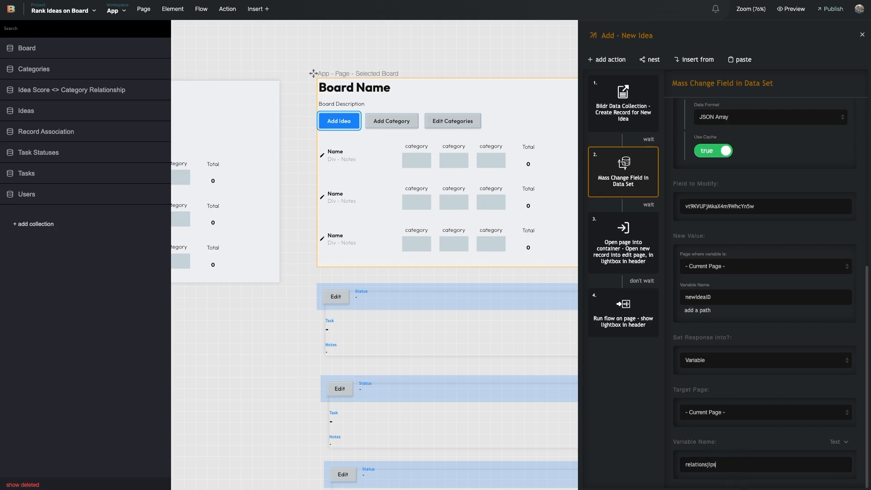
pyautogui.write('lationshipsToCreate')
# Move the Mass Change Field in Data Set action to the end of the flow and reopen its settings.
pyautogui.moveTo(633, 184); pyautogui.dragTo(635, 320)
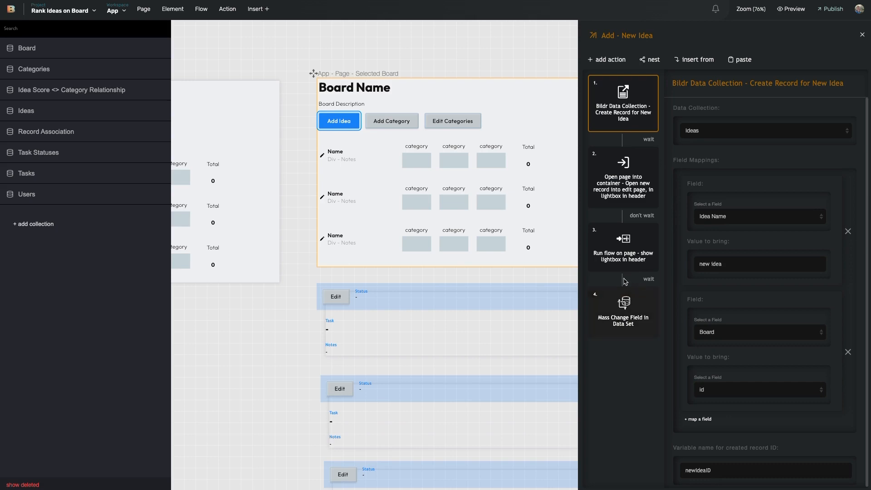
pyautogui.click(624, 321)
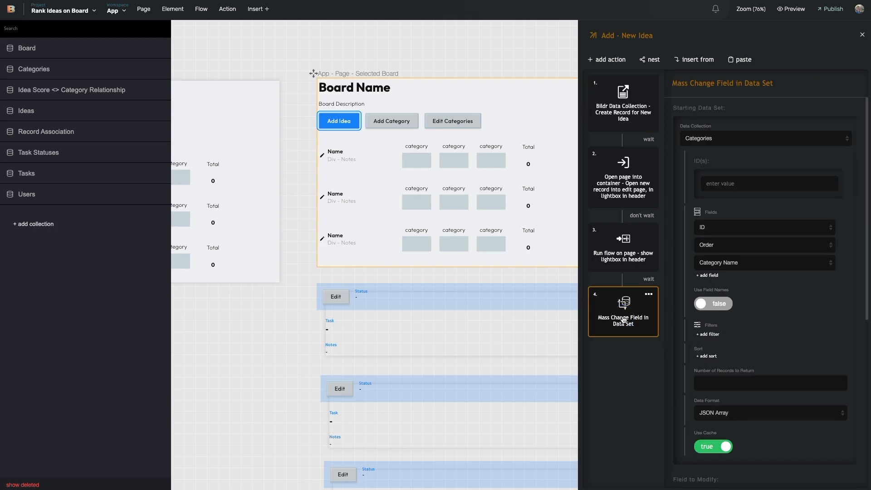
pyautogui.click(635, 241)
pyautogui.click(628, 314)
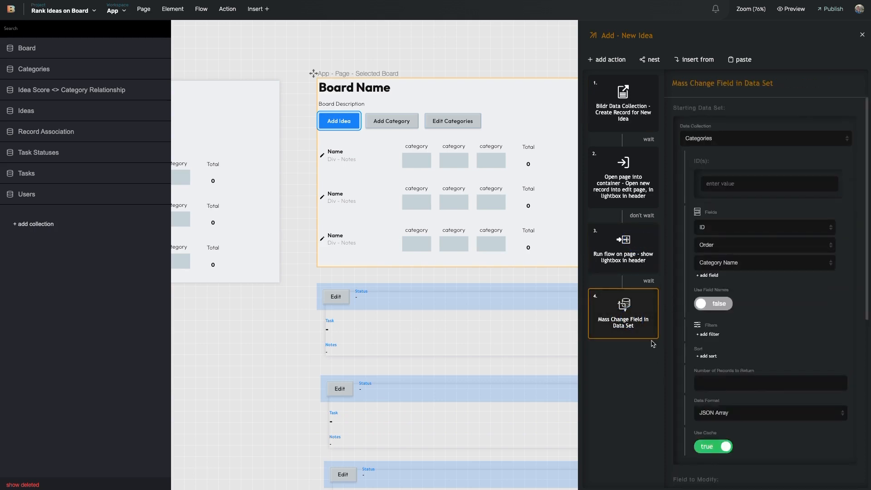
pyautogui.scroll(-5, 760, 398)
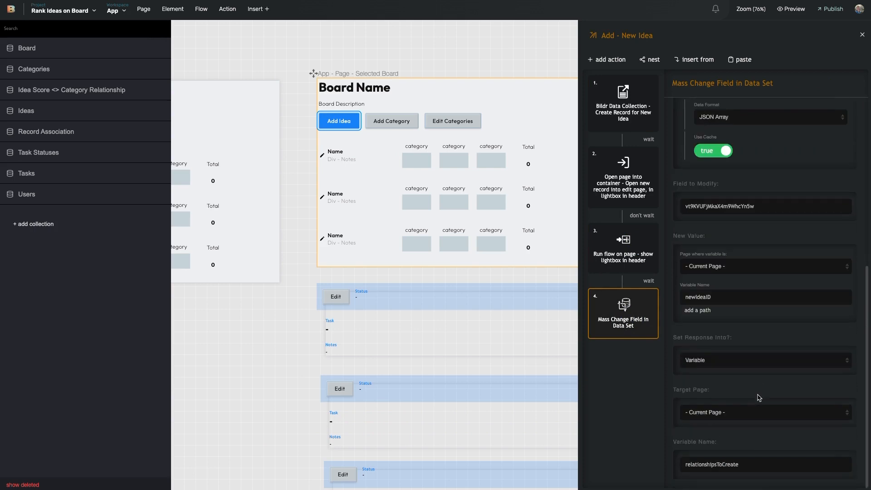
pyautogui.scroll(3, 710, 279)
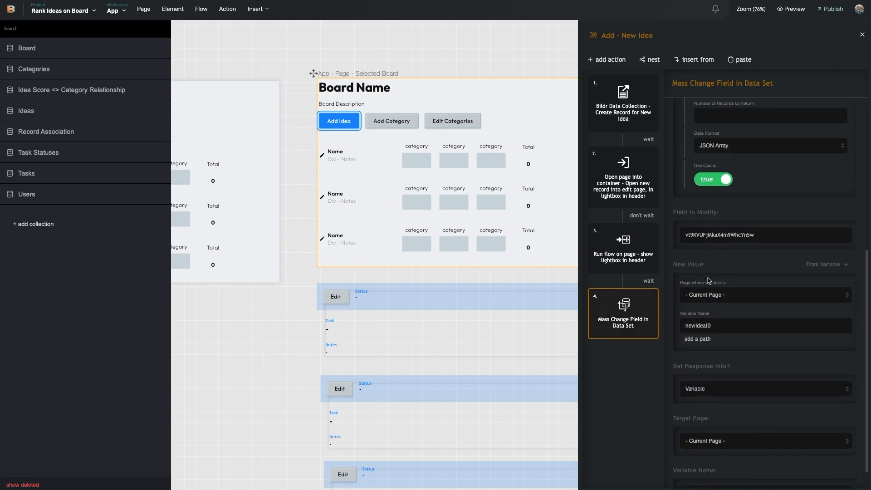
pyautogui.scroll(2, 708, 278)
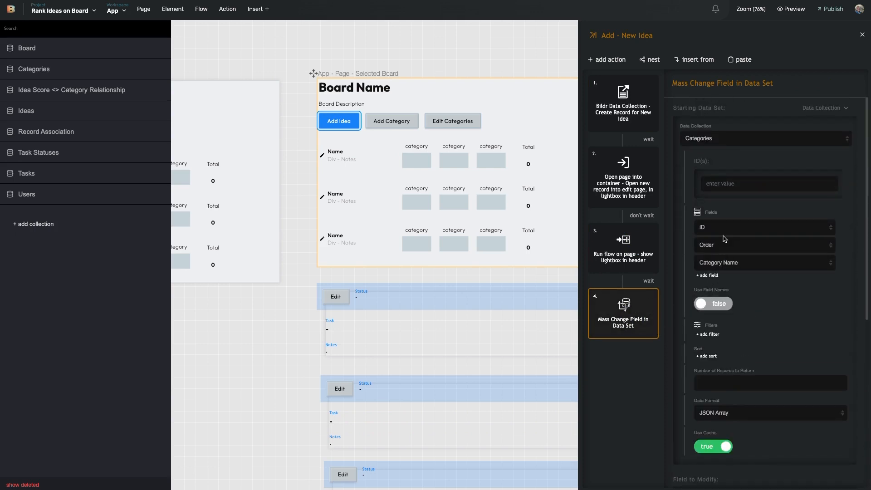
# Search the action library for change field, key and value actions and look through the matches.
pyautogui.click(616, 61)
pyautogui.click(630, 68)
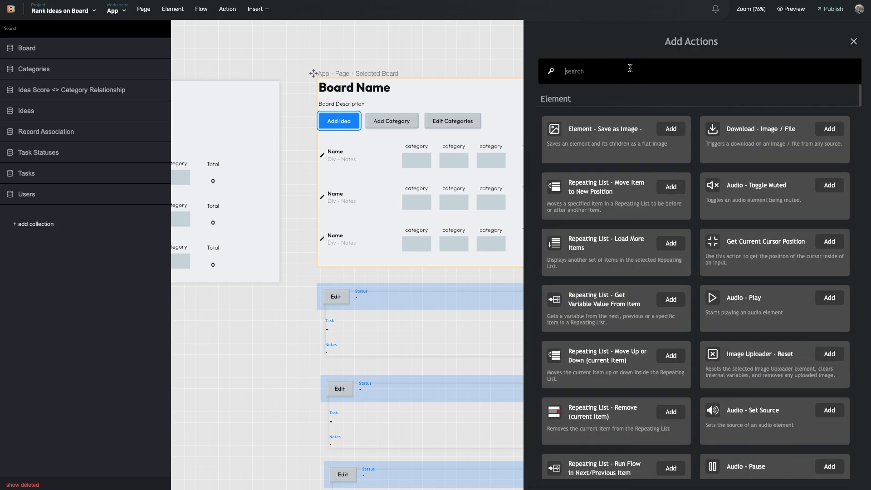
pyautogui.write('change fiel')
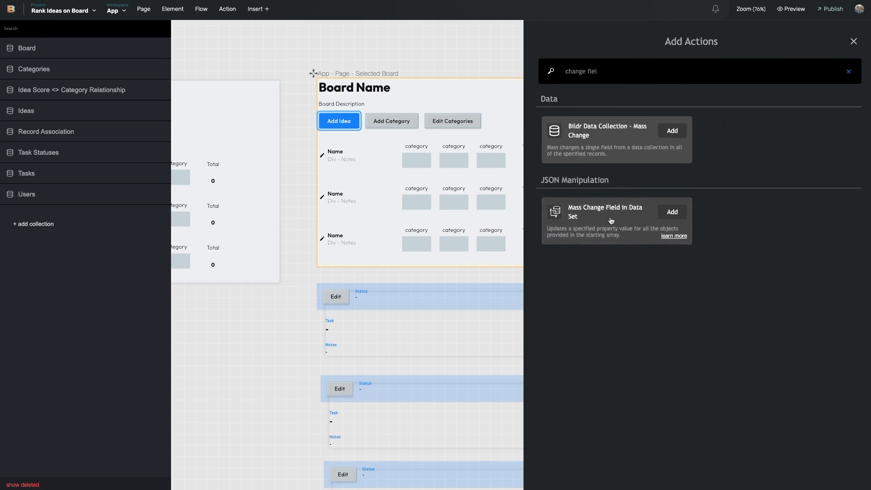
pyautogui.tripleClick(619, 74)
pyautogui.write('key')
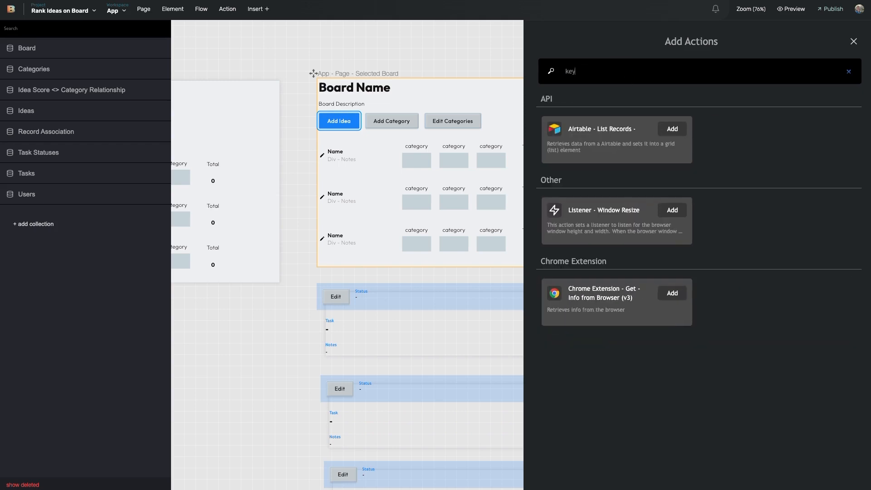
pyautogui.press('BackSpace')
pyautogui.press('BackSpace')
pyautogui.press('BackSpace')
pyautogui.write('valu')
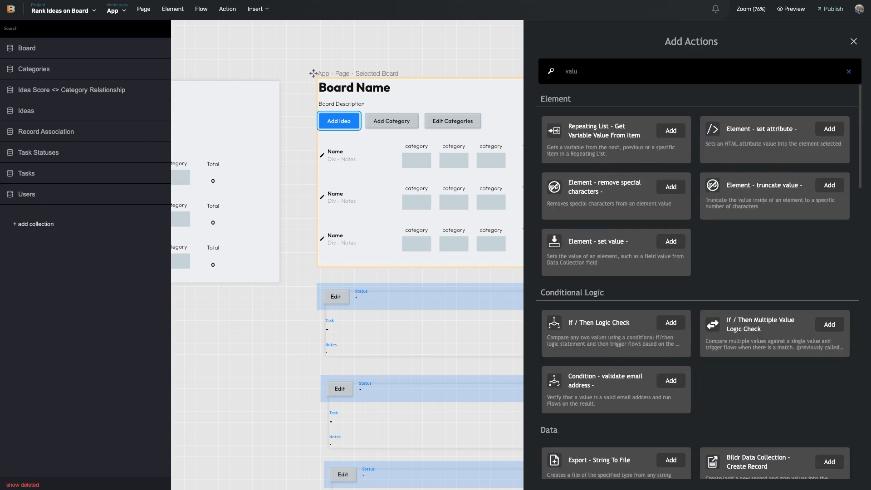
pyautogui.scroll(-5, 634, 195)
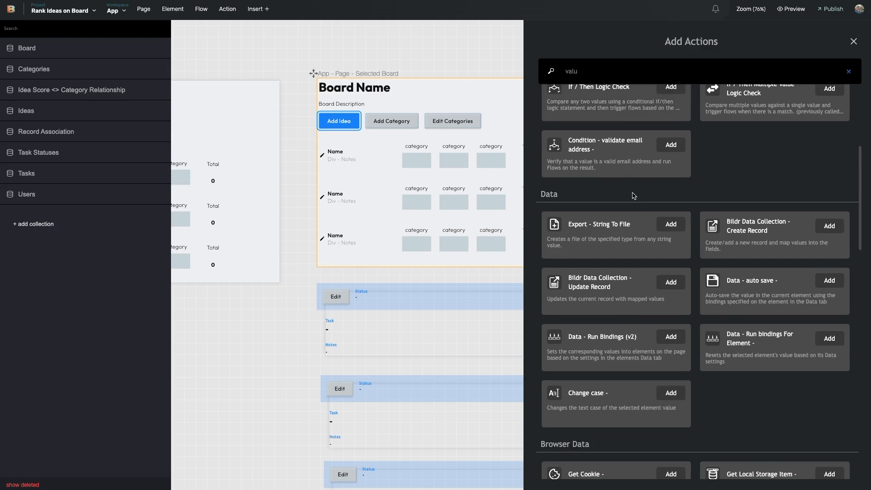
pyautogui.scroll(-8, 634, 195)
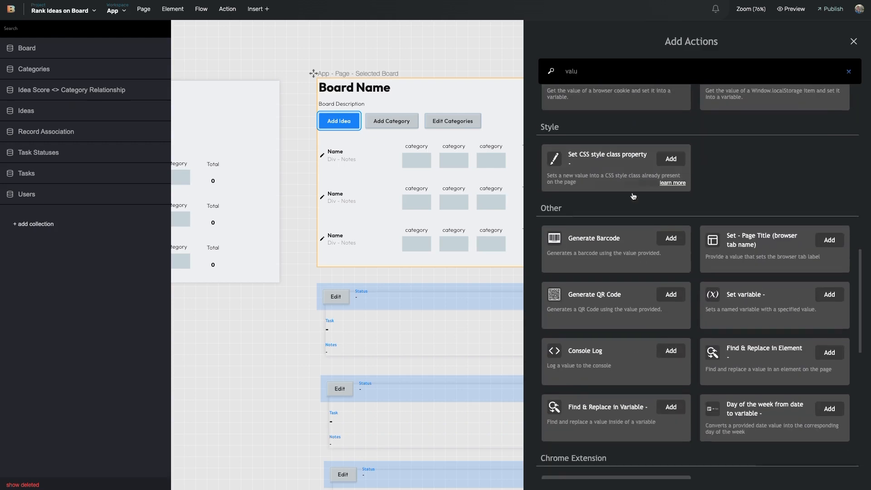
pyautogui.scroll(-7, 651, 227)
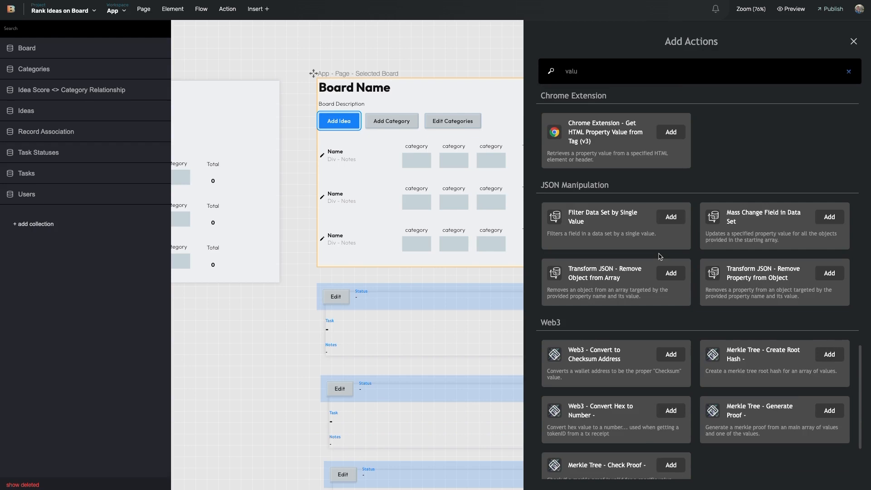
pyautogui.scroll(-3, 636, 248)
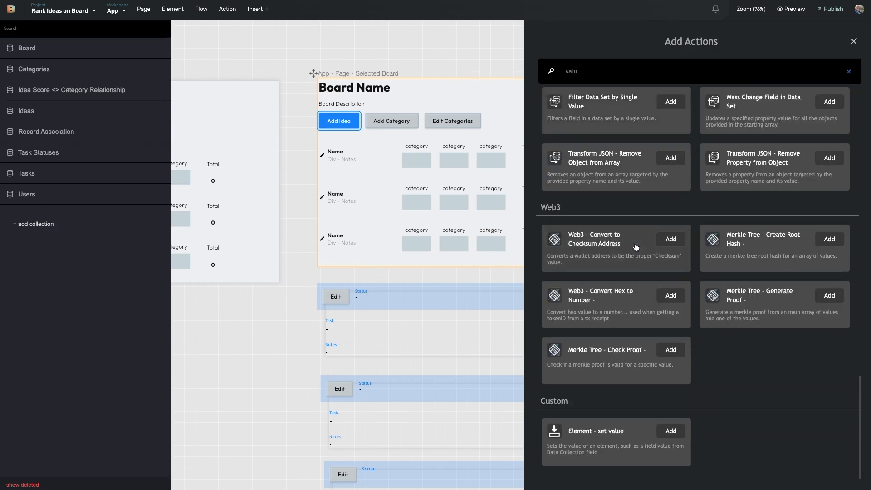
pyautogui.scroll(10, 636, 247)
# Search the action library for json and add the Change JSON Object Property Names action to the flow.
pyautogui.doubleClick(659, 74)
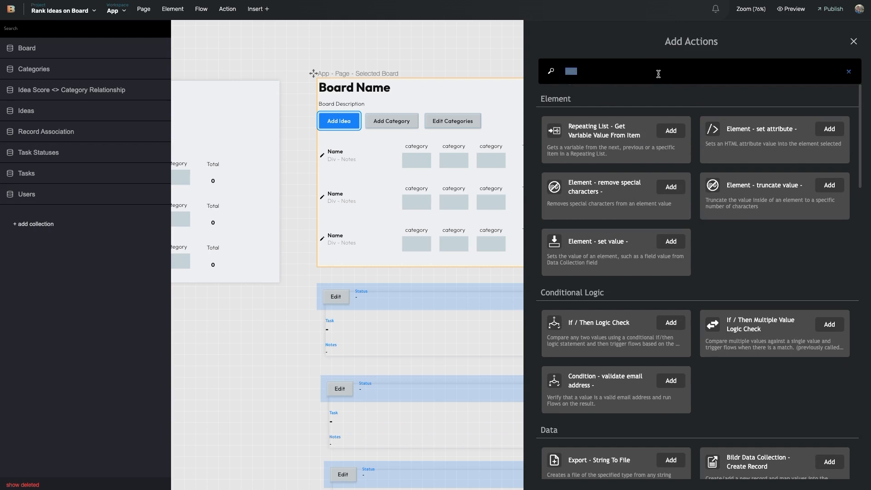
pyautogui.write('json')
pyautogui.scroll(-2, 640, 214)
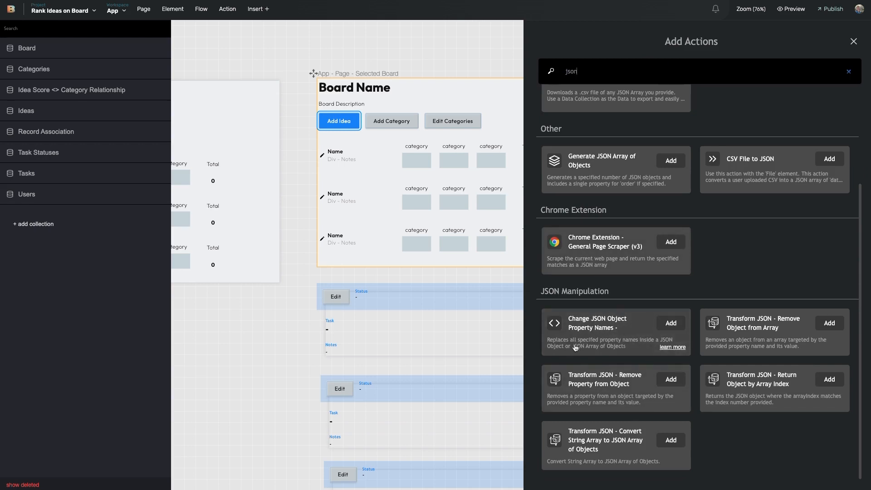
pyautogui.click(621, 323)
pyautogui.click(643, 347)
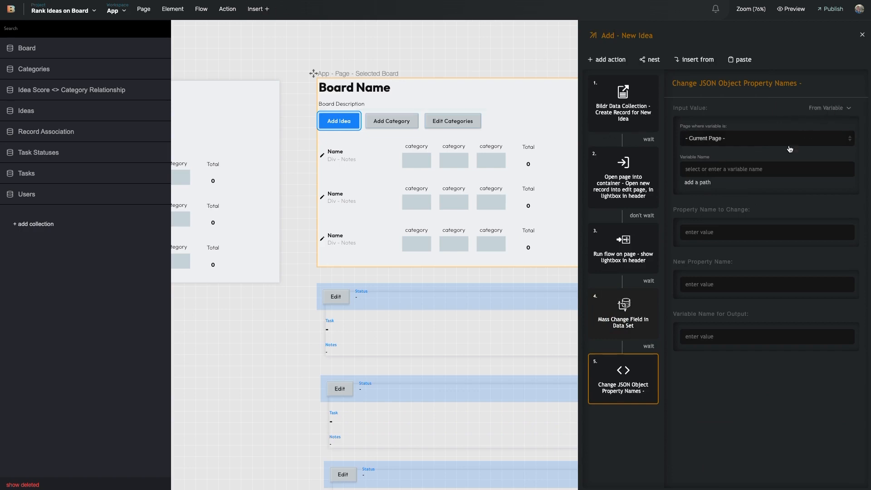
# Set the action's input value to the relationshipsToCreate variable on the current page and its Property Name to Change to id.
pyautogui.click(761, 166)
pyautogui.press('super+v')
pyautogui.click(744, 184)
pyautogui.click(769, 233)
pyautogui.write('id')
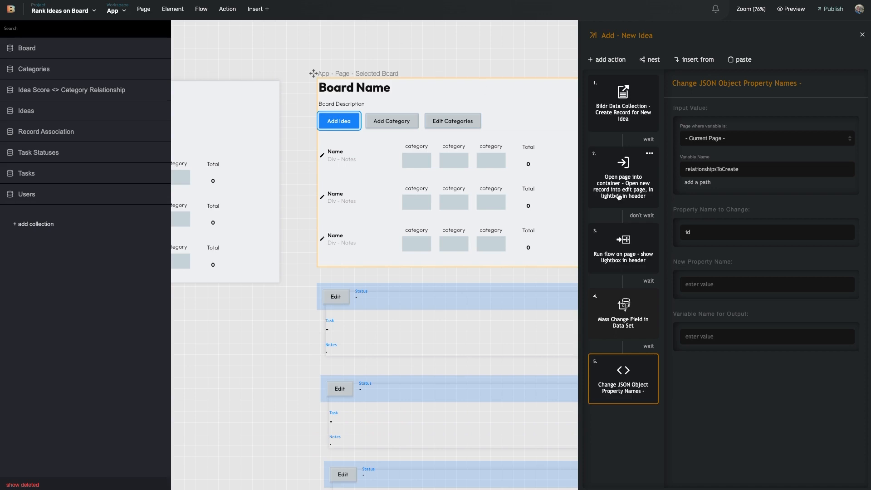
# Set the New Property Name to the category field ID listed in the notes and the output variable name to relationshipsToCreate.
pyautogui.click(740, 286)
pyautogui.hotkey('ctrl', 'v')
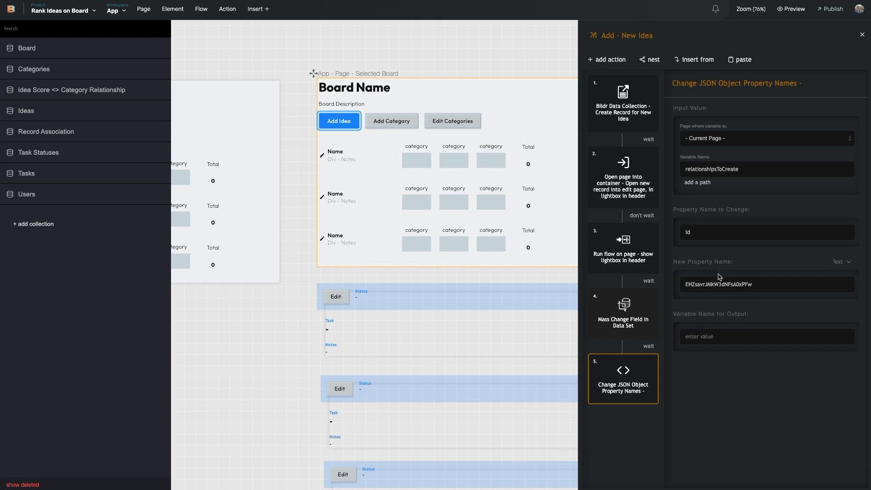
pyautogui.click(724, 337)
pyautogui.doubleClick(741, 167)
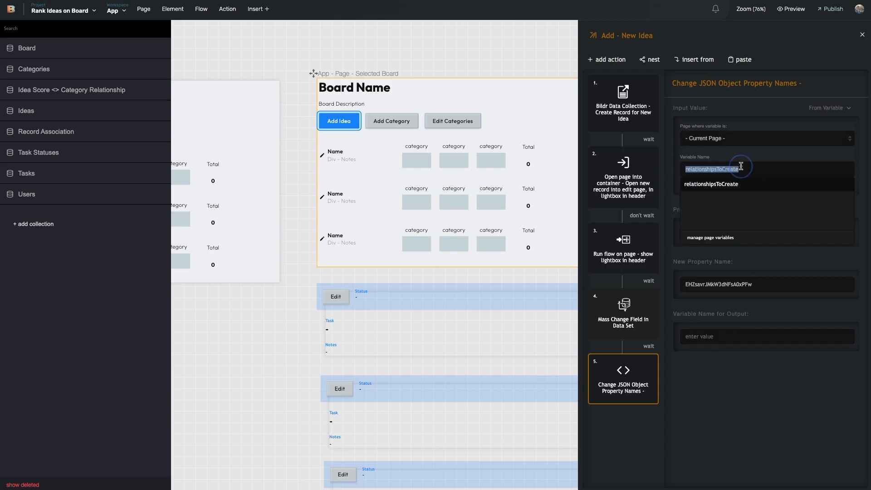
pyautogui.click(729, 342)
pyautogui.hotkey('ctrl', 'v')
pyautogui.click(727, 394)
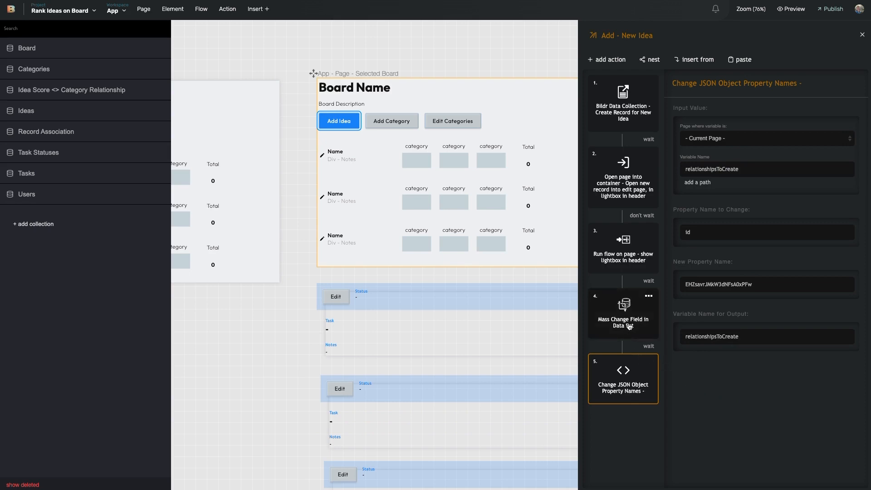
# Duplicate the Change JSON Object Property Names action and copy the Field to Modify ID from the Mass Change action.
pyautogui.click(649, 361)
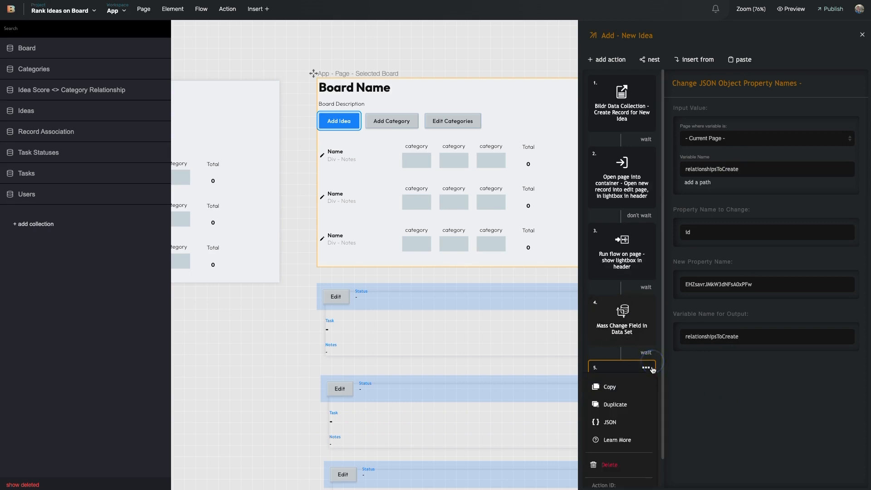
pyautogui.click(643, 409)
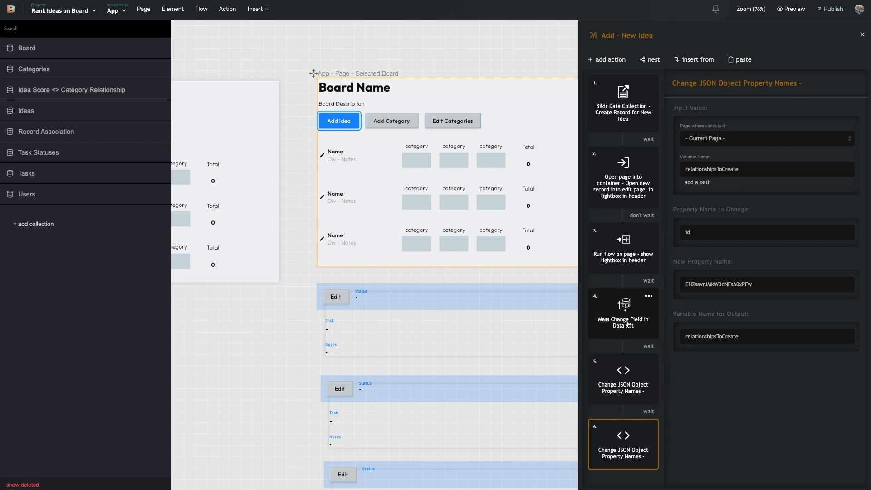
pyautogui.click(628, 323)
pyautogui.scroll(-3, 749, 159)
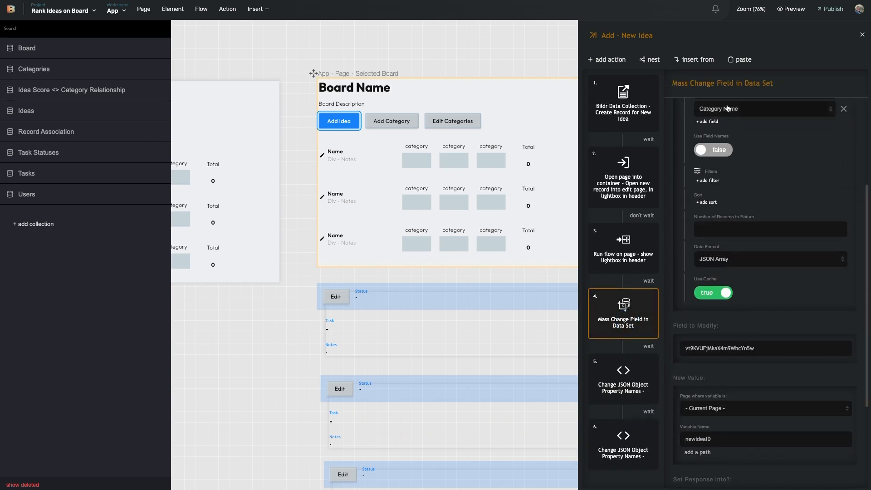
pyautogui.scroll(1, 724, 123)
pyautogui.scroll(-3, 726, 187)
pyautogui.scroll(6, 733, 262)
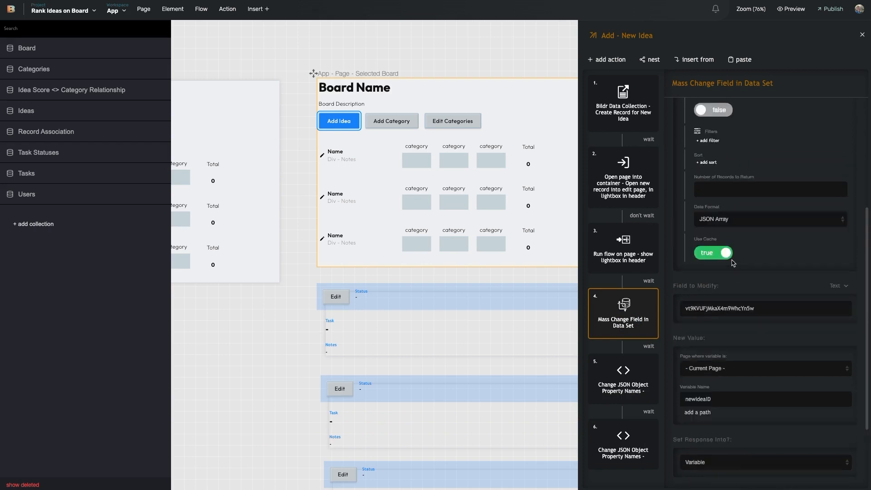
pyautogui.scroll(-7, 717, 262)
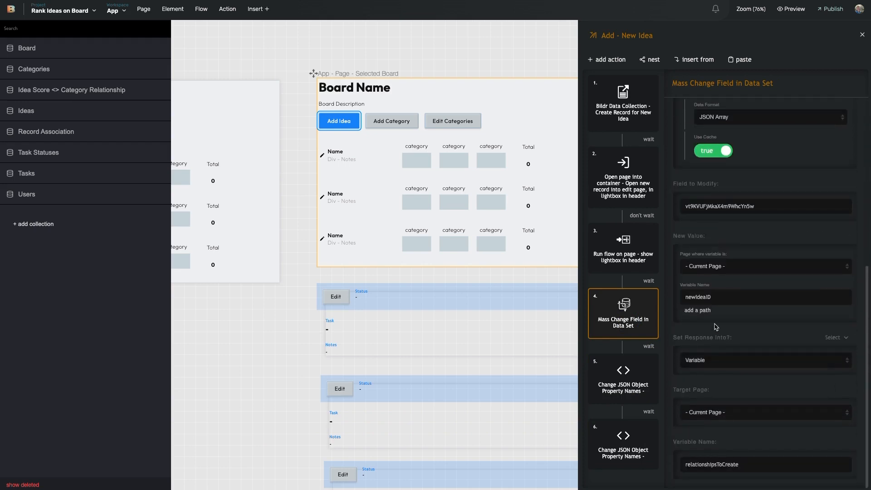
pyautogui.scroll(2, 717, 316)
pyautogui.doubleClick(718, 300)
pyautogui.hotkey('ctrl', 'c')
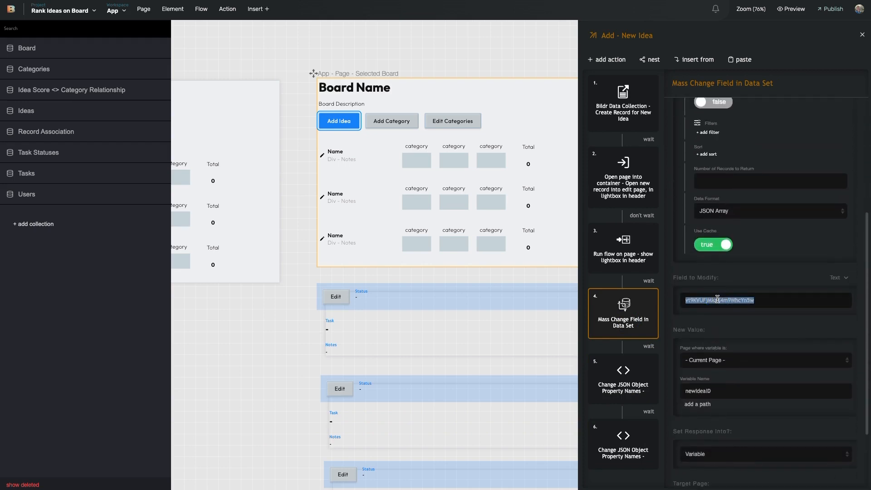
pyautogui.scroll(-3, 694, 286)
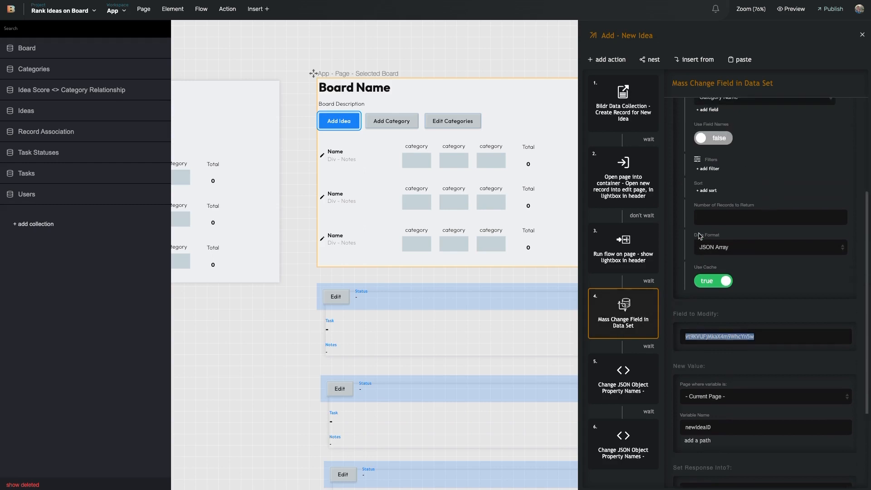
# Set the duplicated action's Property Name to Change to the copied Field to Modify ID.
pyautogui.click(618, 433)
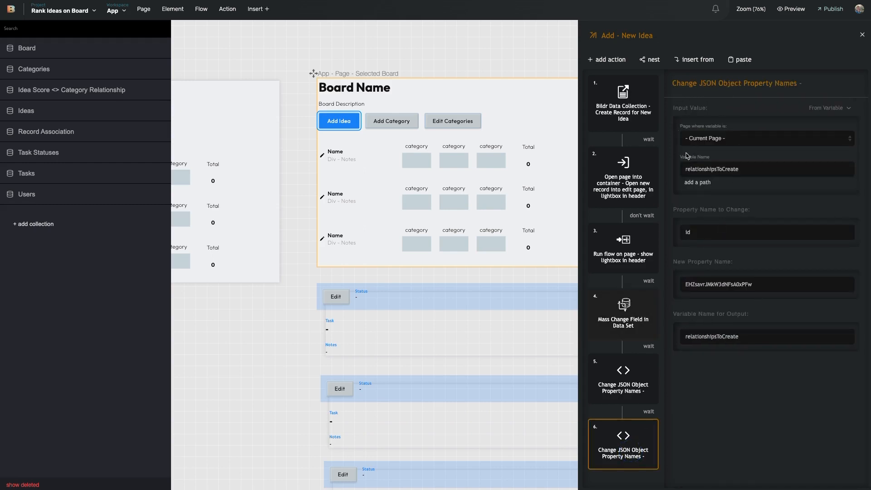
pyautogui.click(720, 232)
pyautogui.hotkey('ctrl', 'a')
pyautogui.hotkey('ctrl', 'v')
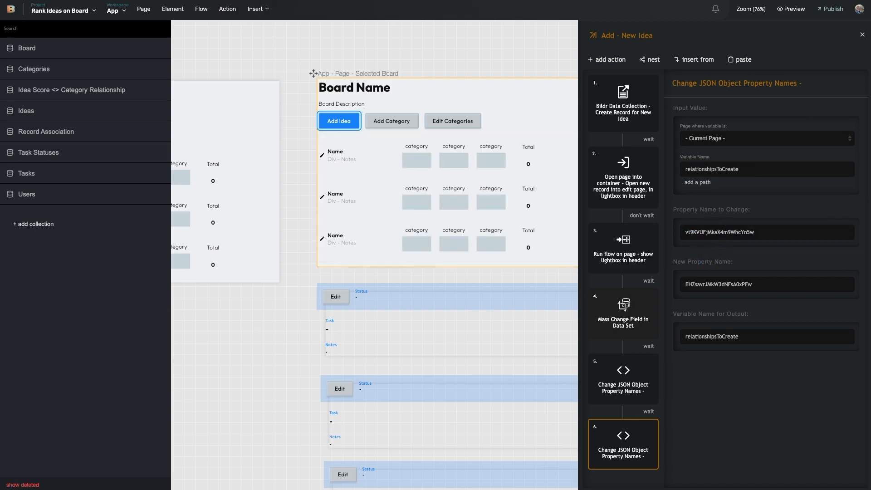
# Set the duplicated action's New Property Name to the idea field ID ugo1t7coAkq6DrG2pQoyAA and check it against the notes.
pyautogui.click(725, 334)
pyautogui.hotkey('ctrl', 'a')
pyautogui.click(746, 284)
pyautogui.hotkey('ctrl', 'a')
pyautogui.write('ugo1t7coAkq6DrG2pQoyAk')
pyautogui.click(745, 385)
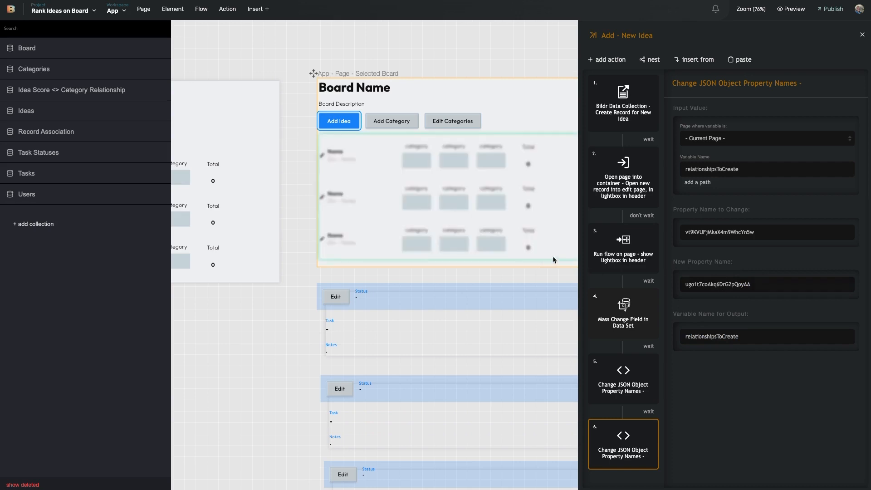
pyautogui.hscroll(10, 454, 261)
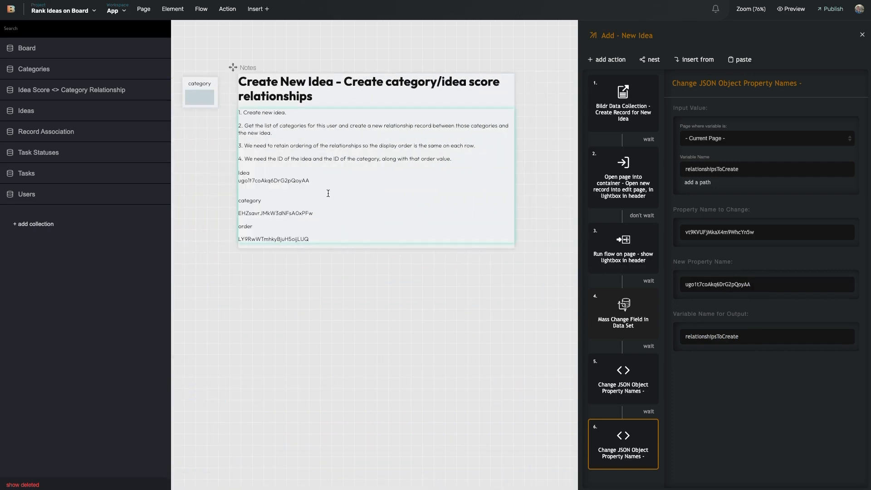
pyautogui.hscroll(-13, 285, 194)
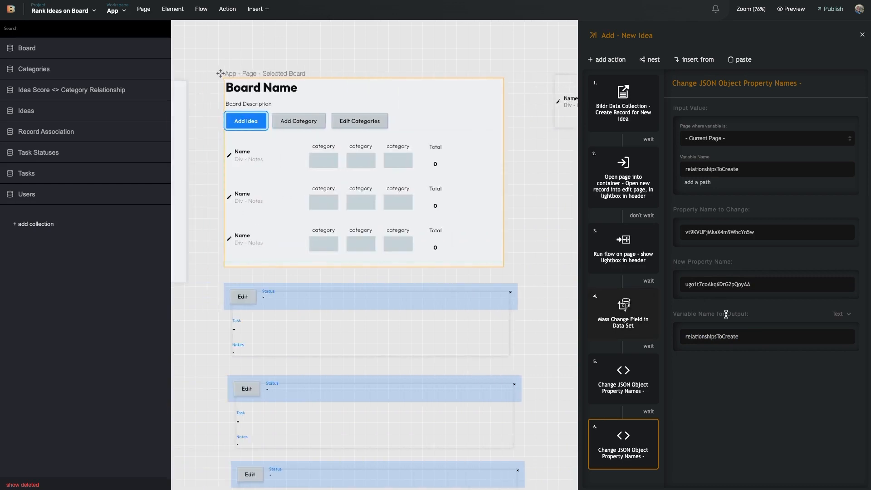
# Duplicate the sixth action, Change JSON Object Property Names, in the Add - New Idea flow.
pyautogui.doubleClick(716, 334)
pyautogui.click(702, 402)
pyautogui.click(632, 327)
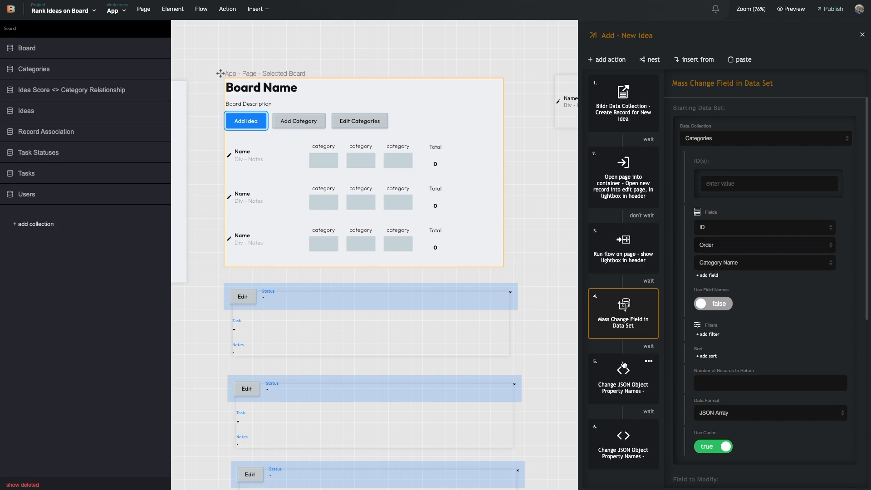
pyautogui.click(644, 433)
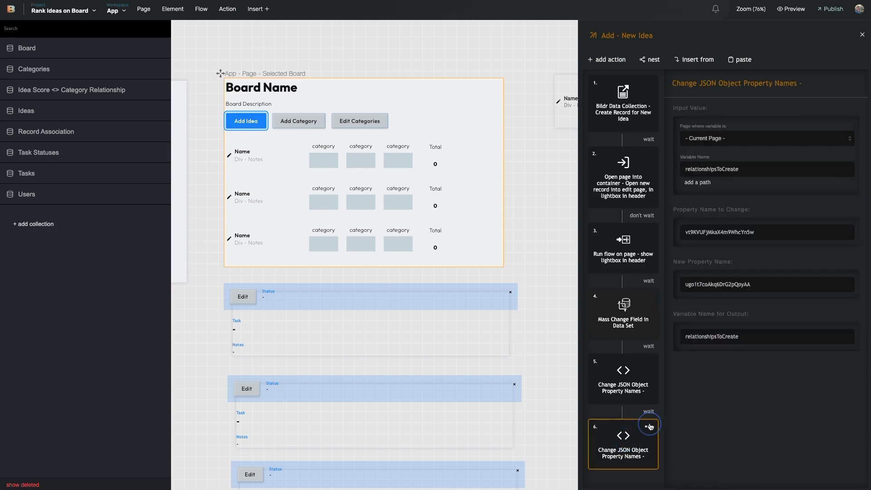
pyautogui.click(648, 429)
pyautogui.click(615, 470)
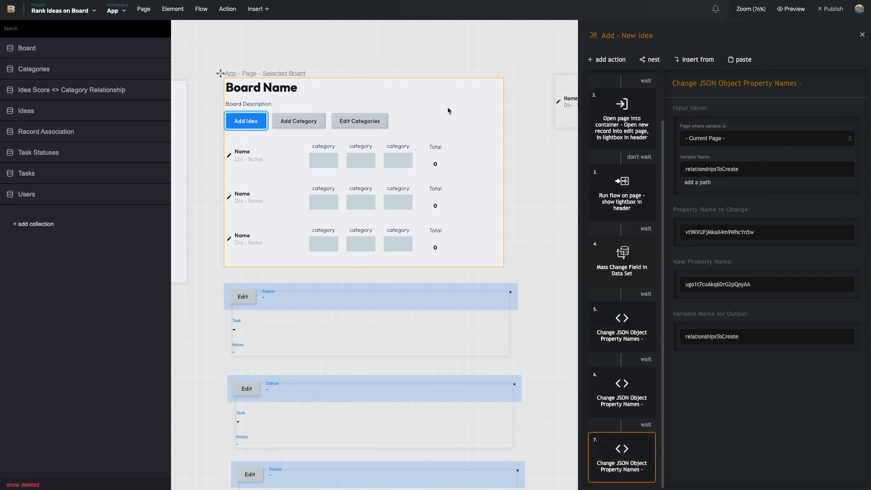
# Copy the Order field's ID from the Categories collection and use it as the seventh action's property name to change.
pyautogui.click(54, 72)
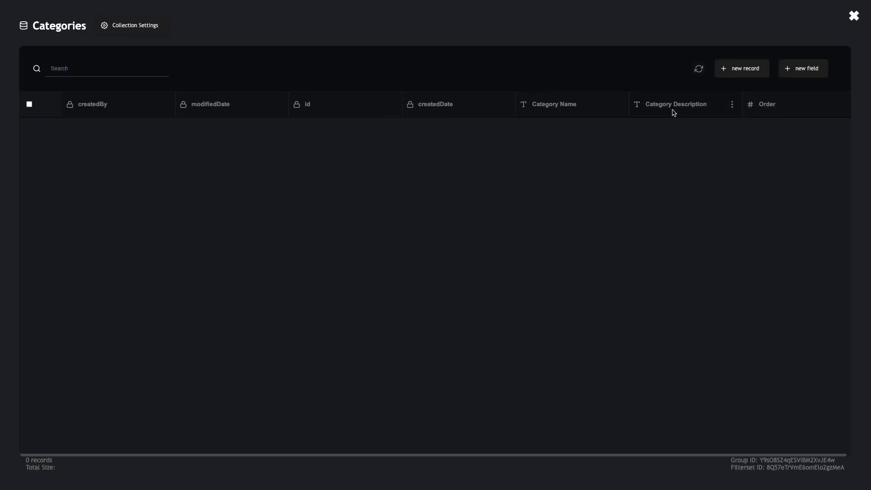
pyautogui.click(841, 105)
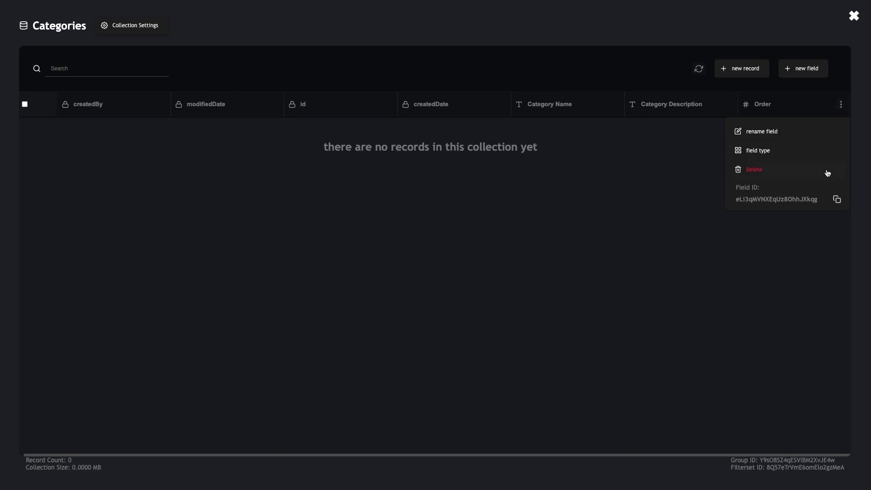
pyautogui.click(836, 199)
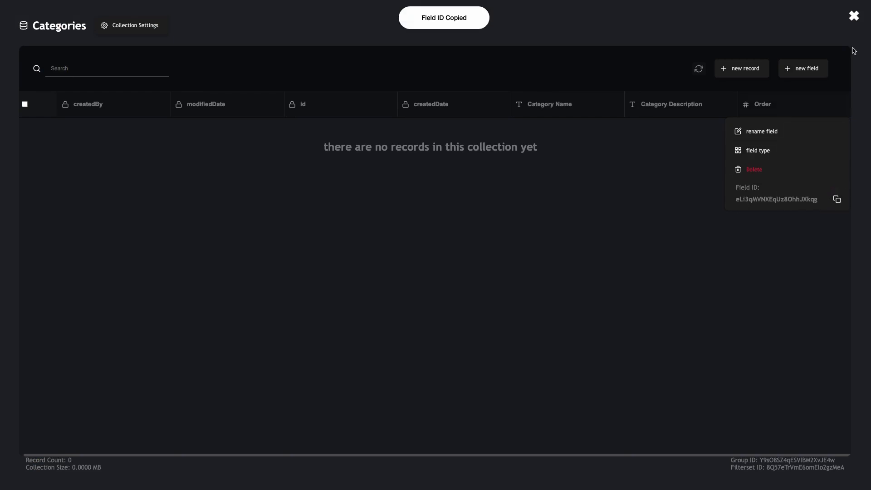
pyautogui.click(854, 16)
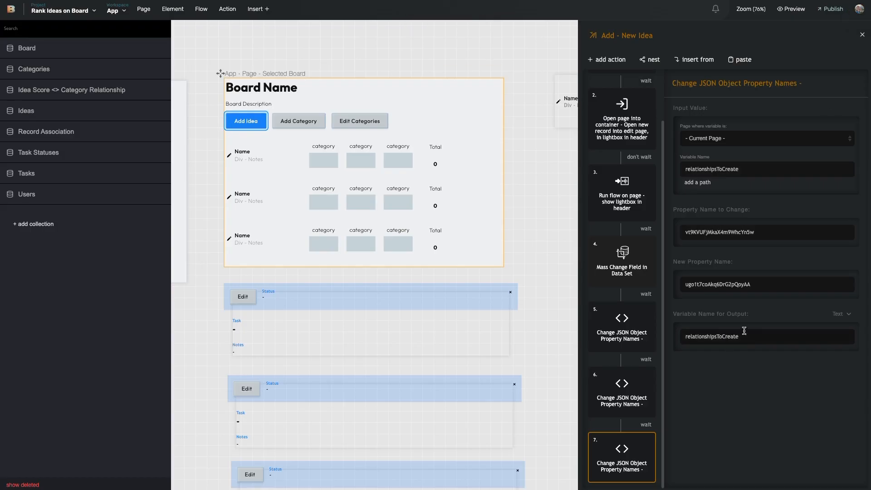
pyautogui.doubleClick(721, 233)
pyautogui.hotkey('ctrl', 'v')
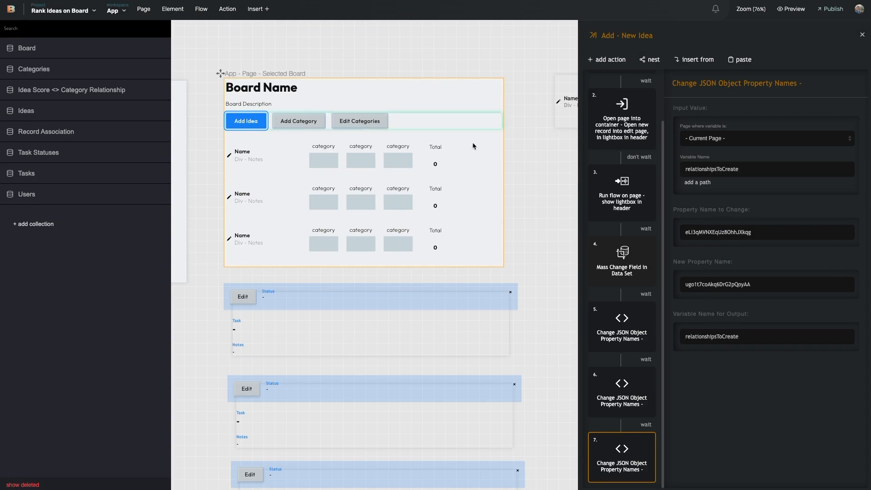
# Replace the seventh action's new property name with the copied field ID beginning with LY9RwWTmhky.
pyautogui.doubleClick(720, 284)
pyautogui.hotkey('ctrl', 'v')
pyautogui.click(740, 398)
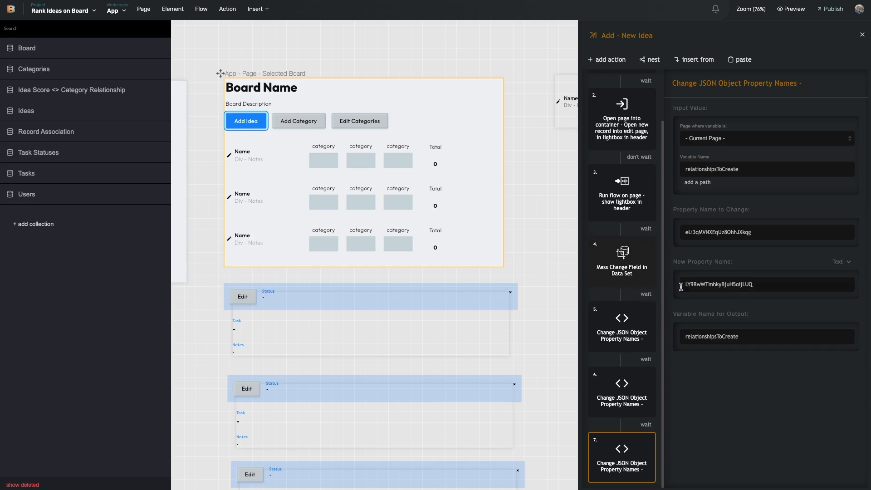
# Find the Bildr Data Collection - Create Record action by searching "create rec" and add it to the flow.
pyautogui.click(611, 57)
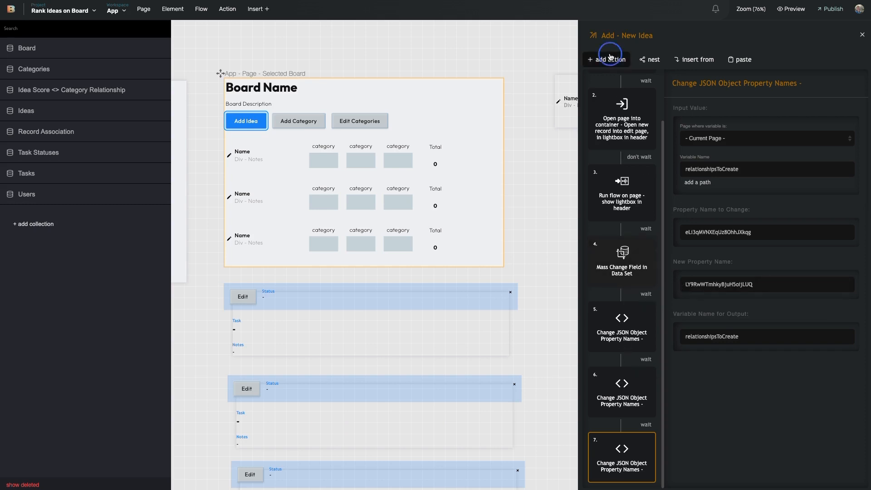
pyautogui.write('create')
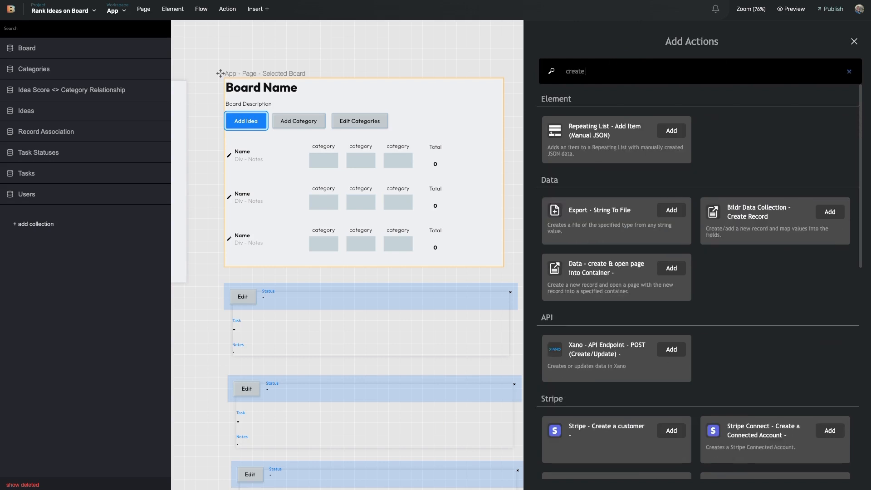
pyautogui.write(' rec')
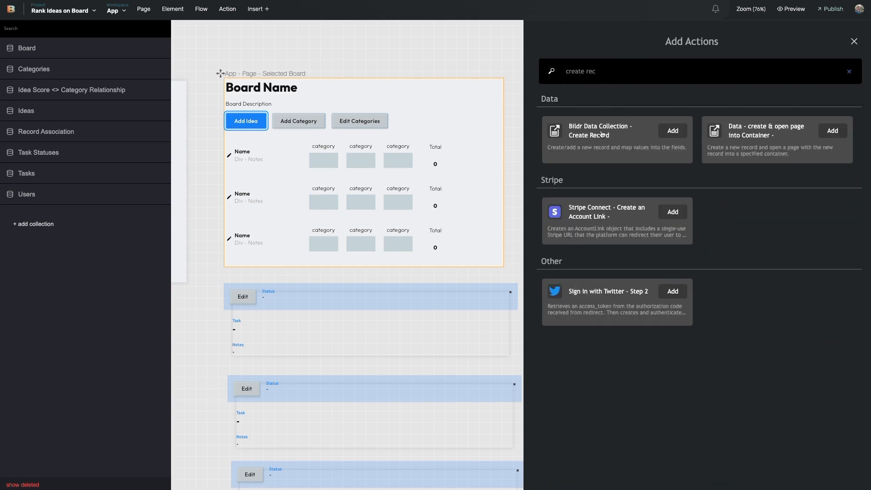
pyautogui.click(632, 142)
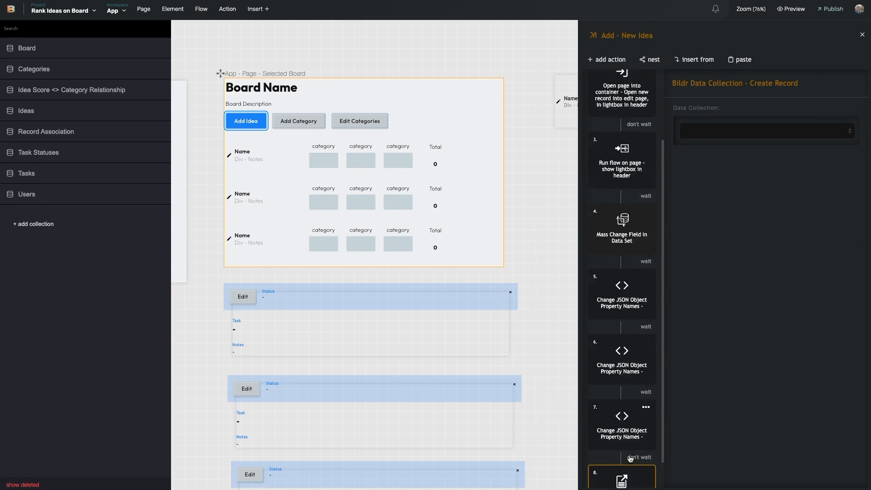
# Rename the new create-record action to "Bildr Data Collection - Create Relationship Records".
pyautogui.click(806, 82)
pyautogui.write('s')
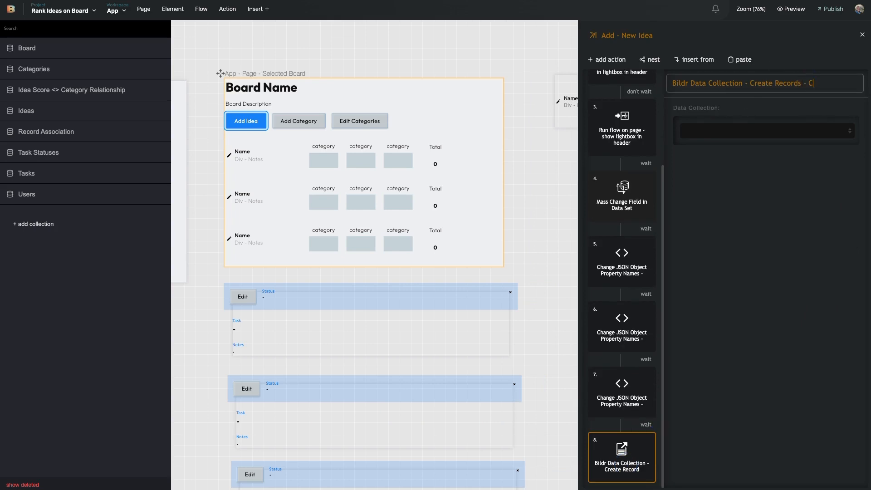
pyautogui.write(' - Relat')
pyautogui.click(775, 84)
pyautogui.write('Relationship Re')
pyautogui.hscroll(1, 789, 84)
pyautogui.doubleClick(842, 83)
pyautogui.press('BackSpace')
pyautogui.click(714, 152)
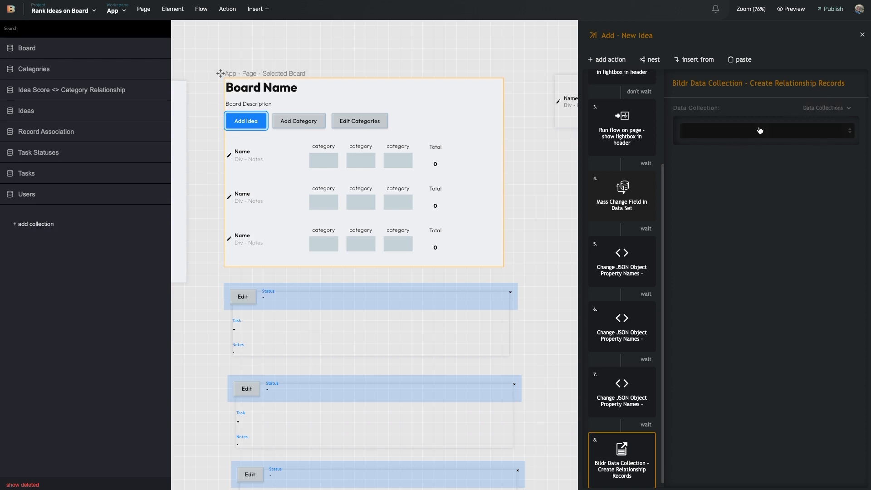
# Set the Create Relationship Records action's data collection to Idea Score <> Category Relationship.
pyautogui.click(819, 132)
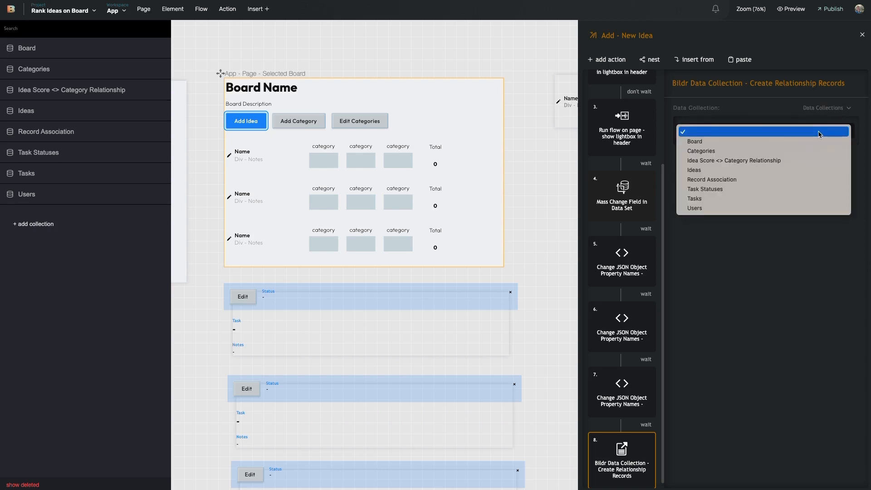
pyautogui.click(794, 114)
pyautogui.click(778, 131)
pyautogui.click(767, 162)
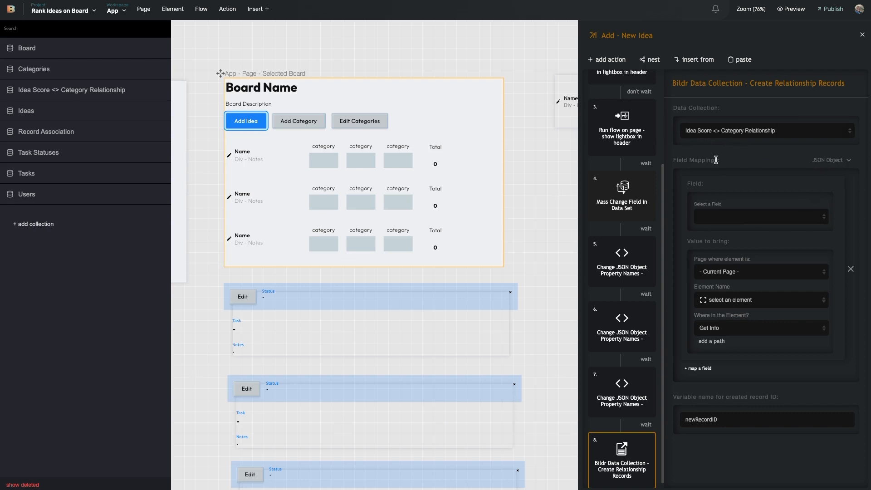
# Source the Create Relationship Records action's field mappings from the relationshipsToCreate variable on the current page.
pyautogui.click(845, 159)
pyautogui.click(816, 216)
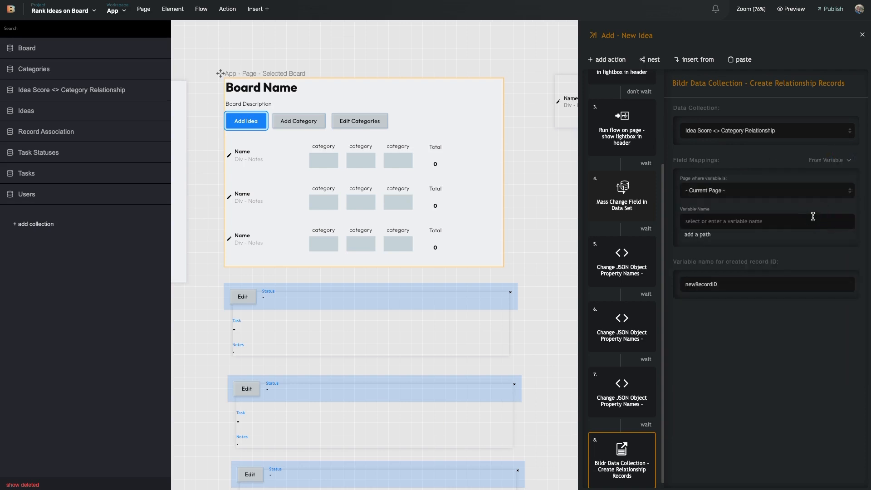
pyautogui.click(713, 221)
pyautogui.click(709, 238)
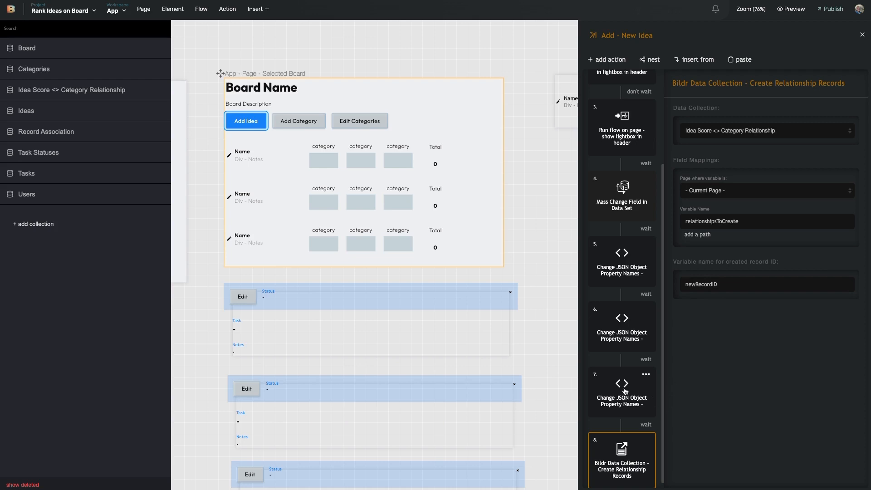
# Add the Category Description field to the starting data set of the Mass Change Field in Data Set action.
pyautogui.scroll(-1, 624, 391)
pyautogui.scroll(3, 625, 391)
pyautogui.scroll(-3, 627, 341)
pyautogui.click(625, 196)
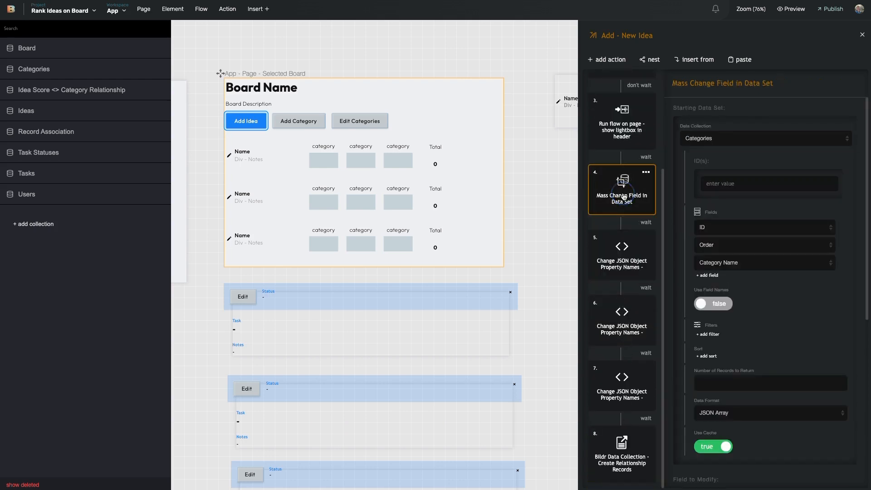
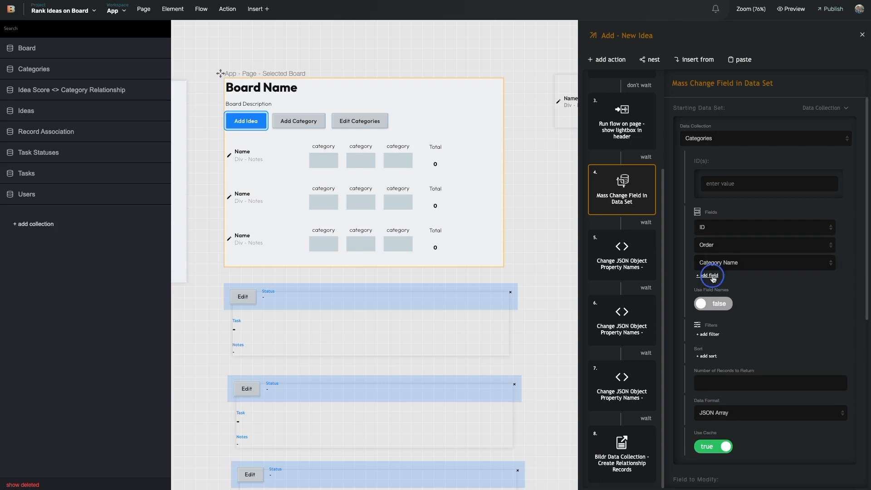
pyautogui.click(708, 275)
pyautogui.click(719, 281)
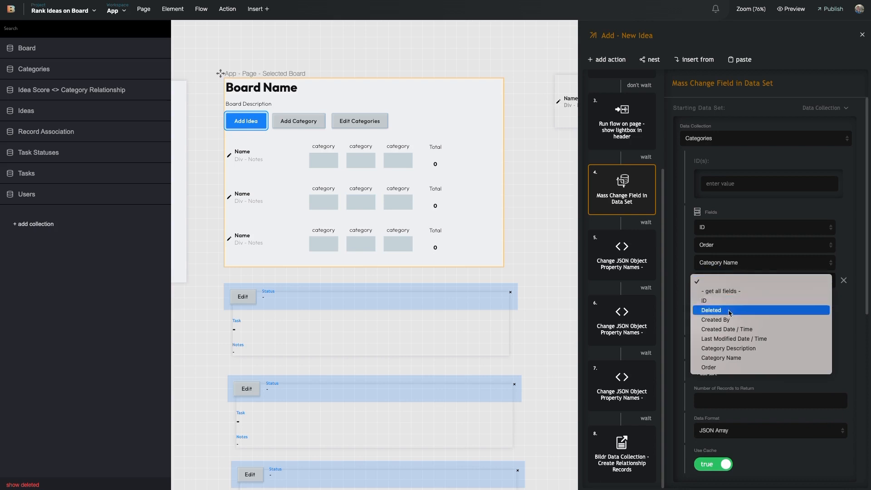
pyautogui.click(751, 349)
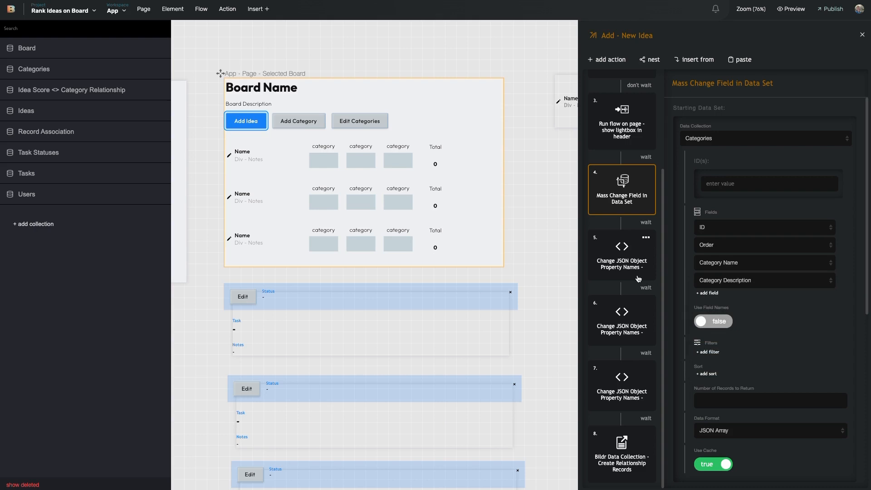
# Copy the field ID of Category Description from the Categories collection and return to the flow.
pyautogui.click(642, 373)
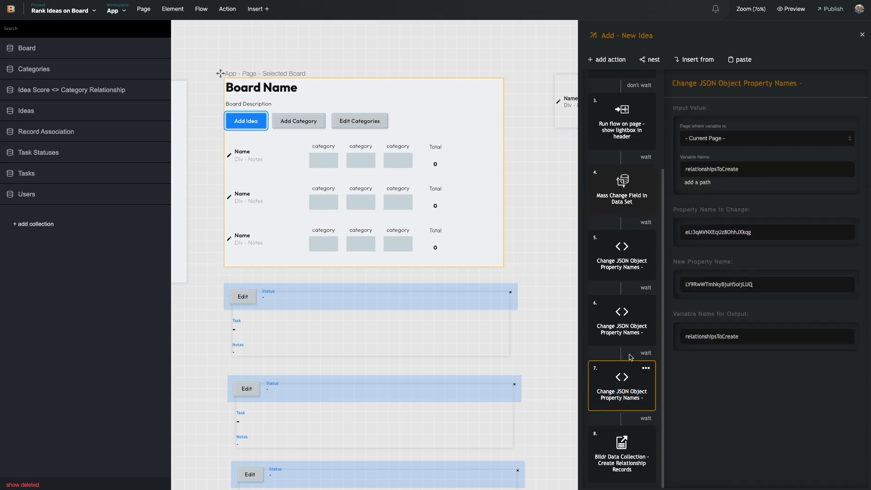
pyautogui.click(34, 69)
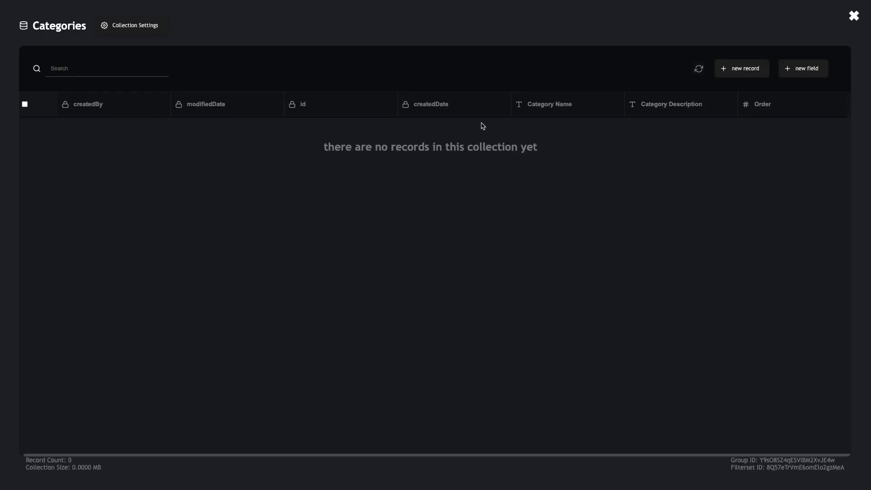
pyautogui.click(726, 104)
pyautogui.click(723, 199)
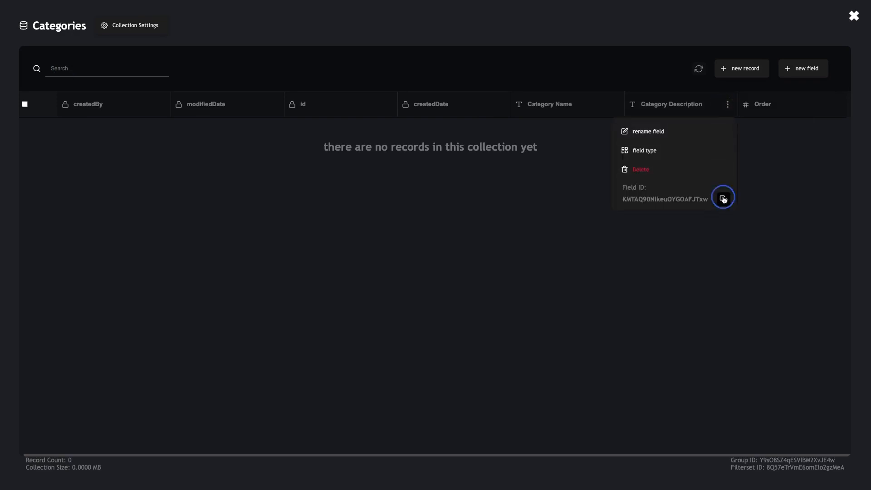
pyautogui.click(854, 16)
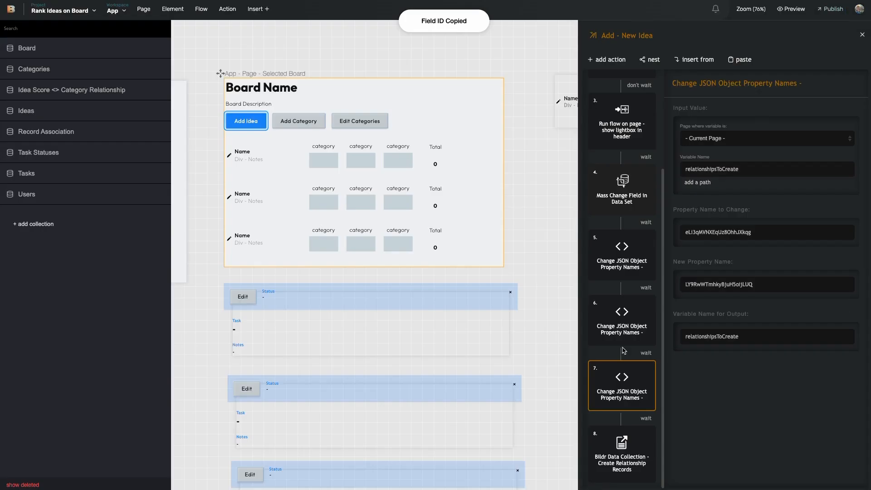
# Duplicate the seventh Change JSON Object Property Names action and move the copy directly above Create Relationship Records.
pyautogui.scroll(2, 625, 338)
pyautogui.scroll(-3, 627, 316)
pyautogui.click(625, 321)
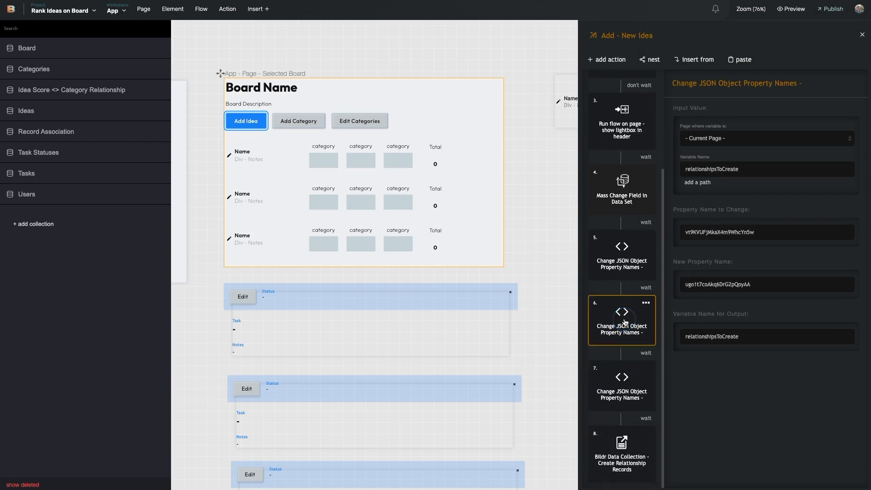
pyautogui.click(624, 380)
pyautogui.click(648, 370)
pyautogui.click(630, 405)
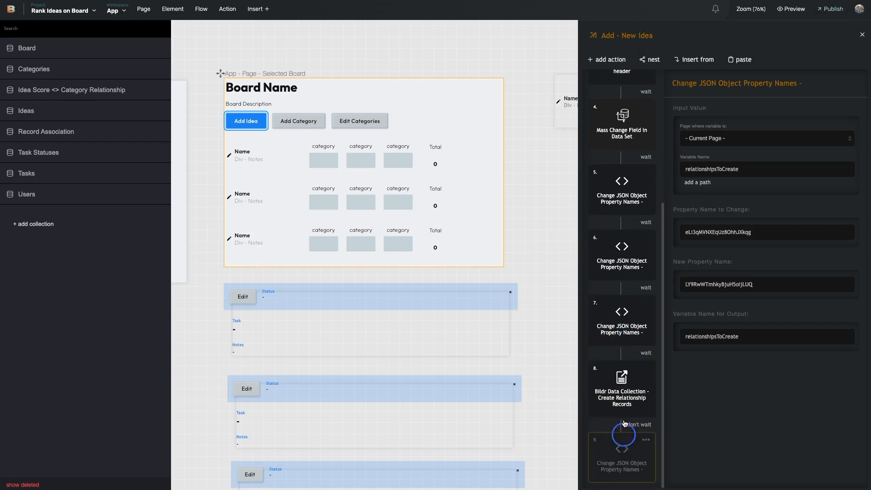
pyautogui.moveTo(624, 424); pyautogui.dragTo(634, 360)
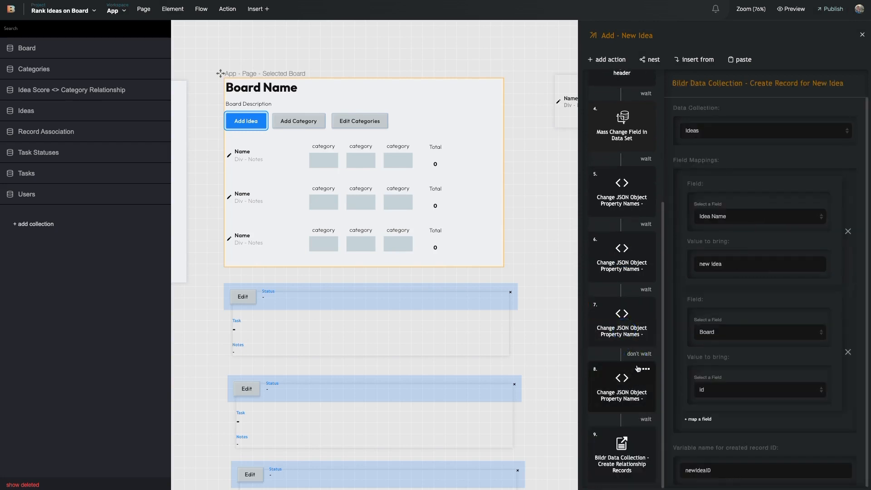
# In the eighth action, set the property name to change to the copied Category Description field ID and the new property name to id.
pyautogui.click(631, 382)
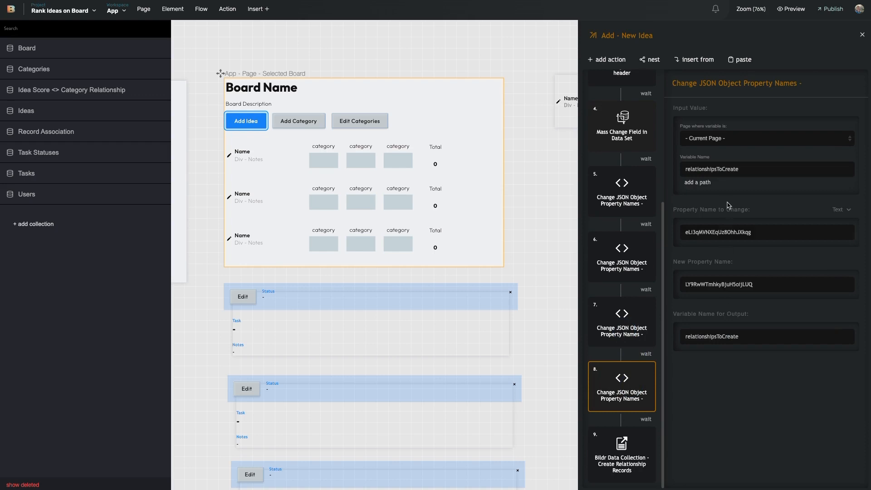
pyautogui.doubleClick(757, 234)
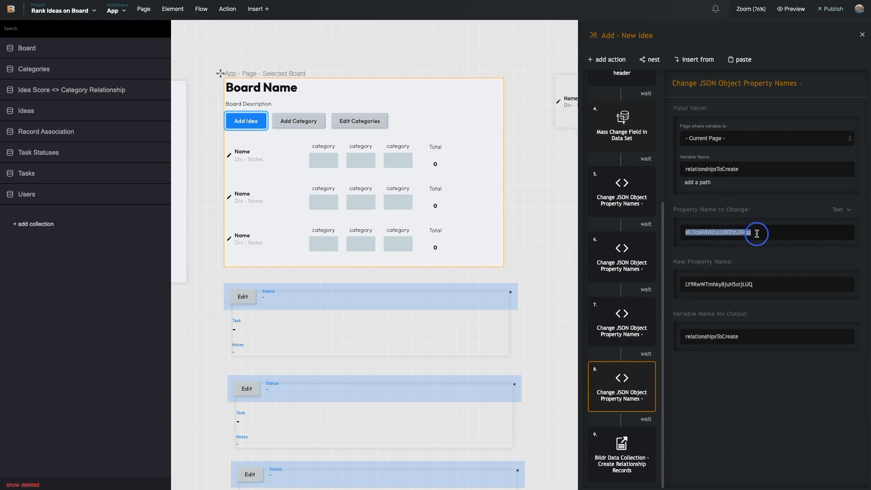
pyautogui.hotkey('ctrl', 'v')
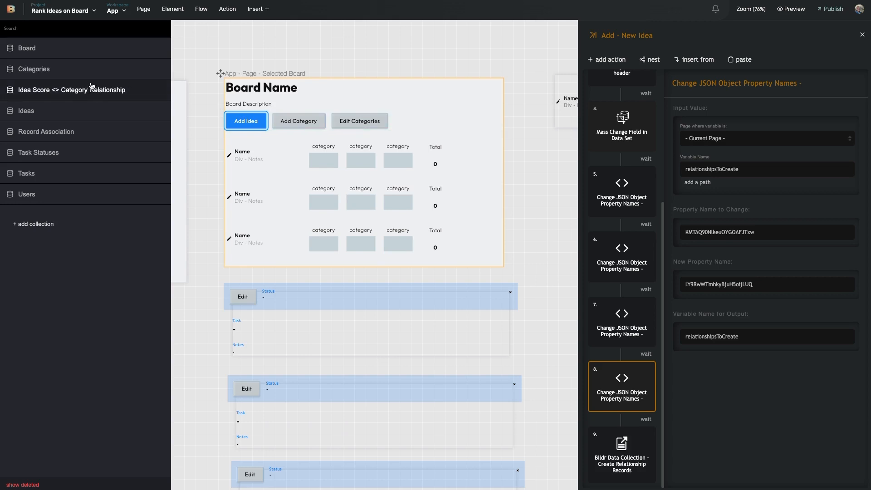
pyautogui.doubleClick(707, 284)
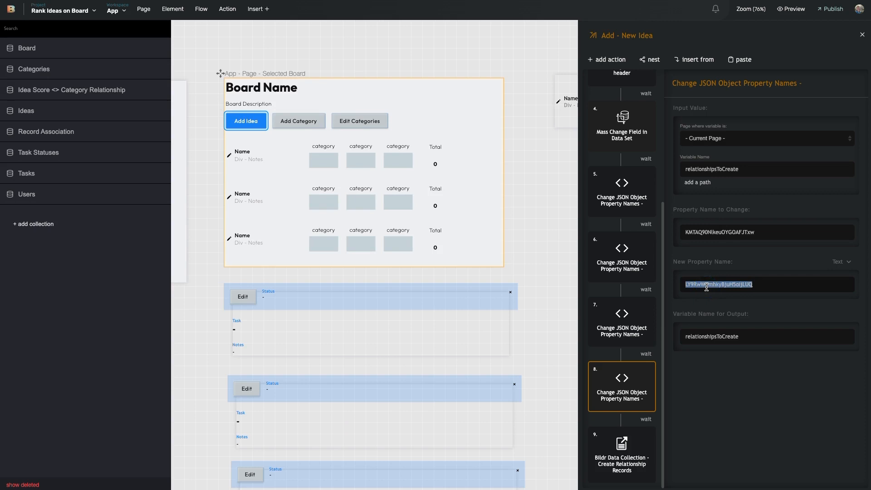
pyautogui.write('id')
pyautogui.click(718, 408)
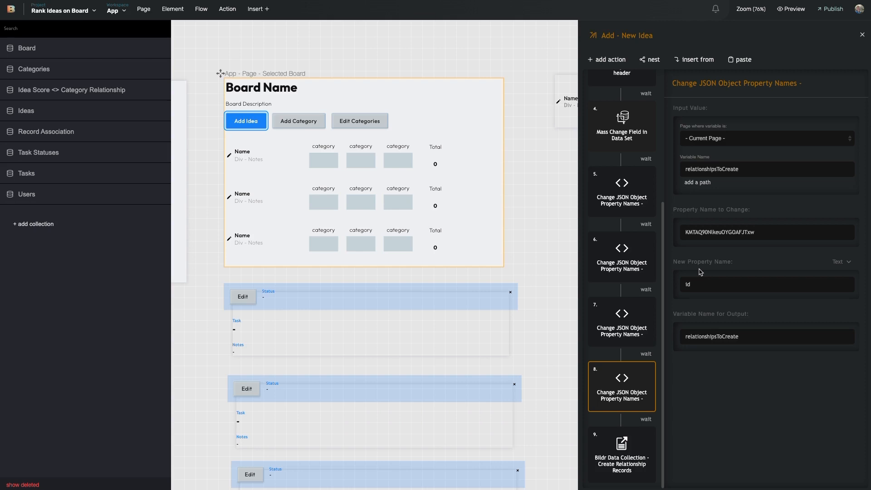
# Add a Mass Change Field in Data Set action and place it directly above Create Relationship Records.
pyautogui.click(621, 60)
pyautogui.write('mass')
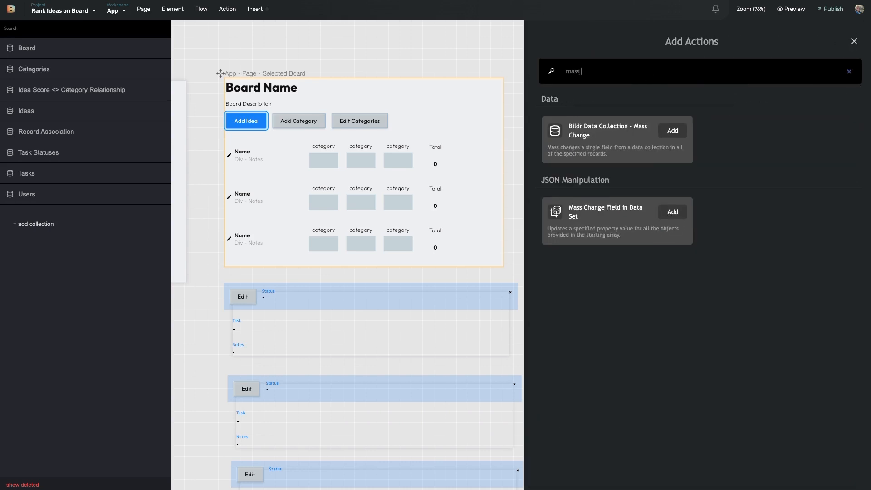
pyautogui.click(609, 221)
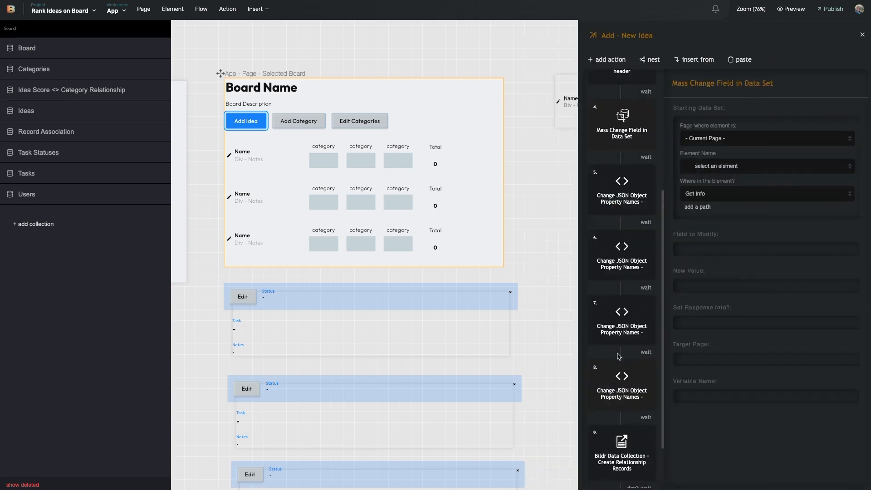
pyautogui.moveTo(618, 465); pyautogui.dragTo(620, 347)
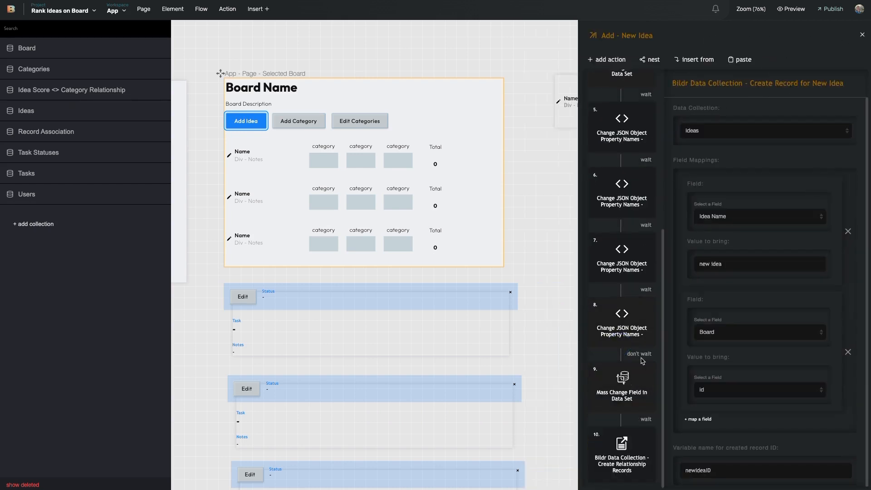
# Set the starting data set of the ninth action to come from the variable relationshipsToCreate.
pyautogui.click(632, 393)
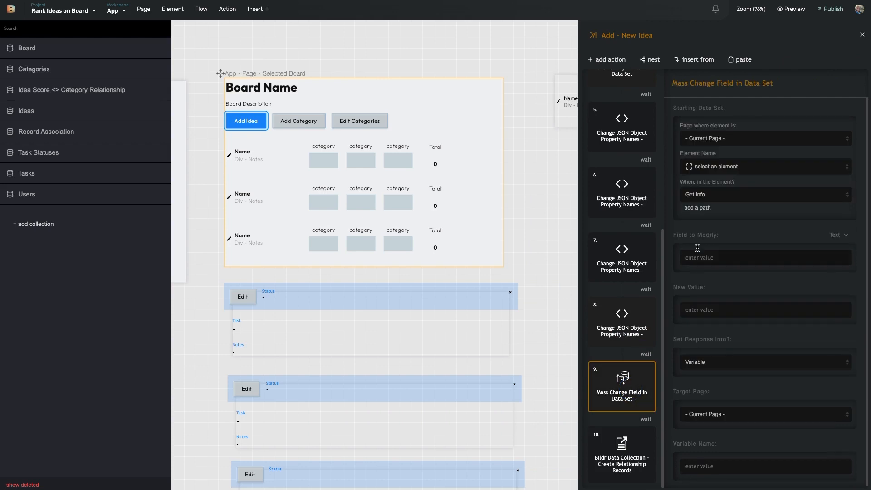
pyautogui.click(813, 107)
pyautogui.click(796, 164)
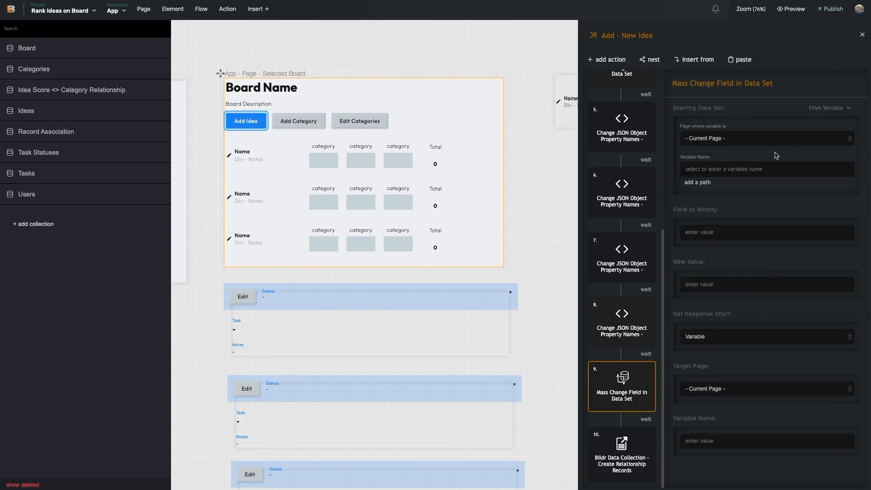
pyautogui.click(728, 167)
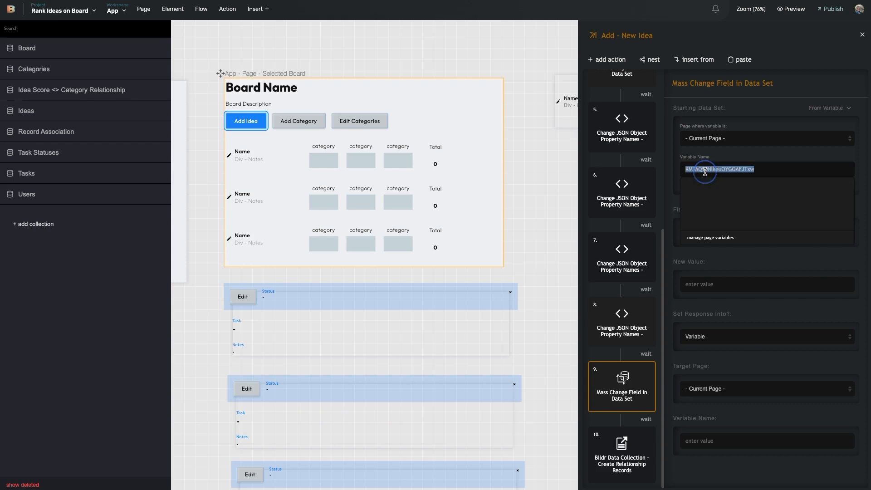
pyautogui.click(711, 183)
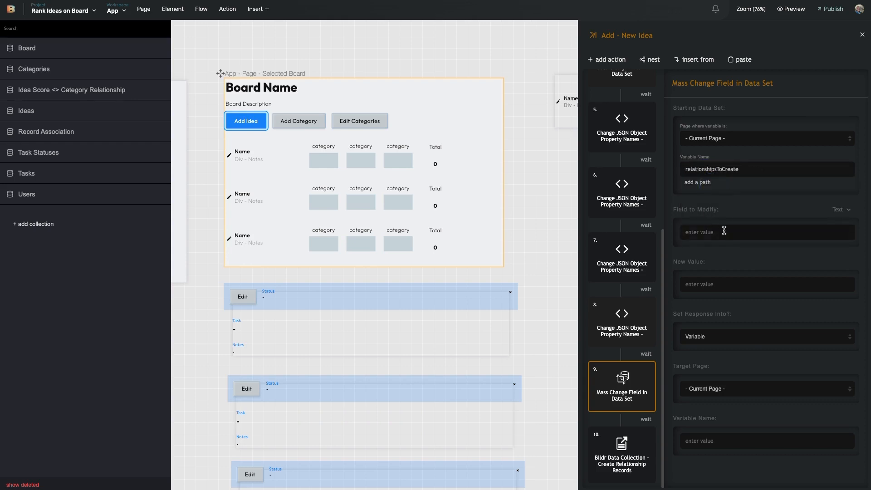
# Set the ninth action's field to modify to id, its new value to 0 and its output variable to relationshipsToCreate.
pyautogui.click(740, 233)
pyautogui.write('id')
pyautogui.click(741, 282)
pyautogui.write('0')
pyautogui.doubleClick(715, 168)
pyautogui.hotkey('ctrl', 'c')
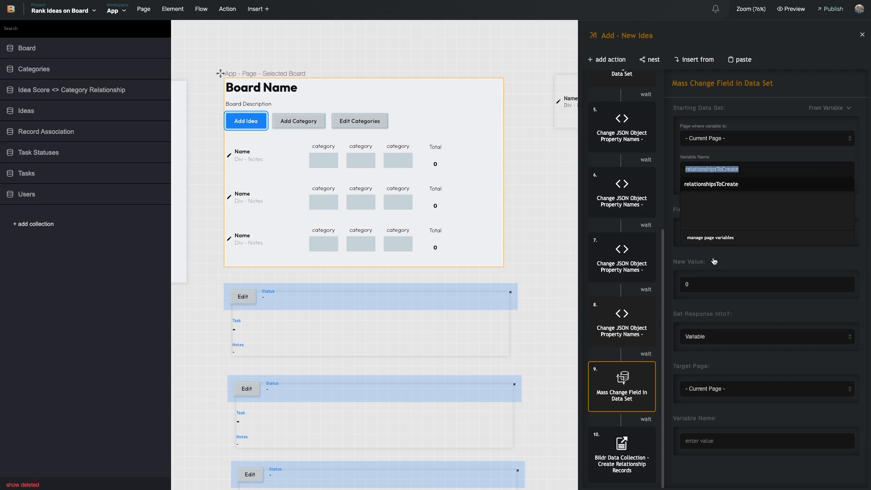
pyautogui.click(721, 439)
pyautogui.hotkey('ctrl', 'v')
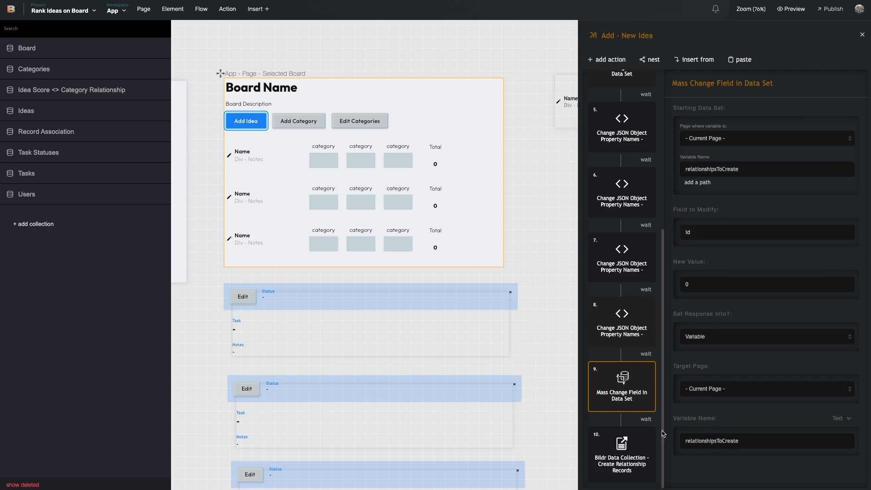
# Review the Create Relationship Records settings and the full sequence of actions in the flow.
pyautogui.click(615, 450)
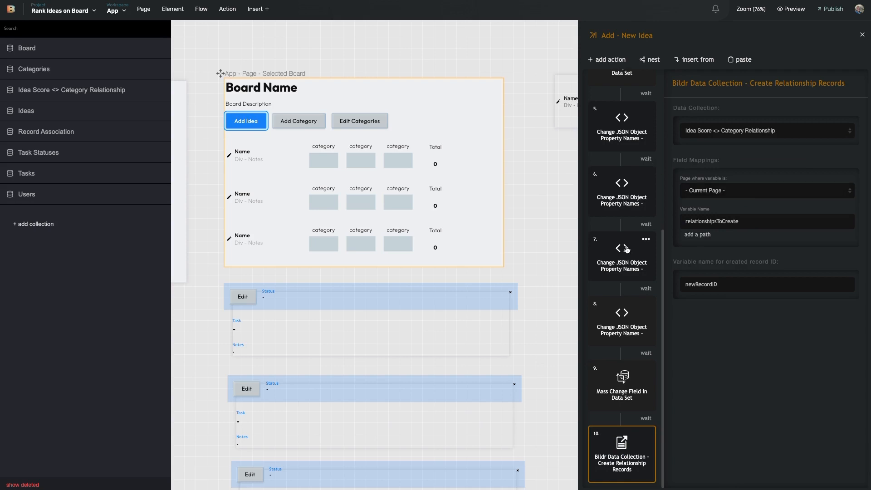
pyautogui.scroll(5, 626, 249)
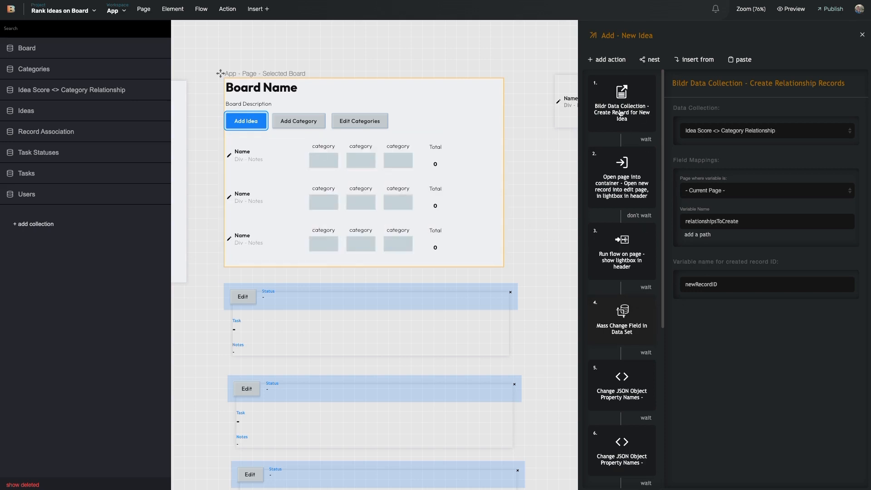
pyautogui.scroll(-5, 607, 261)
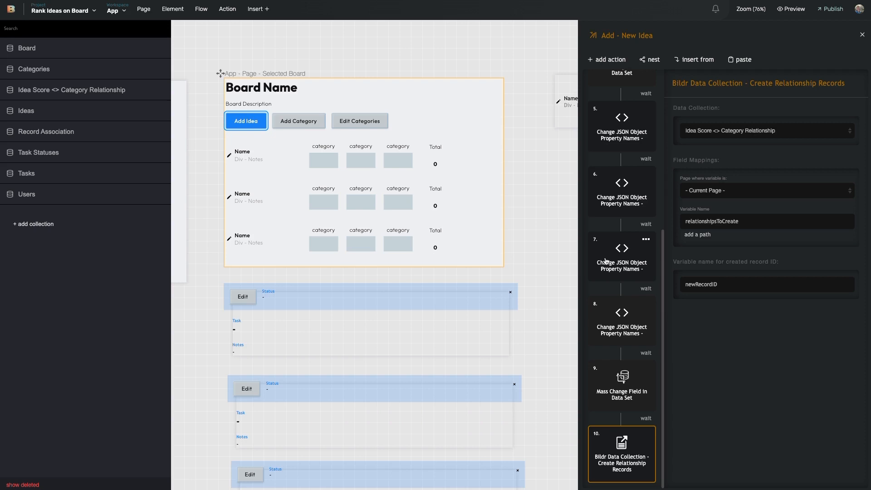
pyautogui.scroll(5, 644, 293)
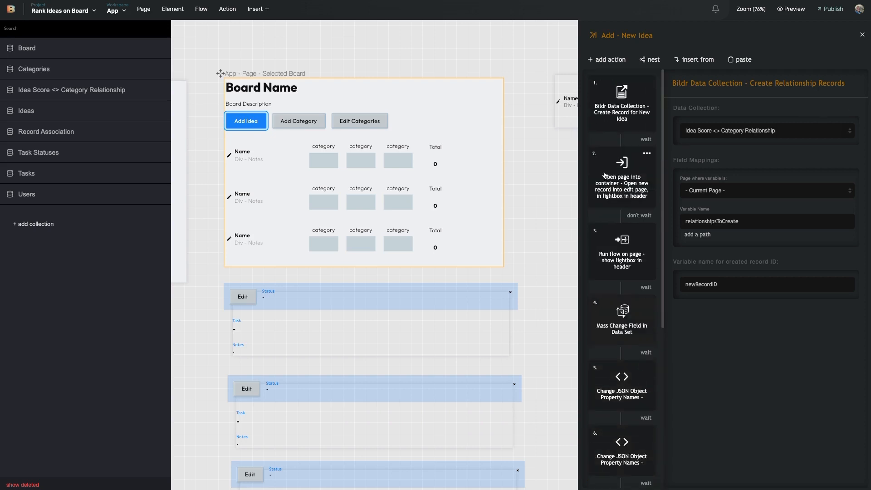
# Duplicate the Add - New Idea flow of the Selected Board page.
pyautogui.click(281, 103)
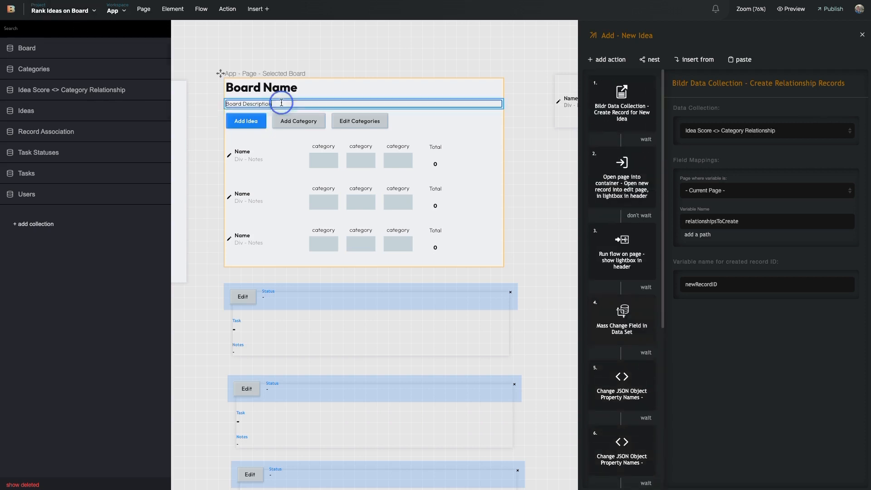
pyautogui.click(130, 51)
pyautogui.click(91, 111)
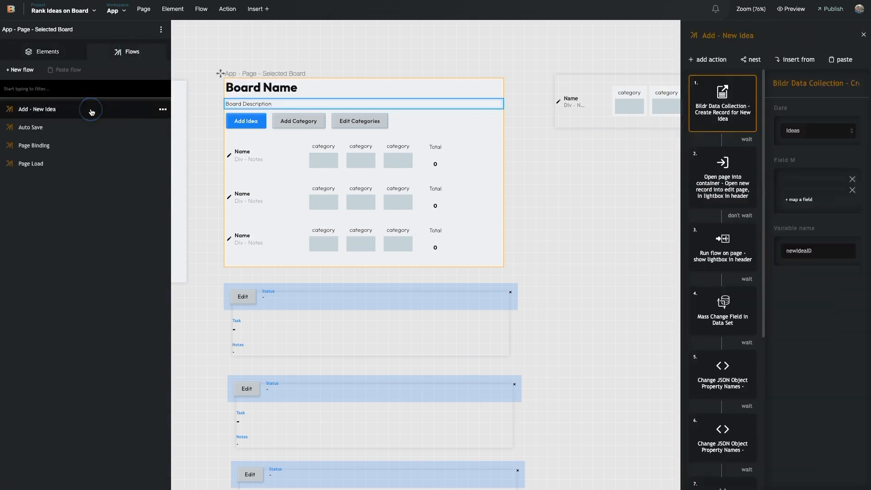
pyautogui.click(162, 109)
pyautogui.click(150, 140)
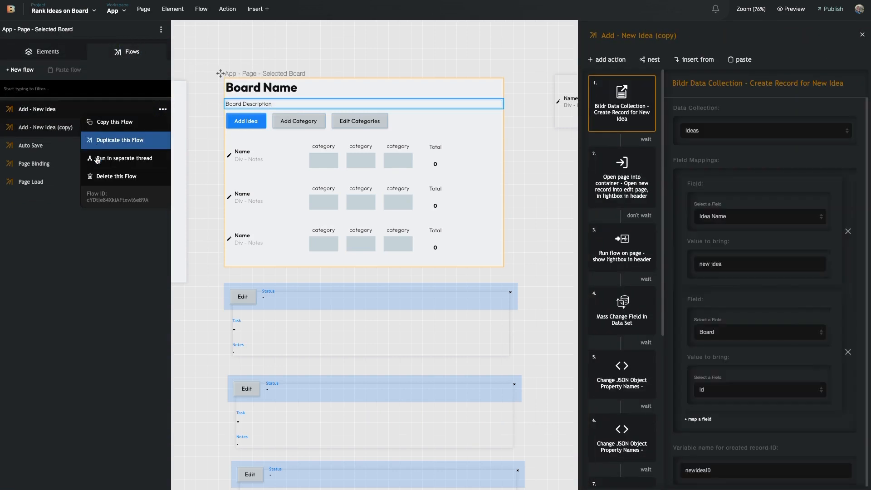
# Rename the duplicated flow as Add - New Category.
pyautogui.moveTo(639, 37); pyautogui.dragTo(741, 38)
pyautogui.press('BackSpace')
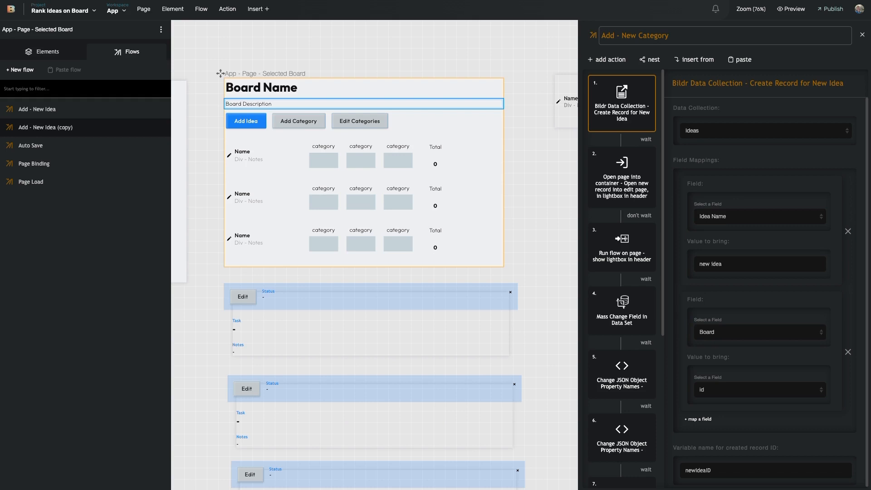
pyautogui.click(708, 45)
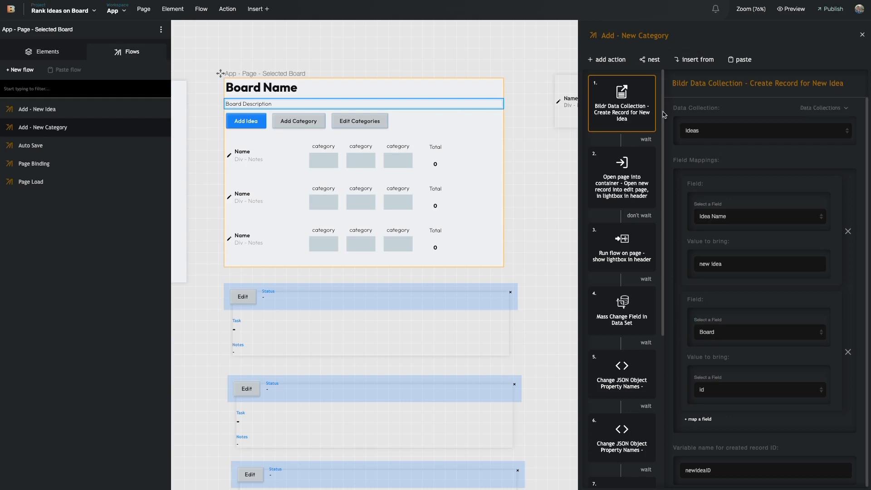
# Set the first action's data collection to Categories and the value for its Idea Name mapping to new category.
pyautogui.click(710, 132)
pyautogui.click(701, 112)
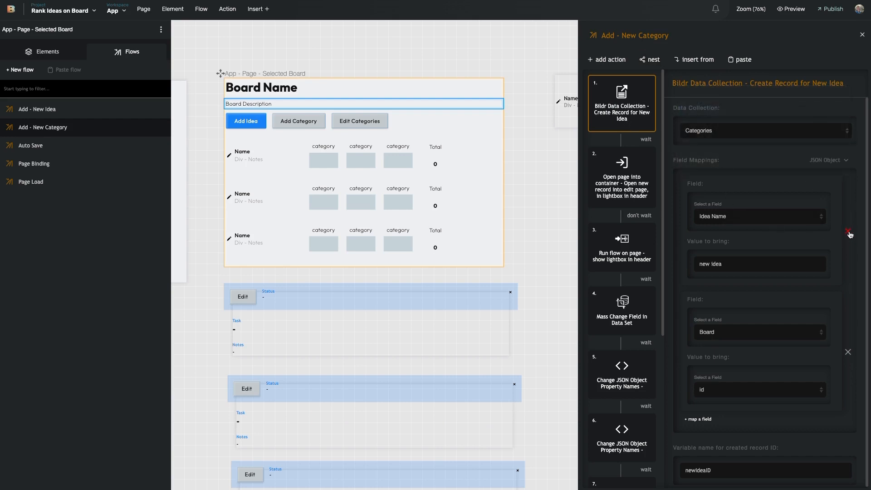
pyautogui.click(702, 264)
pyautogui.doubleClick(702, 265)
pyautogui.press('Right')
pyautogui.doubleClick(713, 264)
pyautogui.write('category')
# Try to switch the first action's field mappings from JSON Object to From Element Value.
pyautogui.click(729, 217)
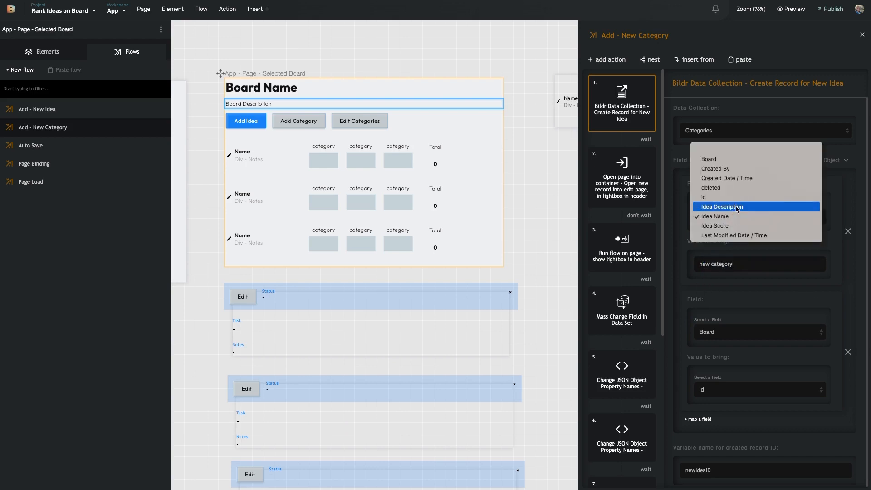
pyautogui.click(726, 217)
pyautogui.click(825, 161)
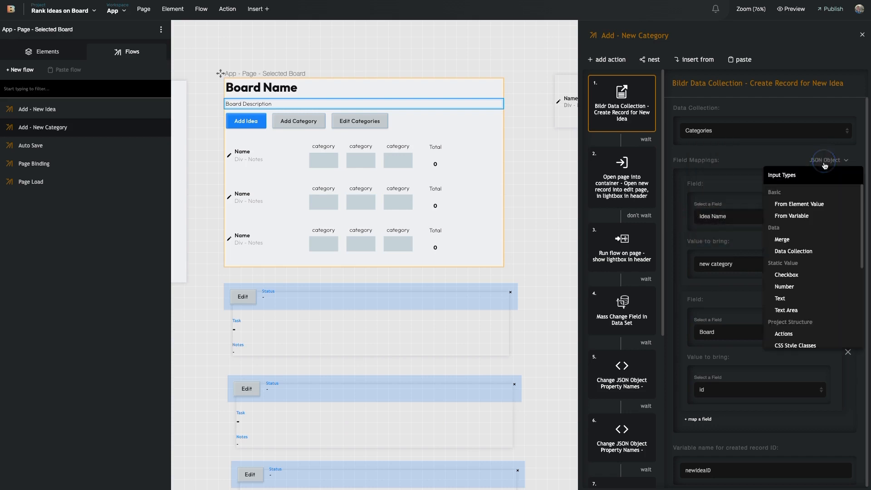
pyautogui.click(806, 206)
pyautogui.click(836, 161)
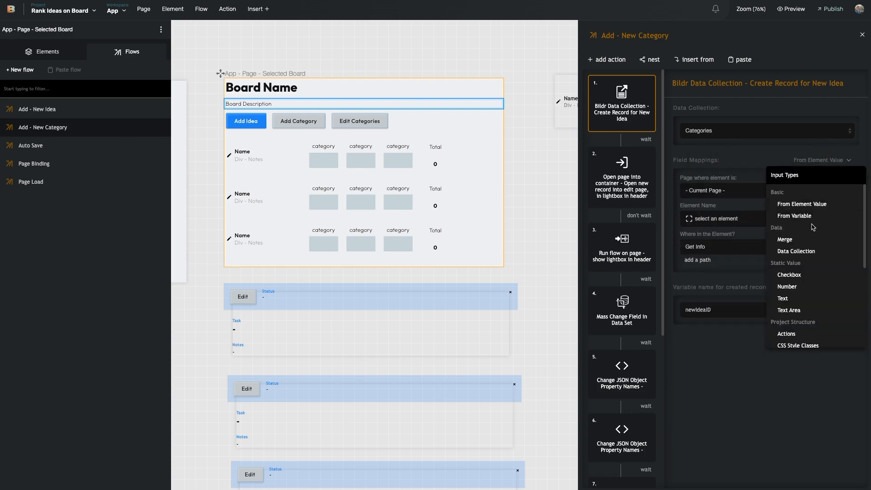
pyautogui.click(749, 131)
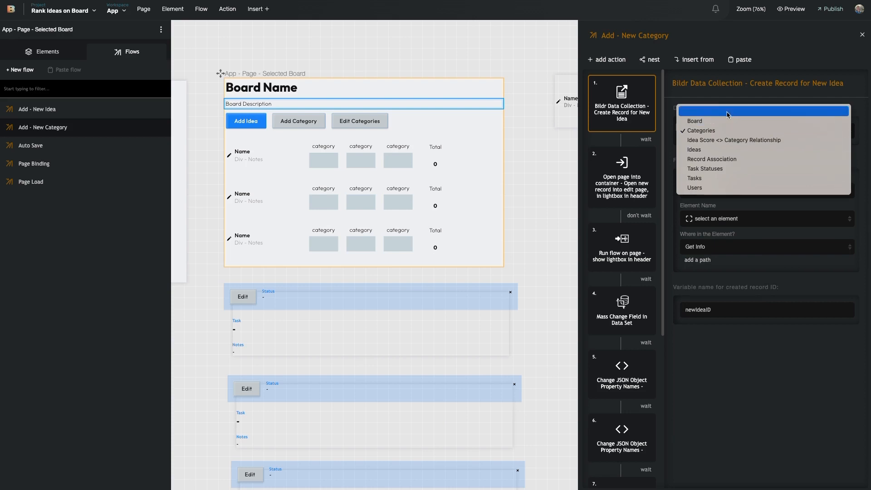
pyautogui.click(668, 118)
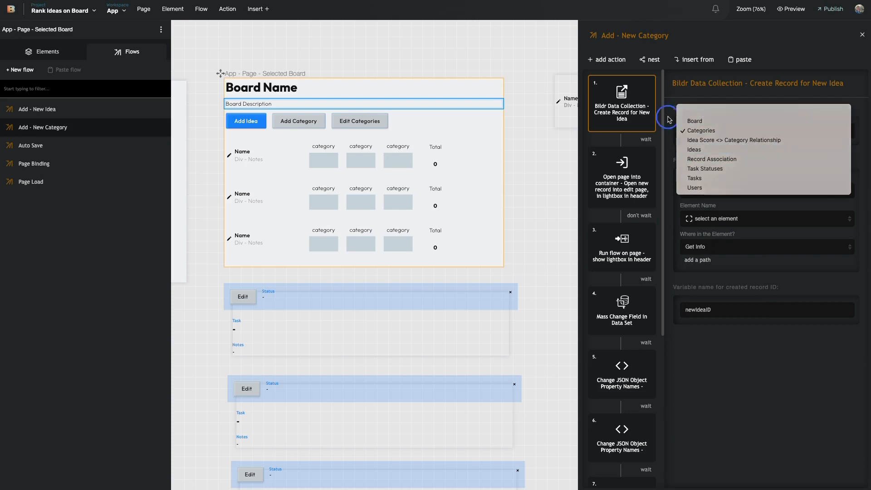
# Delete the Create Record for New Idea action and add a new Bildr Data Collection - Create Record action.
pyautogui.click(645, 83)
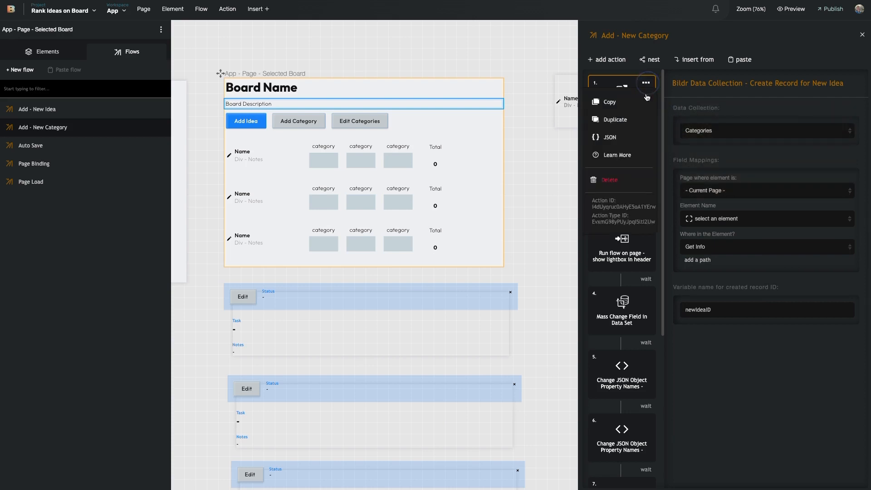
pyautogui.click(631, 179)
pyautogui.click(607, 59)
pyautogui.write('b')
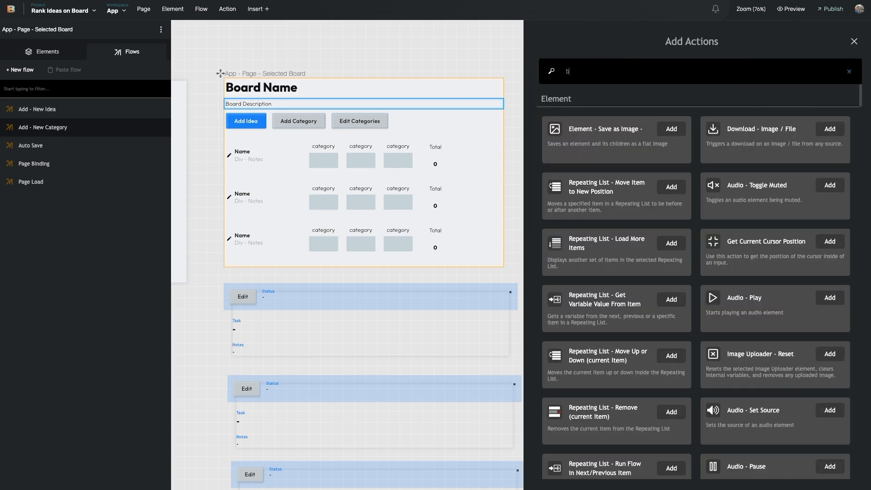
pyautogui.write('ildr create')
pyautogui.click(589, 155)
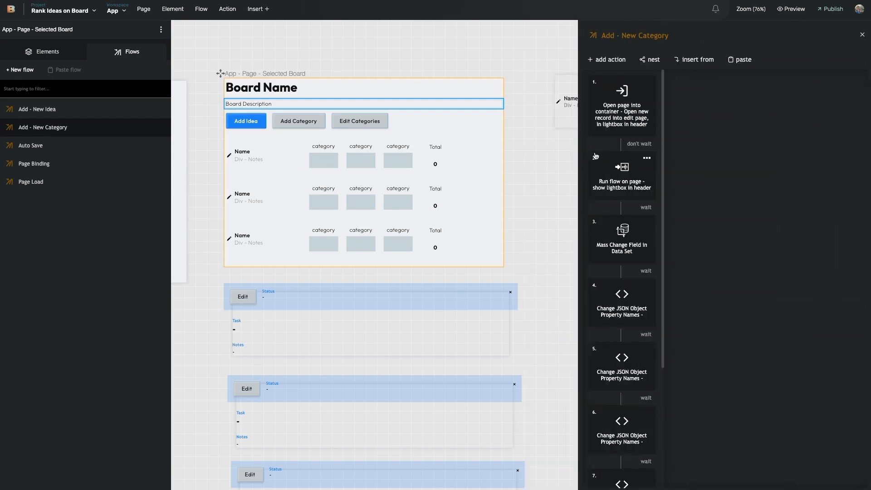
# Move the new Create Record action to the first position in the Add - New Category flow.
pyautogui.moveTo(622, 447); pyautogui.dragTo(620, 90)
pyautogui.scroll(-5, 614, 242)
pyautogui.moveTo(617, 481); pyautogui.dragTo(623, 127)
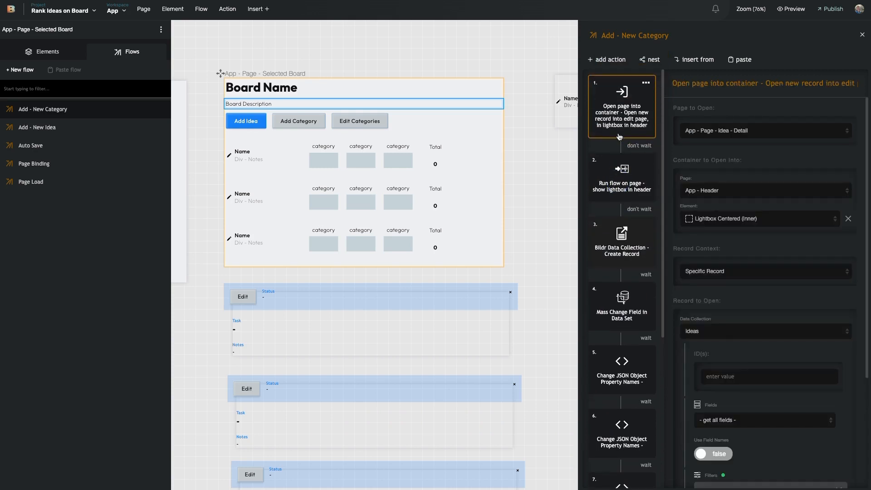
pyautogui.moveTo(622, 227); pyautogui.dragTo(628, 86)
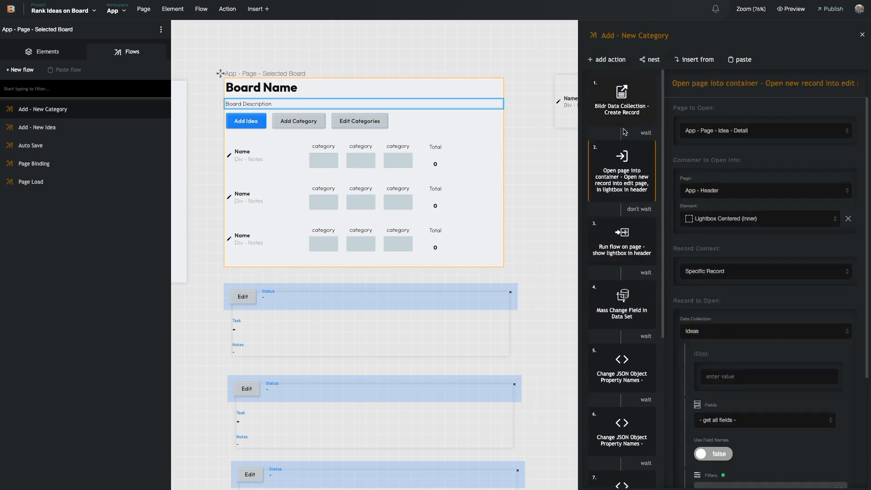
# Set the new Create Record action's data collection to Categories and map Category Name to the text new category.
pyautogui.click(777, 127)
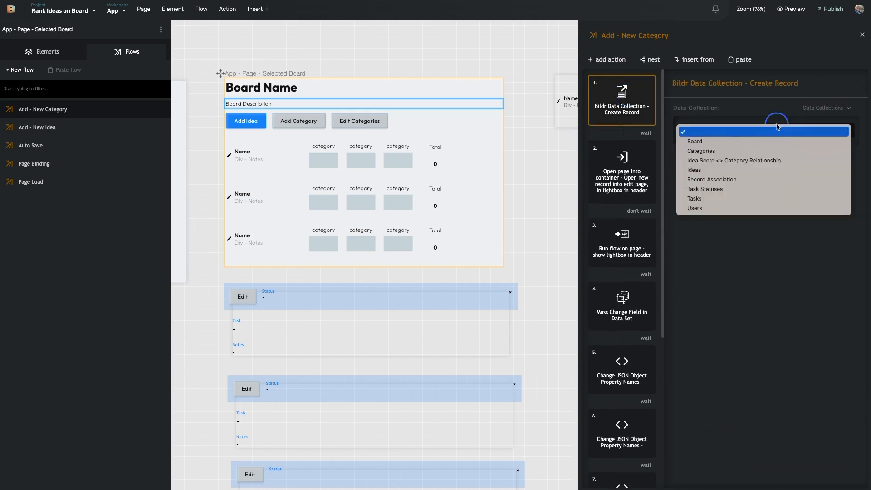
pyautogui.click(764, 157)
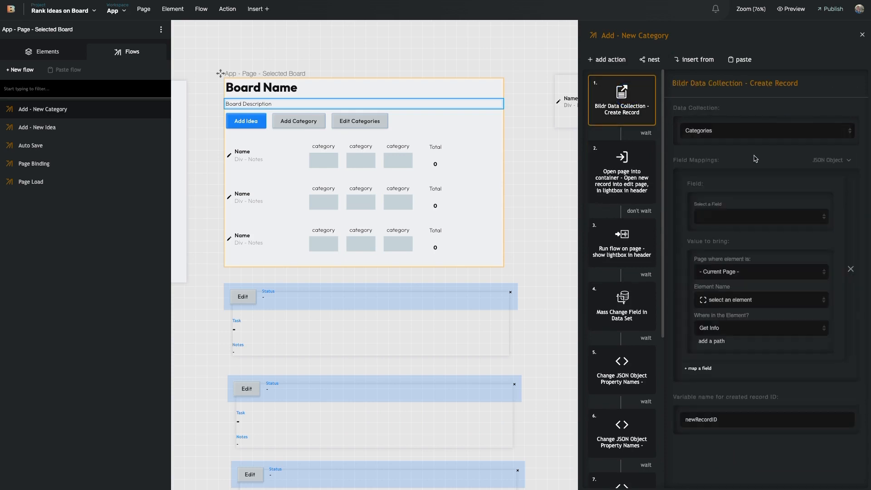
pyautogui.click(749, 217)
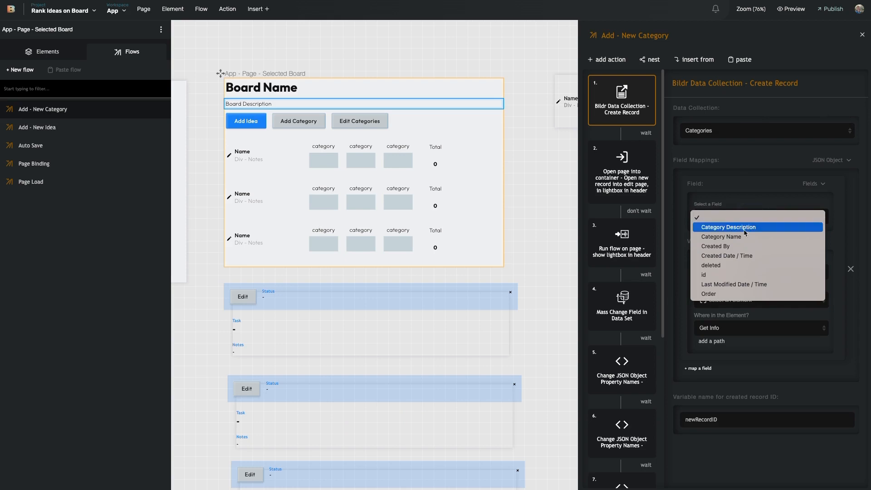
pyautogui.click(750, 237)
pyautogui.click(800, 245)
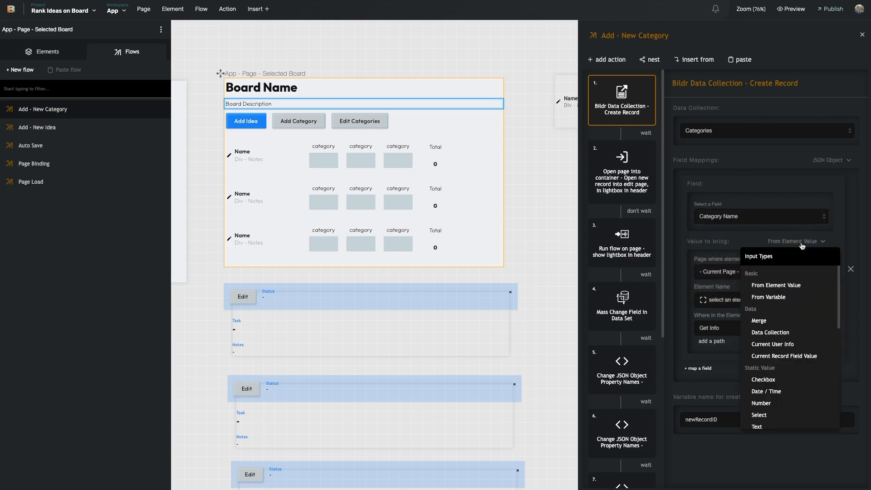
pyautogui.click(772, 427)
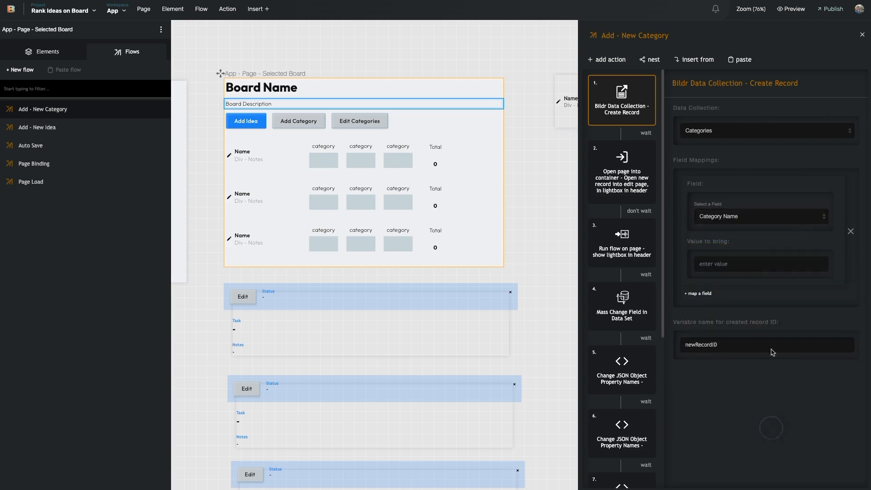
pyautogui.click(764, 264)
pyautogui.write('new ca')
# Add a second field mapping to the Create Record action and select the Order field for it.
pyautogui.click(703, 294)
pyautogui.click(730, 327)
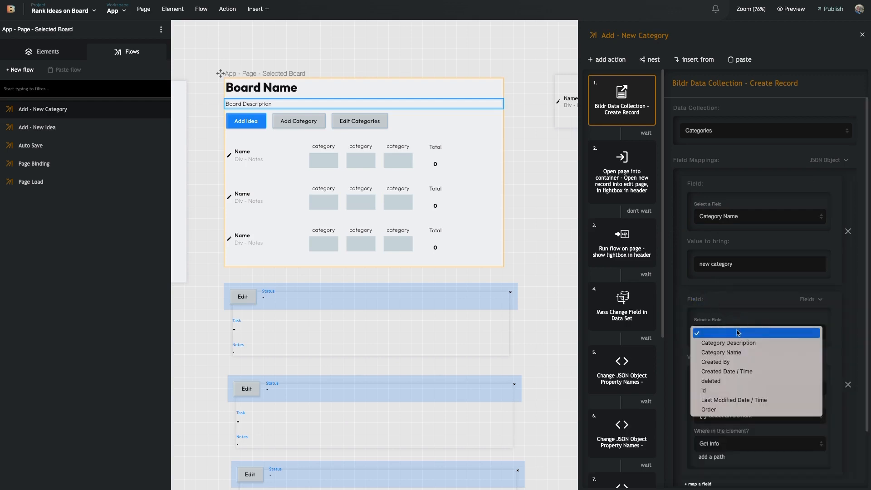
pyautogui.click(695, 303)
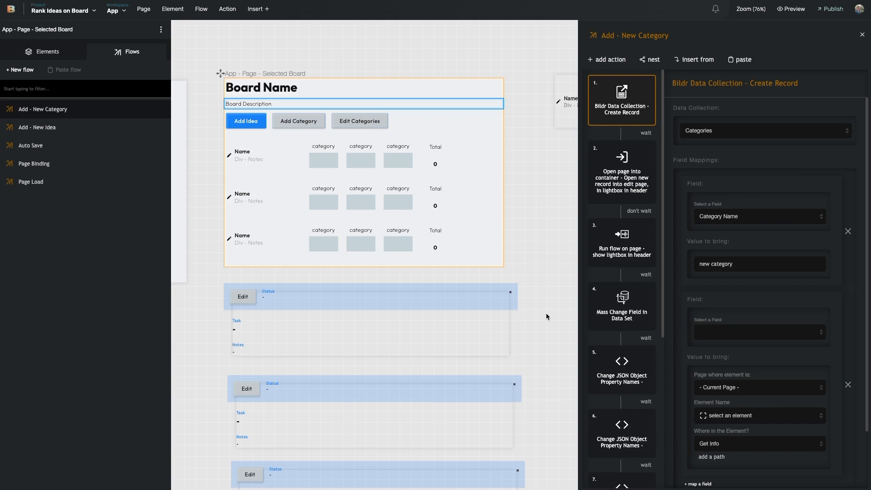
pyautogui.click(743, 333)
pyautogui.click(743, 409)
# Add a Set variable action and move it to the first position in the Add - New Category flow.
pyautogui.moveTo(770, 370)
pyautogui.click(607, 59)
pyautogui.scroll(-10, 624, 106)
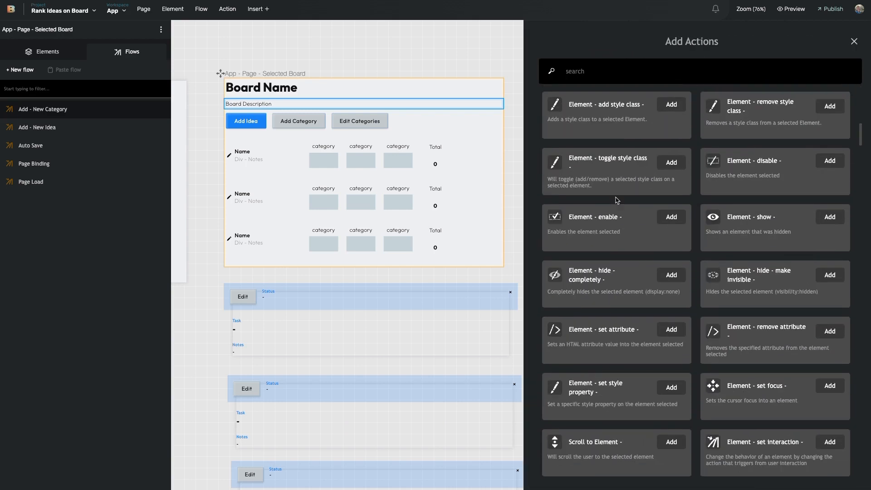
pyautogui.write('se')
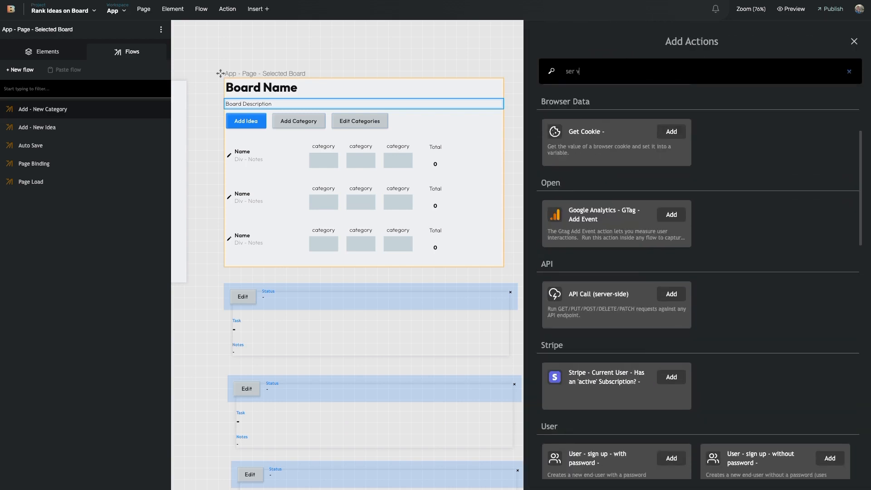
pyautogui.write('tv')
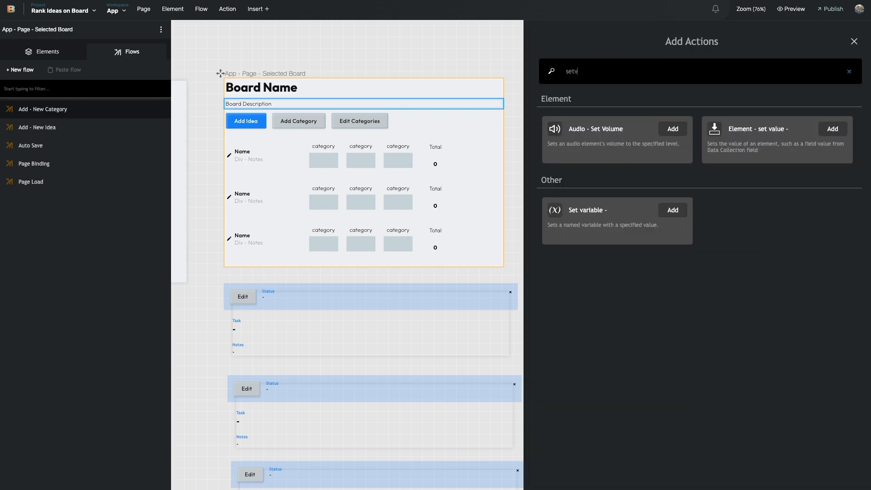
pyautogui.click(673, 209)
pyautogui.moveTo(622, 457); pyautogui.dragTo(624, 89)
pyautogui.click(623, 91)
# Set the Set variable action's target page to Current Page and name the variable numberOfCategories.
pyautogui.click(722, 131)
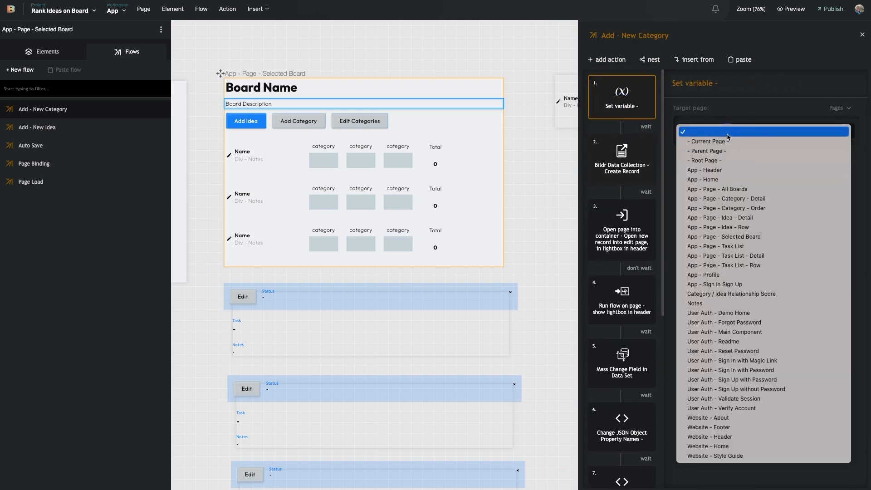
pyautogui.click(709, 142)
pyautogui.click(725, 181)
pyautogui.write('numberOfCategories')
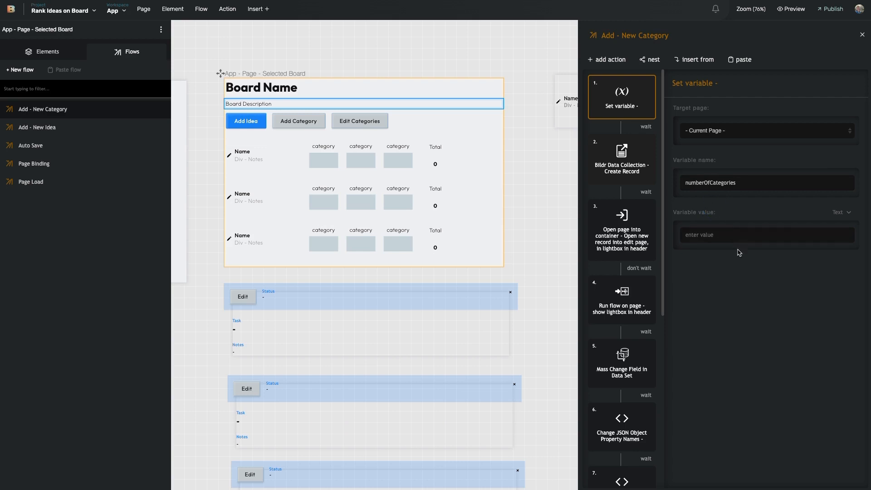
# Source the variable's value from a Data Collection, using the Categories collection and its ID field.
pyautogui.click(843, 214)
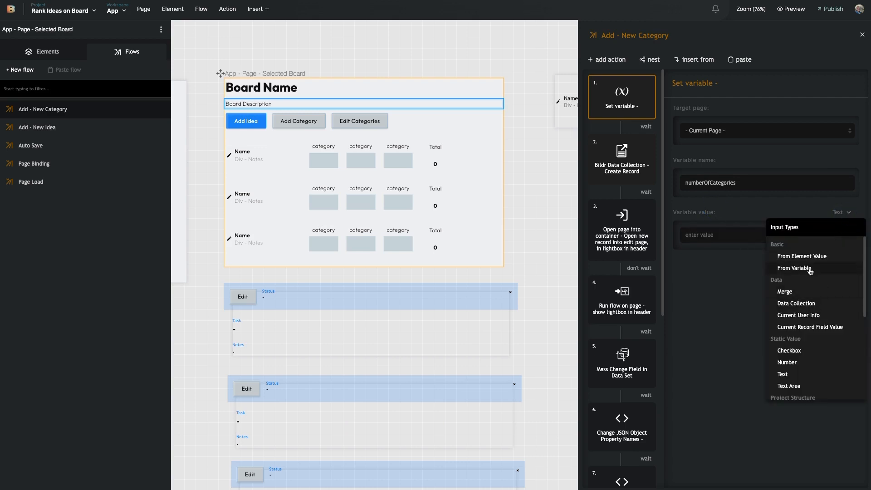
pyautogui.click(814, 307)
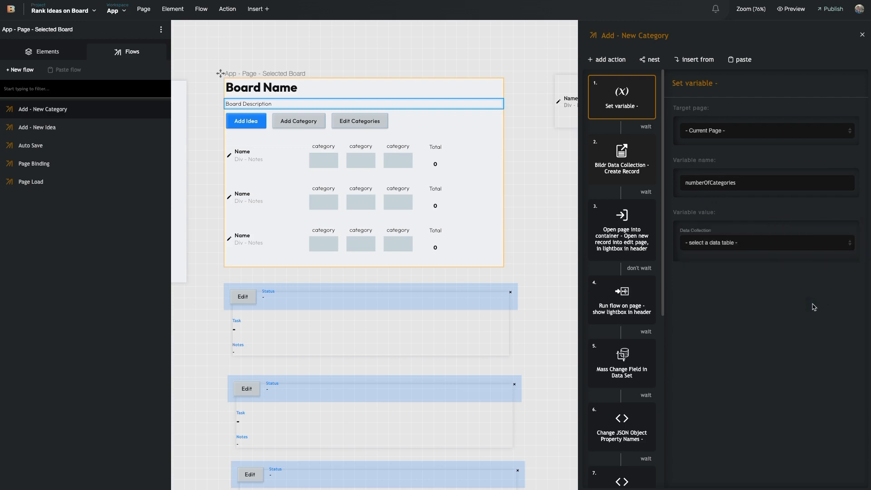
pyautogui.click(751, 245)
pyautogui.click(749, 264)
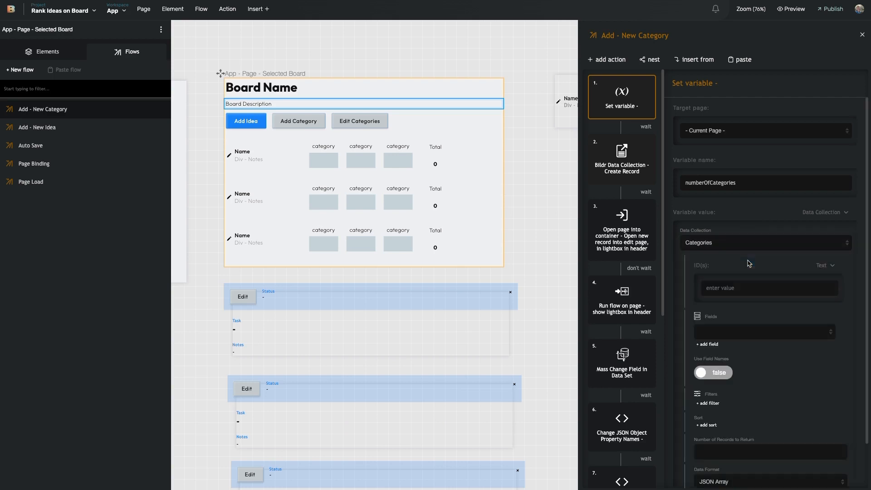
pyautogui.click(738, 331)
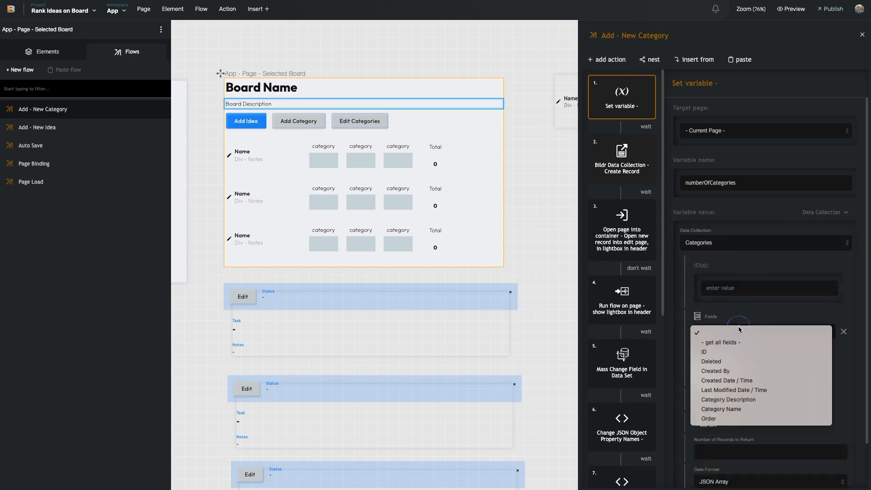
pyautogui.click(740, 352)
pyautogui.scroll(-1, 744, 329)
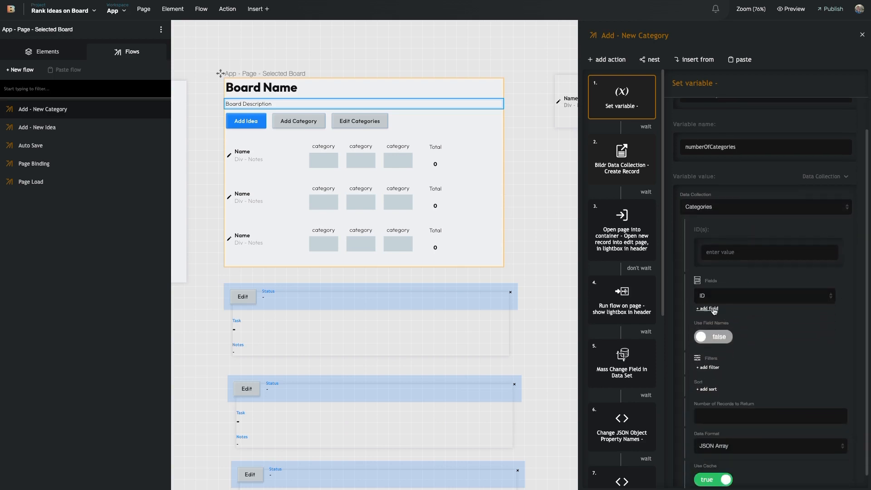
pyautogui.scroll(-1, 712, 338)
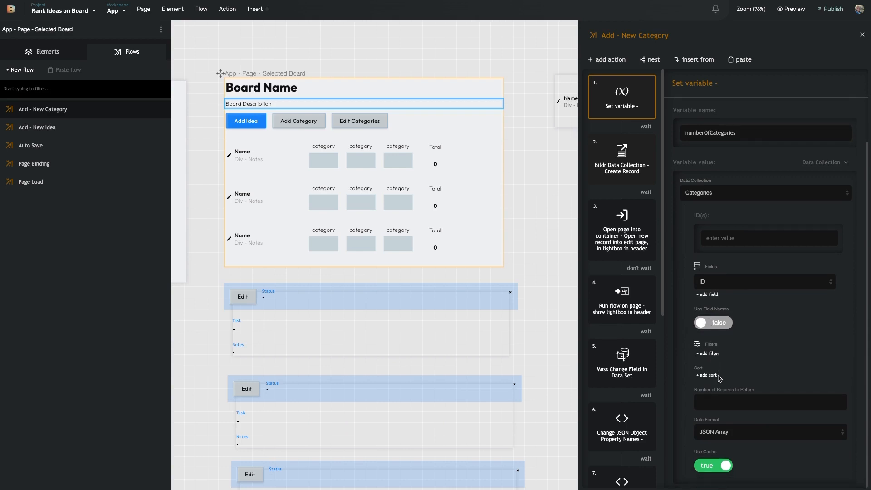
pyautogui.moveTo(713, 292)
pyautogui.click(707, 353)
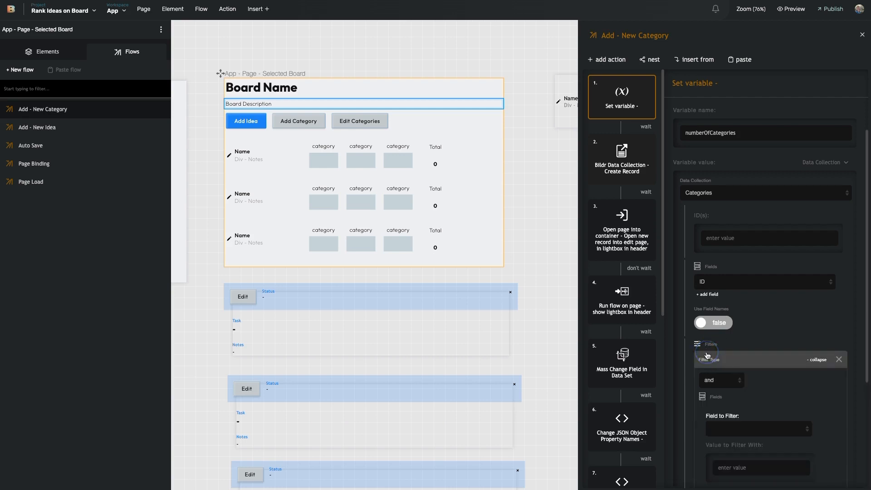
pyautogui.scroll(-3, 738, 388)
pyautogui.click(767, 323)
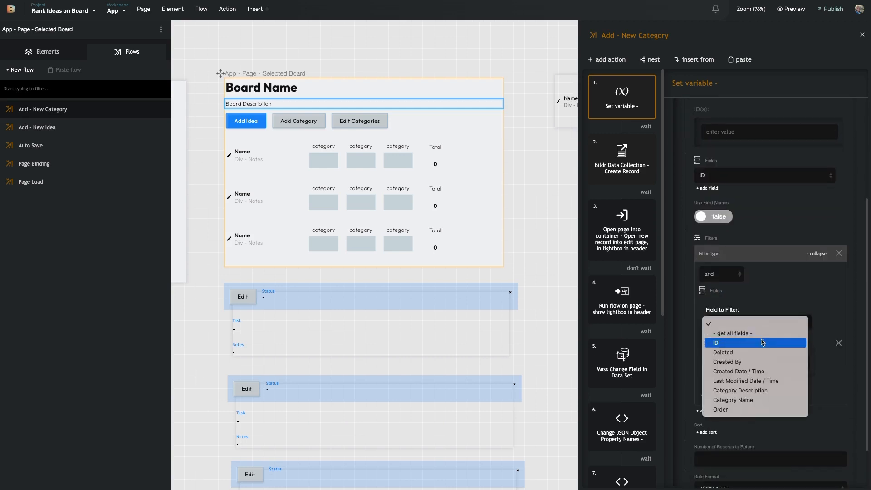
pyautogui.click(709, 320)
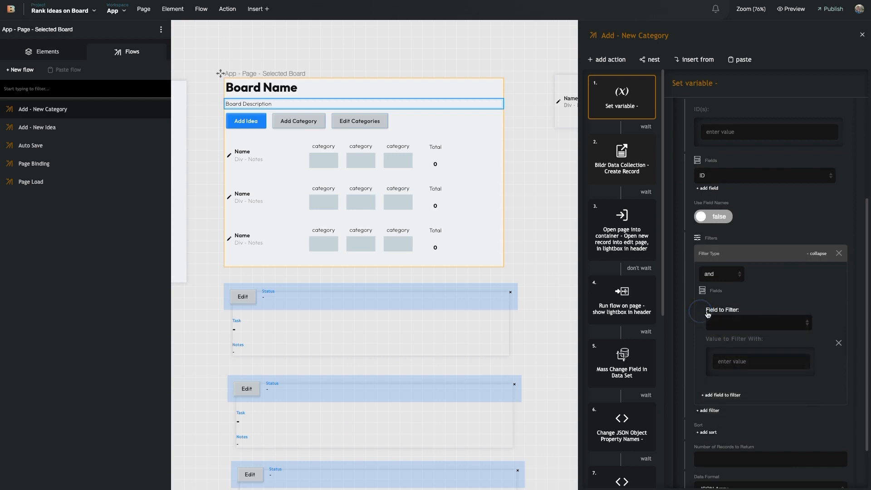
pyautogui.click(838, 343)
pyautogui.click(839, 290)
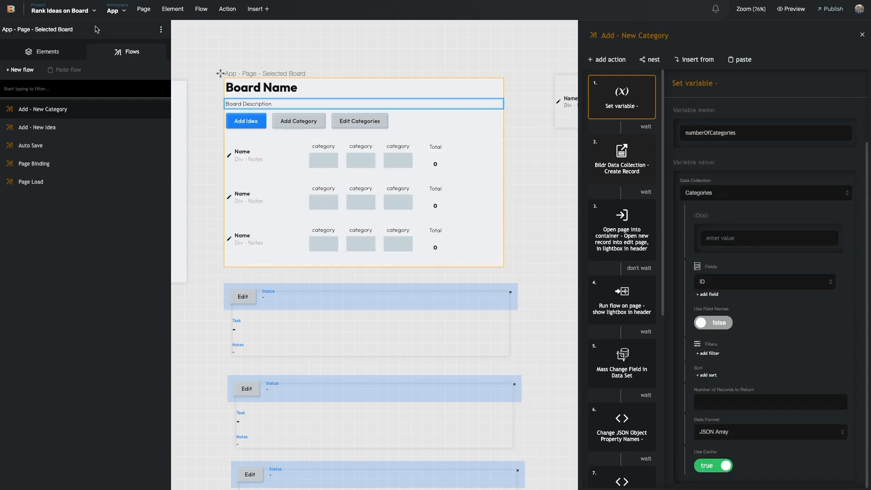
# Check the user access restrictions in the Categories collection's settings and return to the flow.
pyautogui.click(59, 10)
pyautogui.click(76, 44)
pyautogui.click(66, 74)
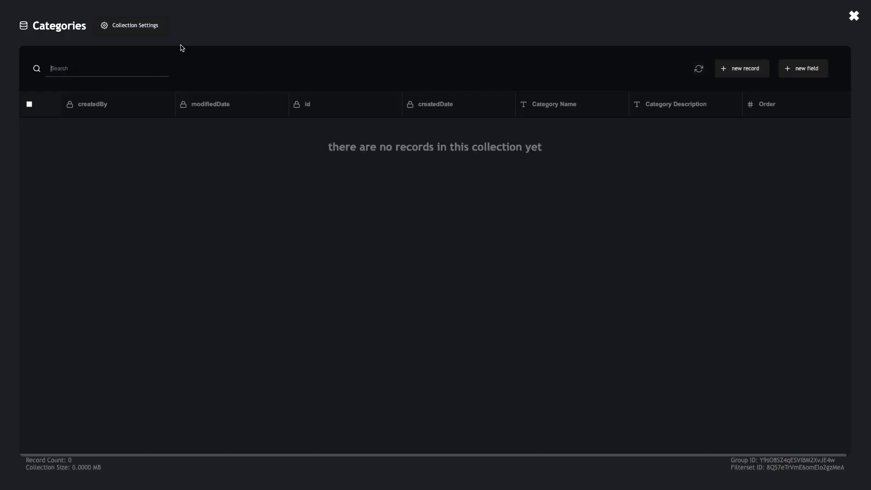
pyautogui.click(136, 25)
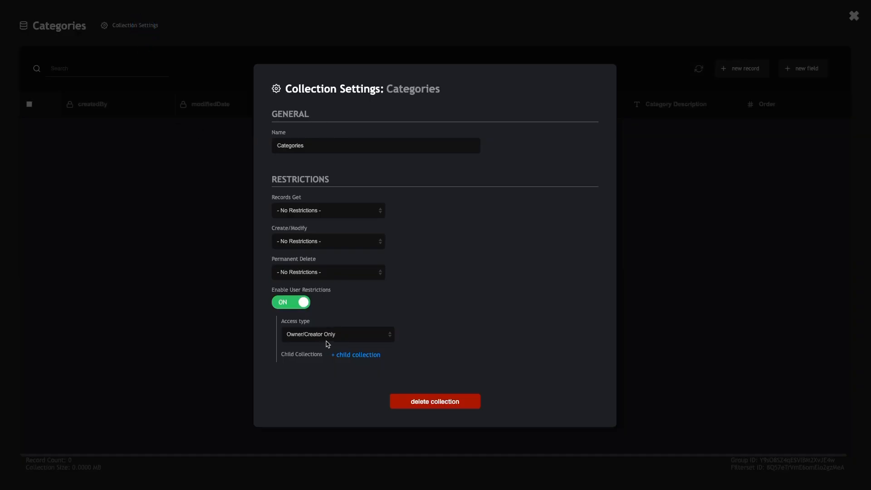
pyautogui.click(680, 89)
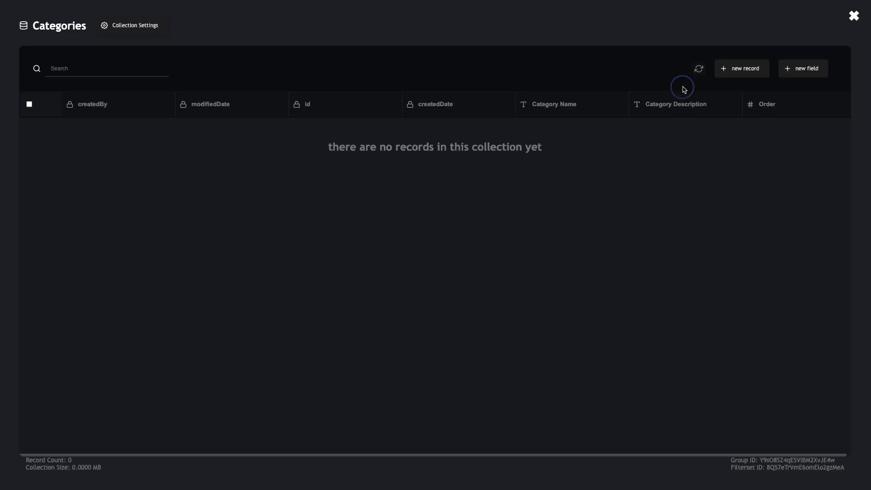
pyautogui.click(853, 17)
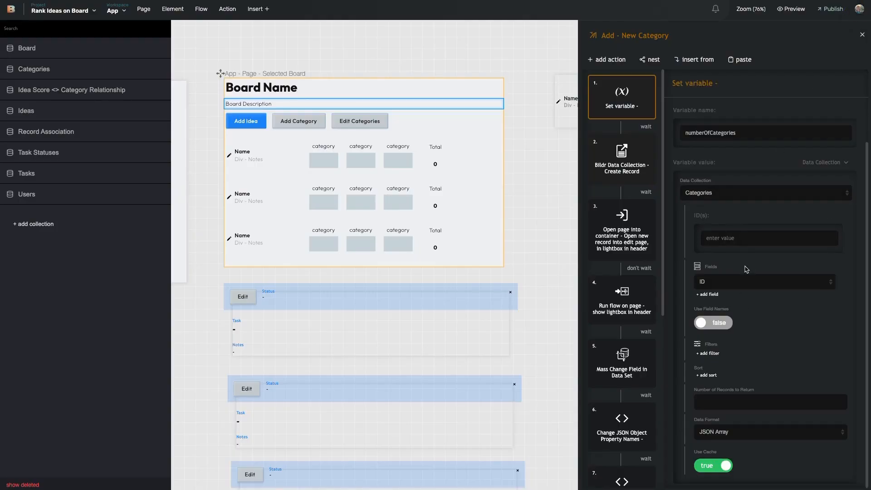
# Copy the variable name numberOfCategories from the Set variable action.
pyautogui.scroll(1, 747, 270)
pyautogui.doubleClick(735, 184)
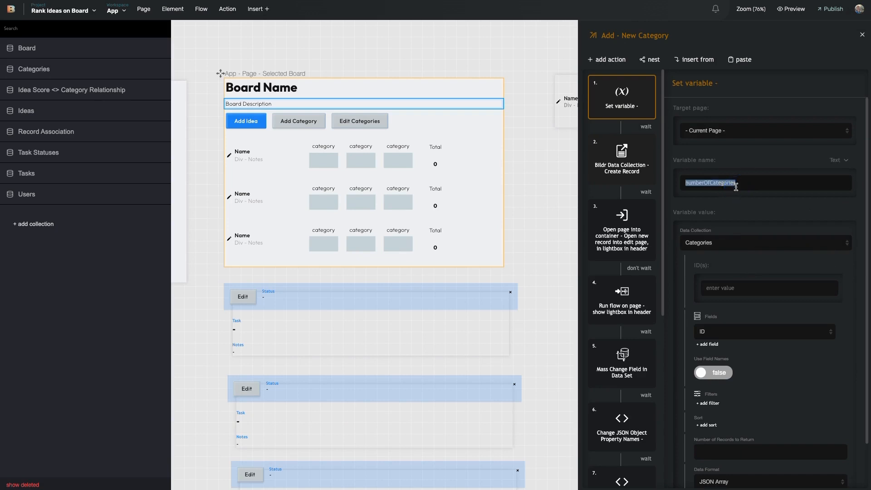
pyautogui.scroll(-1, 719, 222)
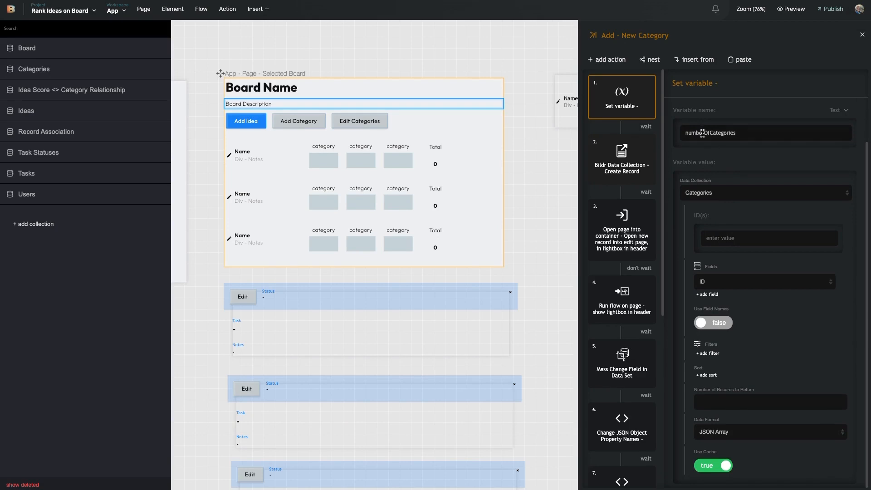
pyautogui.scroll(1, 763, 256)
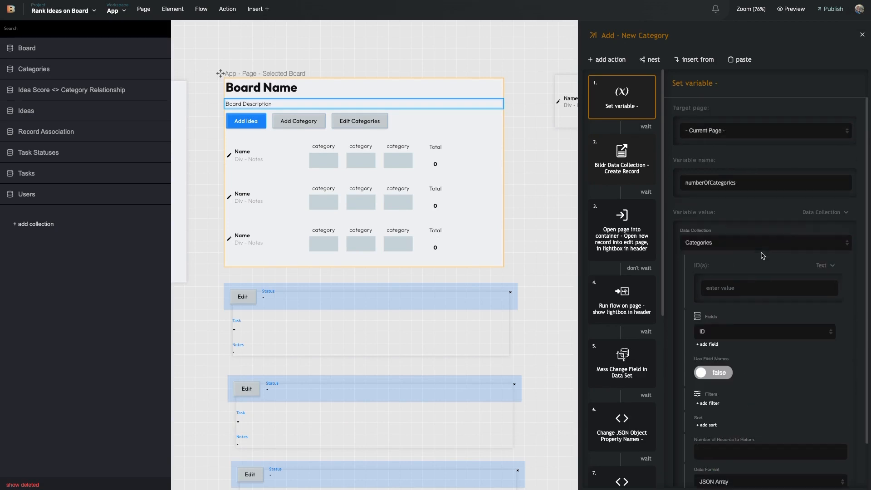
pyautogui.doubleClick(730, 182)
pyautogui.hotkey('ctrl', 'c')
# Switch the Create Record action's Order value to Math and enter the expression [numberOfCategories] +1.
pyautogui.click(623, 162)
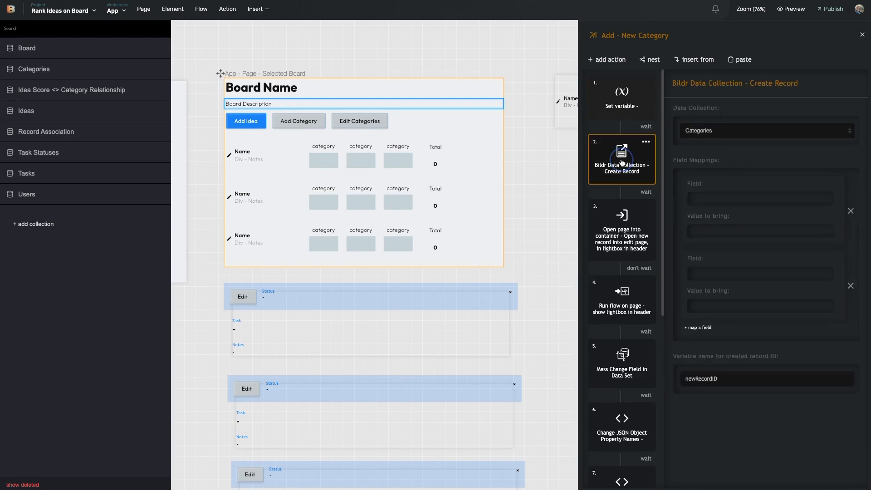
pyautogui.scroll(-2, 721, 262)
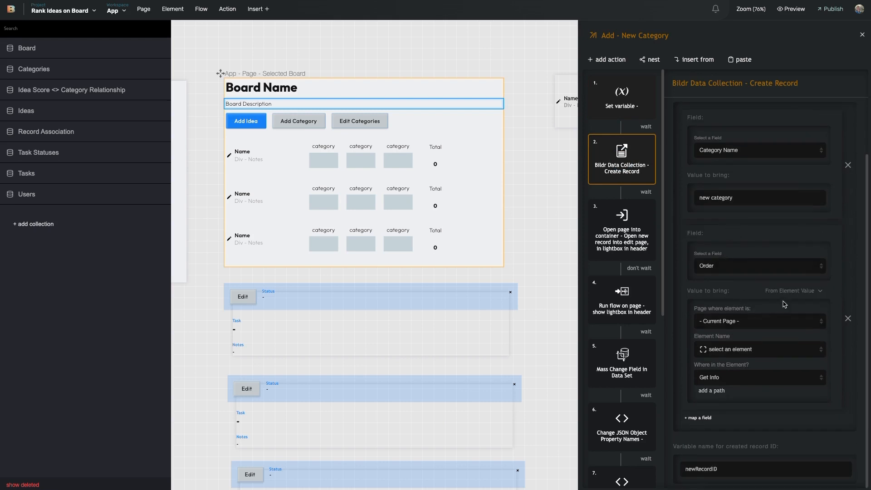
pyautogui.click(806, 292)
pyautogui.scroll(-5, 793, 357)
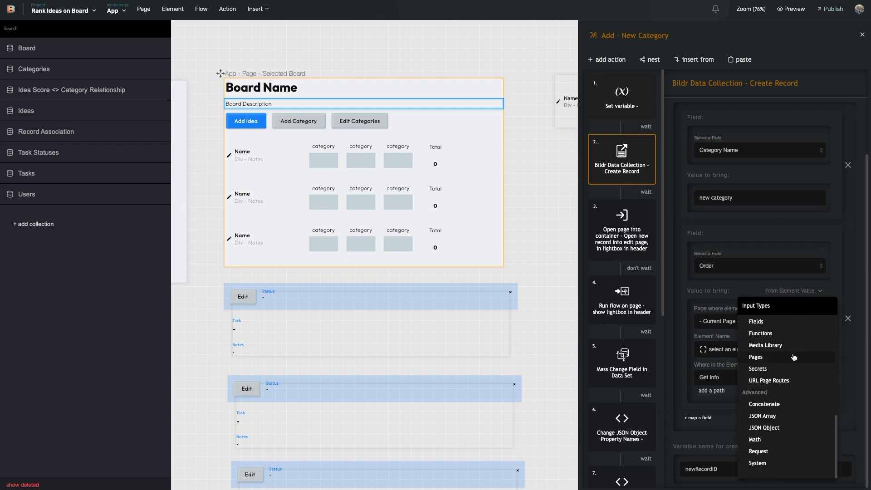
pyautogui.click(782, 440)
pyautogui.click(736, 383)
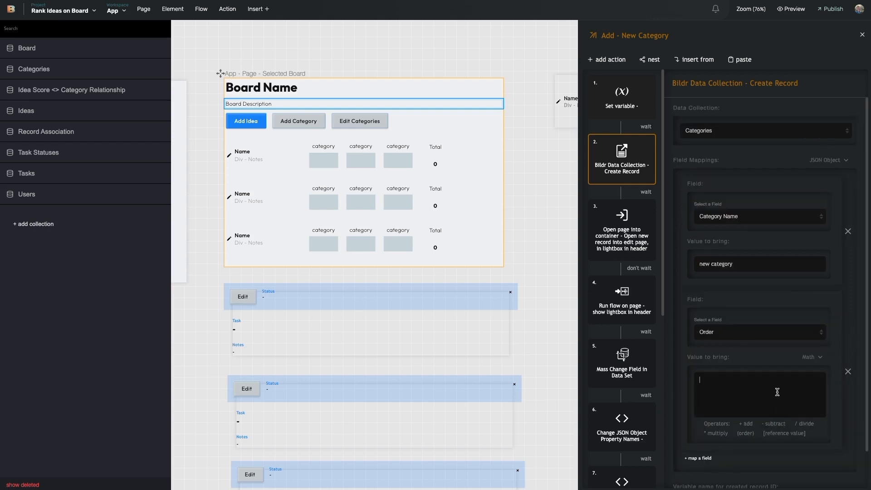
pyautogui.write('[')
pyautogui.click(777, 429)
pyautogui.hotkey('ctrl', 'v')
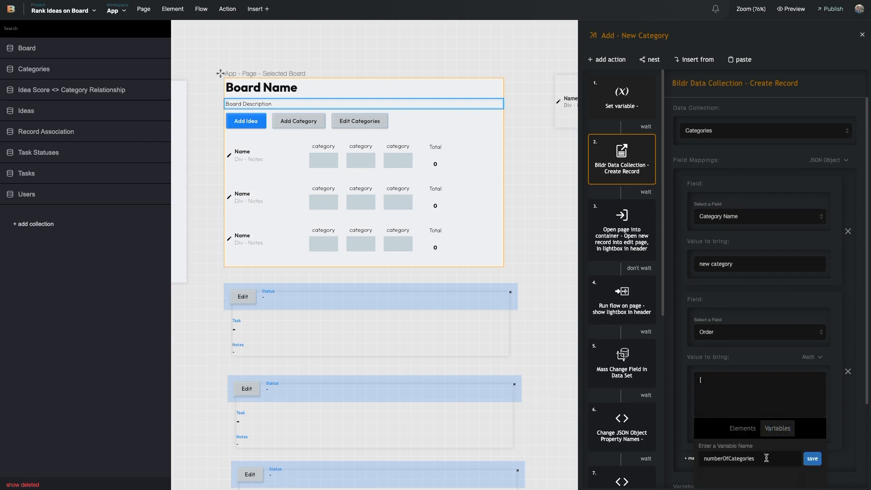
pyautogui.click(813, 458)
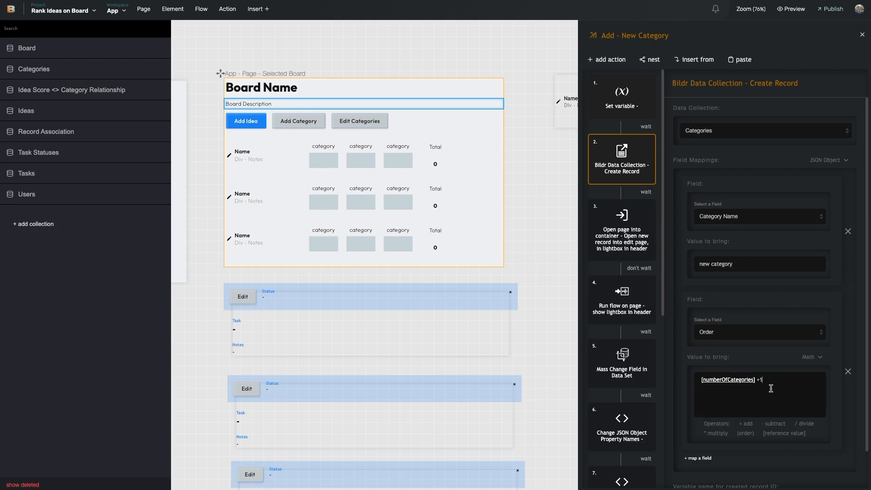
# Duplicate the Set variable action and move the copy to the second position in the flow.
pyautogui.scroll(-1, 702, 373)
pyautogui.scroll(-6, 640, 454)
pyautogui.scroll(6, 636, 408)
pyautogui.click(627, 114)
pyautogui.click(647, 83)
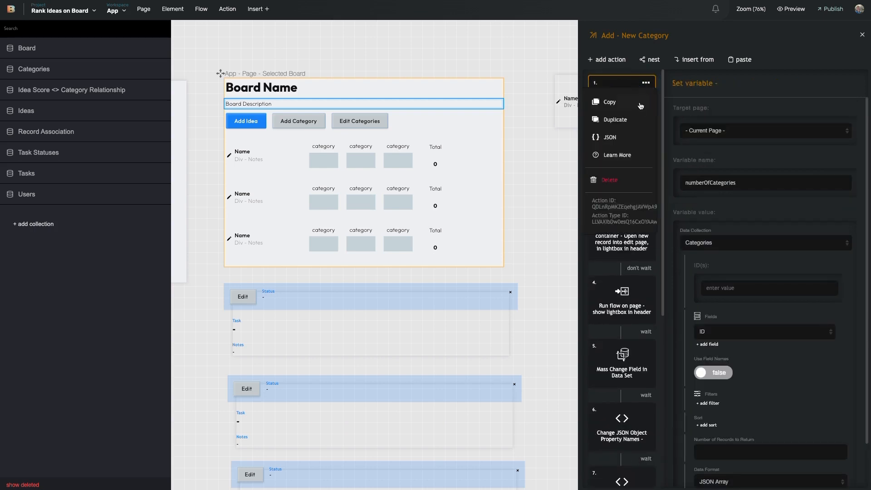
pyautogui.click(627, 117)
pyautogui.scroll(-6, 628, 195)
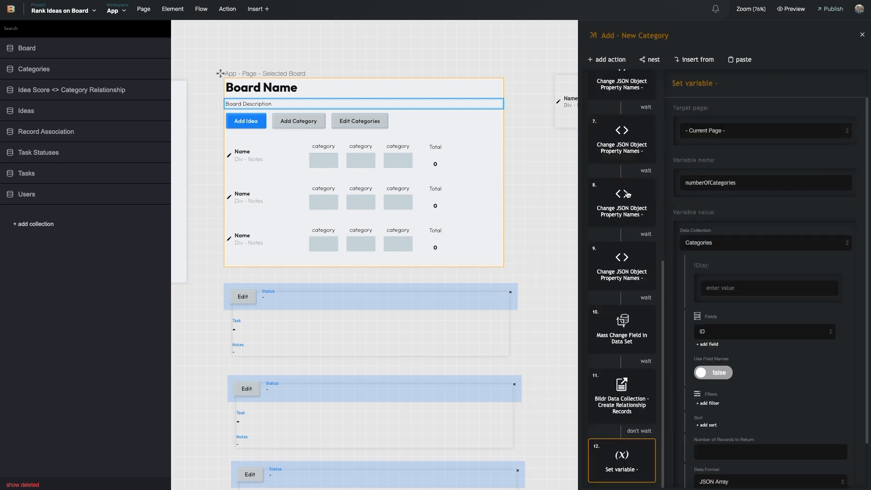
pyautogui.moveTo(622, 453); pyautogui.dragTo(626, 113)
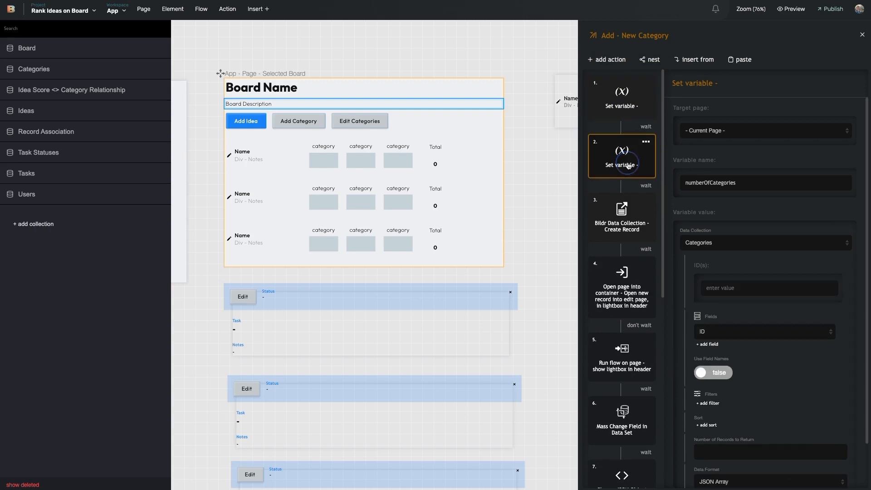
# Label the first Set variable action "get categories array" and select the second Set variable action.
pyautogui.click(727, 90)
pyautogui.click(639, 96)
pyautogui.click(747, 86)
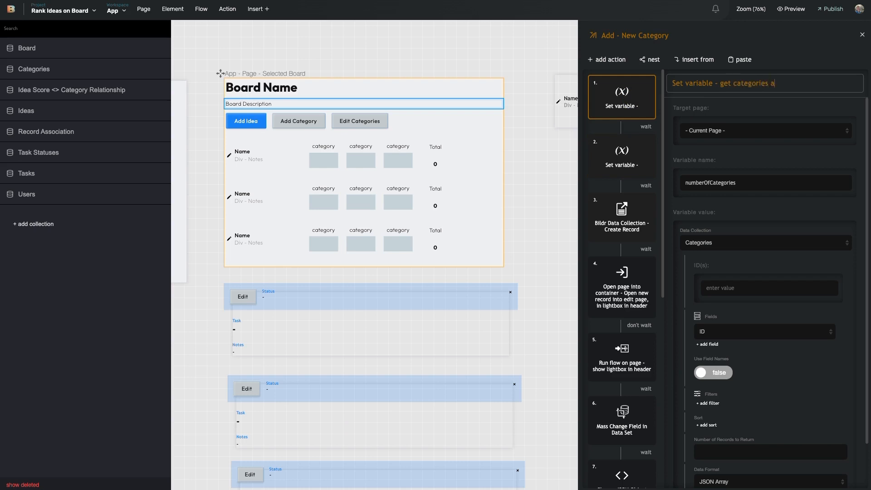
pyautogui.doubleClick(702, 186)
pyautogui.click(628, 164)
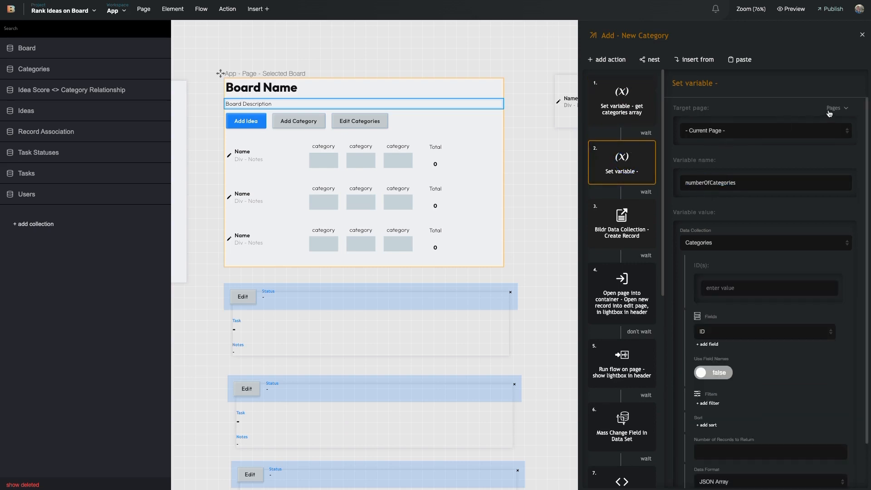
# Switch the second Set variable action's value to From Variable, using numberOfCategories on the current page.
pyautogui.doubleClick(732, 185)
pyautogui.click(717, 198)
pyautogui.click(825, 213)
pyautogui.click(823, 268)
pyautogui.click(712, 272)
pyautogui.click(689, 291)
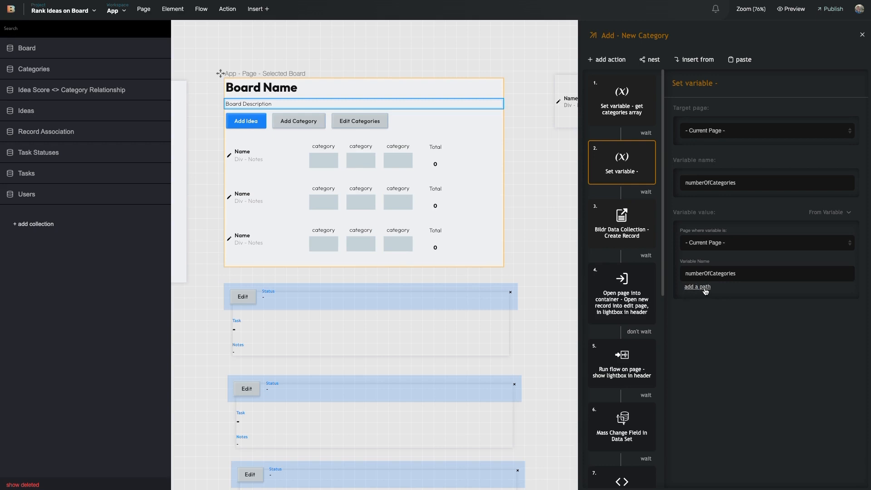
# Add the path length() to the numberOfCategories variable value so it returns the array's count.
pyautogui.click(695, 287)
pyautogui.write('len')
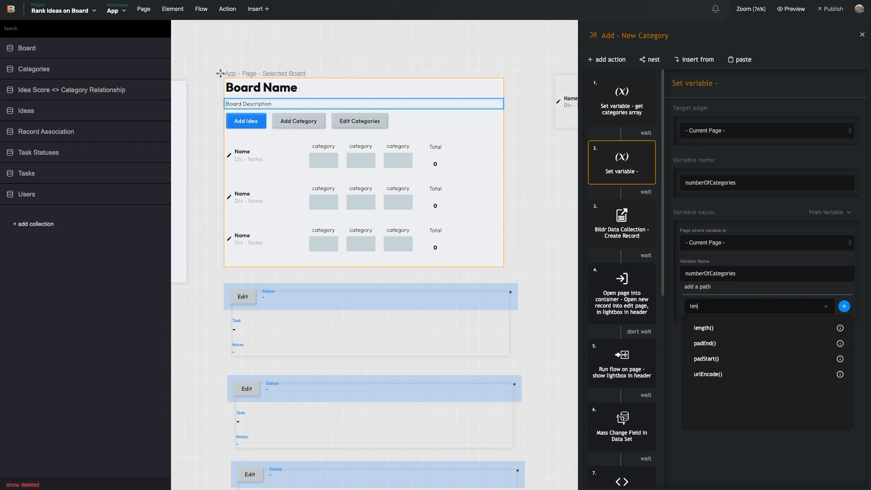
pyautogui.click(716, 330)
pyautogui.click(704, 308)
pyautogui.click(705, 328)
pyautogui.click(703, 308)
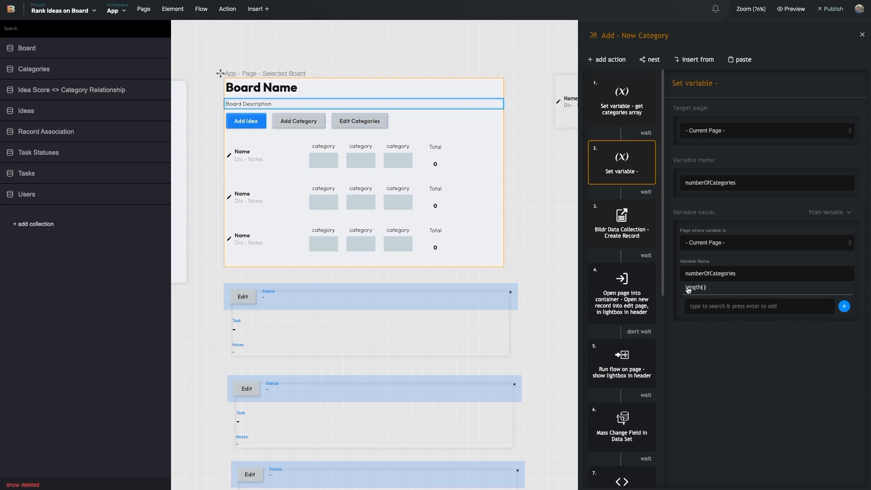
pyautogui.click(626, 229)
pyautogui.scroll(-1, 785, 334)
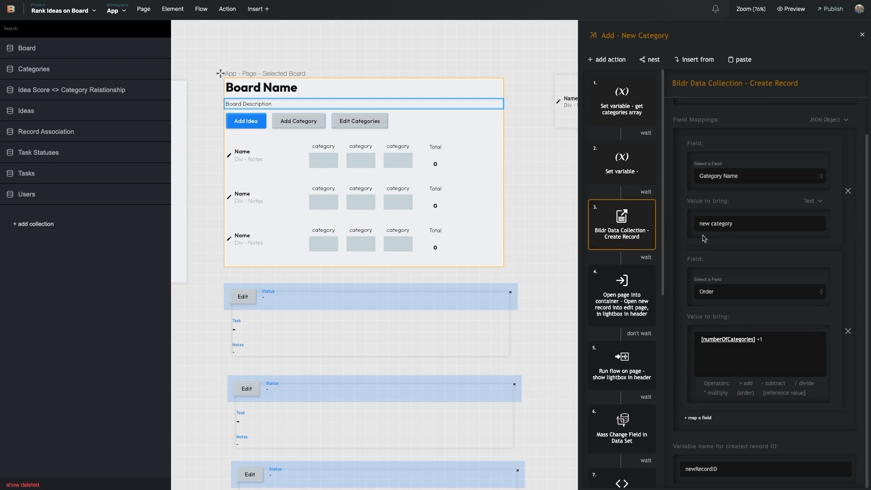
pyautogui.click(698, 418)
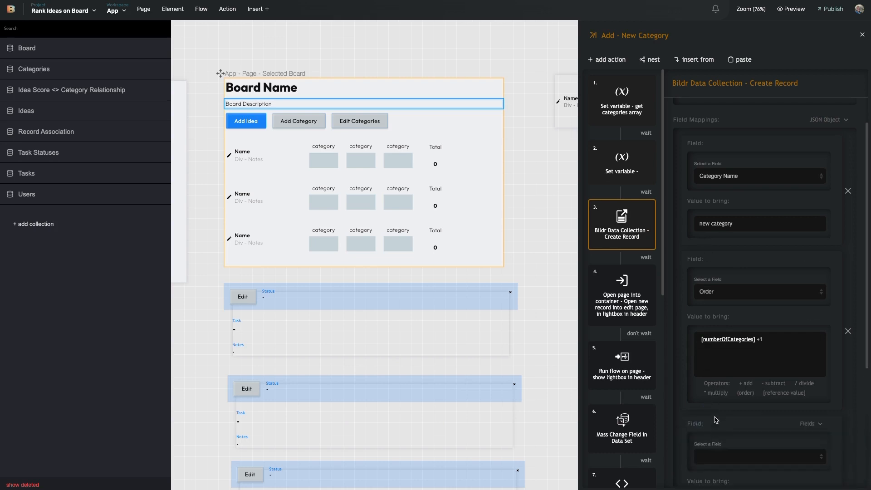
pyautogui.click(762, 343)
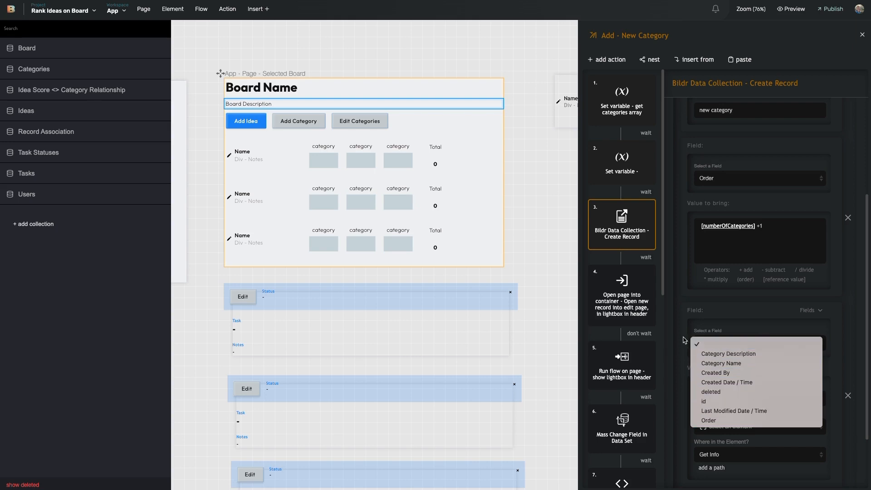
pyautogui.click(749, 358)
pyautogui.click(848, 395)
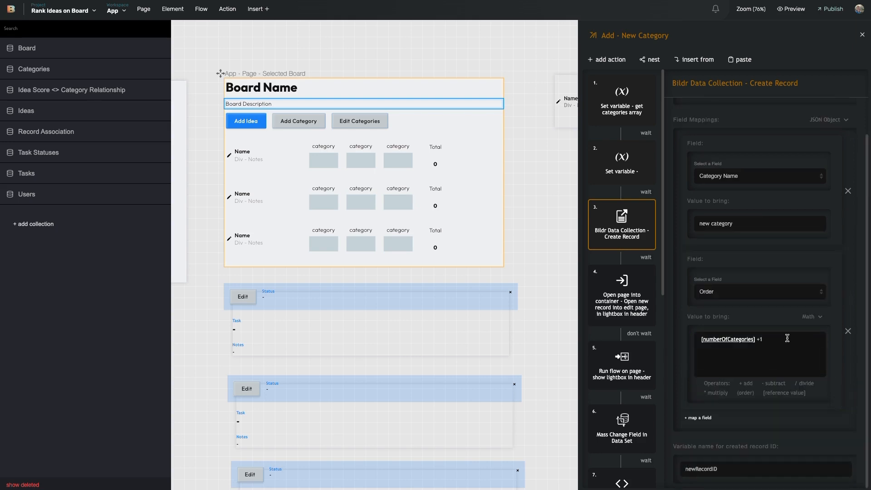
# Rename the Create Record action's created record ID variable to newCategoryID and copy that name.
pyautogui.click(712, 469)
pyautogui.doubleClick(716, 469)
pyautogui.press('super+c')
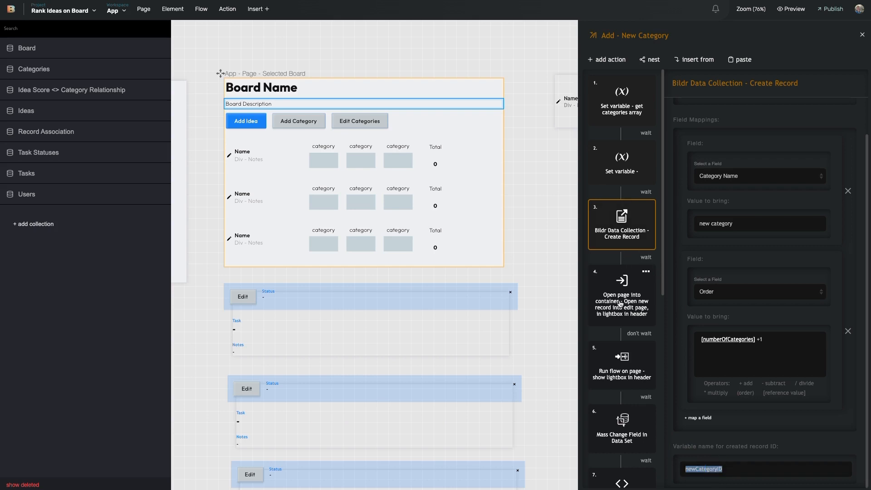
# Set the Open page into container action's page to open to App - Page - Category - Detail.
pyautogui.scroll(-3, 620, 304)
pyautogui.scroll(1, 622, 190)
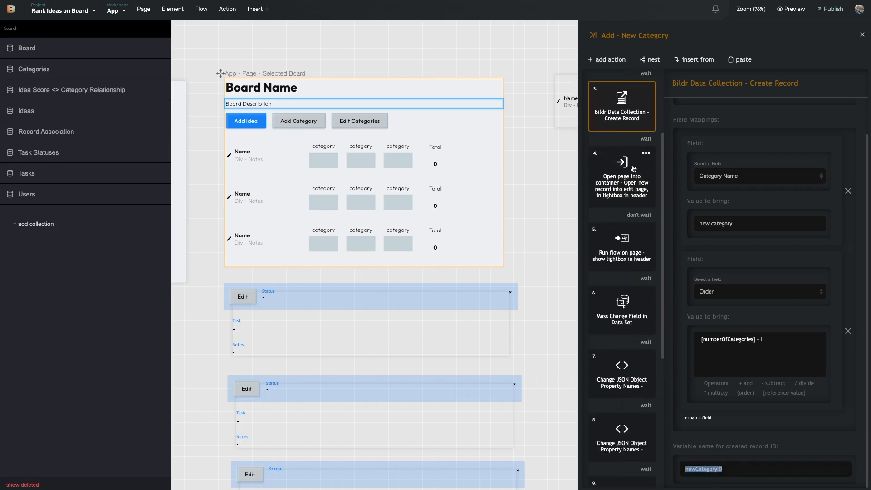
pyautogui.click(623, 172)
pyautogui.click(762, 132)
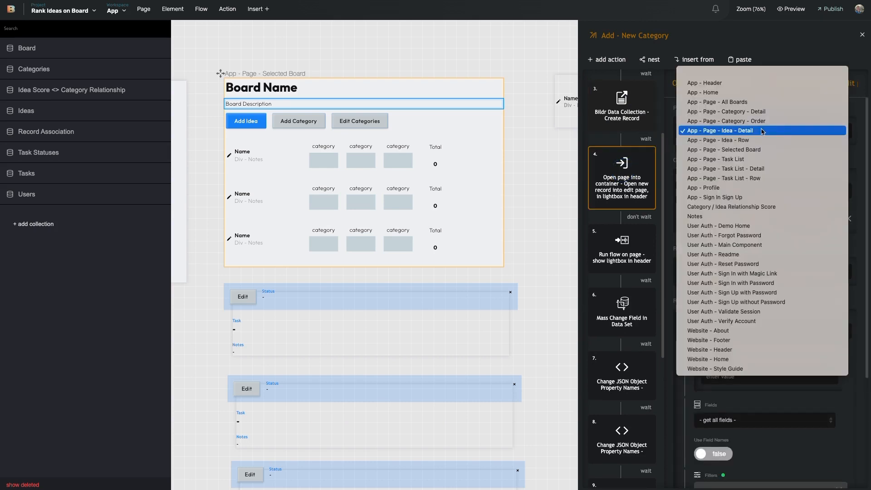
pyautogui.click(745, 112)
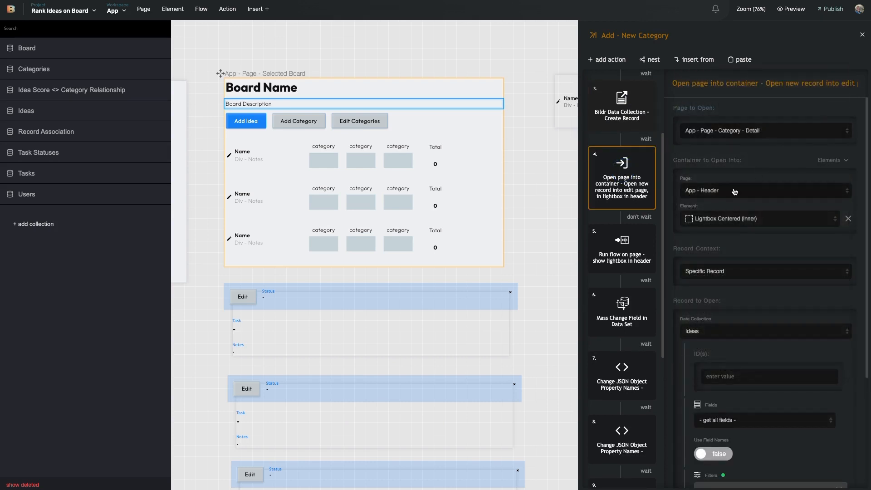
# Set the data collection of the action's record to open to Categories.
pyautogui.scroll(-2, 716, 220)
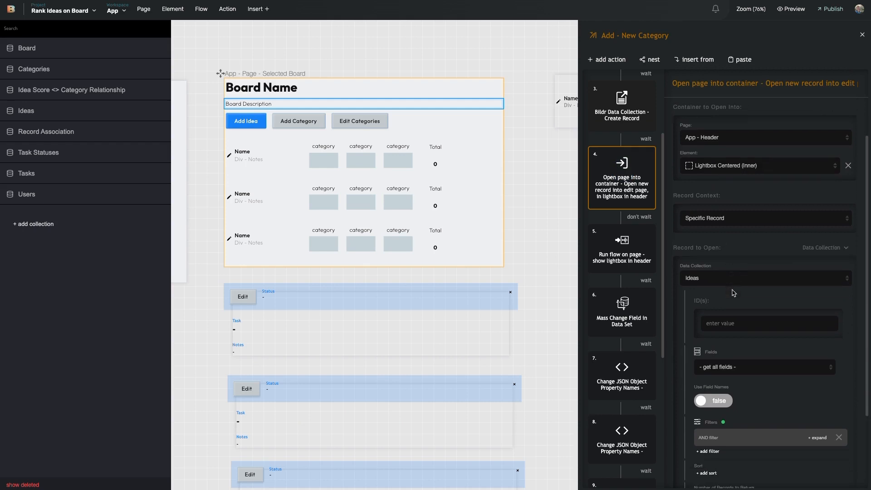
pyautogui.scroll(-1, 734, 293)
pyautogui.click(823, 212)
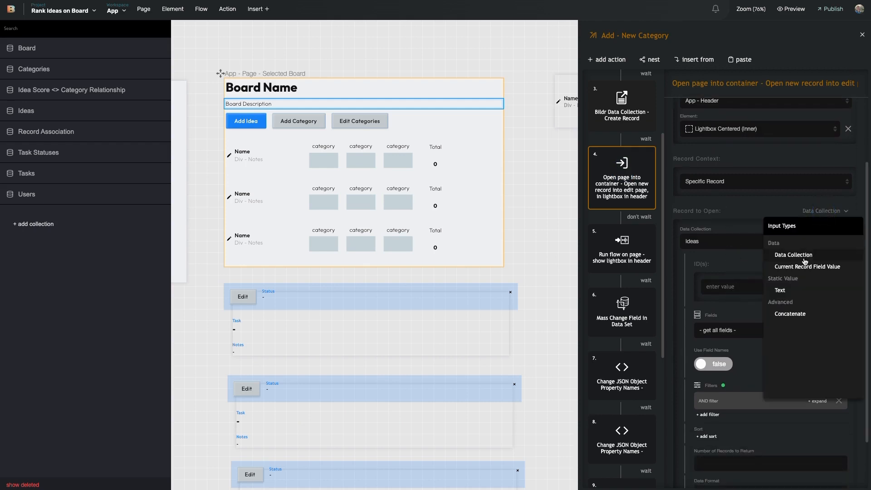
pyautogui.click(806, 258)
pyautogui.click(756, 243)
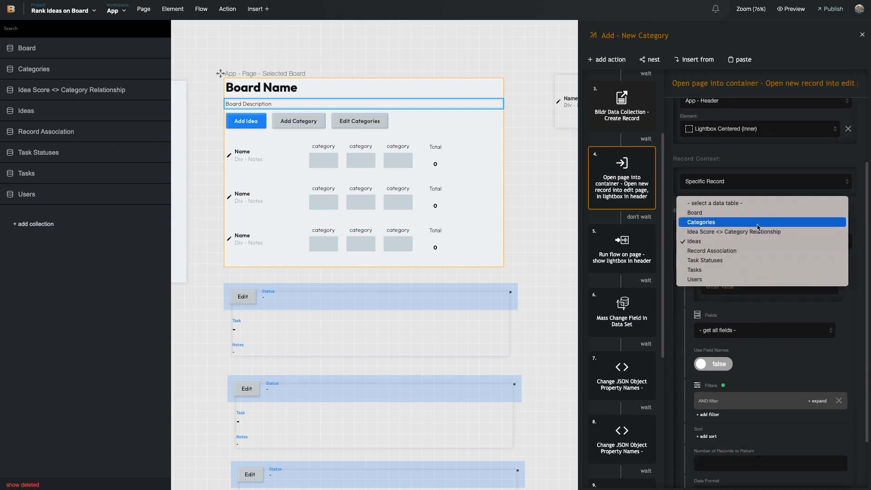
pyautogui.click(757, 223)
# Filter the Categories record to open by ID, matching the newCategoryID variable on the current page.
pyautogui.click(750, 298)
pyautogui.click(744, 306)
pyautogui.click(707, 353)
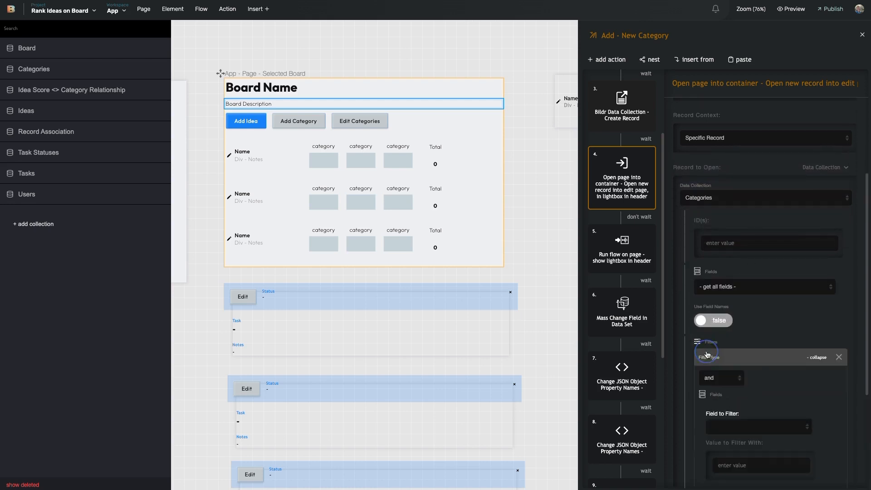
pyautogui.scroll(-1, 717, 358)
pyautogui.click(745, 373)
pyautogui.click(737, 396)
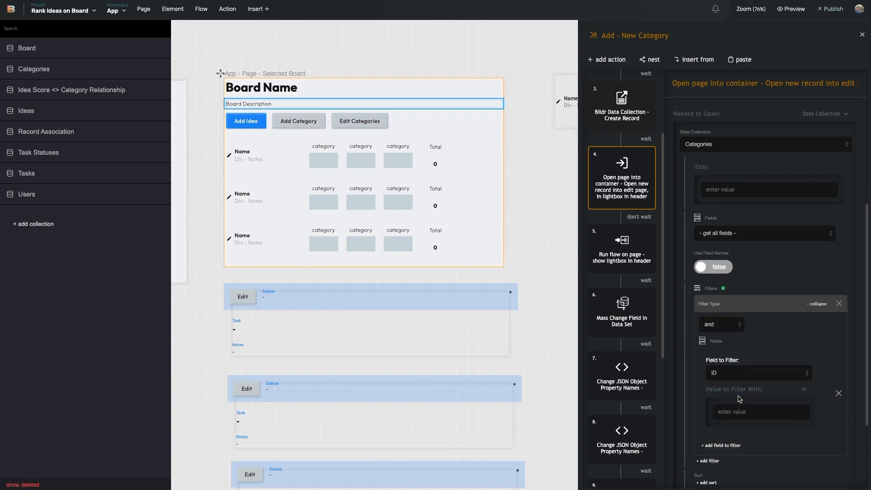
pyautogui.click(797, 393)
pyautogui.click(774, 445)
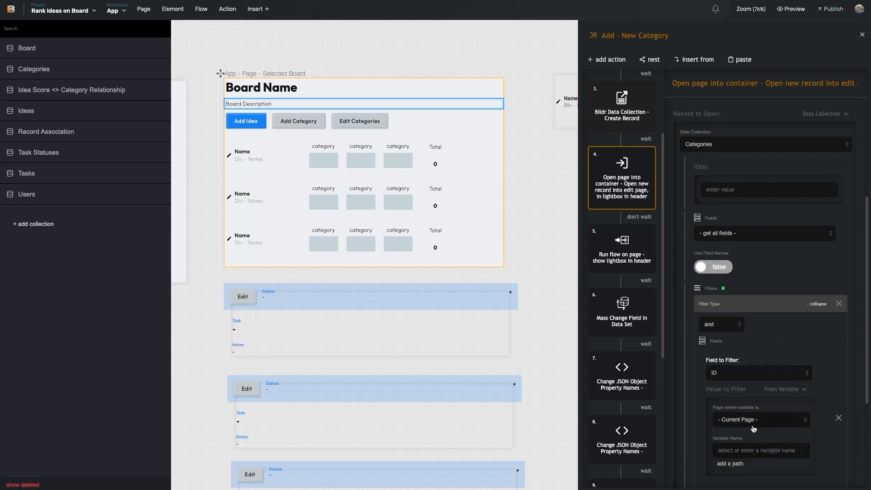
pyautogui.click(750, 449)
pyautogui.press('super+v')
pyautogui.click(701, 434)
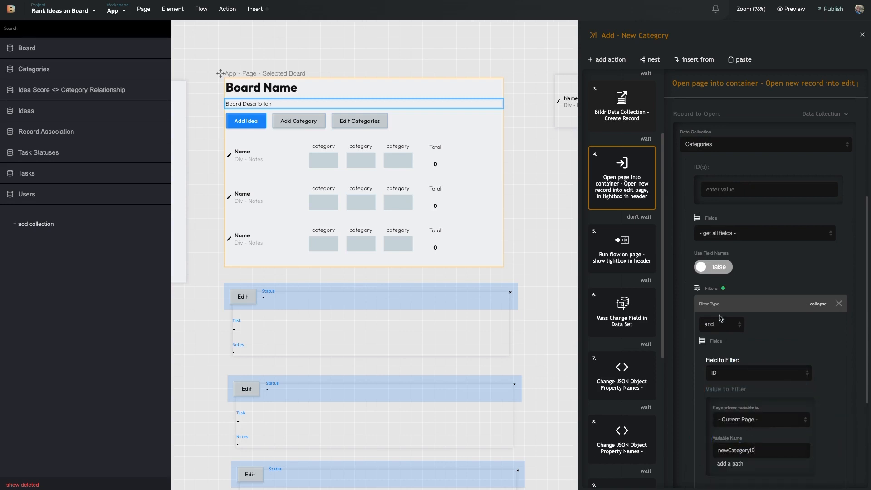
pyautogui.scroll(-3, 731, 261)
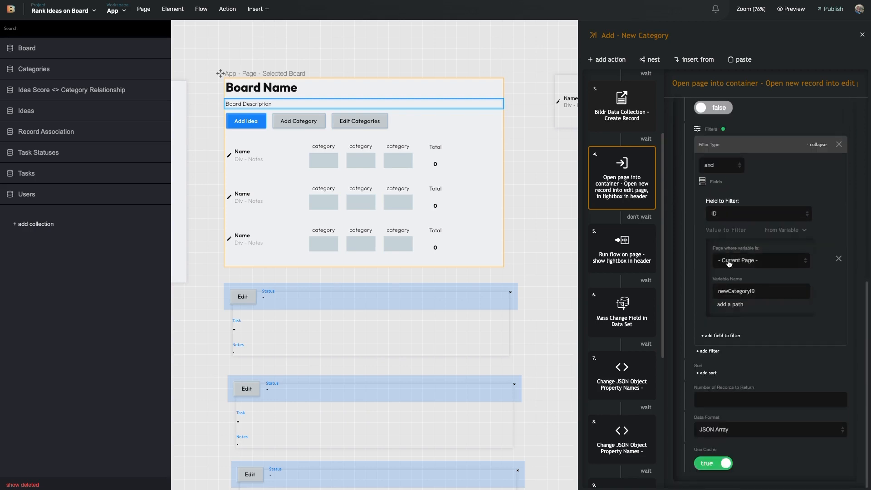
# Review the Run flow on page action and set the Mass Change Field in Data Set action's starting collection to Ideas.
pyautogui.click(627, 247)
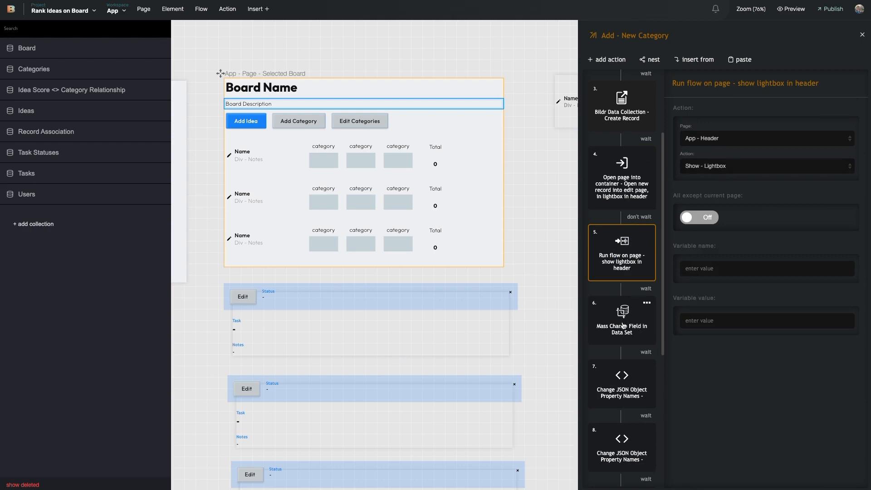
pyautogui.scroll(-3, 384, 368)
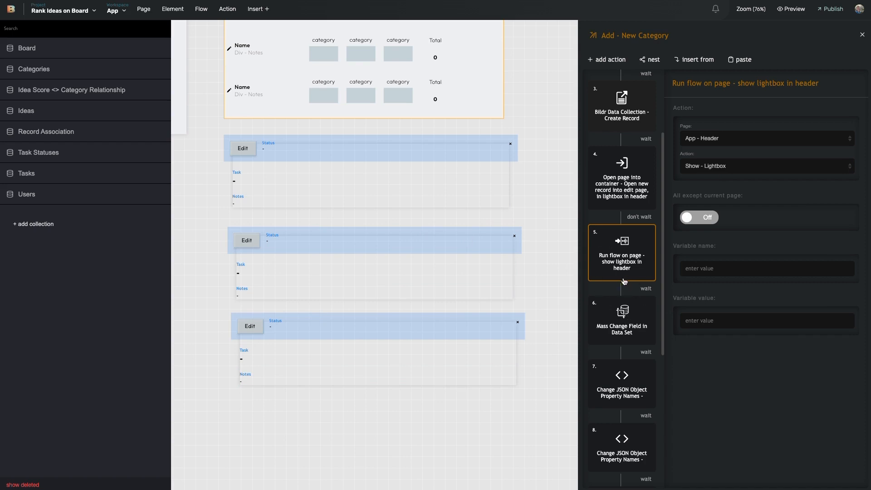
pyautogui.scroll(-4, 620, 326)
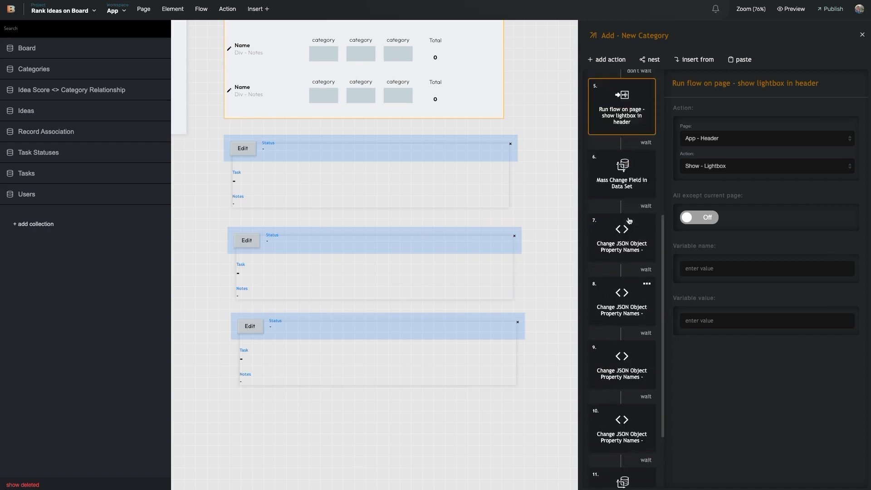
pyautogui.scroll(2, 630, 221)
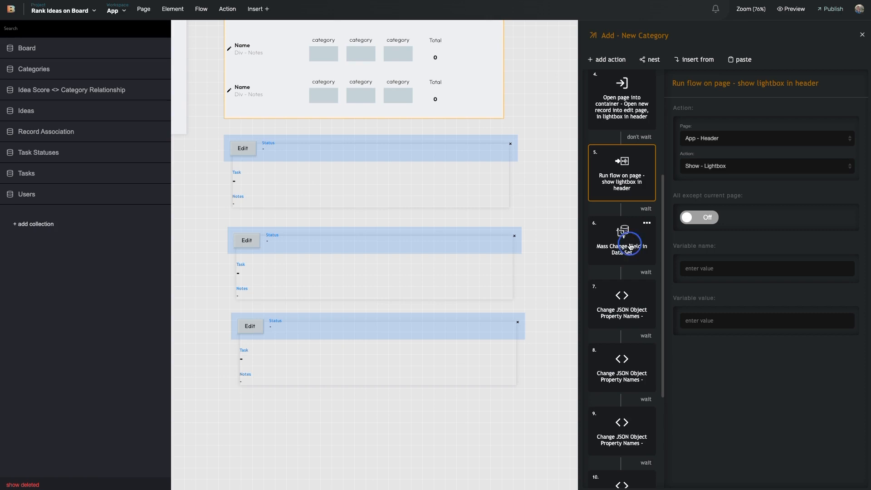
pyautogui.click(631, 247)
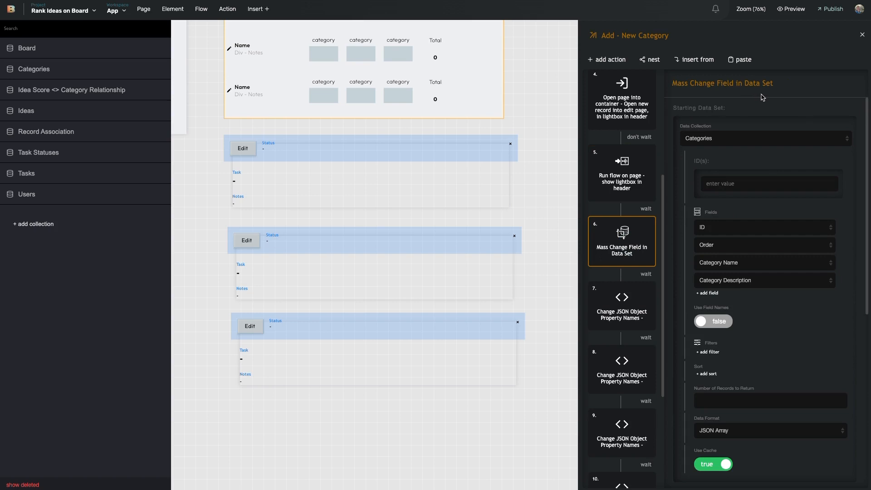
pyautogui.click(749, 138)
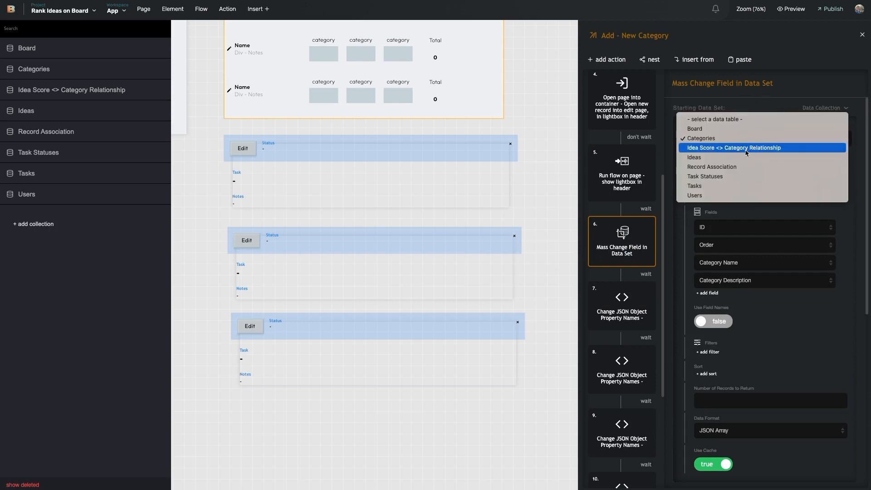
pyautogui.click(743, 159)
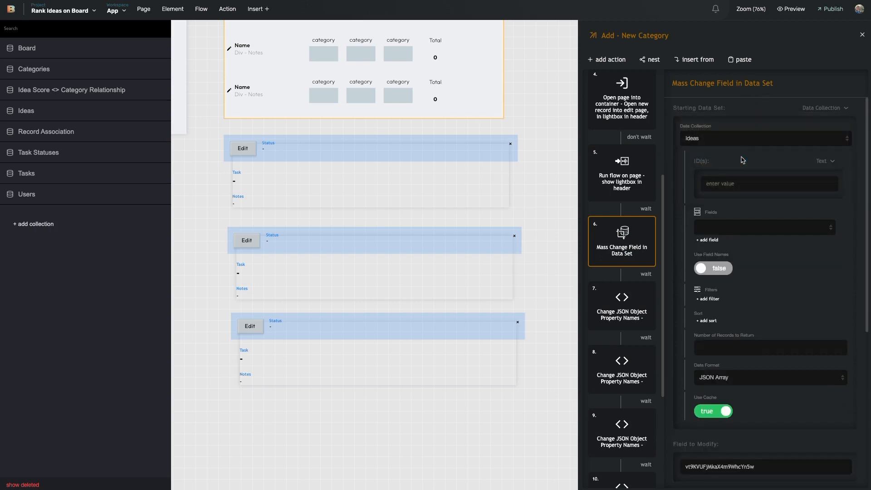
# Set ID as the first field returned by the Ideas data set.
pyautogui.click(737, 228)
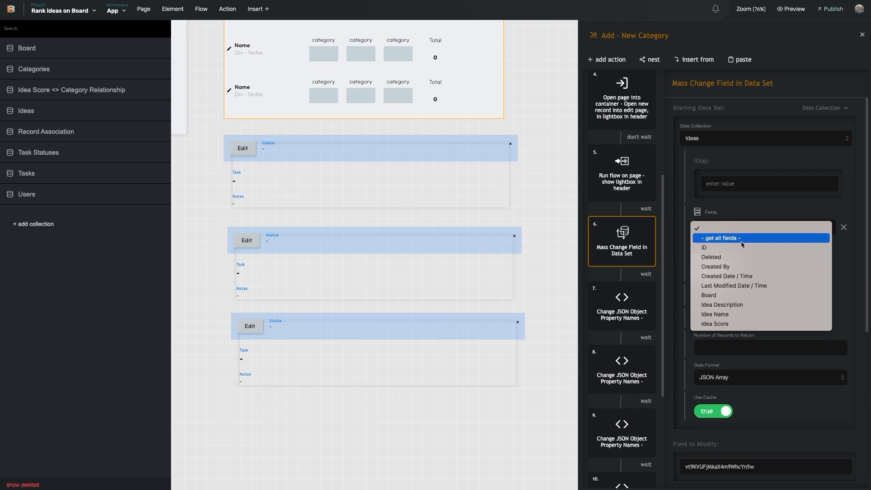
pyautogui.click(739, 241)
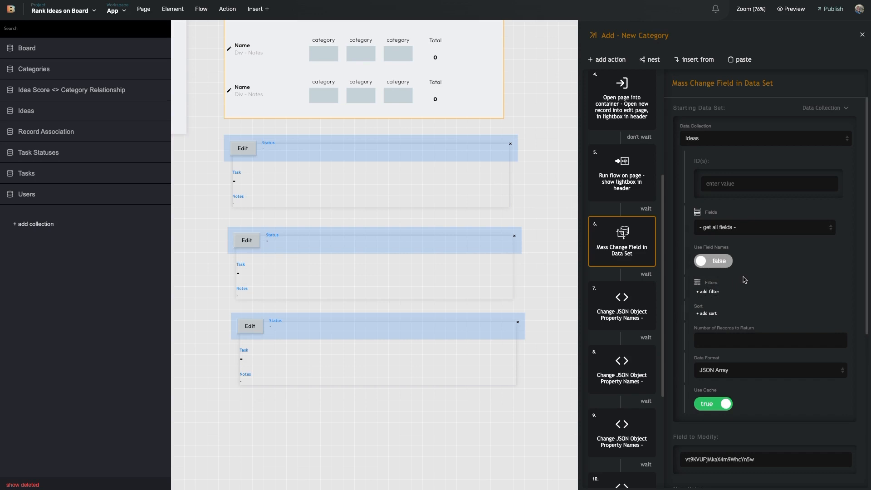
pyautogui.click(728, 237)
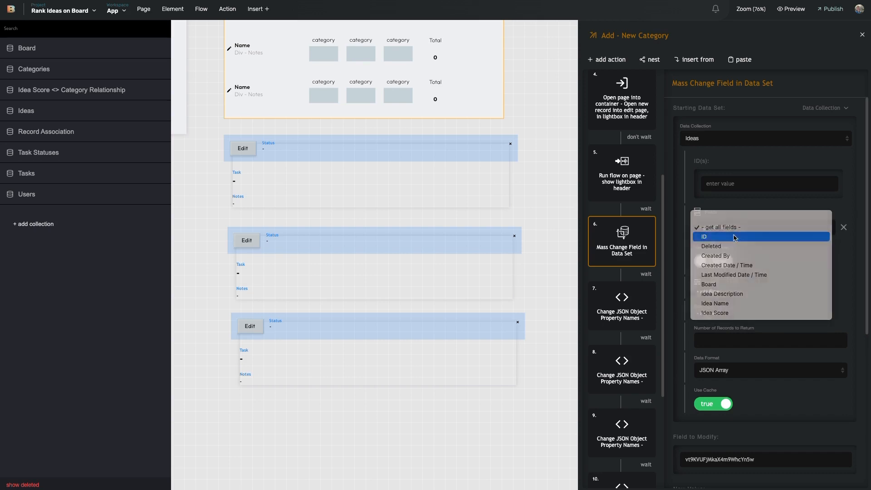
pyautogui.click(735, 236)
# Add Idea Score as the second field returned by the Ideas data set.
pyautogui.click(711, 240)
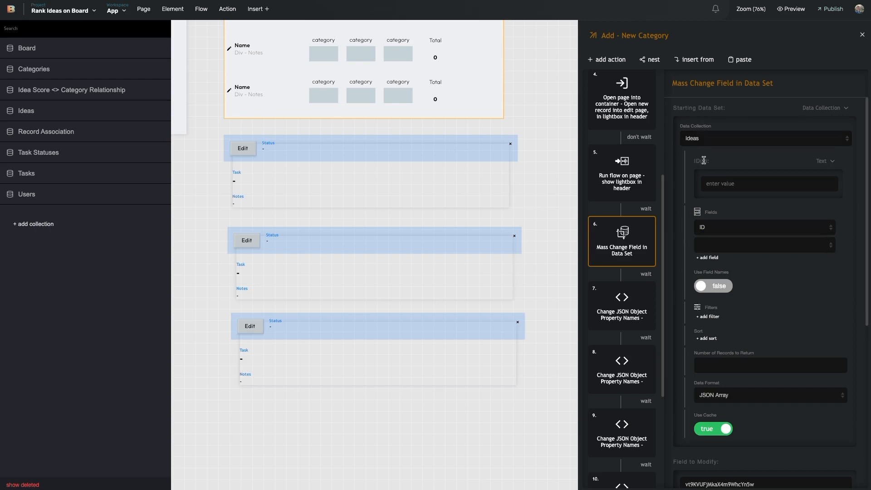
pyautogui.click(720, 246)
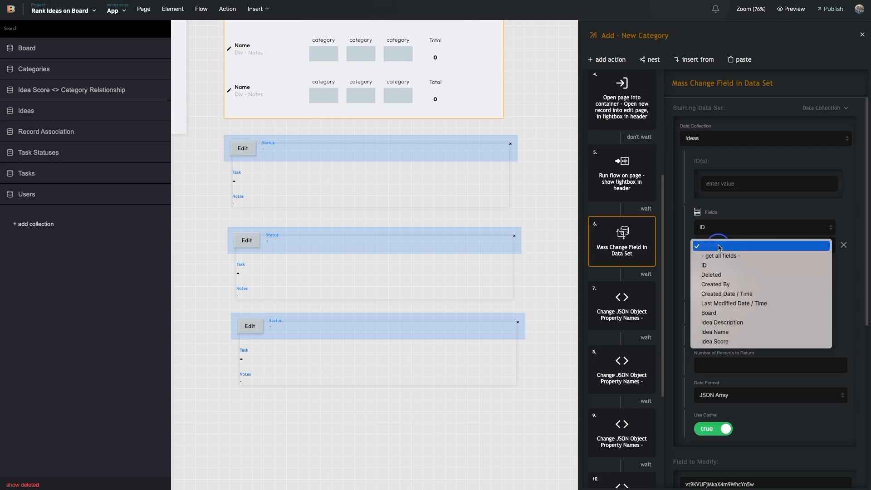
pyautogui.click(689, 238)
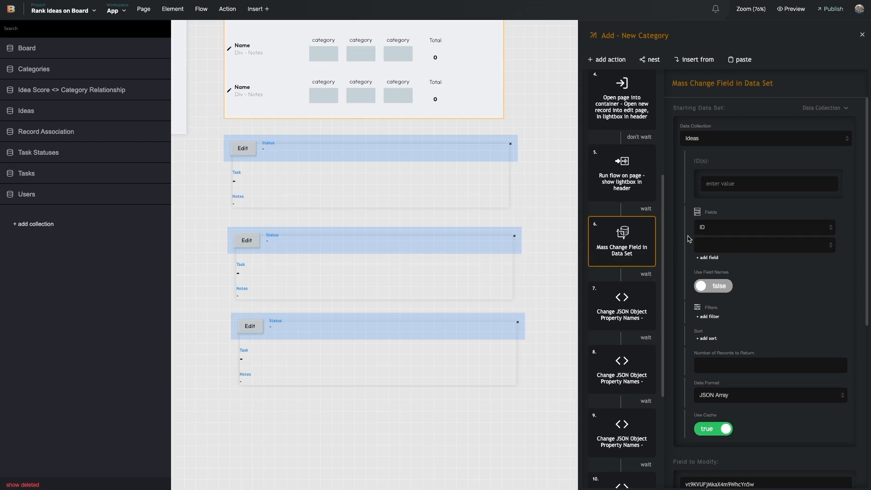
pyautogui.click(718, 248)
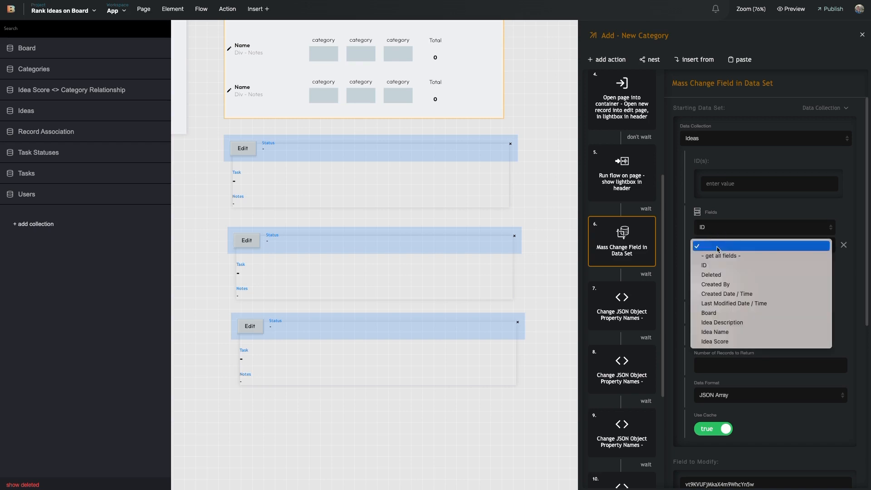
pyautogui.click(726, 343)
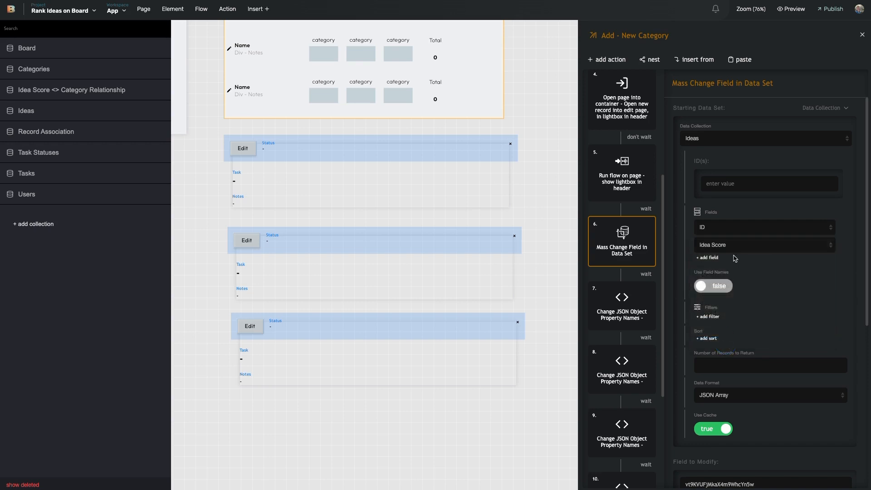
# Add Idea Name and Idea Description as further fields returned by the Ideas data set.
pyautogui.click(714, 258)
pyautogui.click(731, 263)
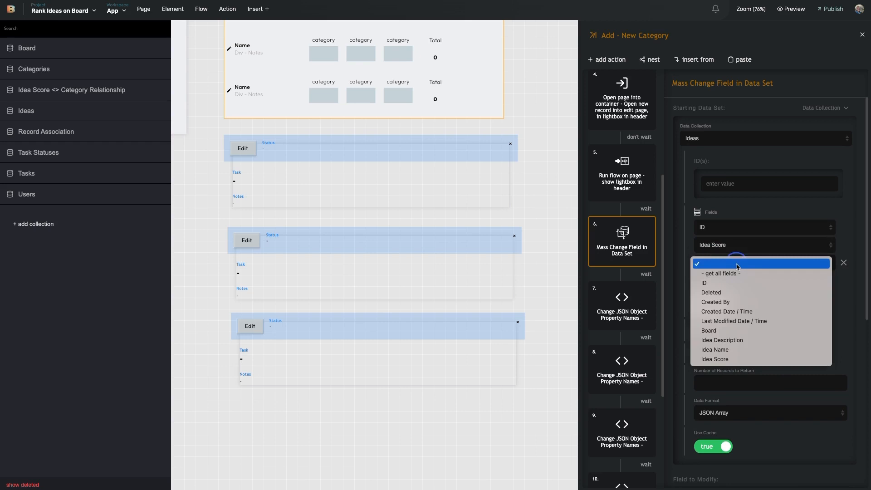
pyautogui.click(736, 348)
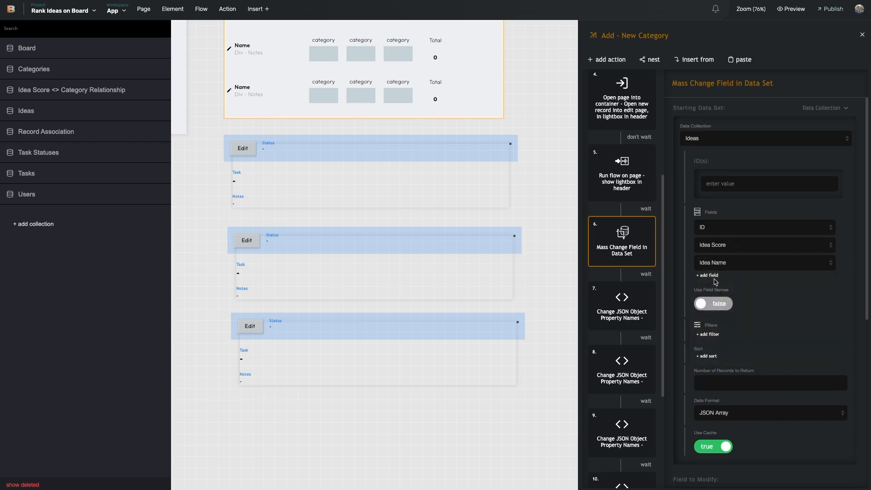
pyautogui.click(715, 276)
pyautogui.click(733, 284)
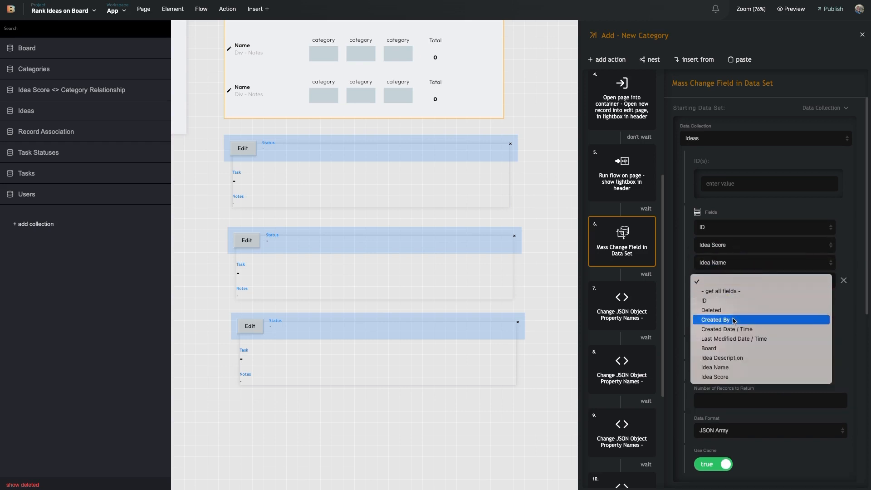
pyautogui.click(732, 356)
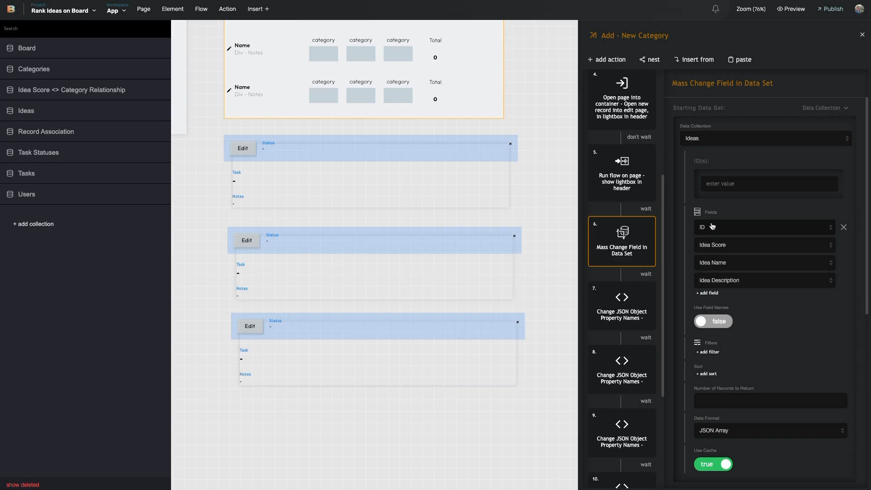
# Open the Idea Score <> Category Relationship collection and copy the field IDs of Category and Idea.
pyautogui.scroll(-5, 715, 349)
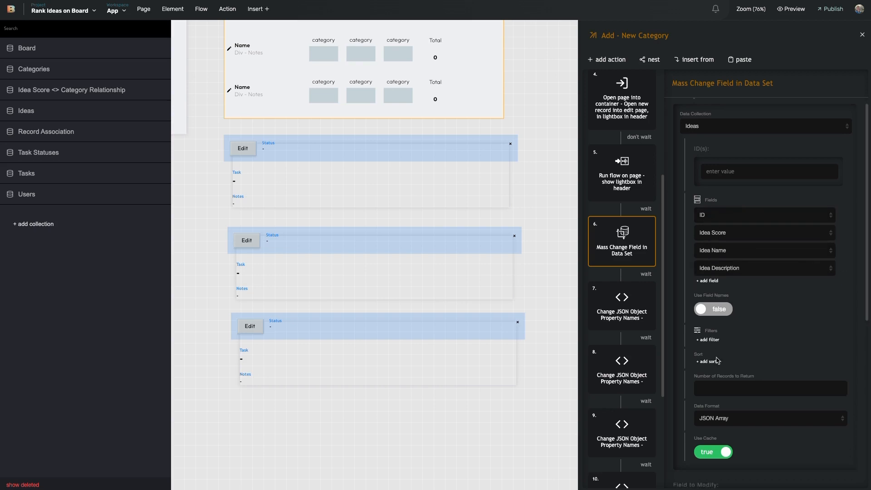
pyautogui.scroll(5, 719, 358)
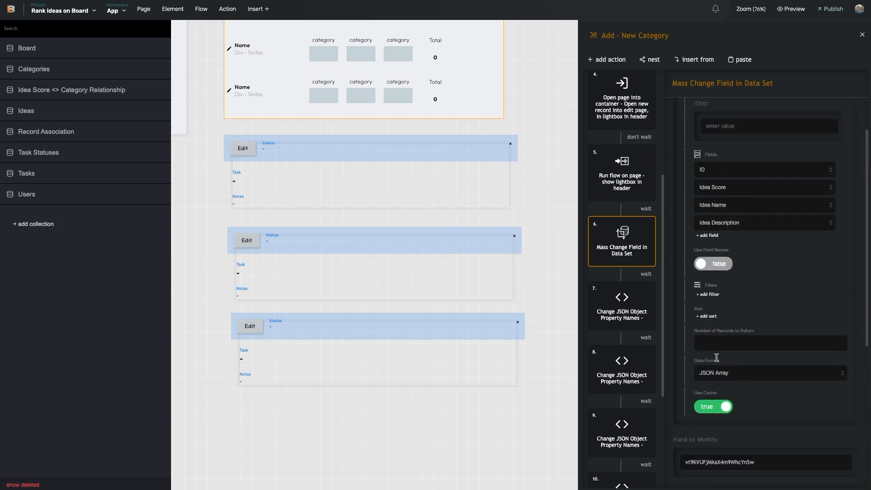
pyautogui.scroll(2, 720, 345)
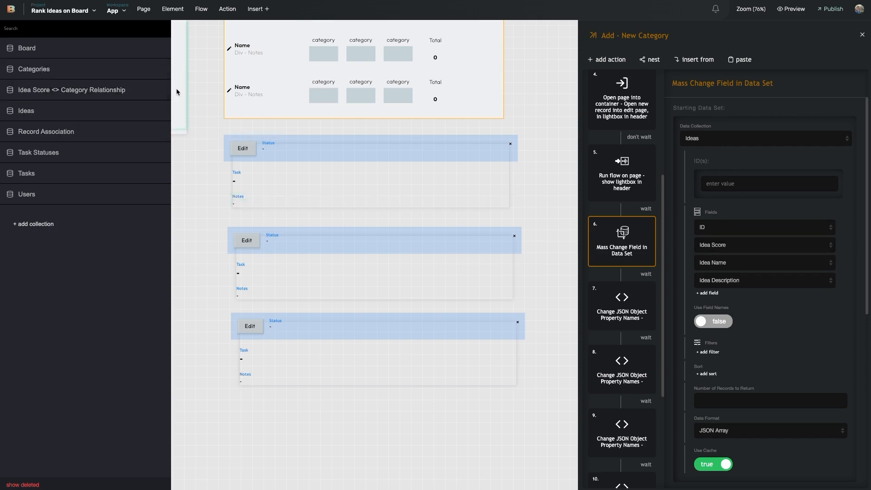
pyautogui.click(101, 90)
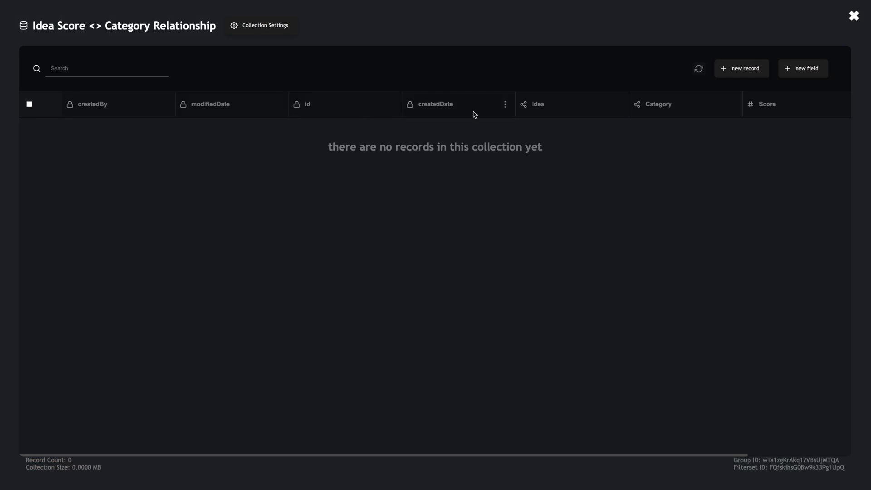
pyautogui.hscroll(5, 473, 113)
pyautogui.hscroll(-5, 450, 101)
pyautogui.hscroll(5, 564, 114)
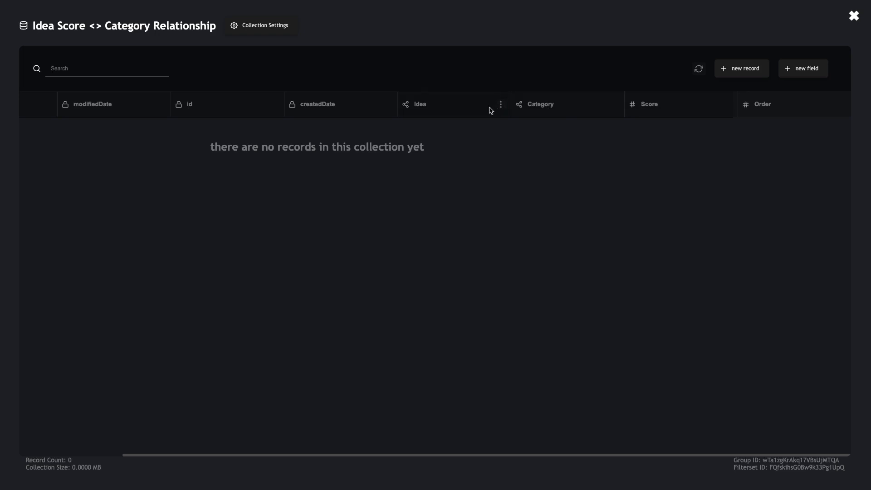
pyautogui.click(615, 105)
pyautogui.click(611, 199)
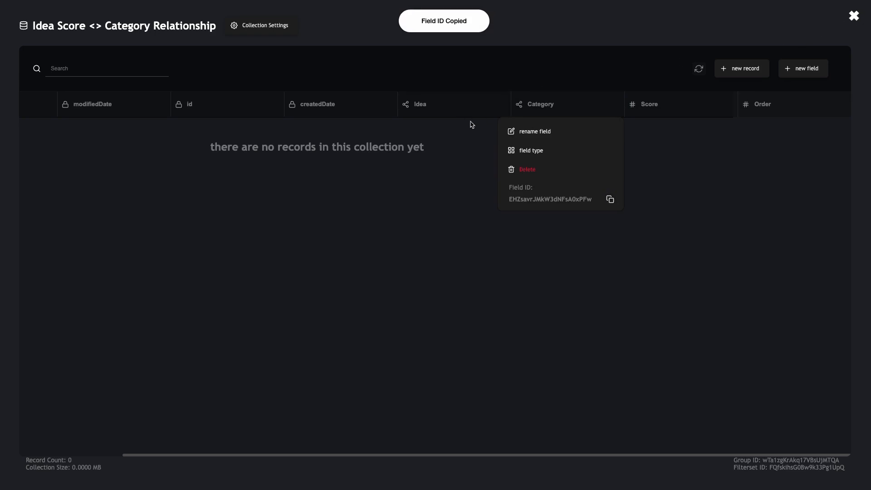
pyautogui.click(501, 104)
pyautogui.click(496, 199)
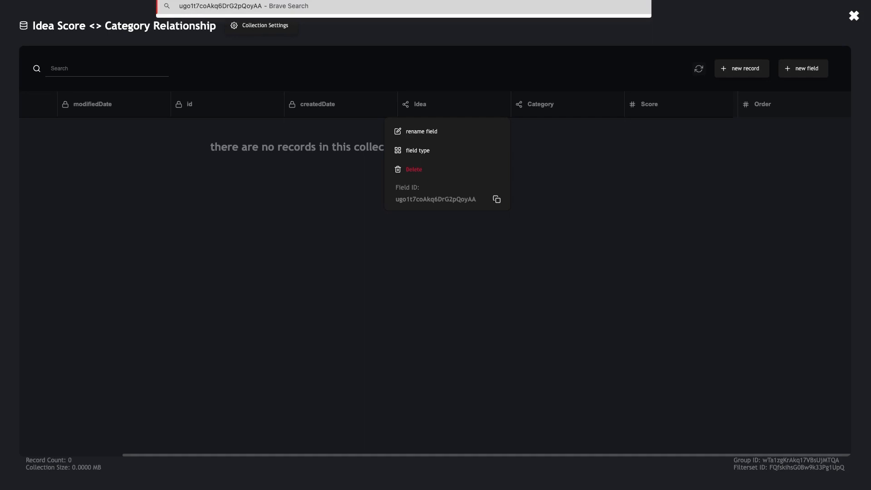
# Note the Idea, Category and Order field IDs with their labels in the browser's address text, and close the relationship collection.
pyautogui.write('idea')
pyautogui.hotkey('alt', 'BackSpace')
pyautogui.hotkey('alt', 'BackSpace')
pyautogui.press('super+v')
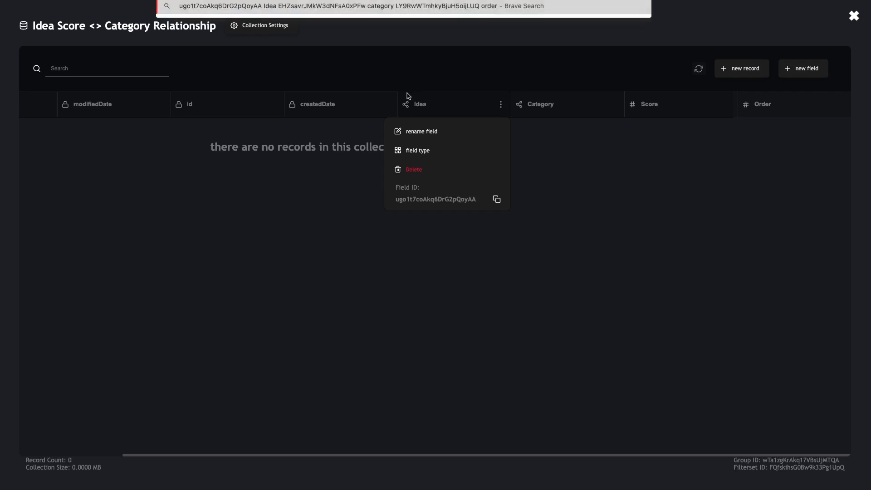
pyautogui.click(397, 232)
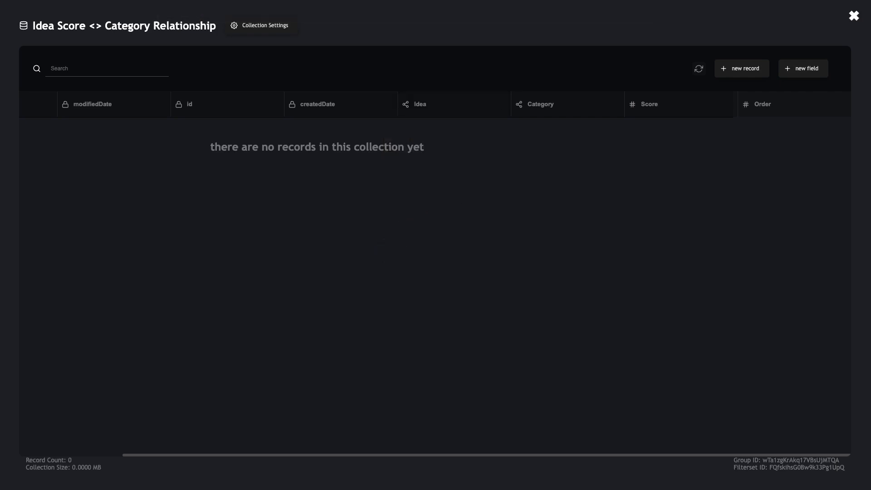
pyautogui.click(854, 16)
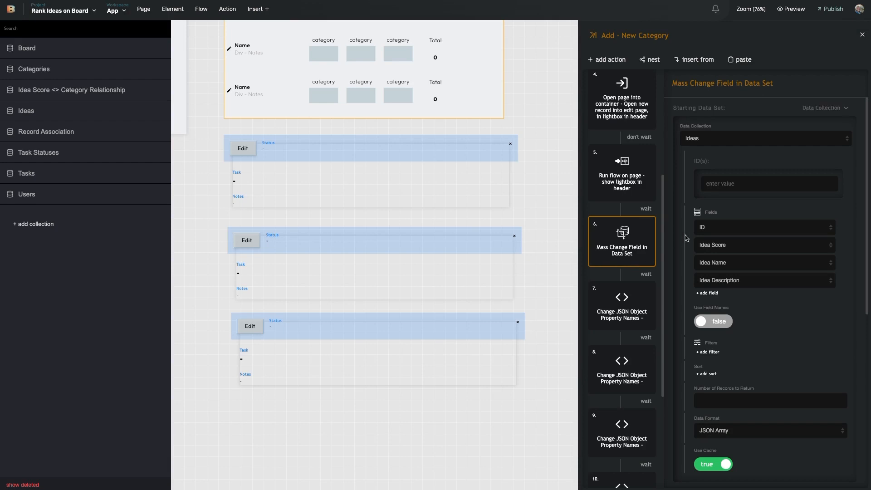
# Open the Create Record action for Categories and select its variable name for the created record ID.
pyautogui.scroll(-1, 731, 208)
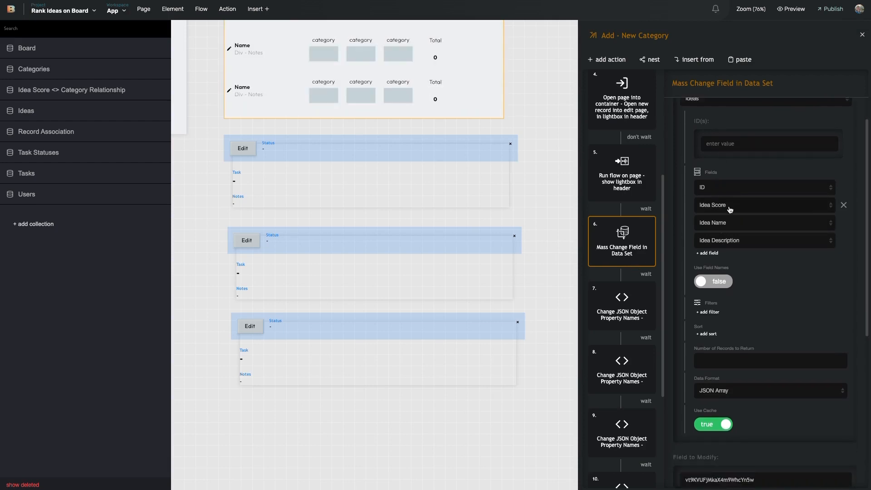
pyautogui.scroll(3, 610, 177)
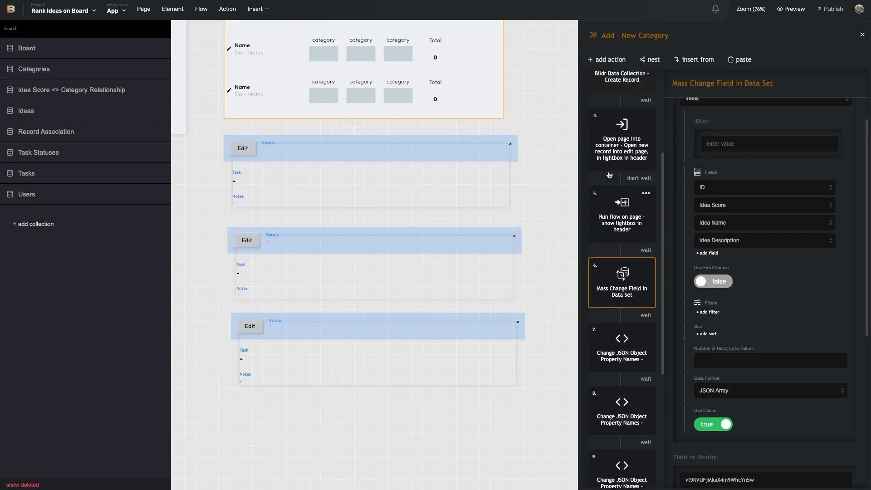
pyautogui.scroll(2, 626, 128)
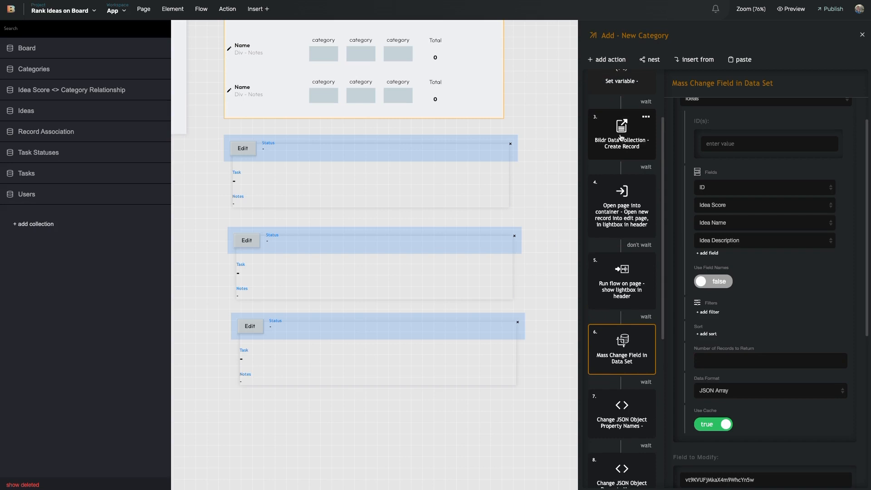
pyautogui.click(622, 137)
pyautogui.scroll(-2, 759, 313)
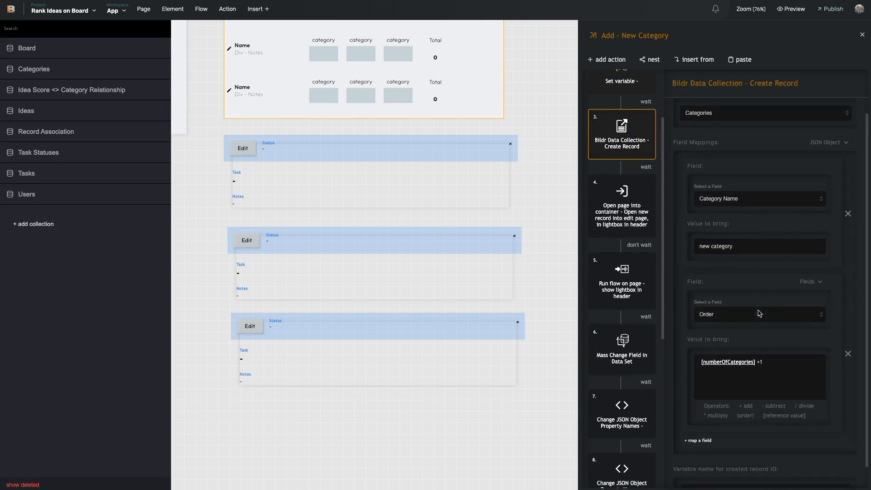
pyautogui.doubleClick(731, 465)
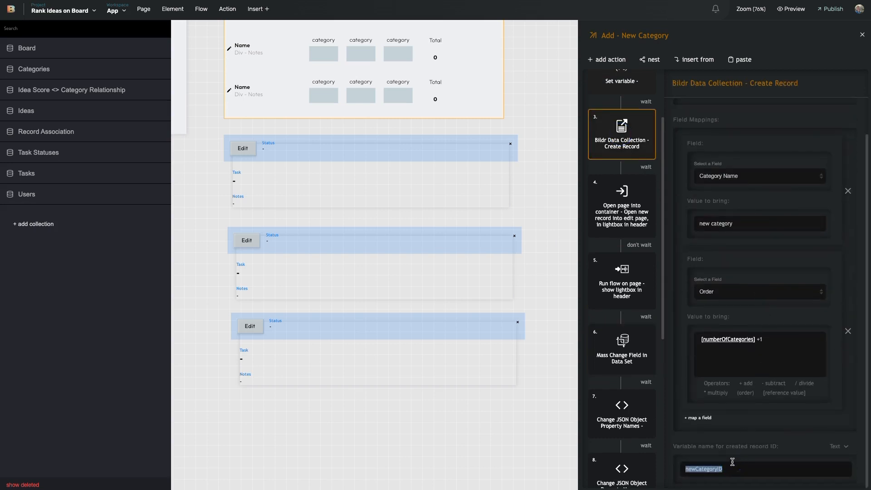
# Set the new value's variable name in the Mass Change Field in Data Set action to newCategoryID.
pyautogui.click(622, 351)
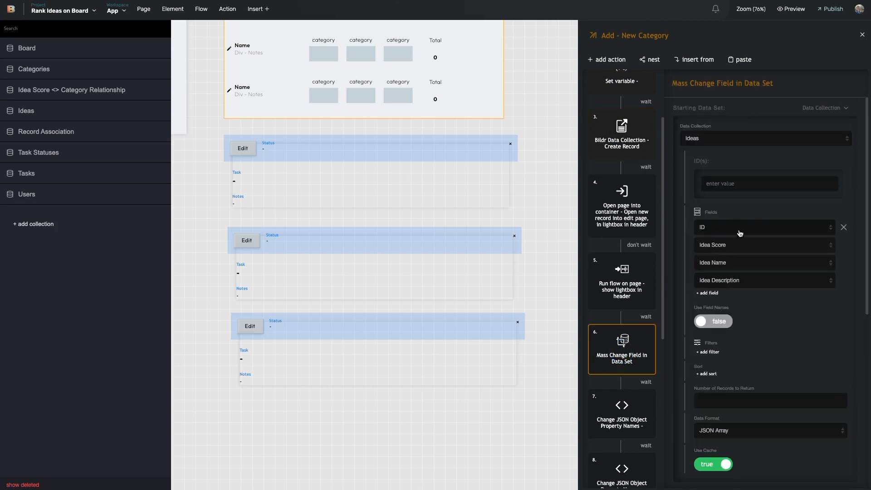
pyautogui.scroll(-5, 734, 253)
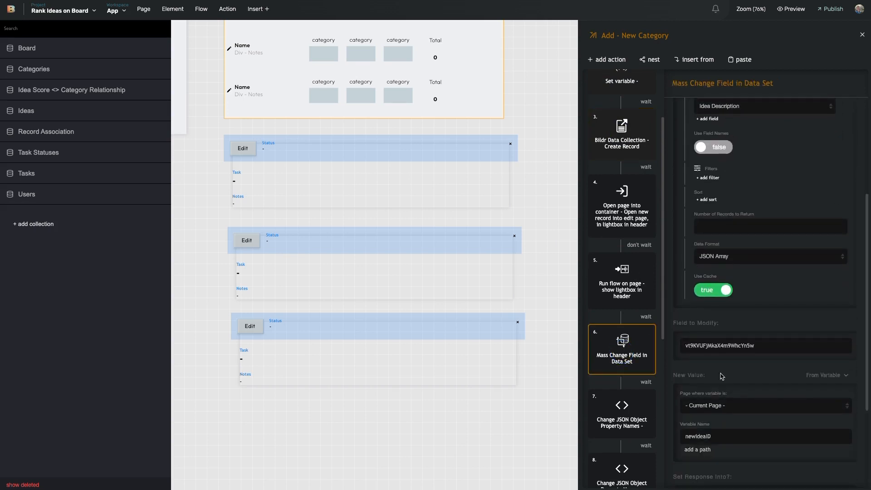
pyautogui.scroll(-1, 701, 352)
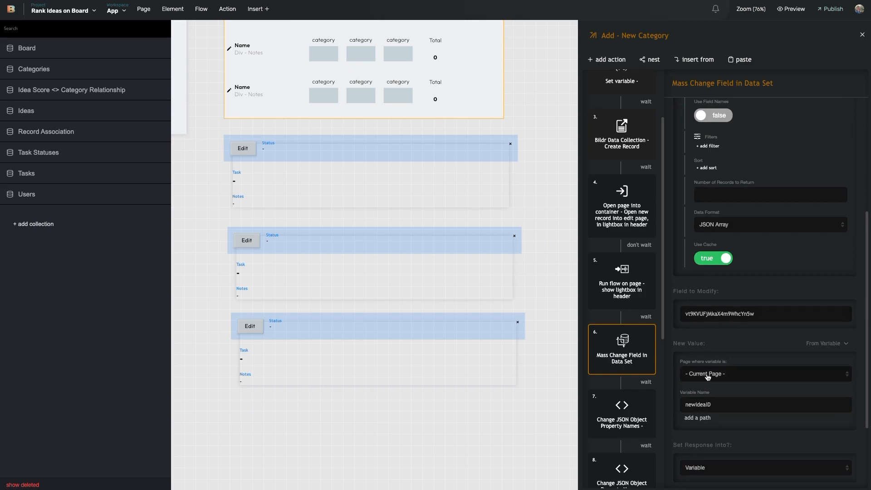
pyautogui.doubleClick(708, 405)
pyautogui.write('newCategoryID')
pyautogui.scroll(-3, 684, 384)
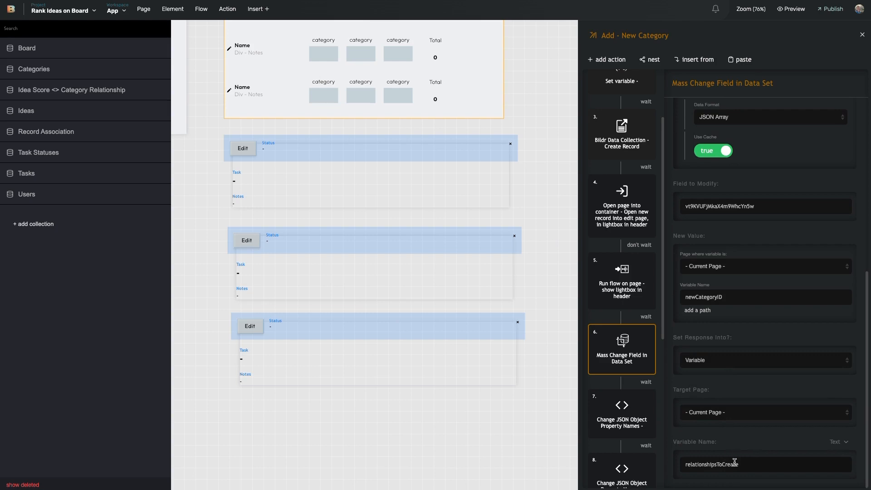
pyautogui.scroll(3, 735, 463)
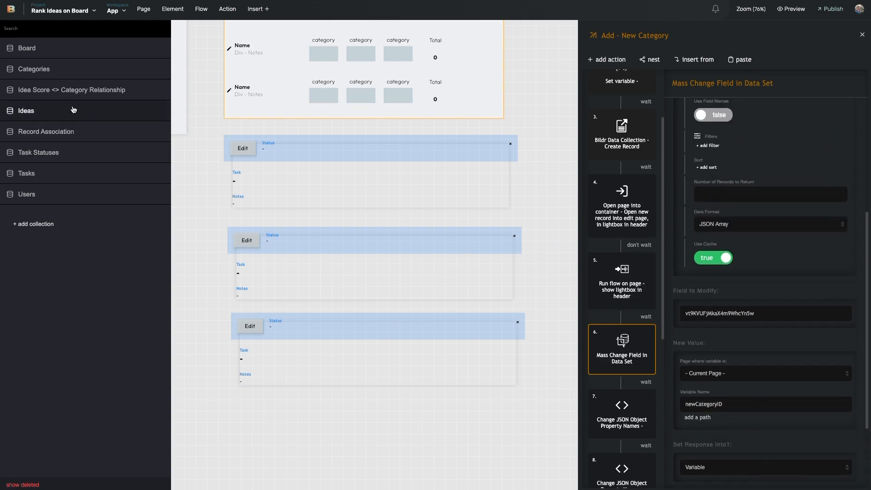
pyautogui.click(54, 131)
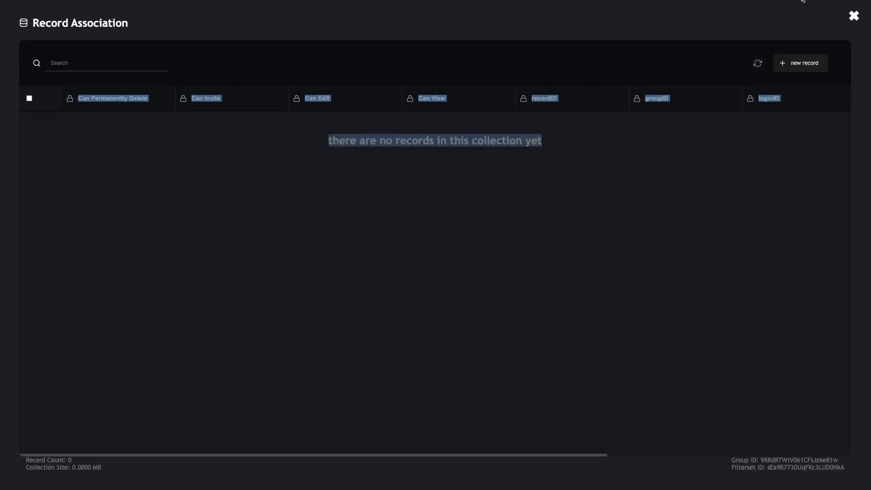
pyautogui.click(854, 15)
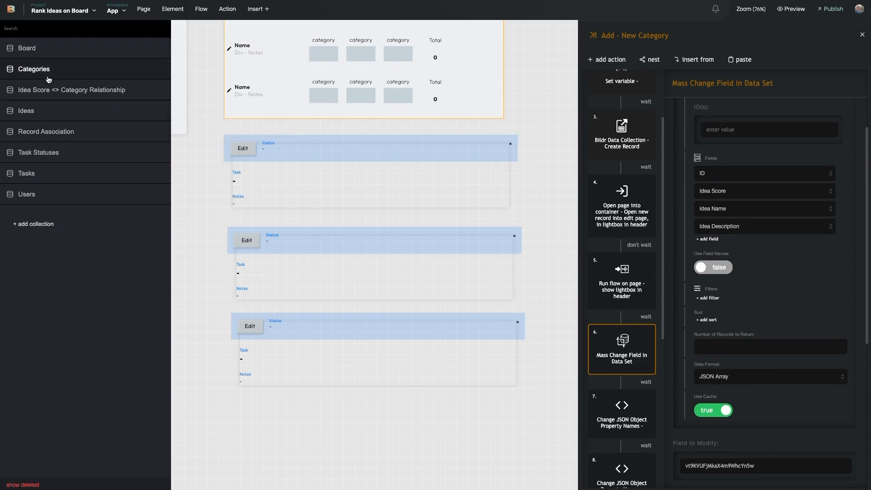
pyautogui.click(51, 111)
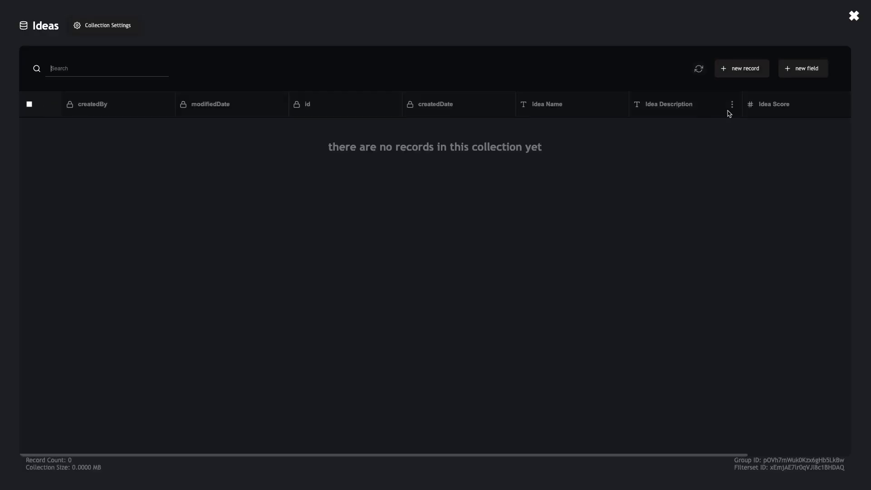
pyautogui.click(859, 20)
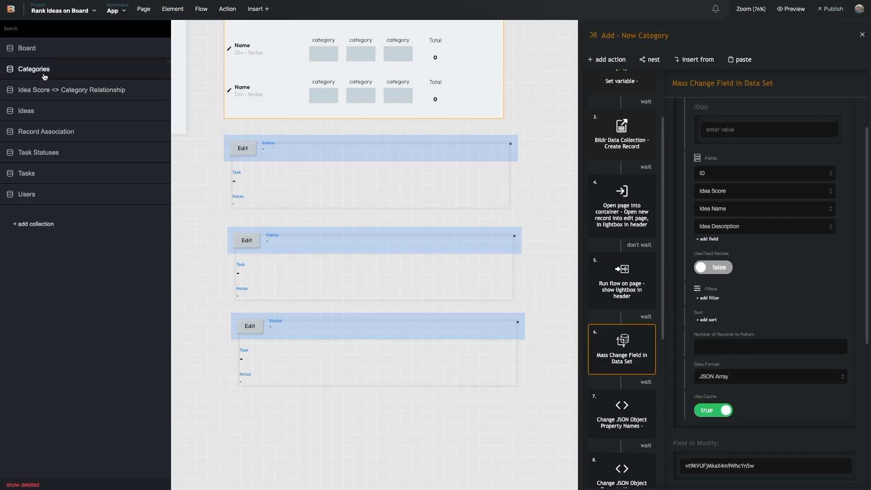
# Open the Ideas collection and copy the field ID of Idea Score.
pyautogui.click(35, 111)
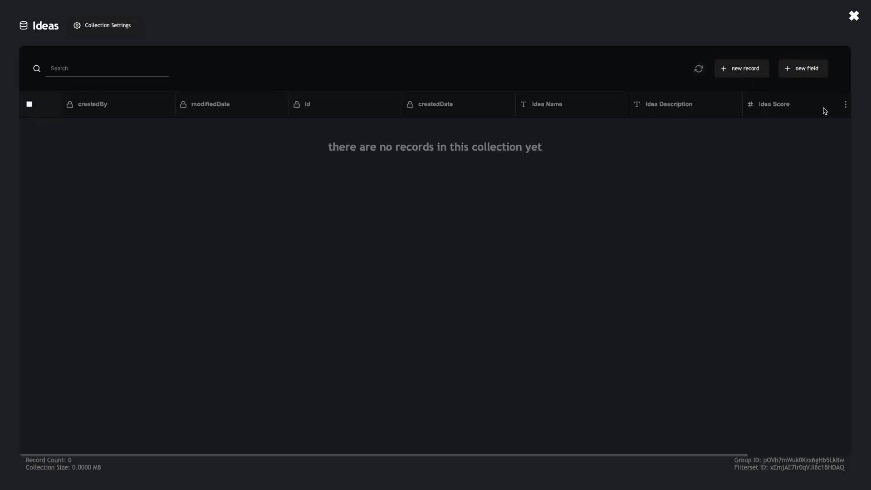
pyautogui.click(845, 104)
pyautogui.click(842, 199)
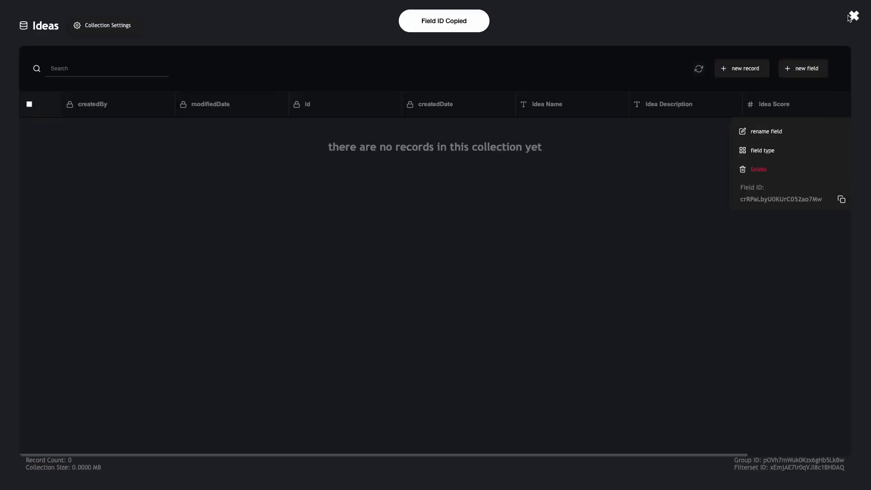
# Set the Field to Modify in the Mass Change Field in Data Set action to the copied Idea Score field ID.
pyautogui.click(854, 17)
pyautogui.scroll(-5, 747, 327)
pyautogui.tripleClick(719, 259)
pyautogui.hotkey('ctrl', 'v')
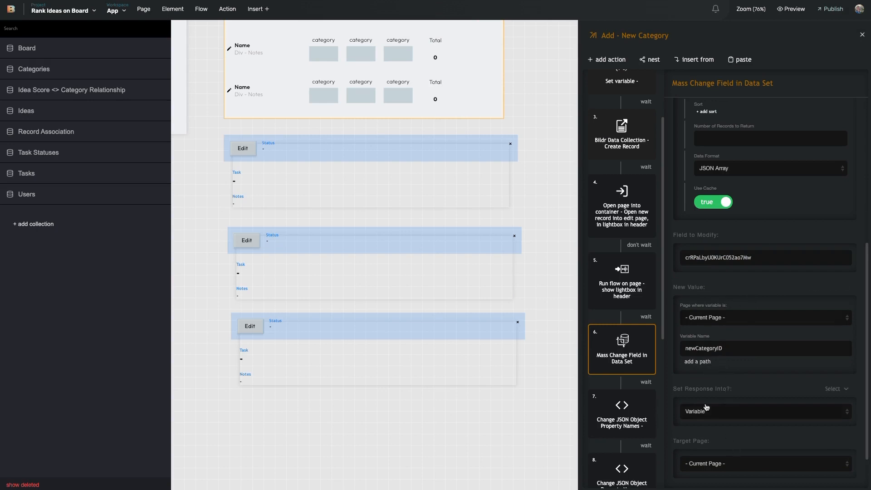
pyautogui.scroll(-1, 638, 348)
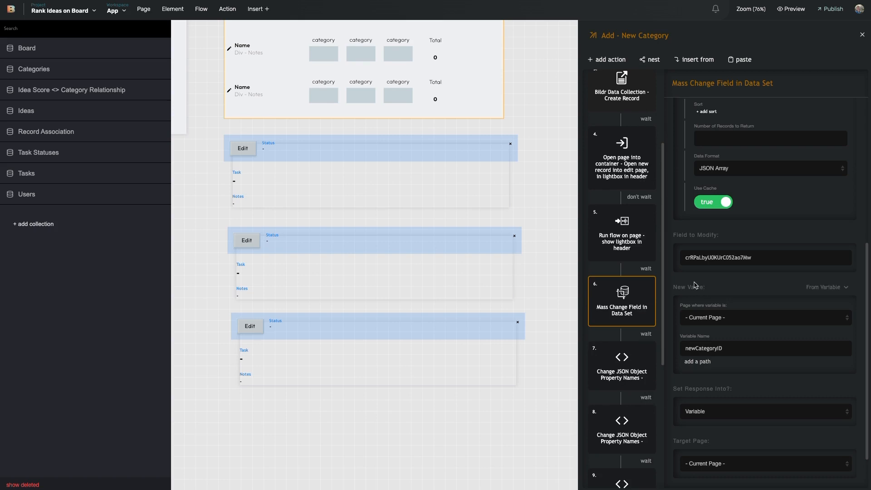
# Paste the relationship field ID as the new property name for id in action 7, Change JSON Object Property Names.
pyautogui.doubleClick(725, 258)
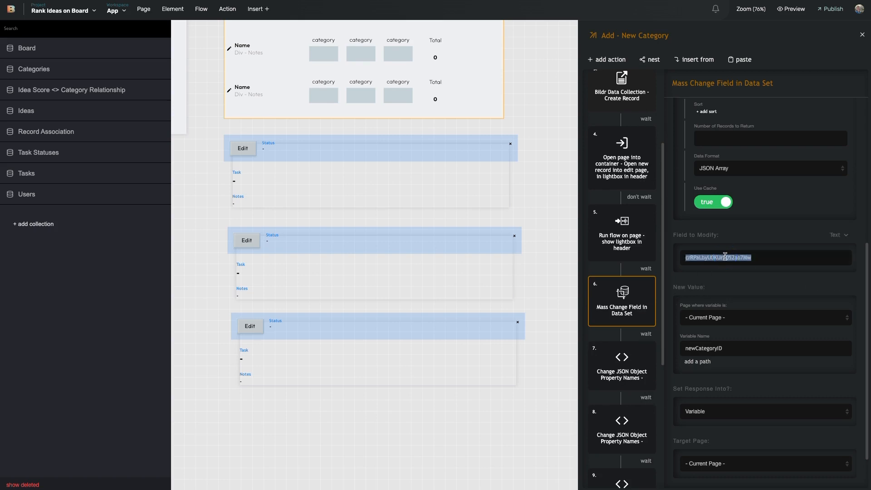
pyautogui.click(629, 370)
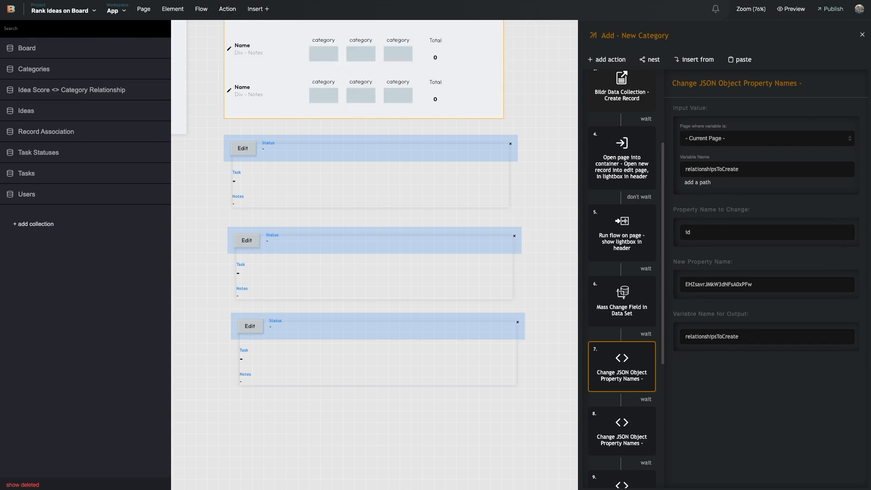
pyautogui.doubleClick(735, 283)
pyautogui.hotkey('ctrl', 'v')
# Copy the Mass Change action's Field to Modify ID into action 8's Property Name to Change, crRPaLbyU0KUrC052ao7Mw.
pyautogui.click(623, 318)
pyautogui.scroll(-5, 741, 354)
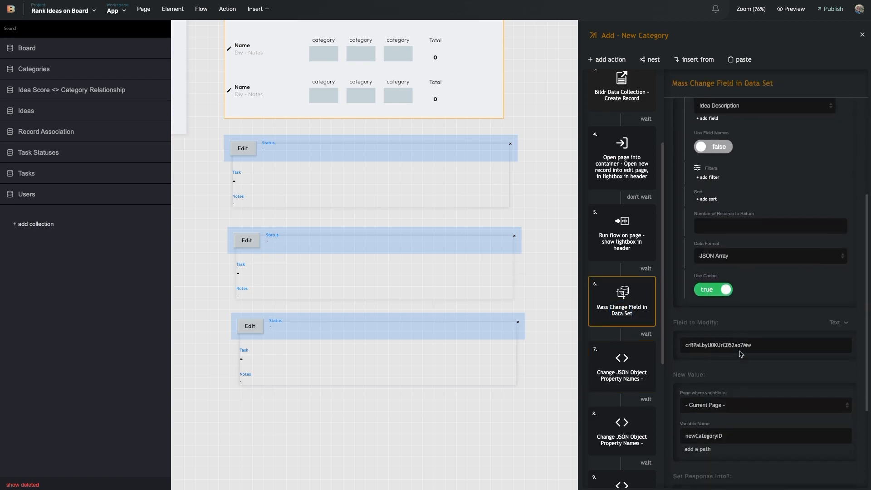
pyautogui.doubleClick(740, 354)
pyautogui.scroll(3, 731, 199)
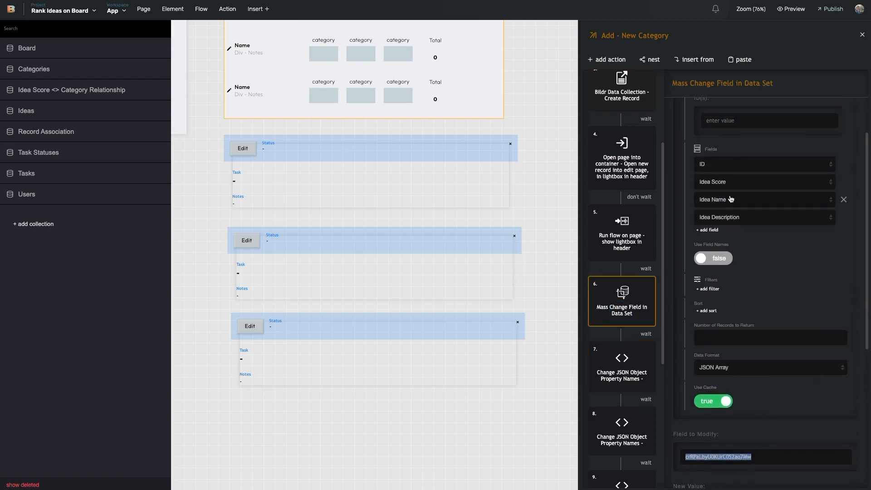
pyautogui.scroll(-1, 634, 295)
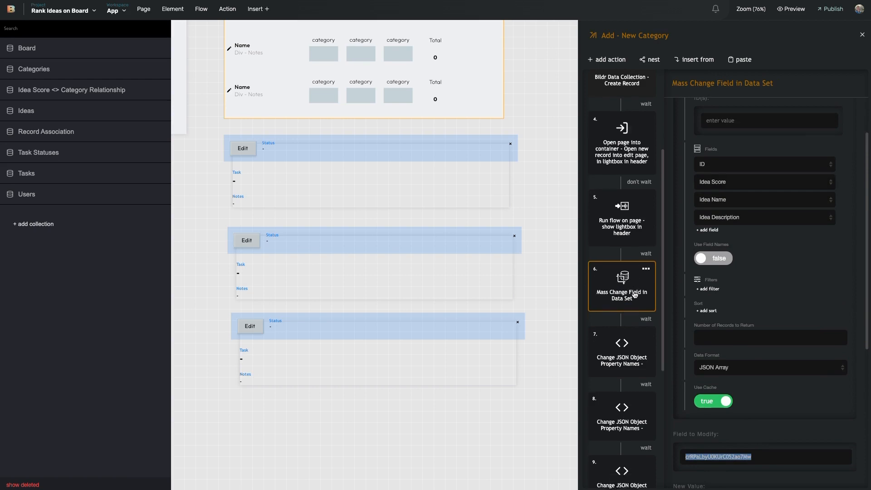
pyautogui.scroll(-3, 635, 294)
pyautogui.click(625, 266)
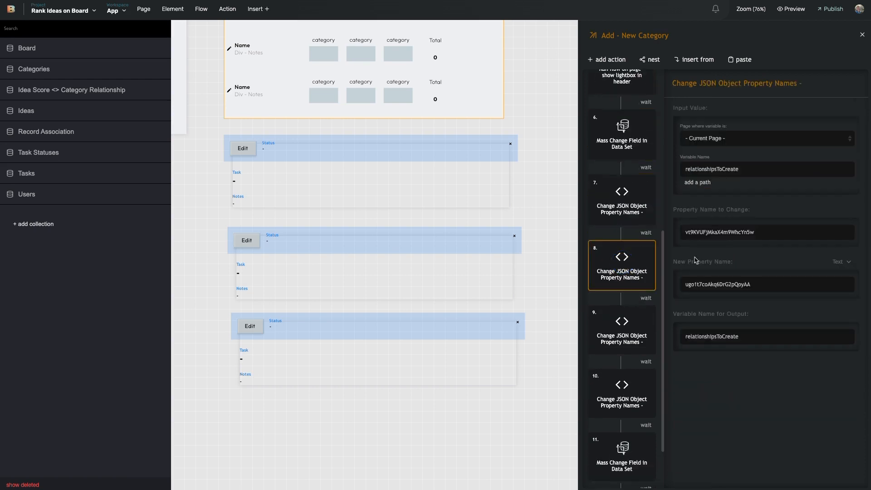
pyautogui.doubleClick(723, 235)
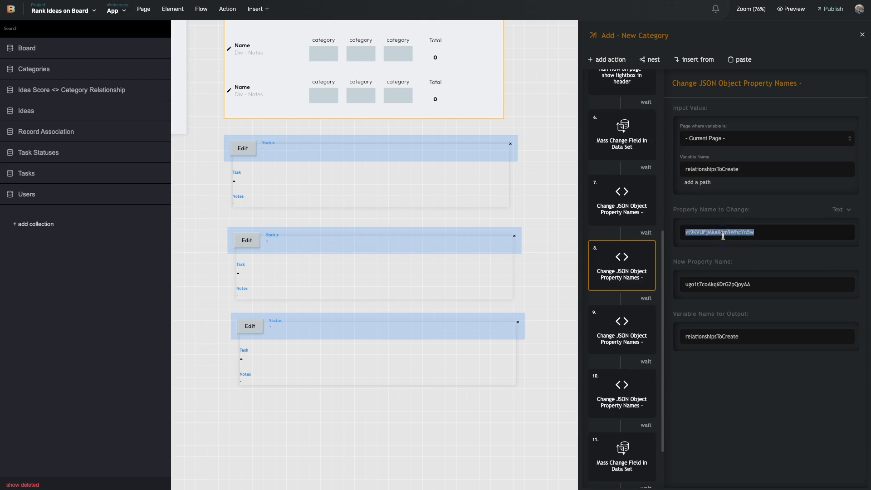
pyautogui.hotkey('ctrl', 'v')
# Set the New Property Name in action 8 to EHZsavrJMkW3dNFsA0xPFw.
pyautogui.doubleClick(716, 286)
pyautogui.hotkey('ctrl', 'v')
pyautogui.click(731, 392)
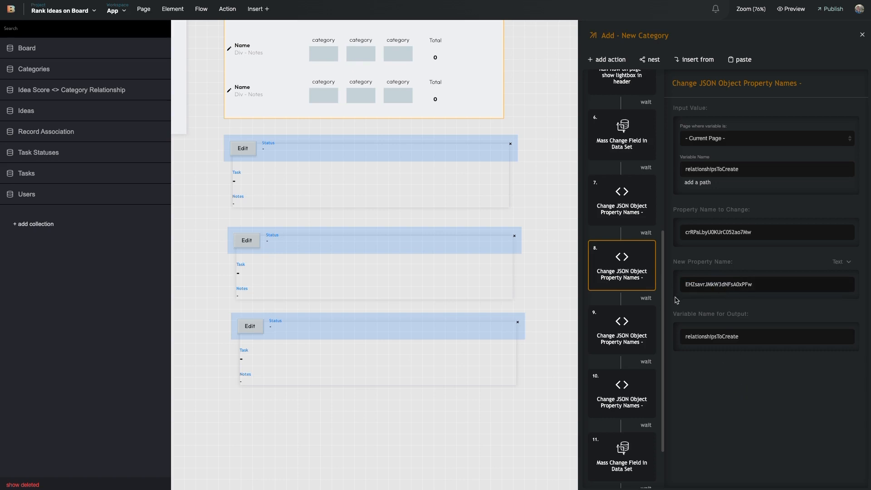
# Open action 9, then copy the field ID of Idea Description from the Ideas collection.
pyautogui.click(631, 327)
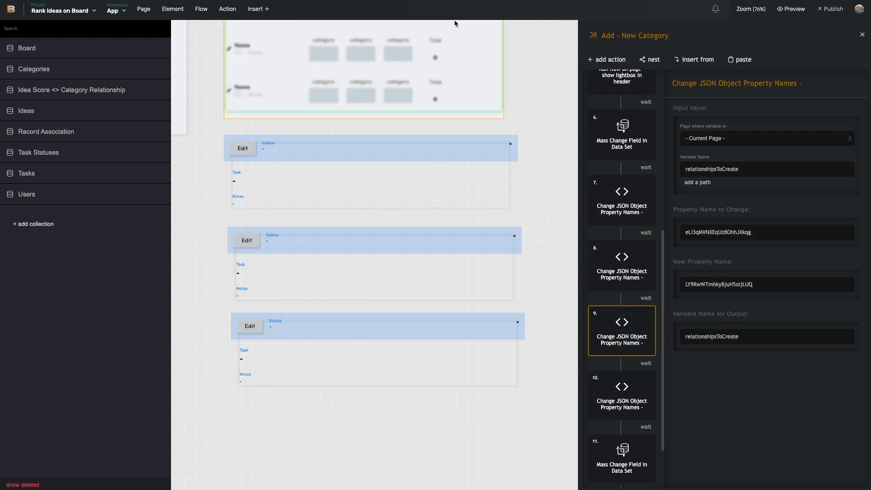
pyautogui.click(73, 110)
pyautogui.click(732, 105)
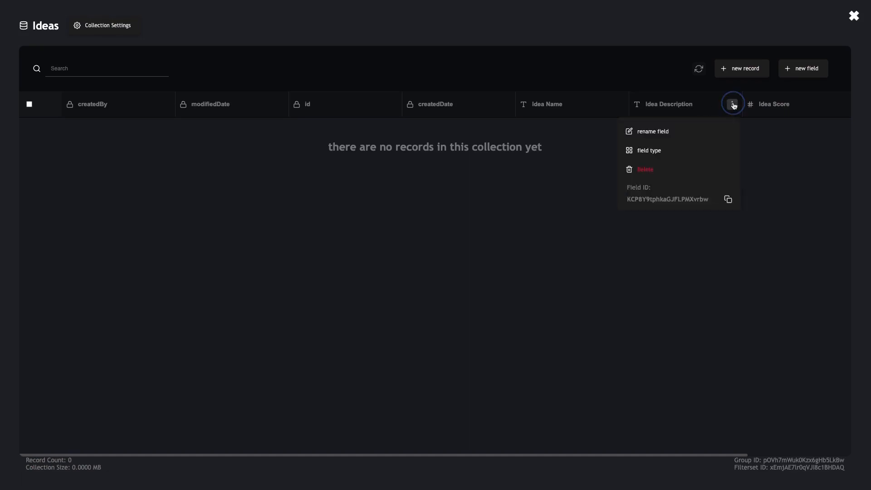
pyautogui.click(728, 199)
pyautogui.click(854, 16)
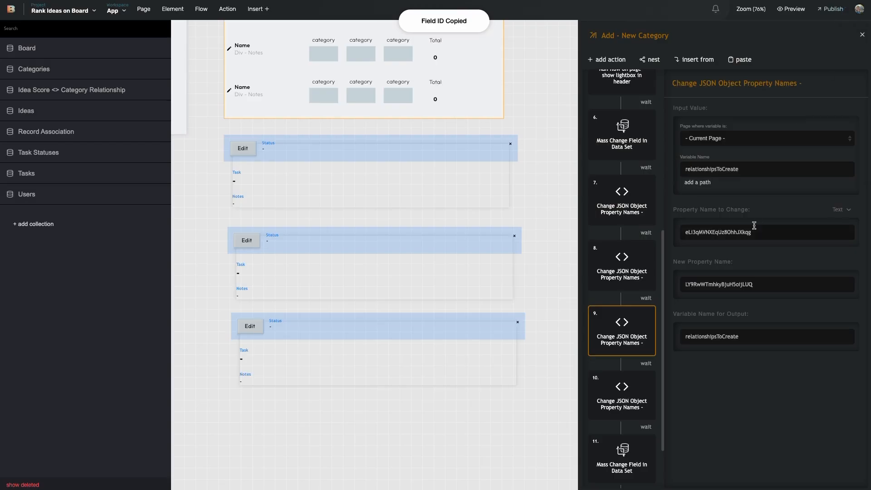
# Review the fields chosen in the Mass Change Field in Data Set action and copy the Ideas collection's Idea Name field ID.
pyautogui.scroll(4, 634, 126)
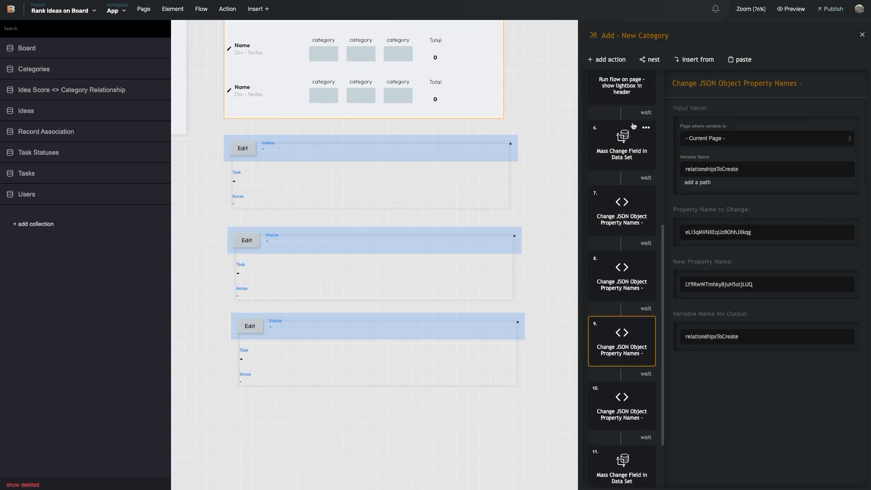
pyautogui.click(622, 271)
pyautogui.scroll(-1, 641, 293)
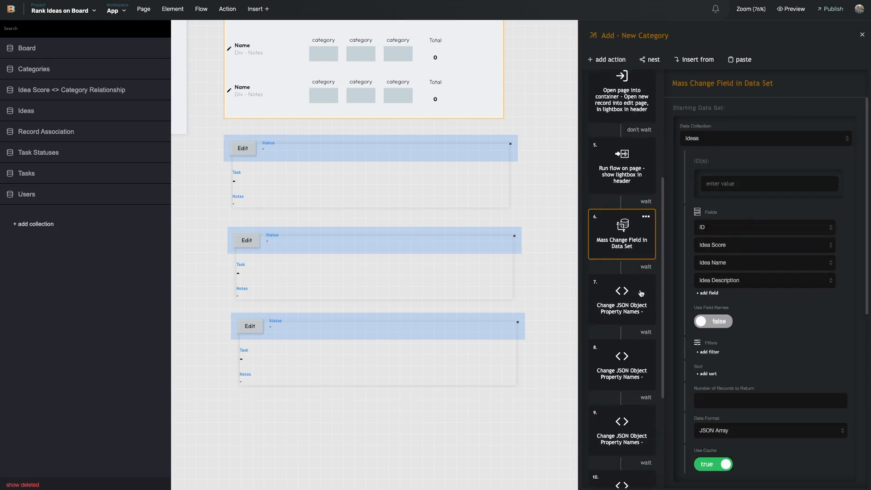
pyautogui.scroll(-1, 641, 293)
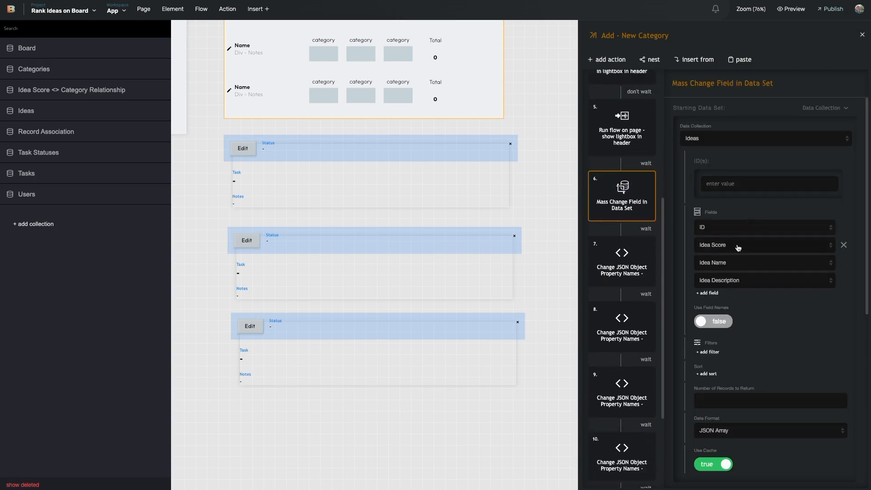
pyautogui.click(95, 108)
pyautogui.click(618, 104)
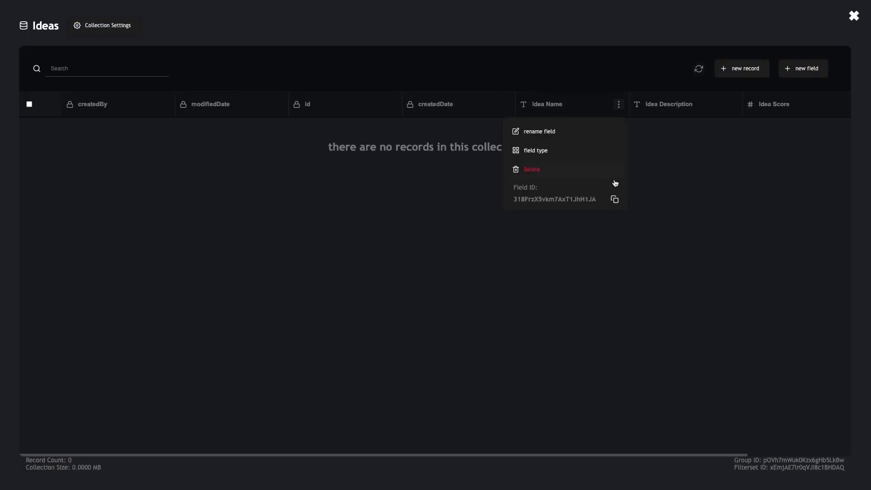
pyautogui.click(615, 199)
pyautogui.click(854, 16)
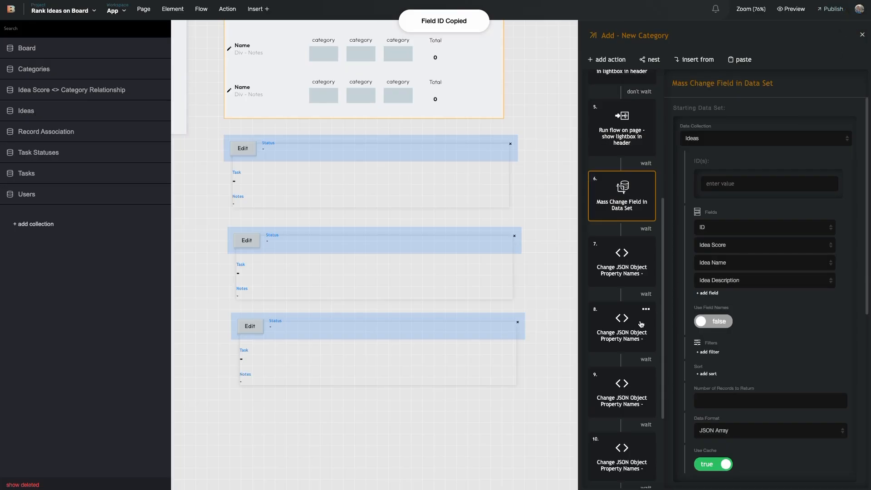
# Set the Property Name to Change in action 9 to the copied Idea Name field ID, 318FrzX5vkm7AxT1JhH1JA.
pyautogui.scroll(-3, 645, 316)
pyautogui.click(625, 277)
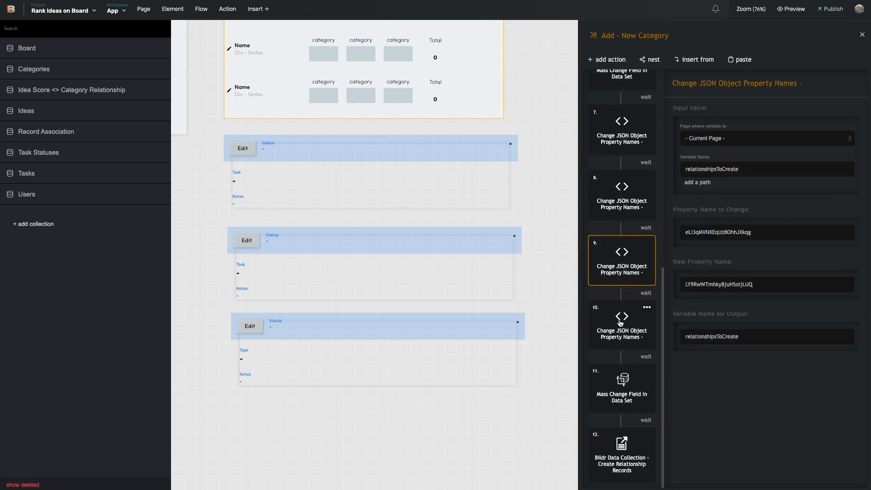
pyautogui.click(628, 203)
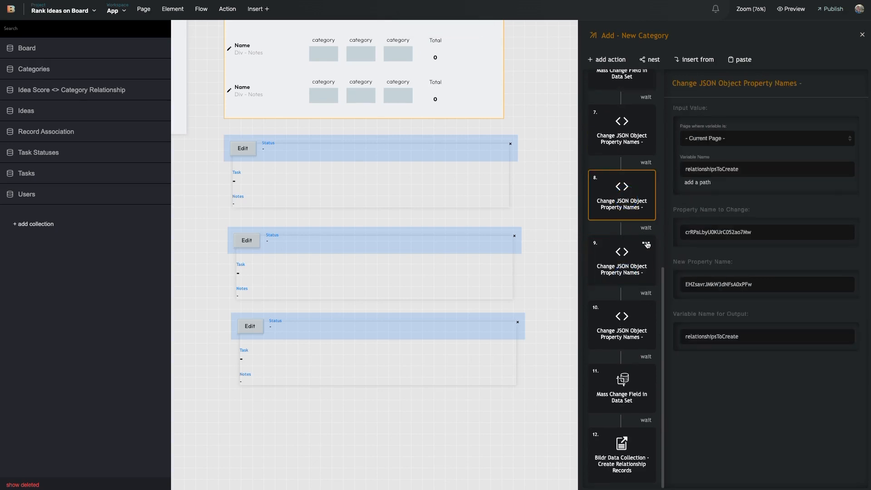
pyautogui.click(624, 257)
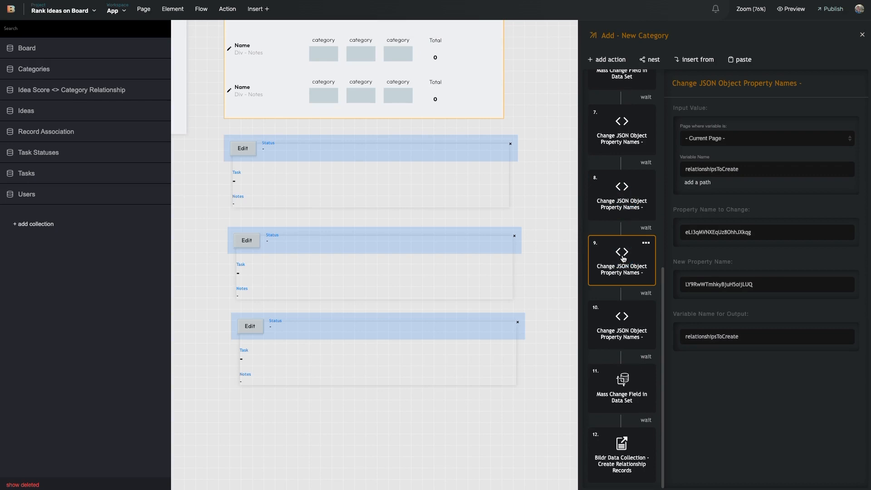
pyautogui.scroll(1, 592, 166)
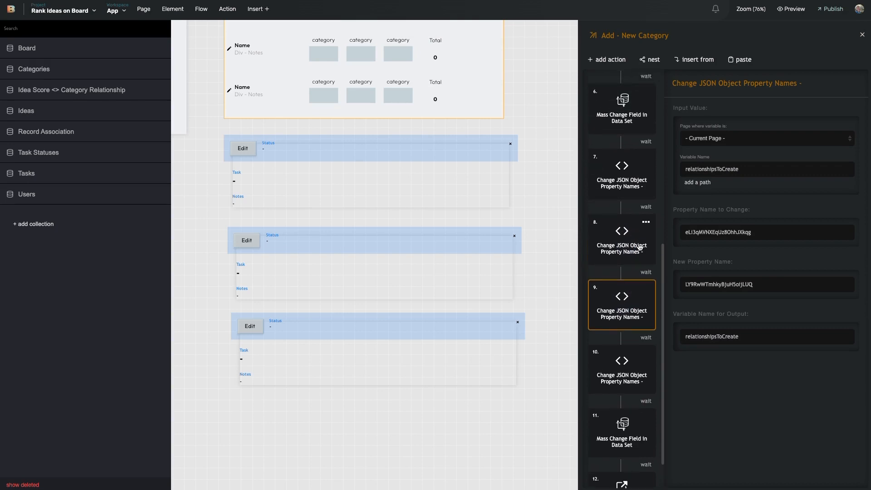
pyautogui.doubleClick(756, 234)
pyautogui.hotkey('ctrl', 'v')
pyautogui.click(740, 250)
pyautogui.doubleClick(725, 283)
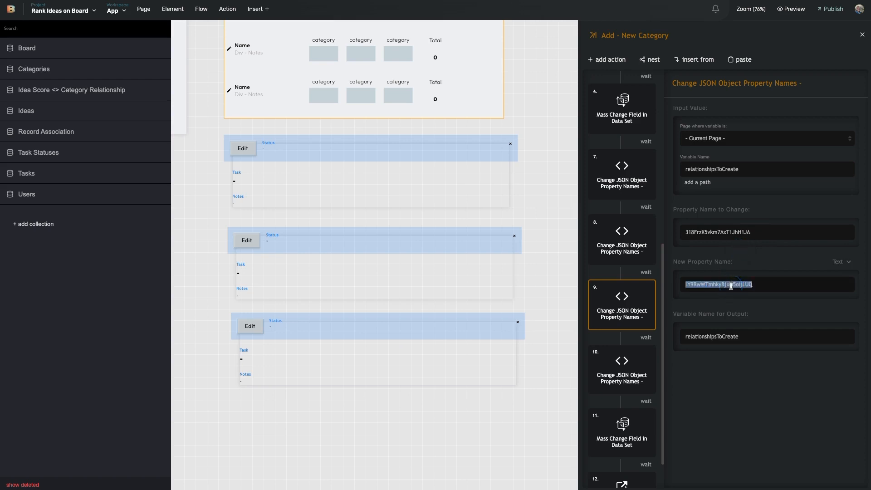
pyautogui.press('BackSpace')
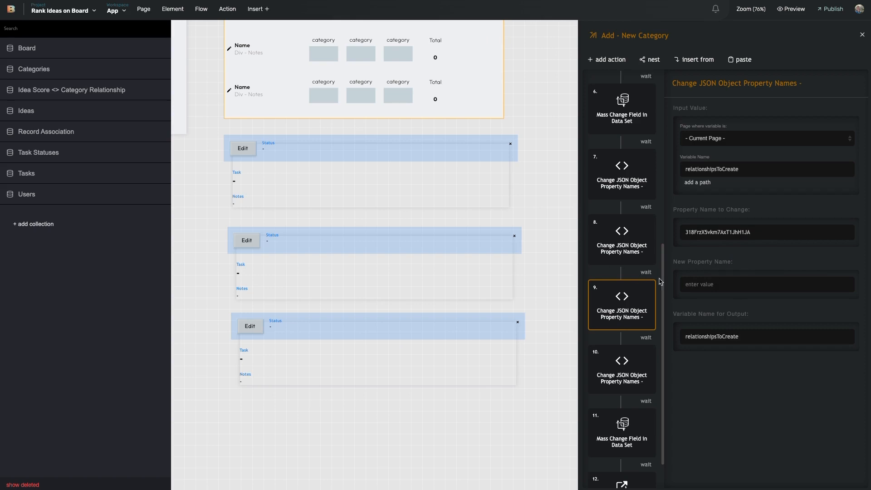
pyautogui.click(736, 280)
pyautogui.hotkey('ctrl', 'v')
pyautogui.click(677, 310)
# Try placing the later Mass Change Field in Data Set action directly after action 9, and return it to position 11.
pyautogui.click(608, 59)
pyautogui.click(854, 41)
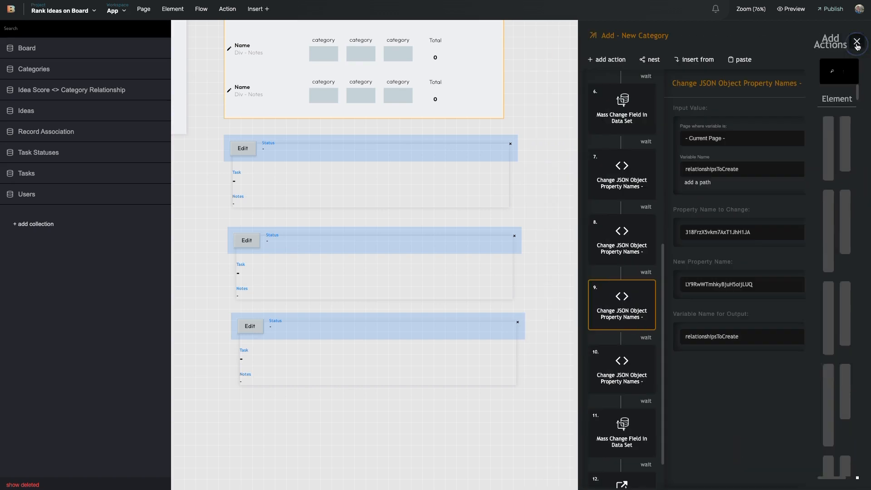
pyautogui.moveTo(629, 422); pyautogui.dragTo(625, 359)
pyautogui.click(627, 380)
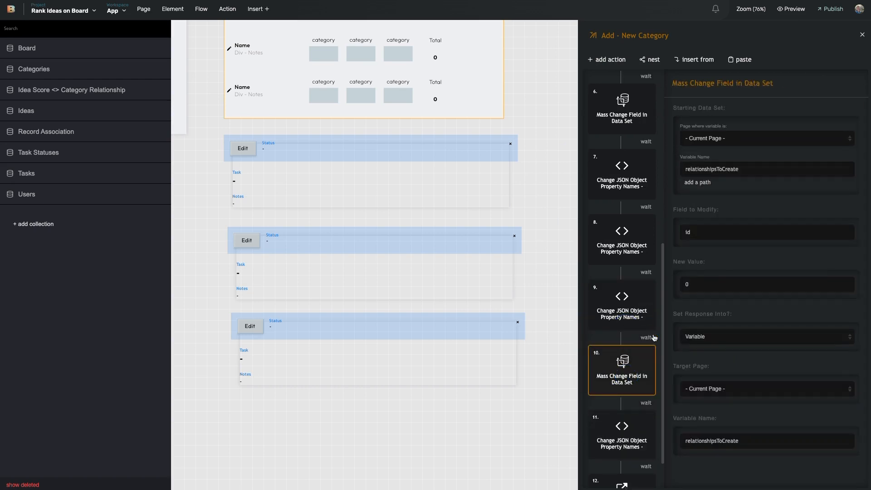
pyautogui.click(625, 317)
pyautogui.doubleClick(723, 285)
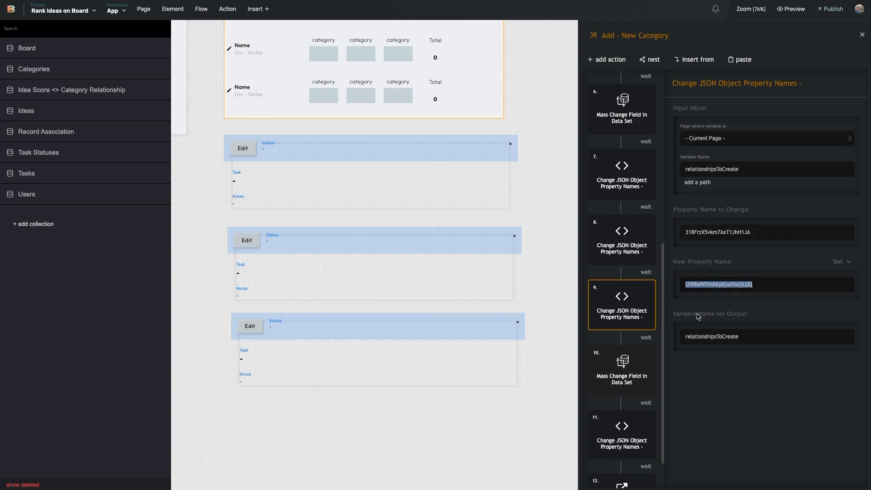
pyautogui.click(630, 369)
pyautogui.doubleClick(711, 232)
pyautogui.moveTo(629, 379); pyautogui.dragTo(629, 444)
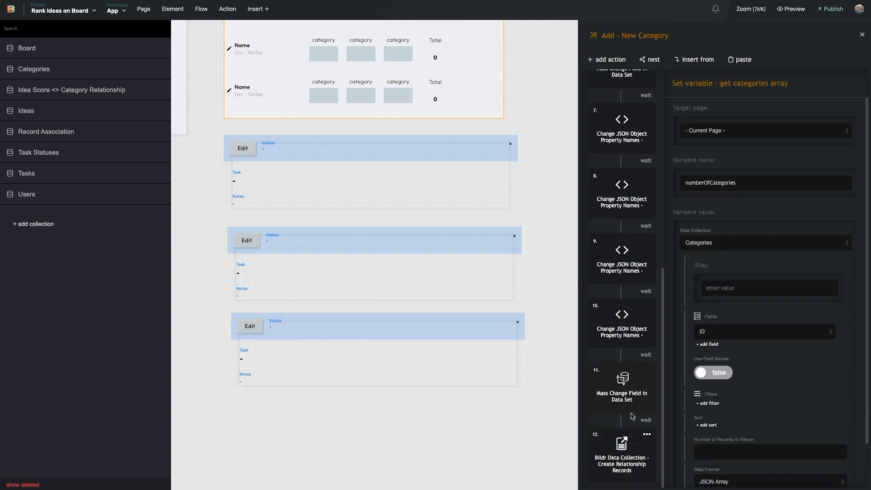
# Duplicate the later Mass Change Field in Data Set action, place the copy directly after action 9, and open it.
pyautogui.click(645, 370)
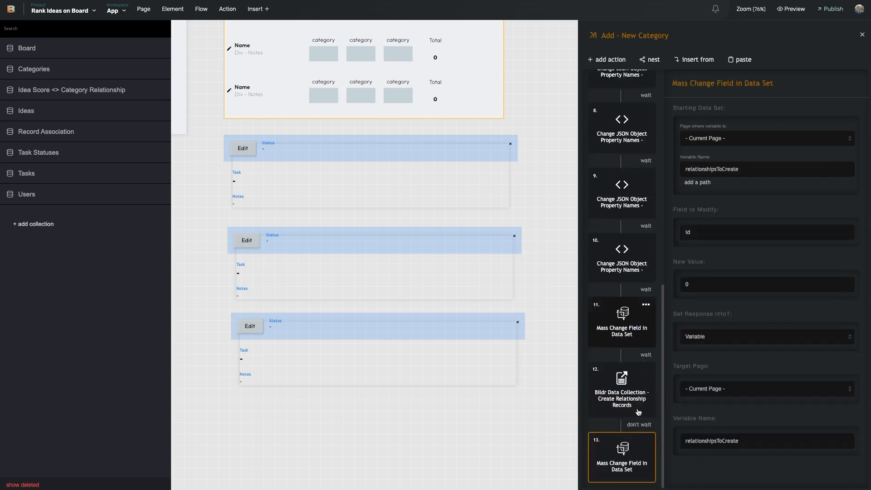
pyautogui.moveTo(628, 470); pyautogui.dragTo(635, 257)
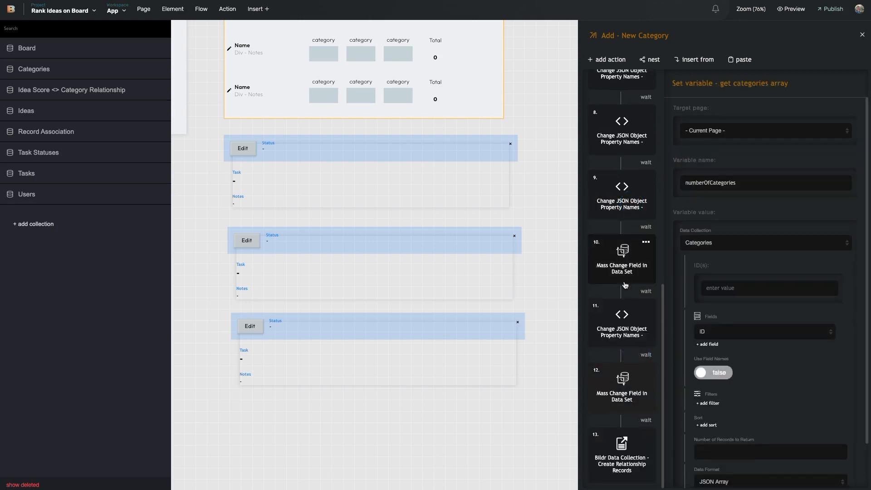
pyautogui.click(626, 202)
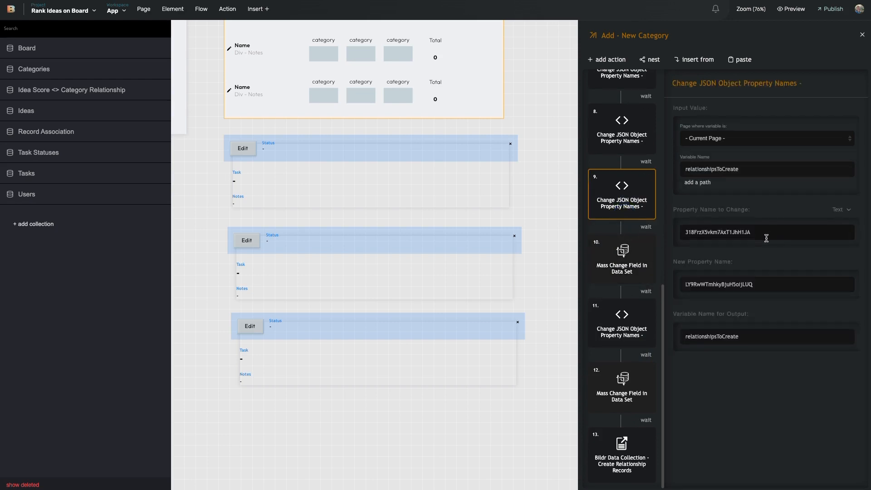
pyautogui.click(621, 259)
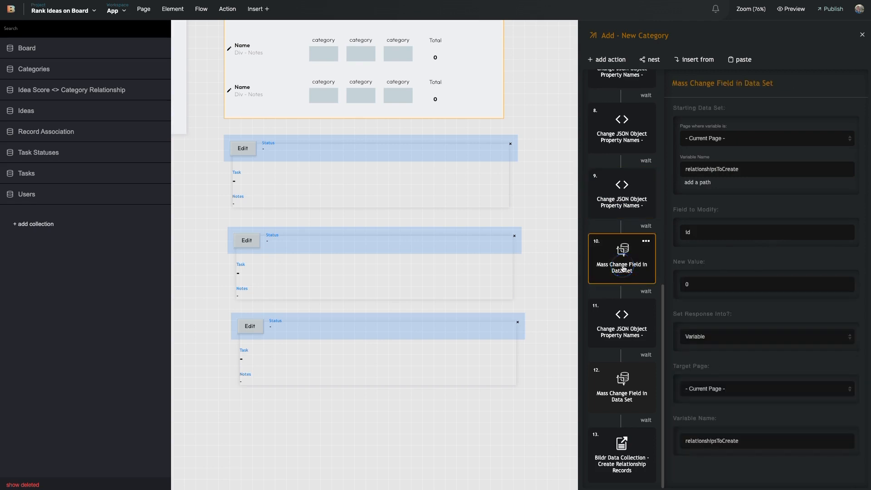
# Copy action 9's New Property Name, LY9RwWTmhkyBjuH5oijLUQ, into the Field to Modify of the duplicated Mass Change action.
pyautogui.click(622, 203)
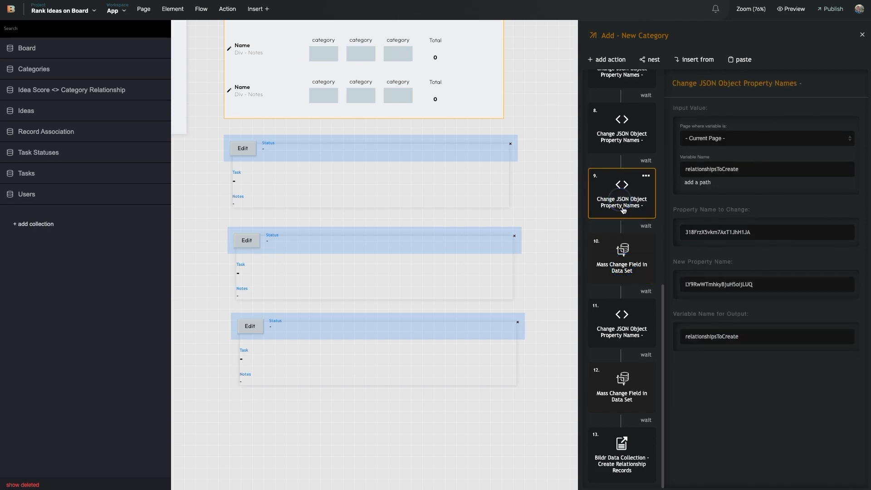
pyautogui.doubleClick(740, 284)
pyautogui.click(622, 258)
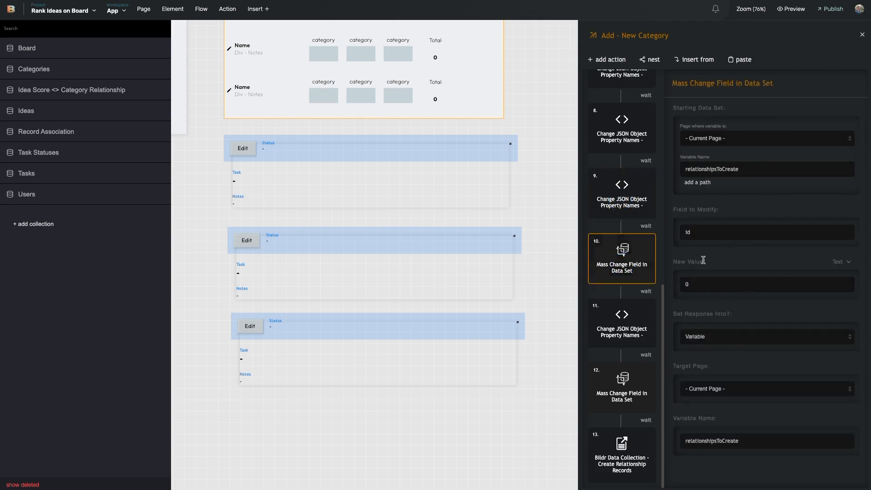
pyautogui.doubleClick(724, 232)
pyautogui.hotkey('ctrl', 'v')
# Try sourcing action 10's New Value from the numberOfCategories variable on the current page, adding and removing a length path.
pyautogui.click(717, 272)
pyautogui.click(831, 268)
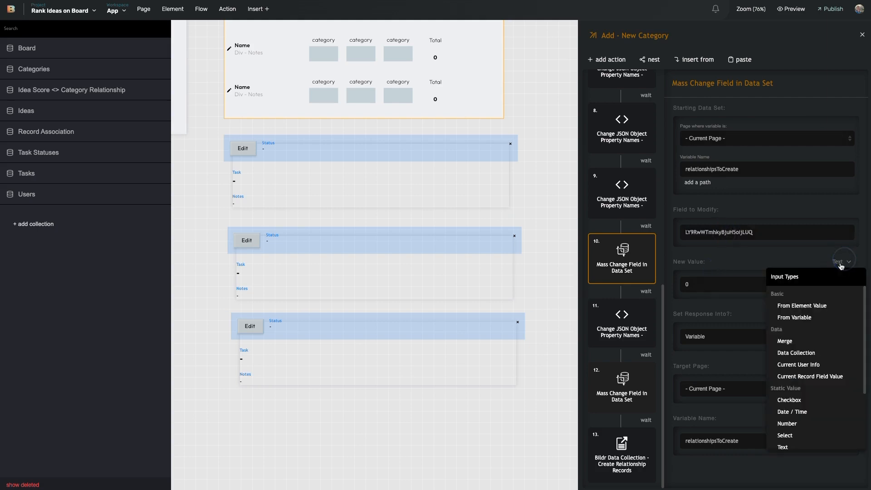
pyautogui.click(815, 320)
pyautogui.click(712, 319)
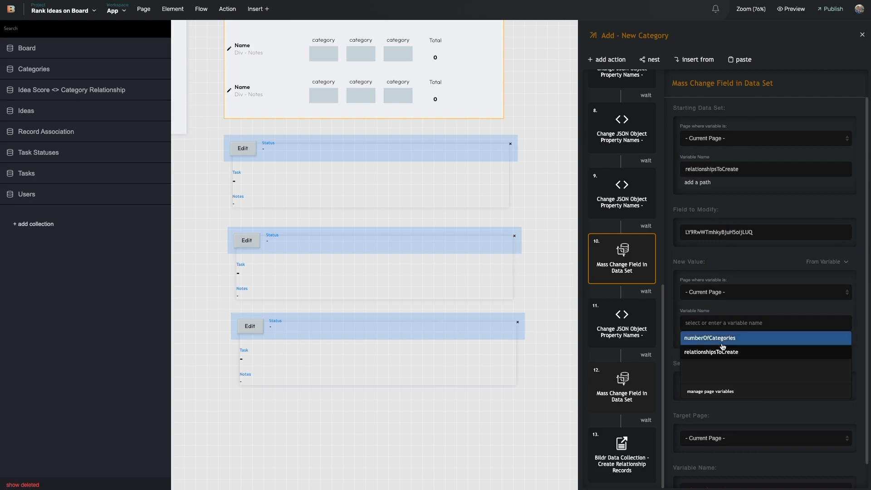
pyautogui.click(723, 338)
pyautogui.click(698, 336)
pyautogui.write('len')
pyautogui.click(704, 378)
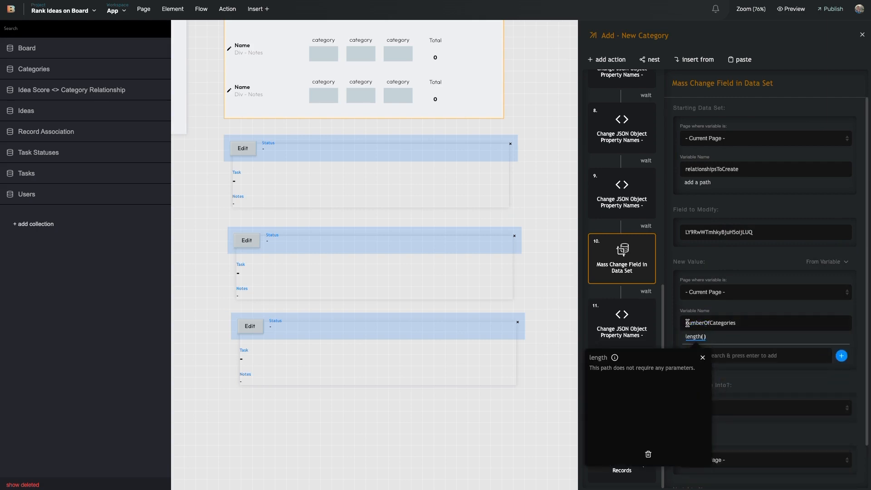
pyautogui.click(703, 357)
pyautogui.click(703, 338)
pyautogui.click(654, 453)
# Change the input type of action 10's New Value to Math and try inserting a variable reference.
pyautogui.click(832, 263)
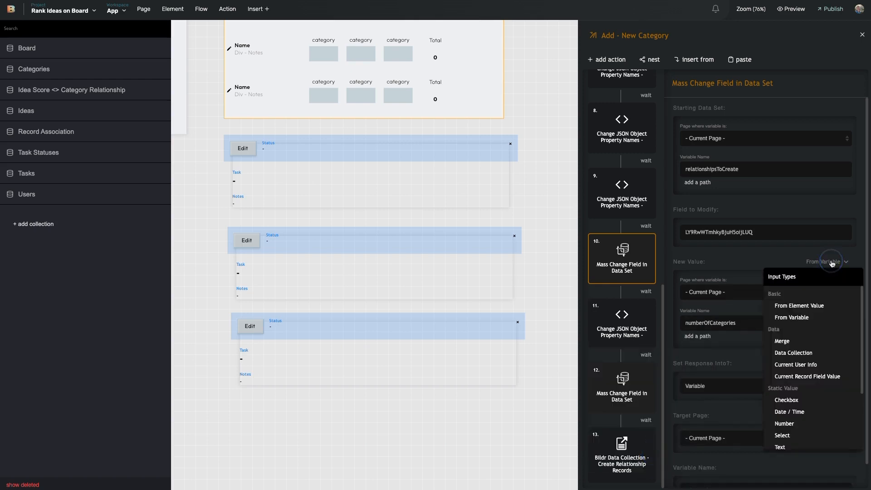
pyautogui.scroll(-5, 804, 341)
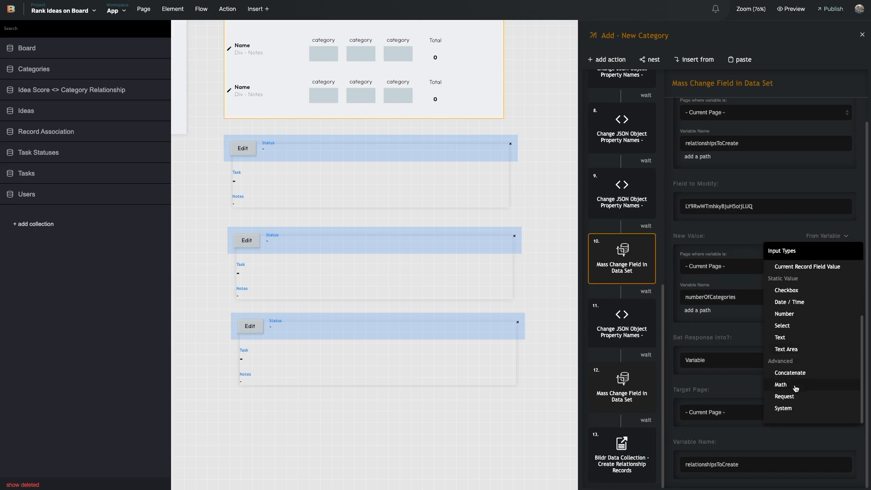
pyautogui.click(797, 389)
pyautogui.click(769, 279)
pyautogui.write('[')
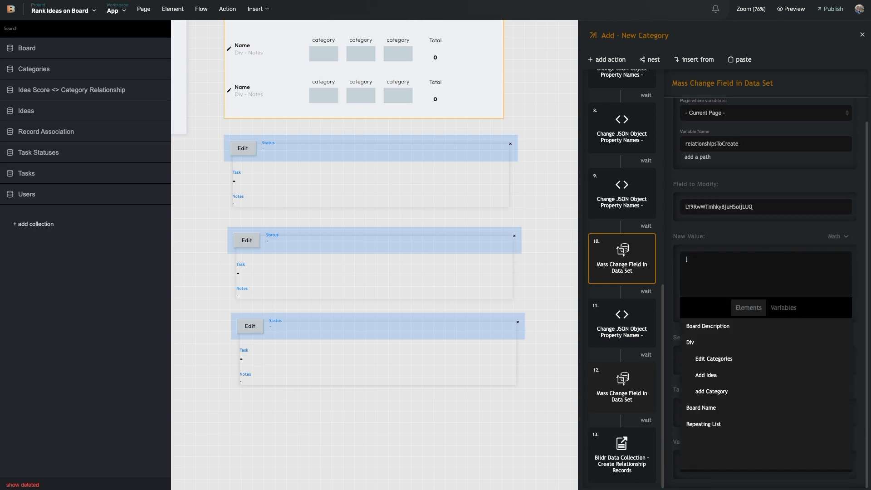
pyautogui.click(784, 307)
pyautogui.hotkey('ctrl', 'v')
pyautogui.hotkey('ctrl', 'z')
pyautogui.click(747, 339)
pyautogui.scroll(1, 619, 97)
pyautogui.scroll(10, 621, 136)
# Copy the variable name numberOfCategories from the Set variable action at position 2.
pyautogui.click(623, 184)
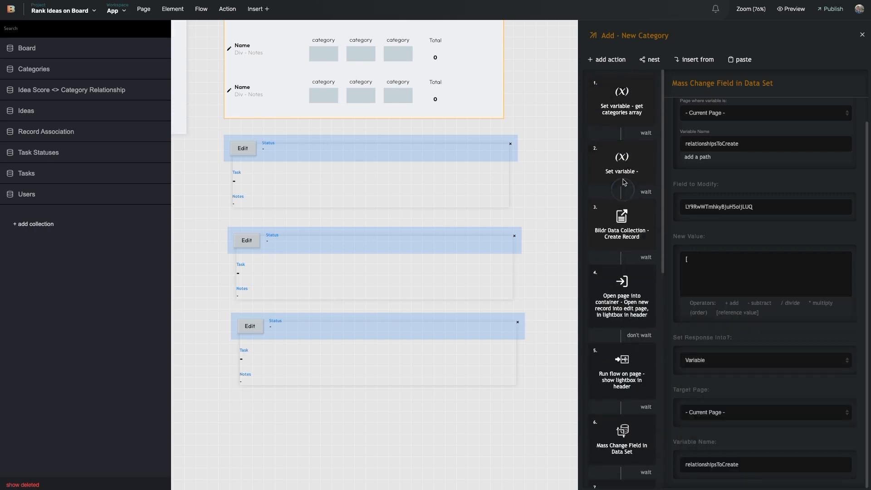
pyautogui.doubleClick(742, 183)
pyautogui.hotkey('ctrl', 'c')
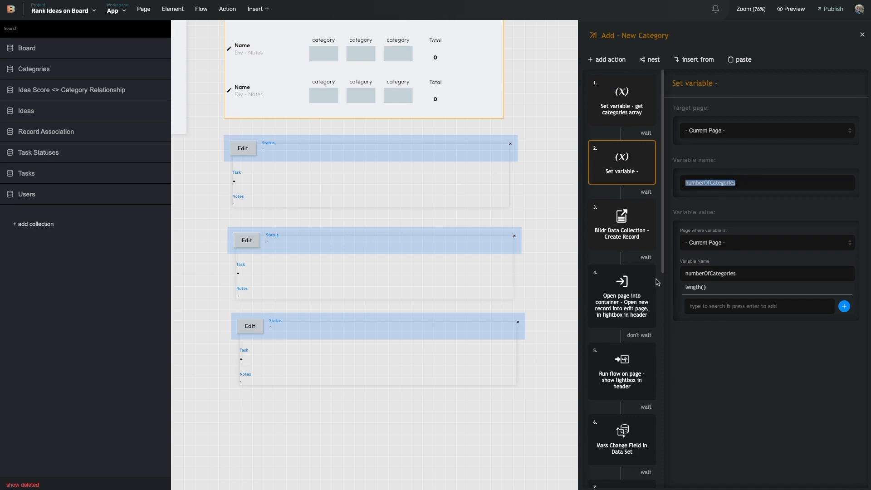
# Reopen the Mass Change action at position 10 and set its New Value formula to [numberOfCategories] +1.
pyautogui.scroll(-3, 648, 318)
pyautogui.scroll(-5, 648, 323)
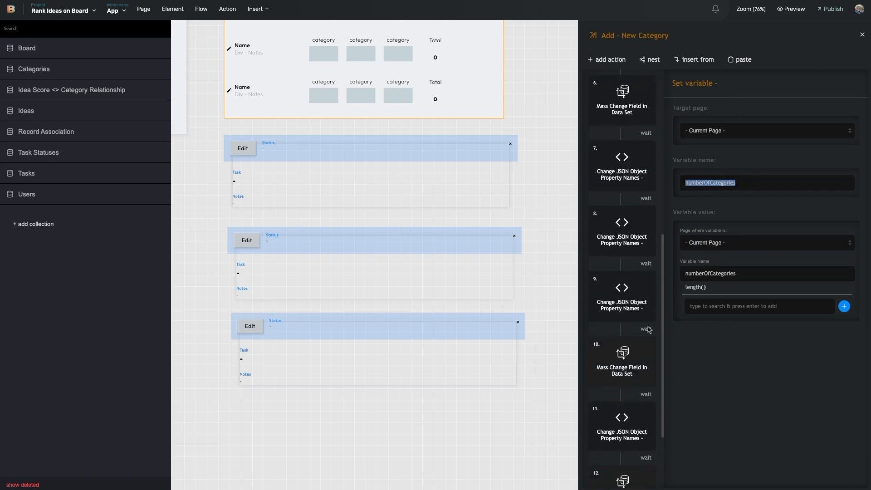
pyautogui.scroll(-1, 622, 331)
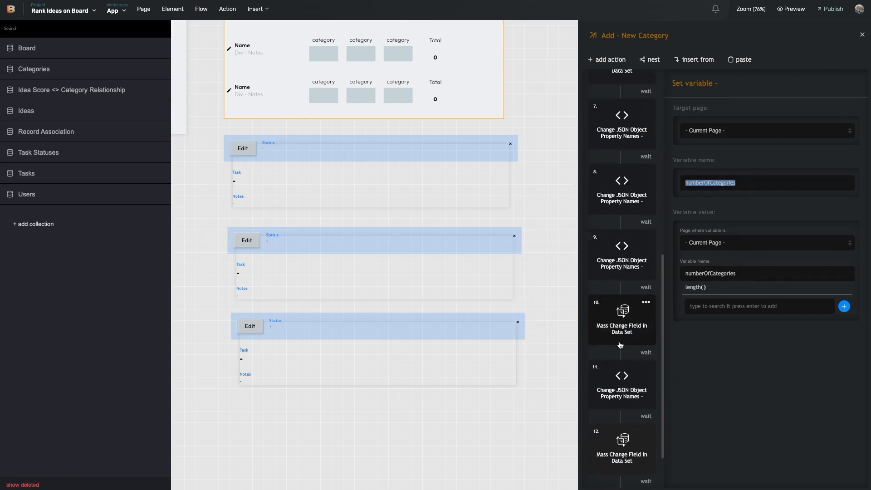
pyautogui.scroll(-1, 621, 345)
pyautogui.click(630, 274)
pyautogui.click(716, 289)
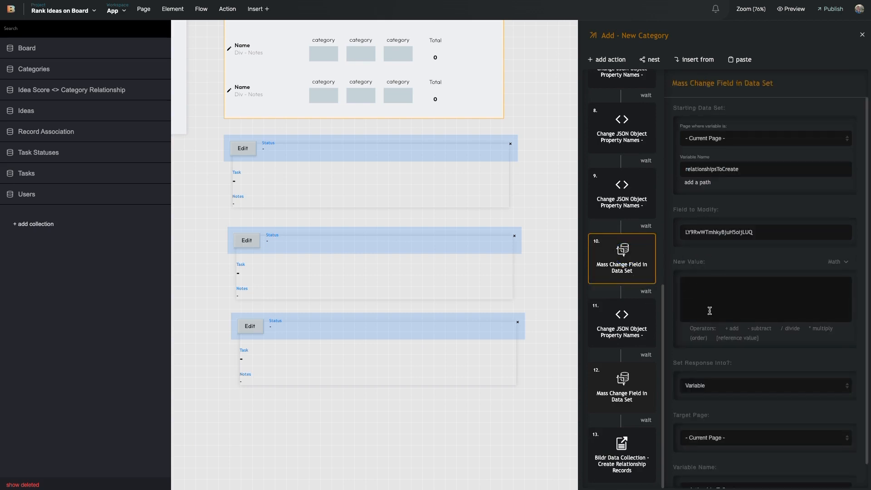
pyautogui.write('[')
pyautogui.click(784, 334)
pyautogui.hotkey('ctrl', 'v')
pyautogui.press('Return')
pyautogui.scroll(-1, 732, 408)
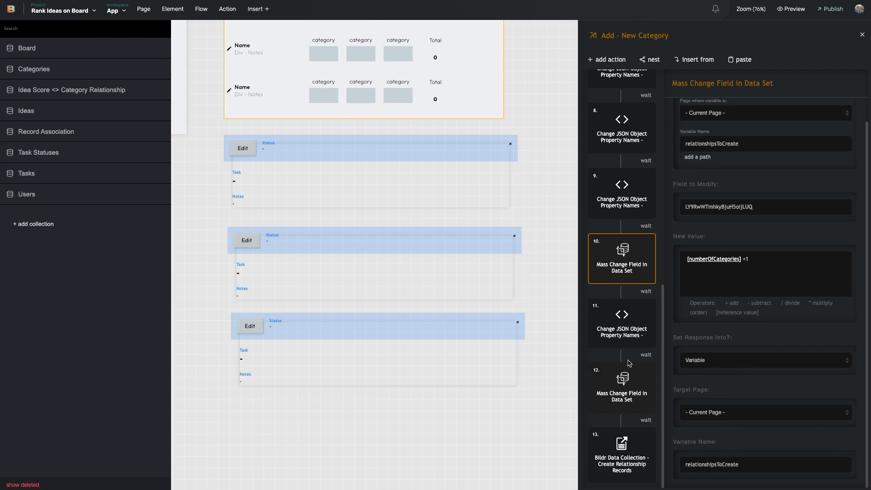
# Open action 11, then copy the Idea Description field's ID from the Ideas collection and close the collection.
pyautogui.click(628, 387)
pyautogui.click(631, 335)
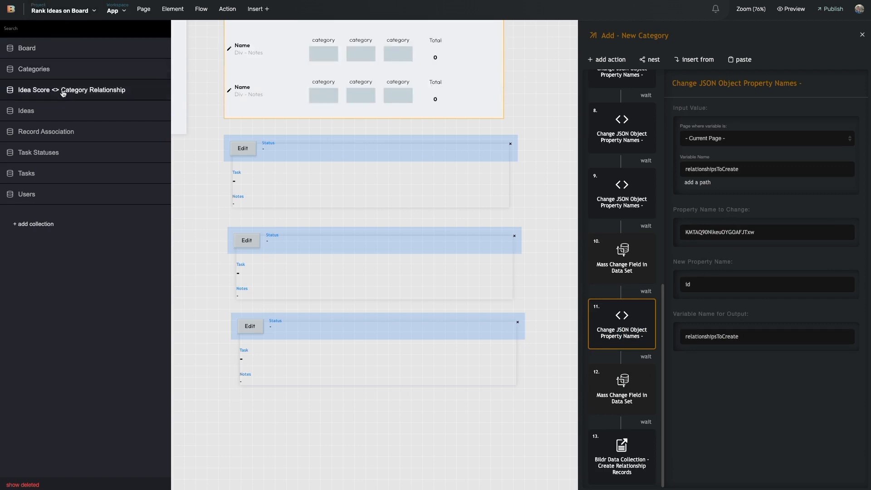
pyautogui.click(61, 111)
pyautogui.hscroll(3, 717, 108)
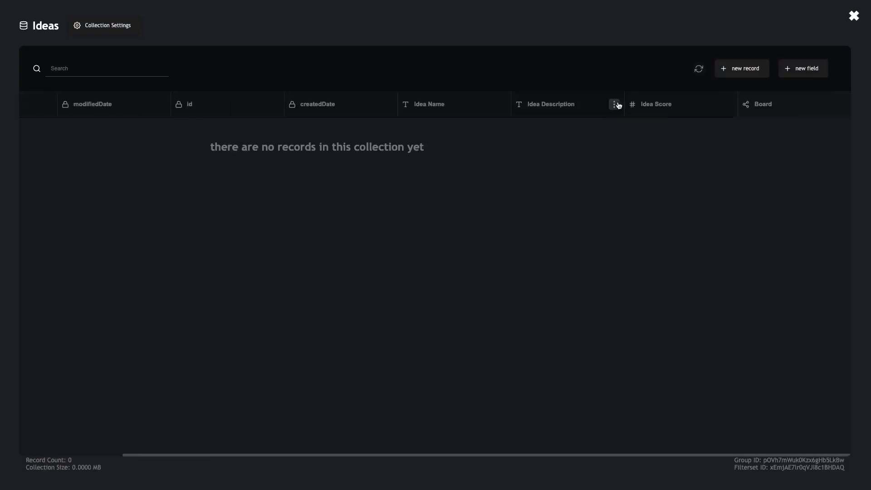
pyautogui.click(615, 105)
pyautogui.click(610, 199)
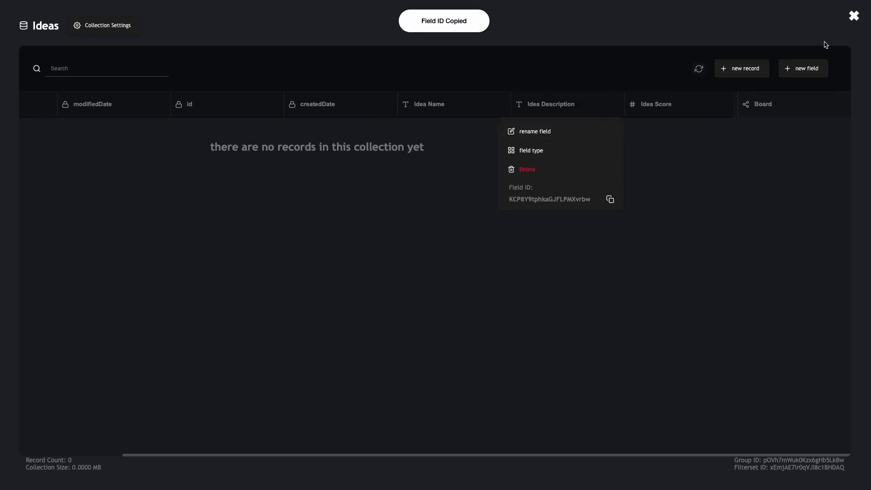
pyautogui.click(854, 16)
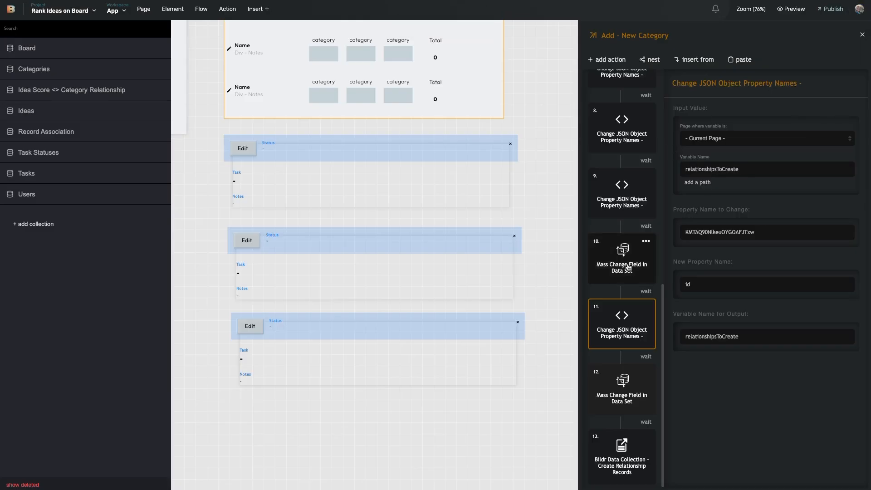
# Replace the Property Name to Change in action 11 with KCP8Y9tphkaGJFLPMXvrbw.
pyautogui.click(732, 285)
pyautogui.click(730, 232)
pyautogui.hotkey('ctrl', 'v')
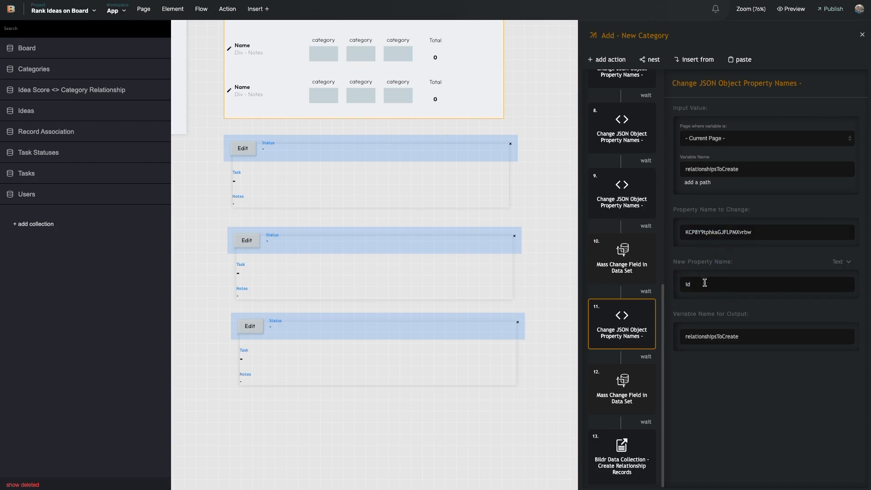
# Review the settings of the Mass Change action at position 12 and the Create Relationship Records action, checking the flow's action order.
pyautogui.click(630, 391)
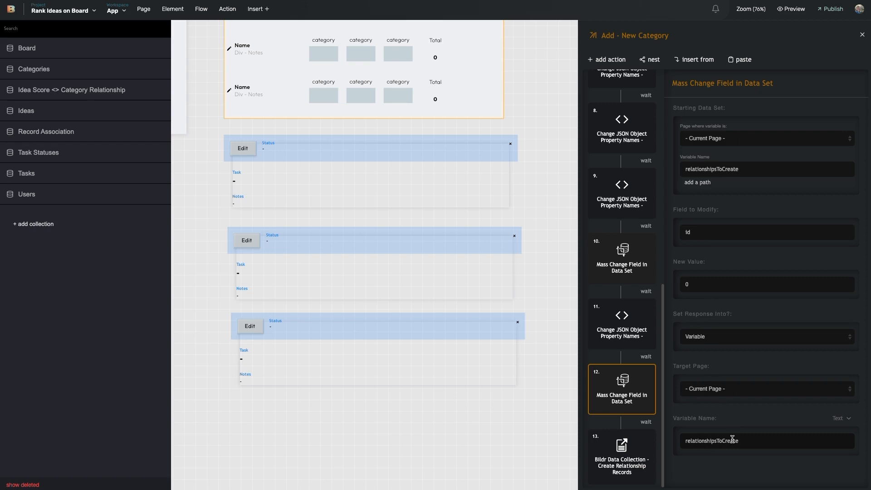
pyautogui.scroll(5, 630, 146)
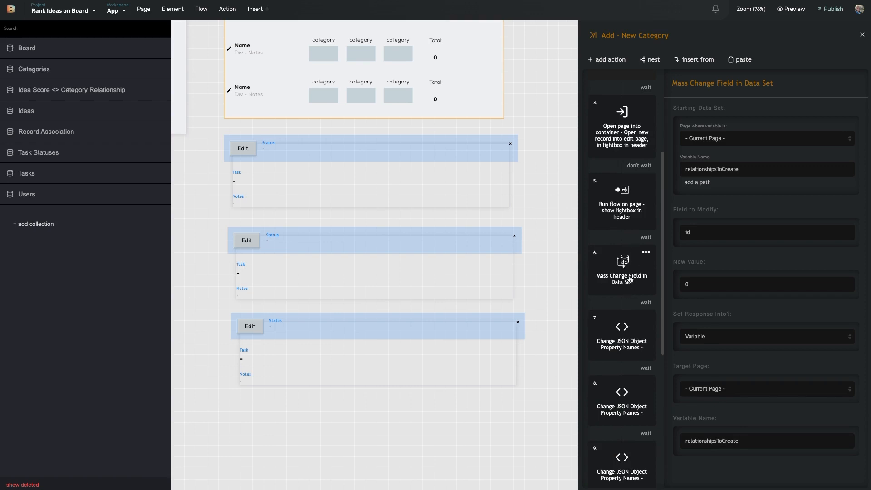
pyautogui.scroll(-5, 631, 279)
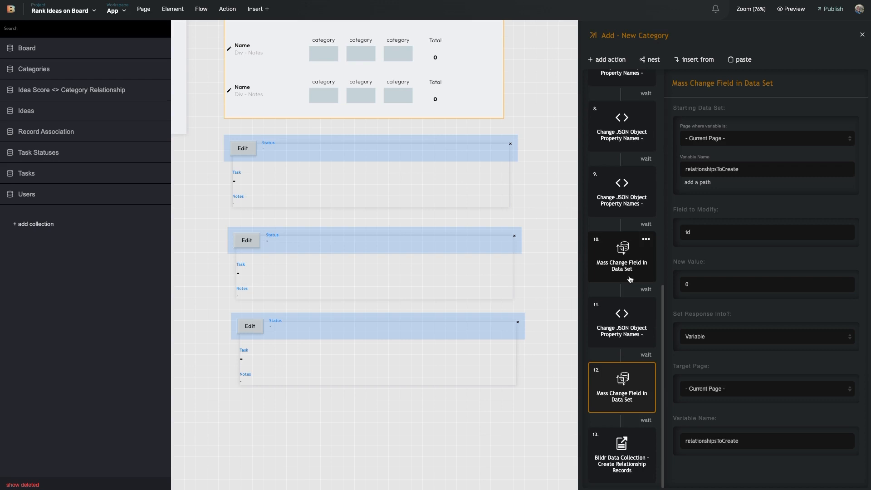
pyautogui.click(618, 460)
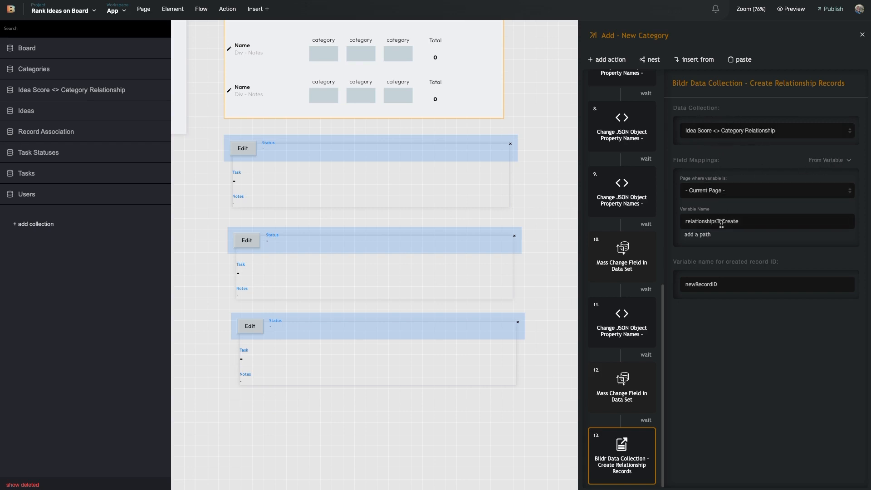
pyautogui.scroll(-1, 642, 456)
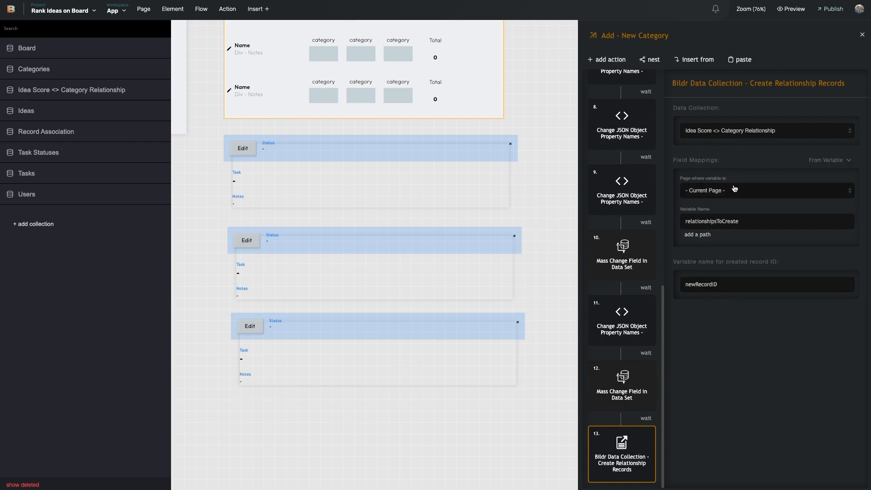
pyautogui.scroll(10, 619, 350)
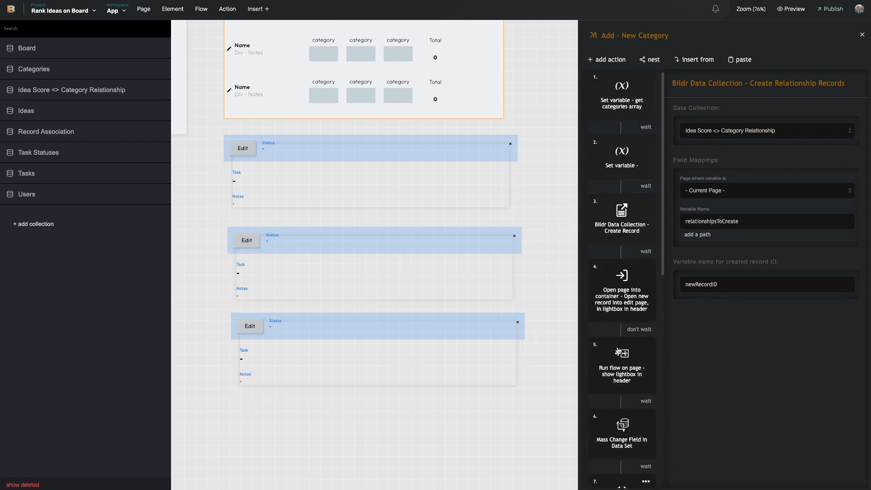